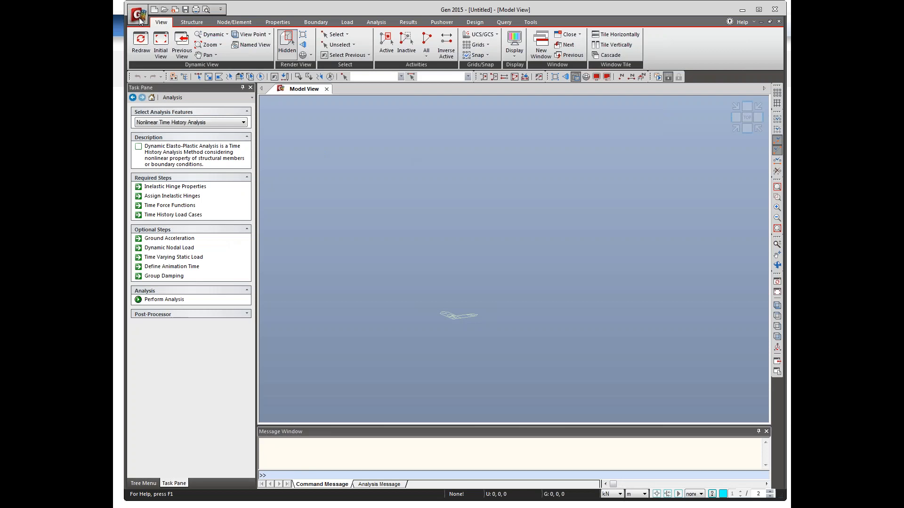
Step: Start a new line grid definition and name the grid Global
left_click(198, 23)
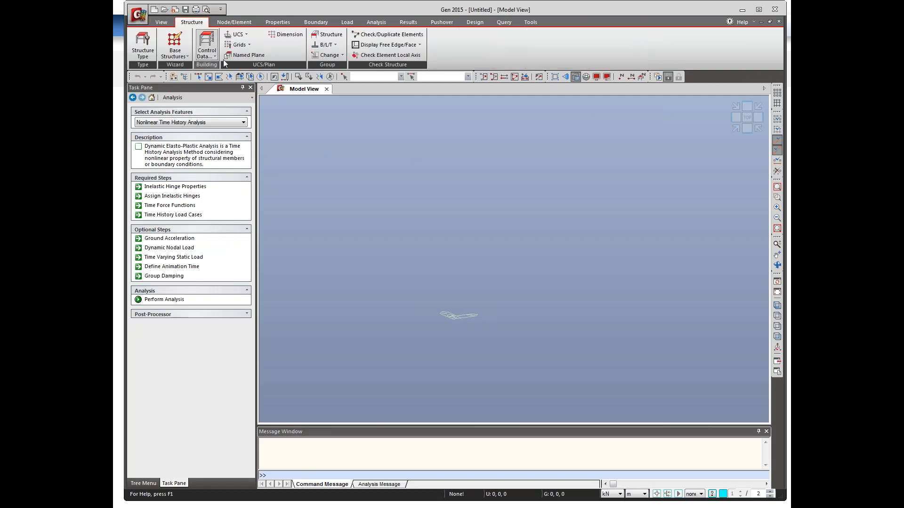
left_click(240, 45)
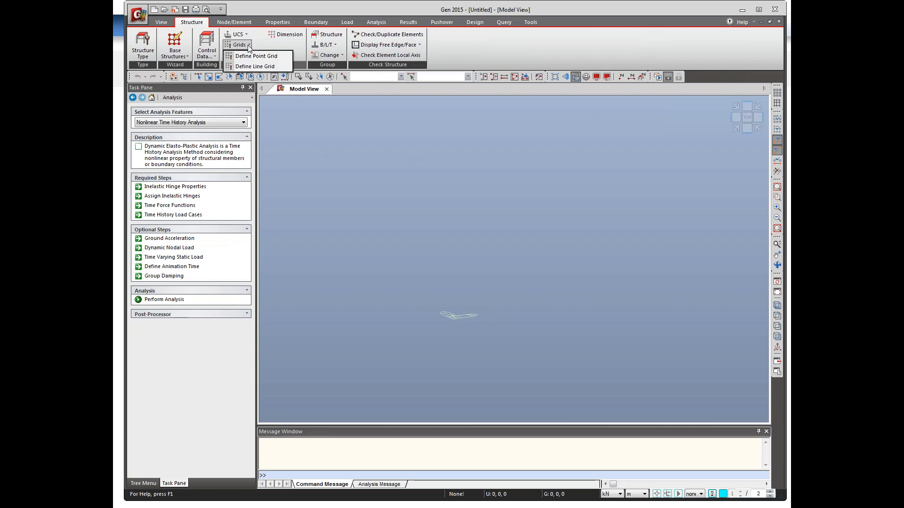
left_click(251, 67)
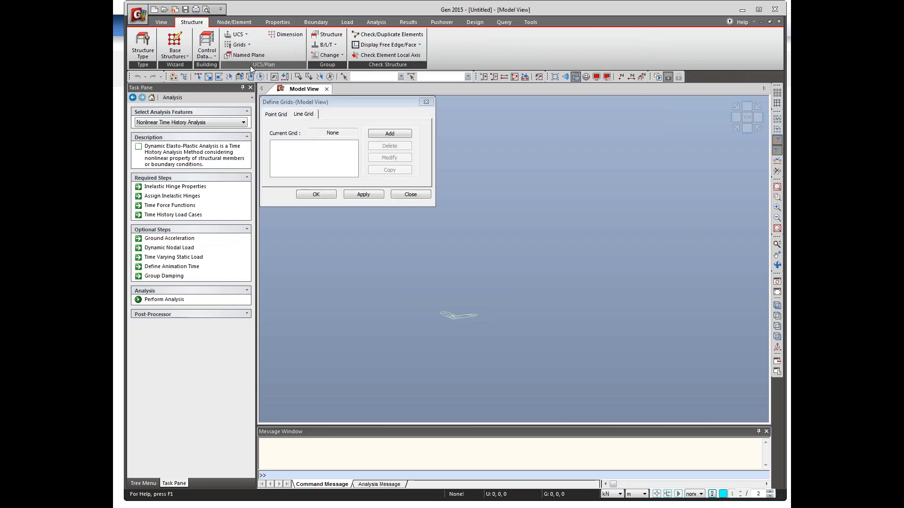
left_click(389, 133)
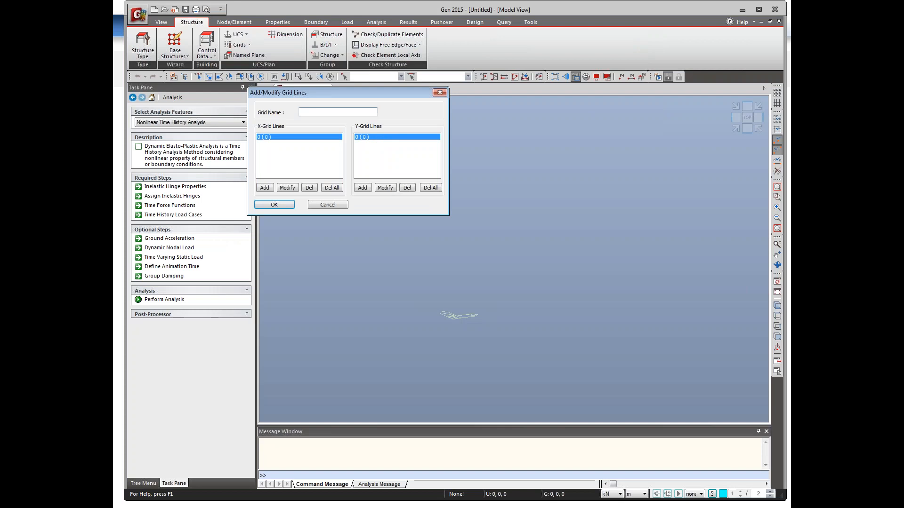
left_click_drag(373, 97, 454, 97)
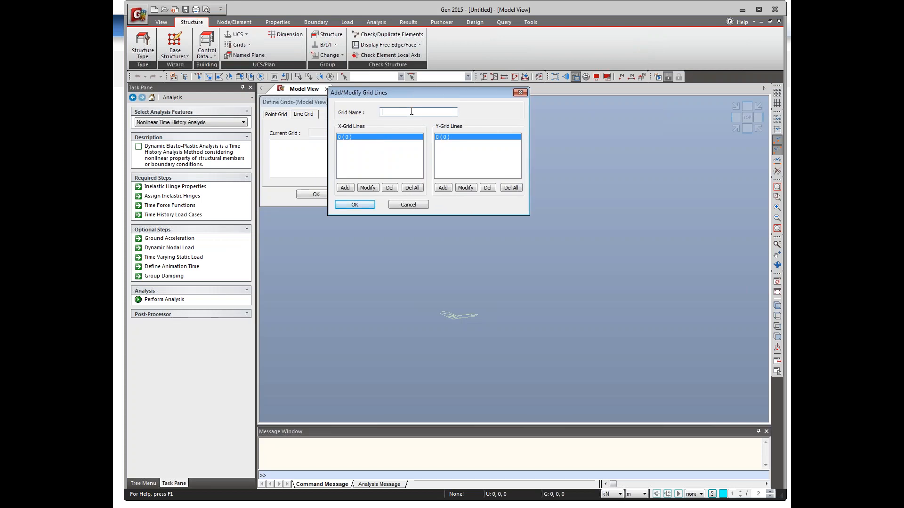
type("Global")
Step: Add relative X-grid lines of 5@3 and Y-grid lines of 4@3, and apply the Global grid to the model view
left_click(345, 187)
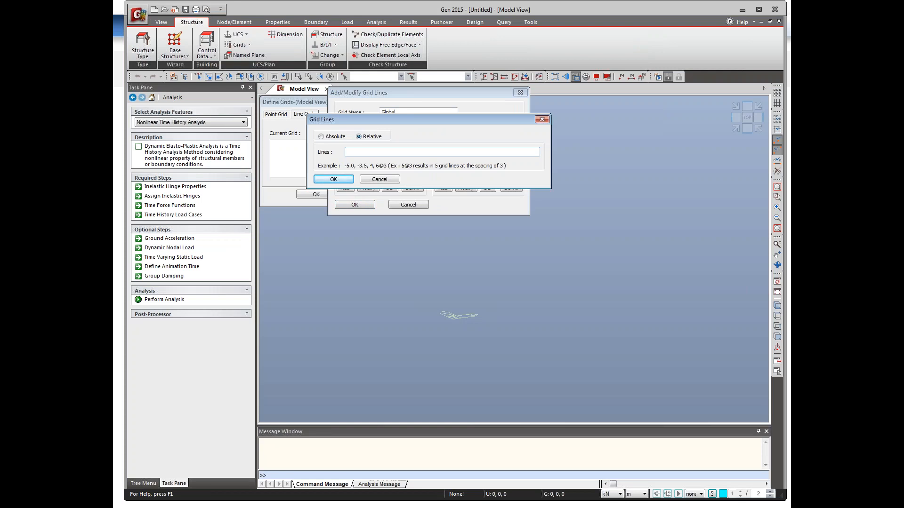
type("5@3")
left_click(333, 180)
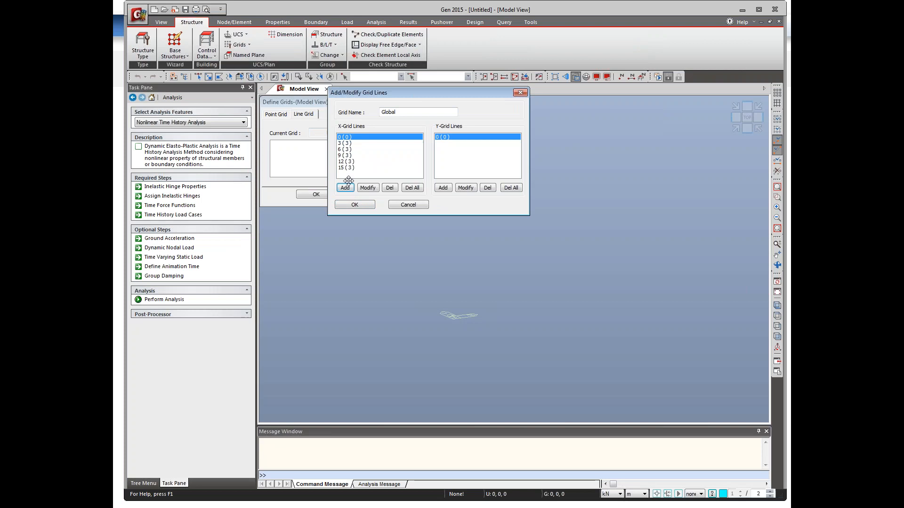
left_click(443, 188)
left_click(371, 152)
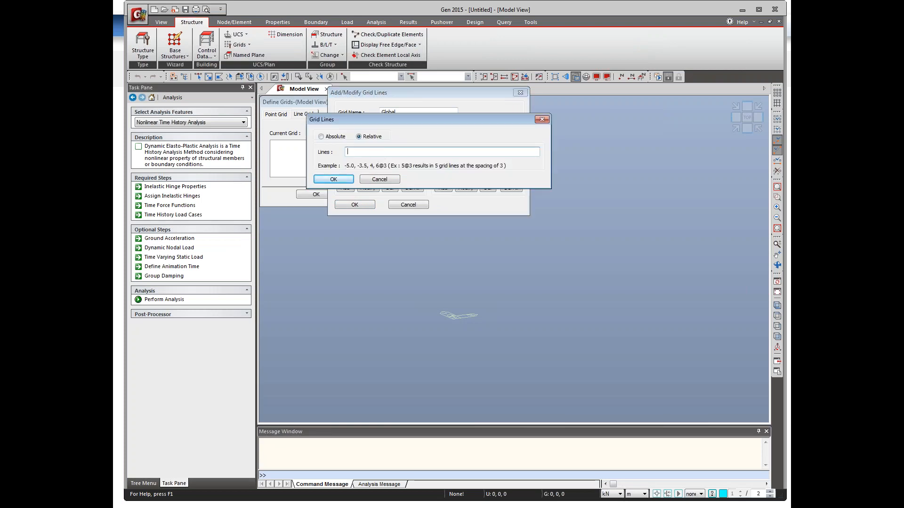
type("4@3")
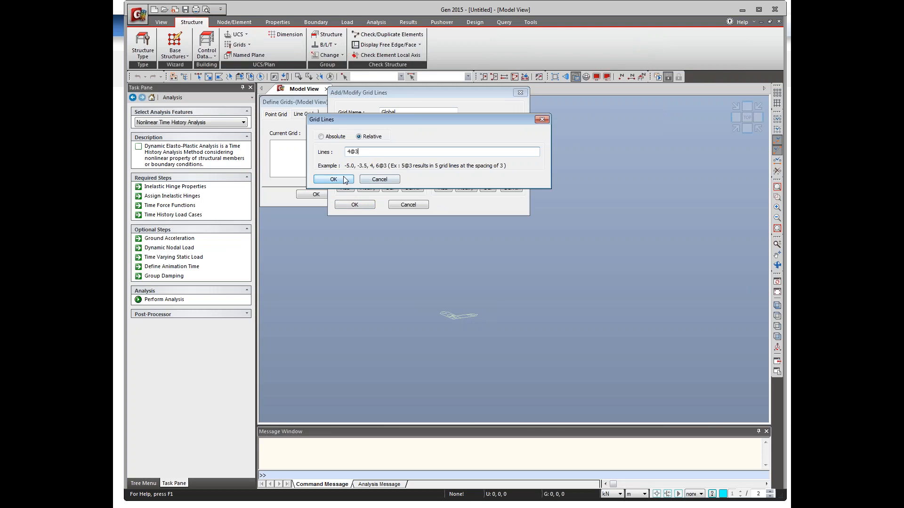
left_click(345, 179)
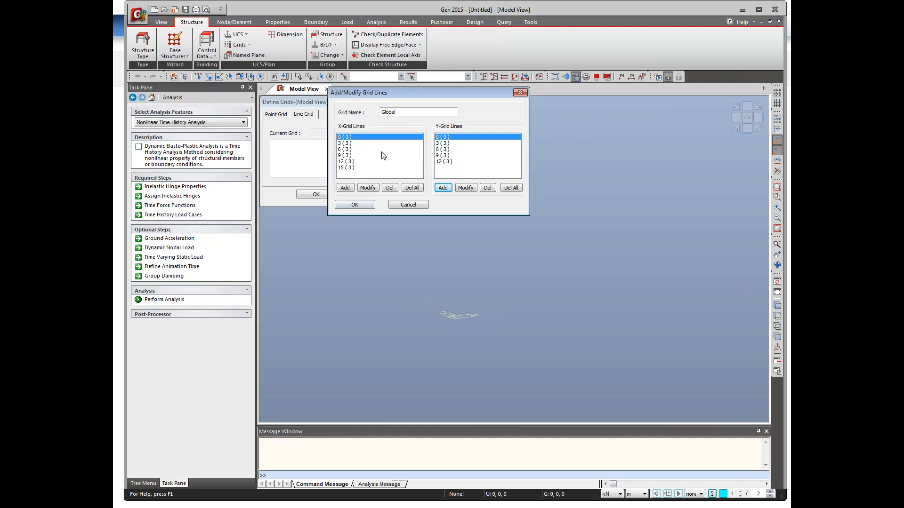
left_click(355, 204)
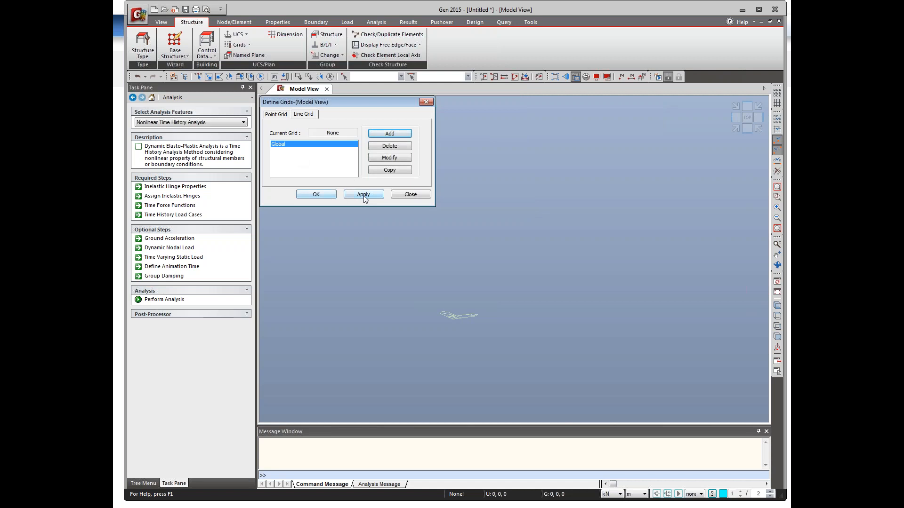
left_click(364, 195)
left_click(410, 195)
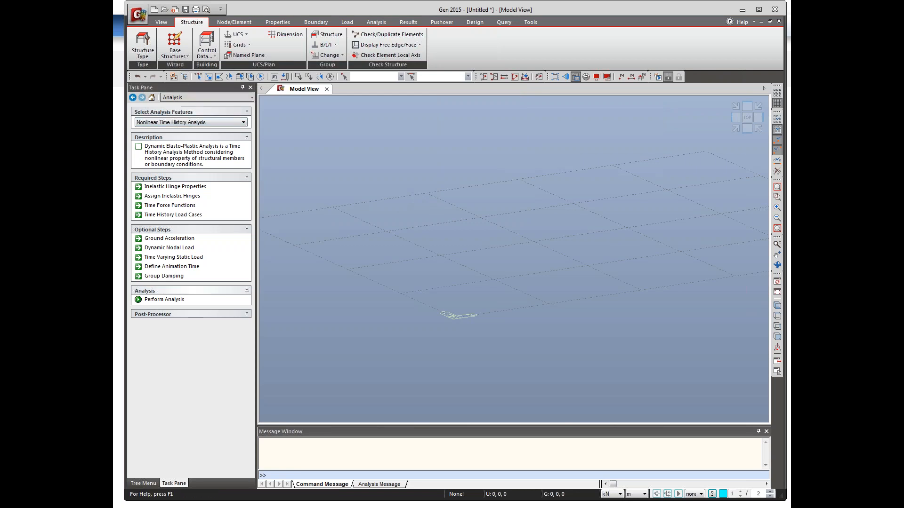
Step: Show the model's Works tree and fit the whole grid in the model view
left_click(145, 483)
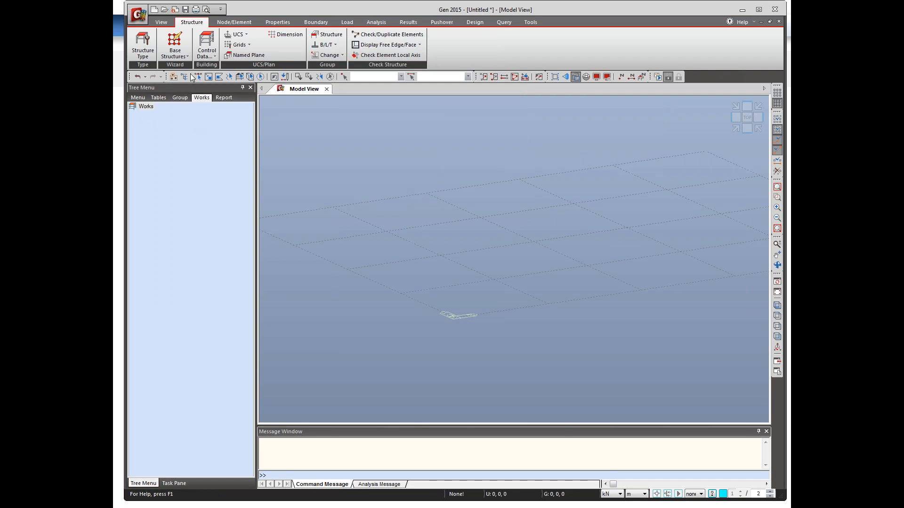
left_click(137, 98)
left_click(199, 97)
left_click(779, 304)
Step: Start a new material definition with Concrete as its type of design
left_click(272, 23)
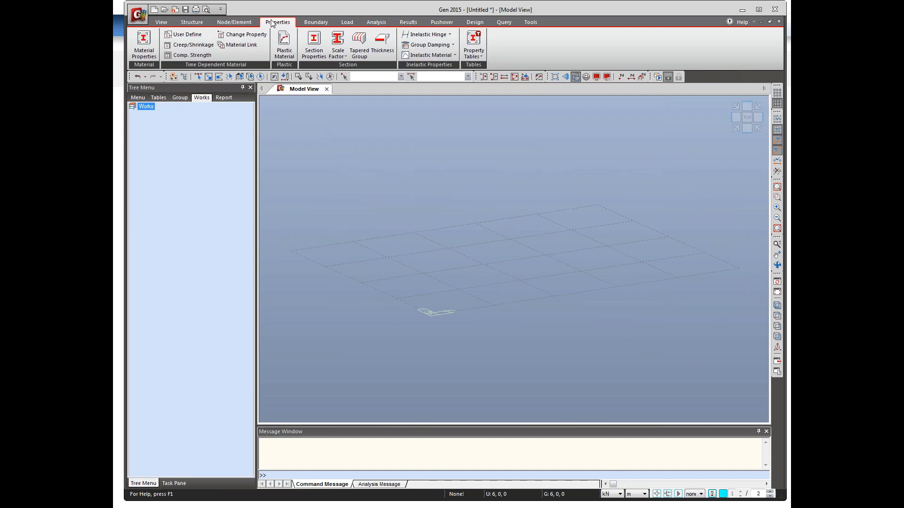
left_click(151, 46)
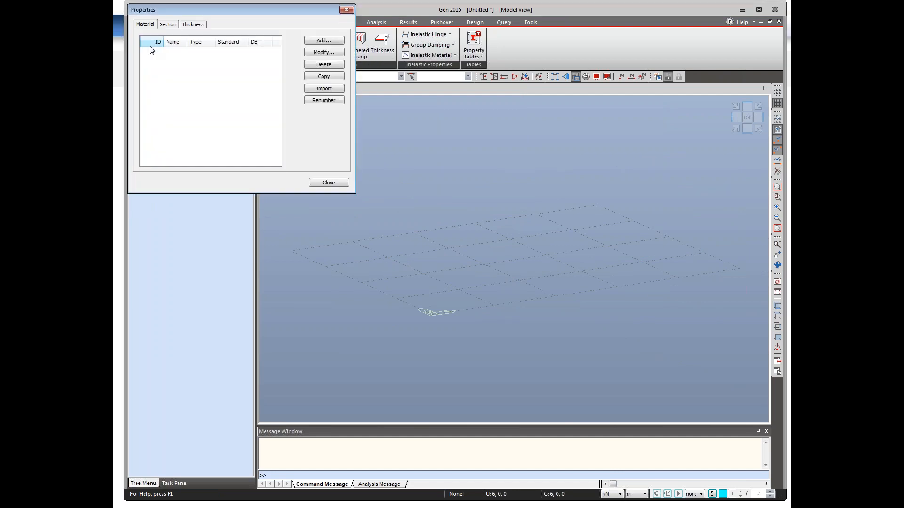
left_click_drag(218, 10, 329, 42)
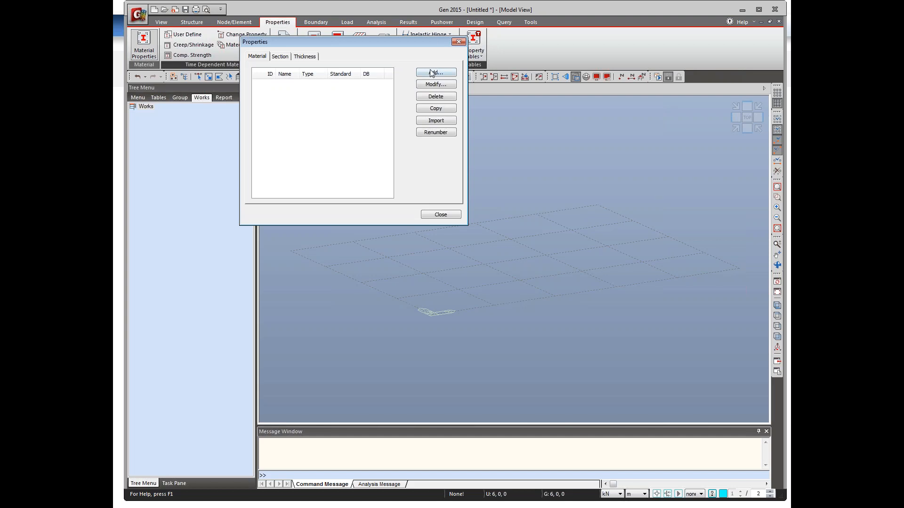
left_click(431, 72)
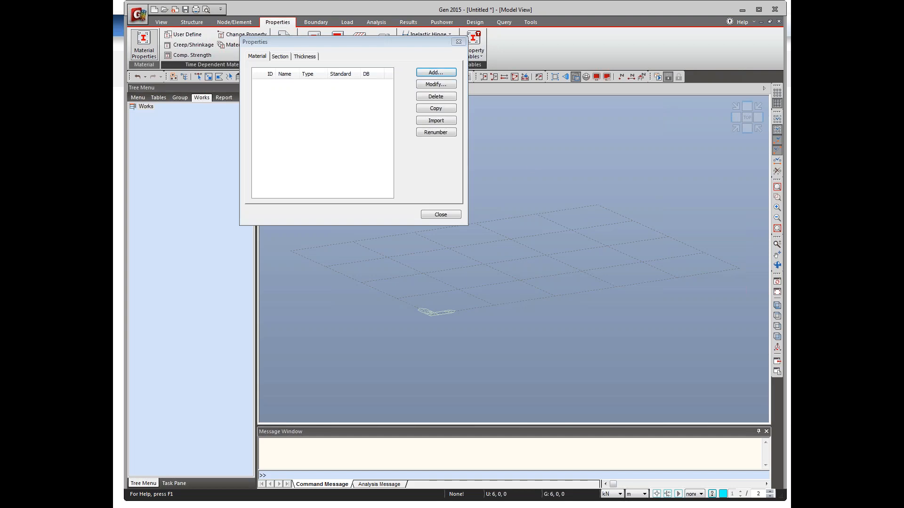
left_click_drag(781, 4, 623, 37)
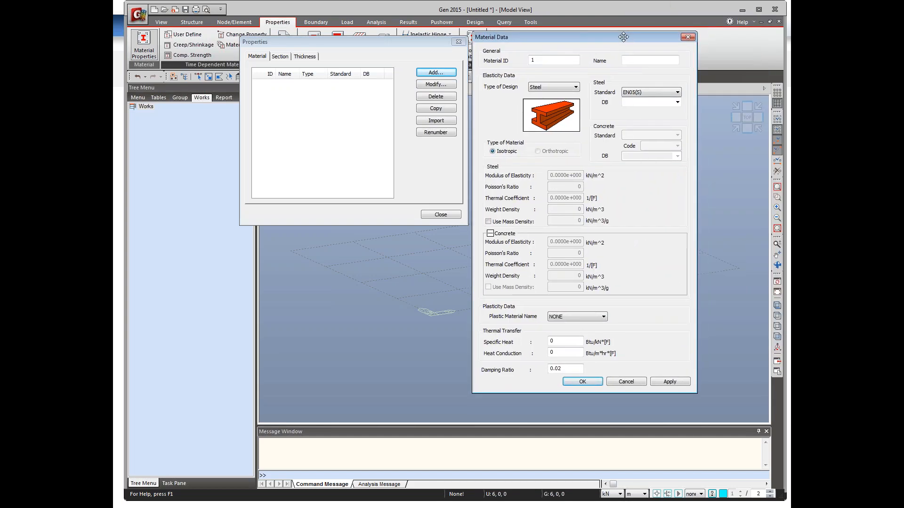
left_click(568, 87)
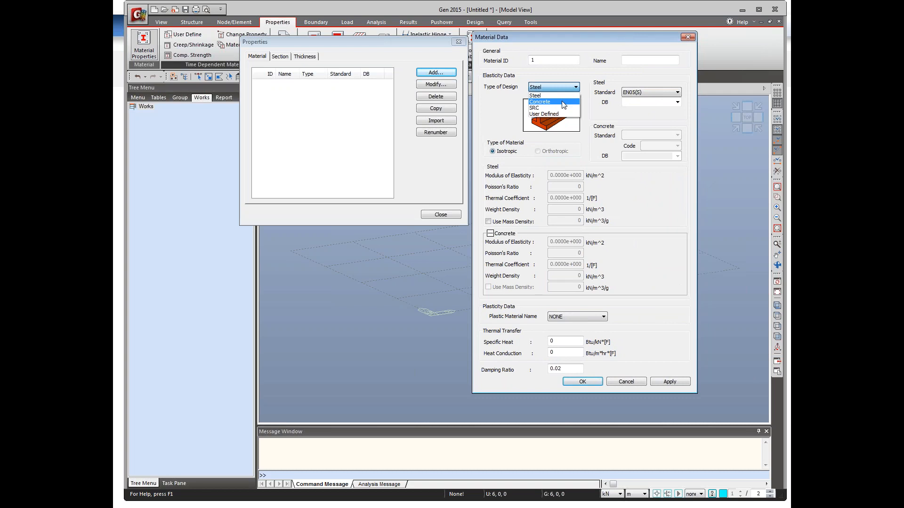
left_click(564, 100)
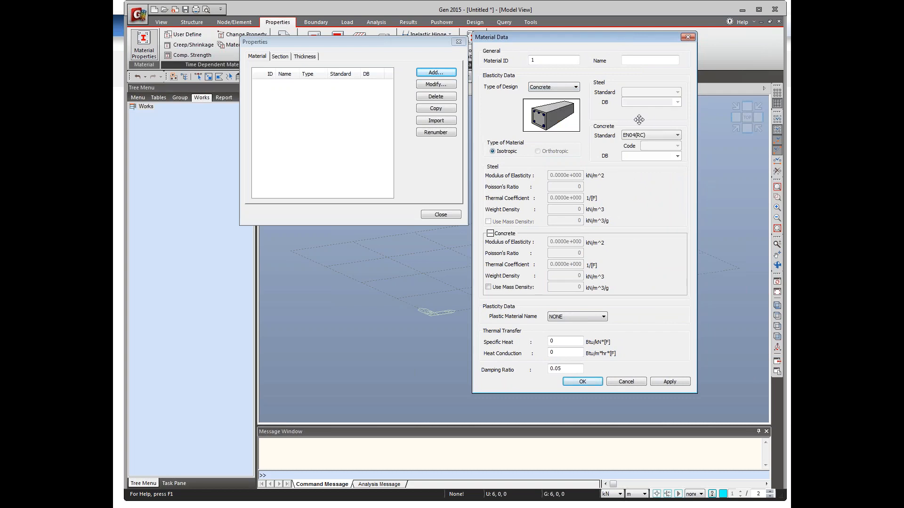
Step: Choose grade C30/37 from the EN04(RC) concrete standard and add the material to the model
left_click(678, 157)
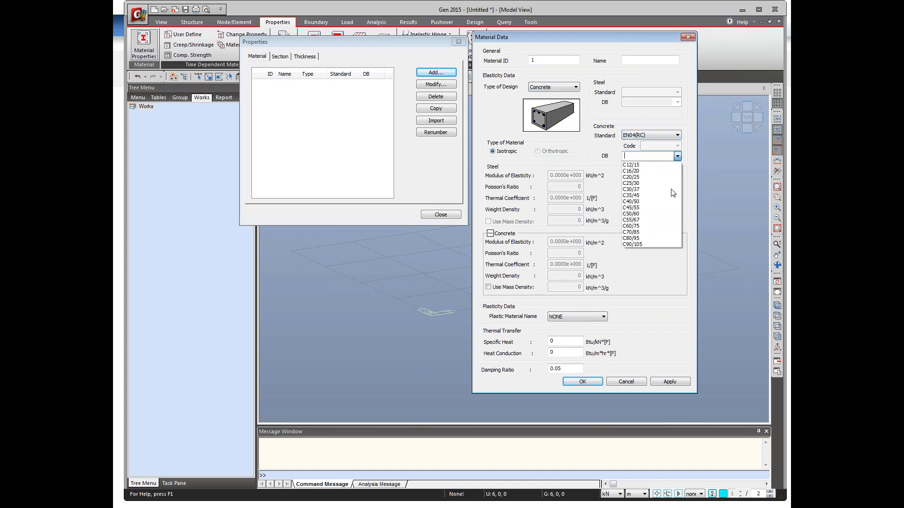
left_click(654, 182)
left_click(647, 156)
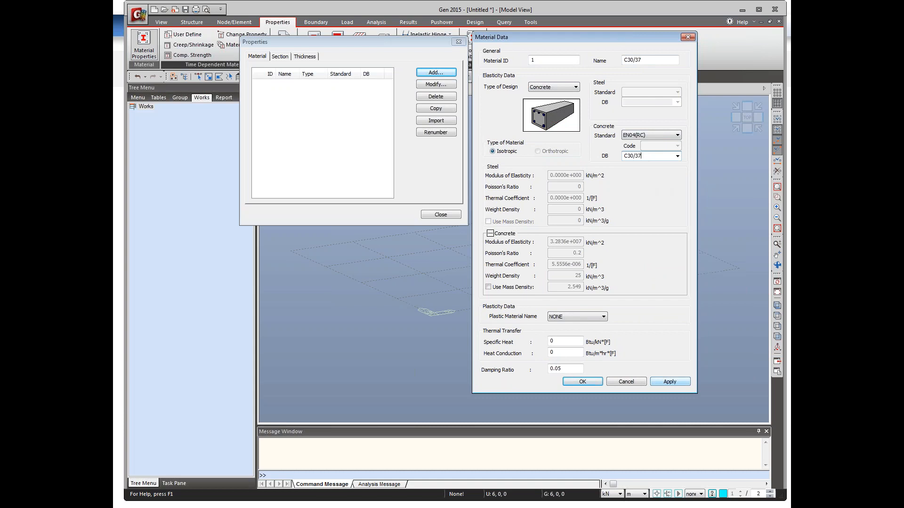
left_click(670, 382)
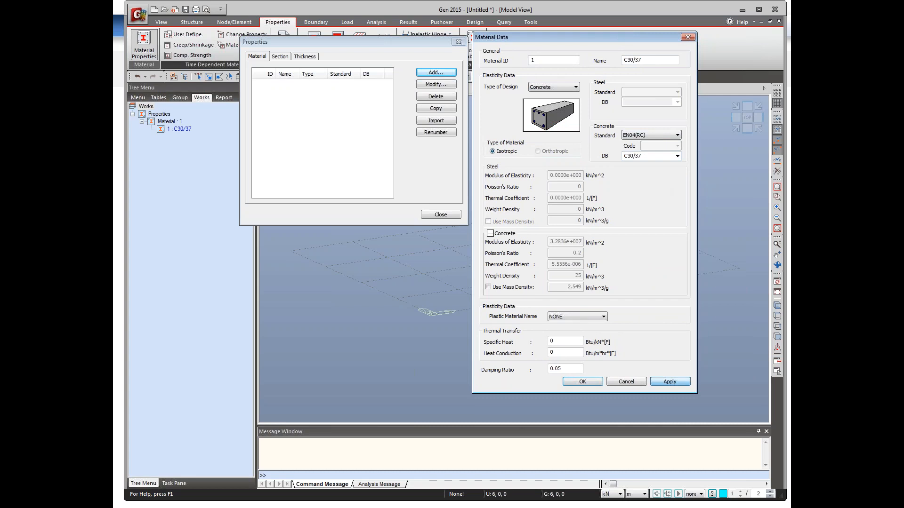
left_click(627, 382)
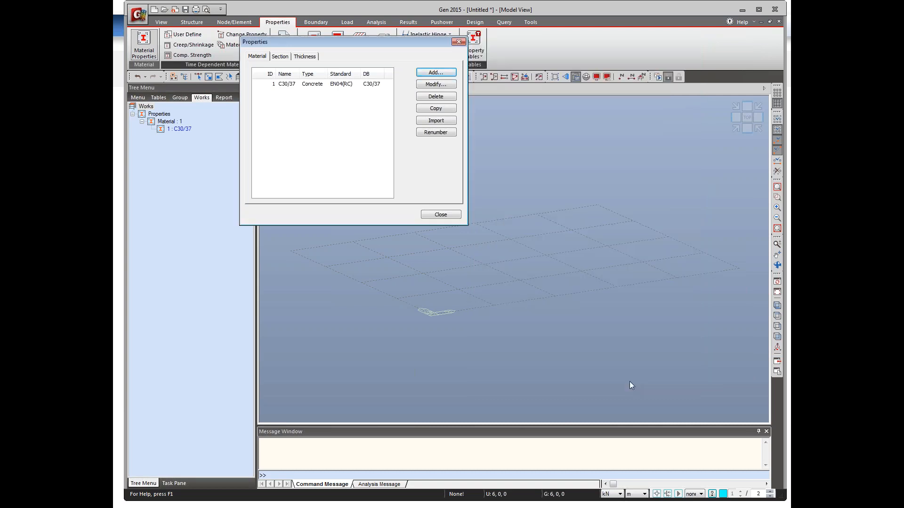
Step: Start a new user-defined section with the Solid Rectangle shape
left_click(282, 56)
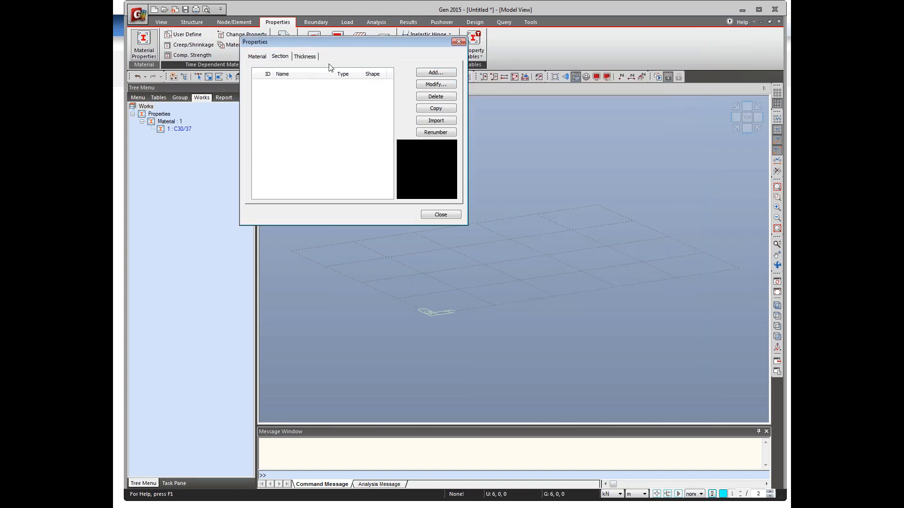
left_click(434, 73)
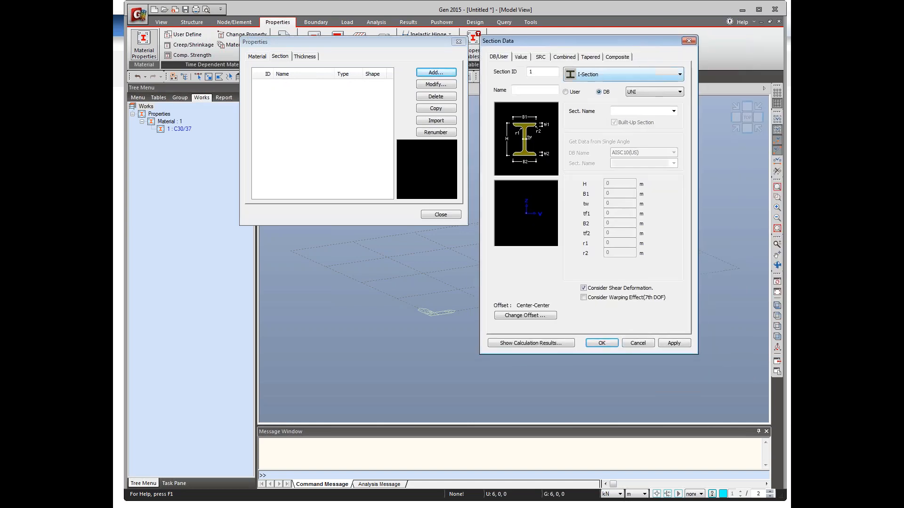
left_click(566, 91)
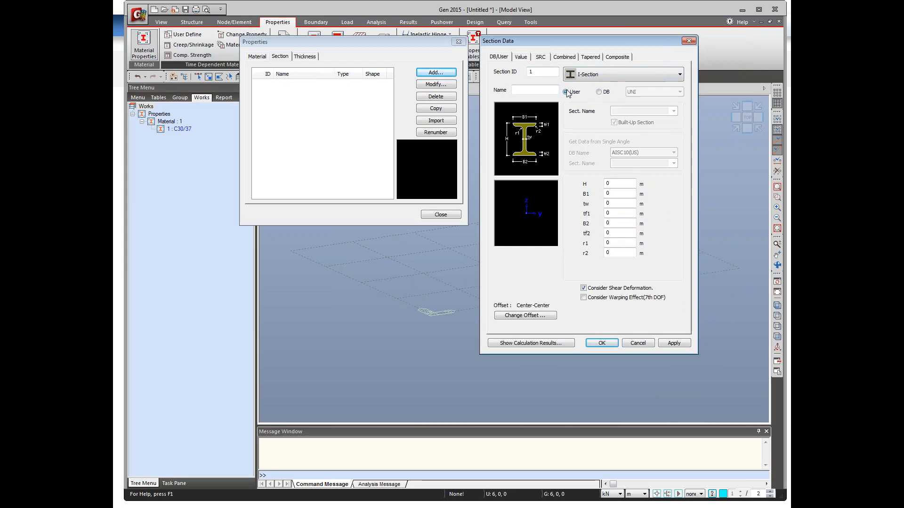
left_click(623, 75)
left_click(632, 193)
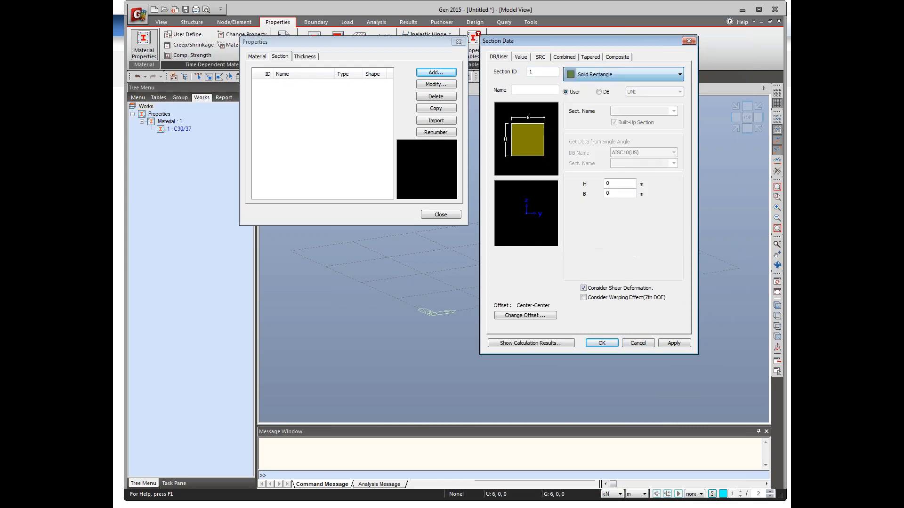
Step: Name the section Beam, set H to 0.7 m and B to 0.23 m, and add it to the model
left_click(530, 89)
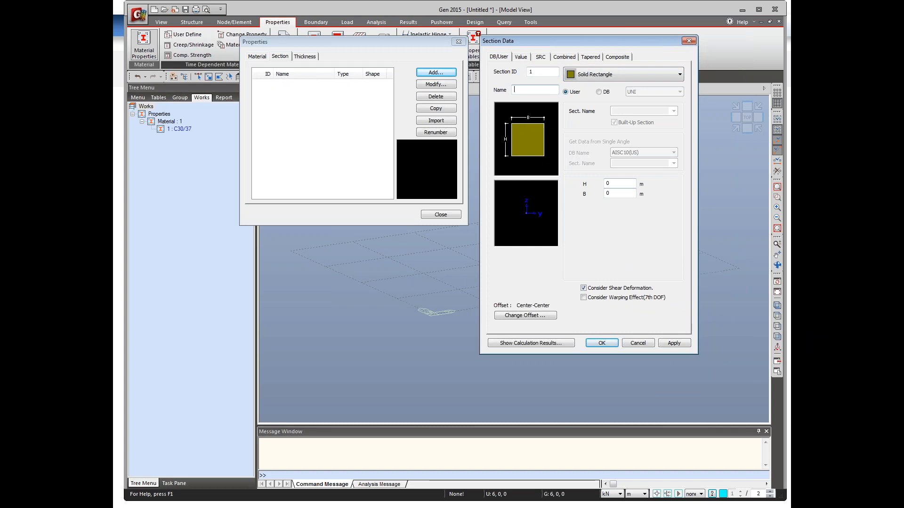
type("Beam")
left_click(619, 183)
type(".7")
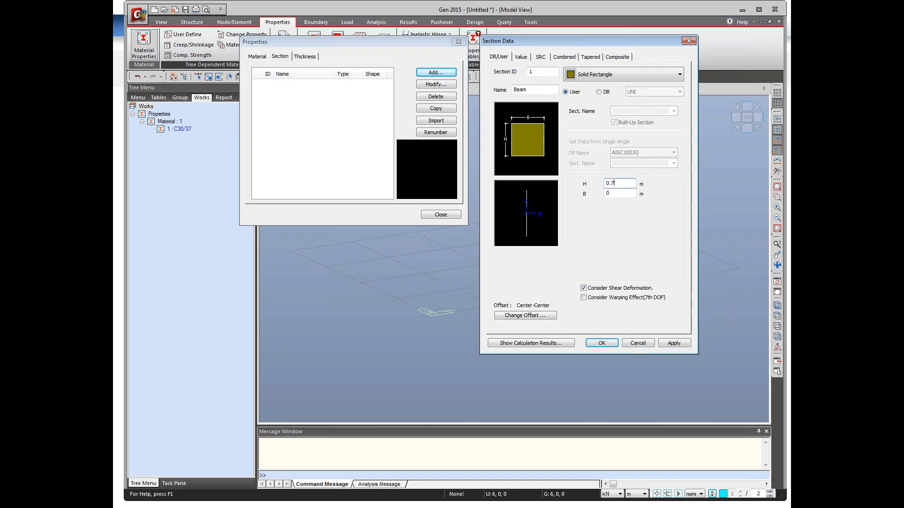
left_click(618, 193)
type(".23")
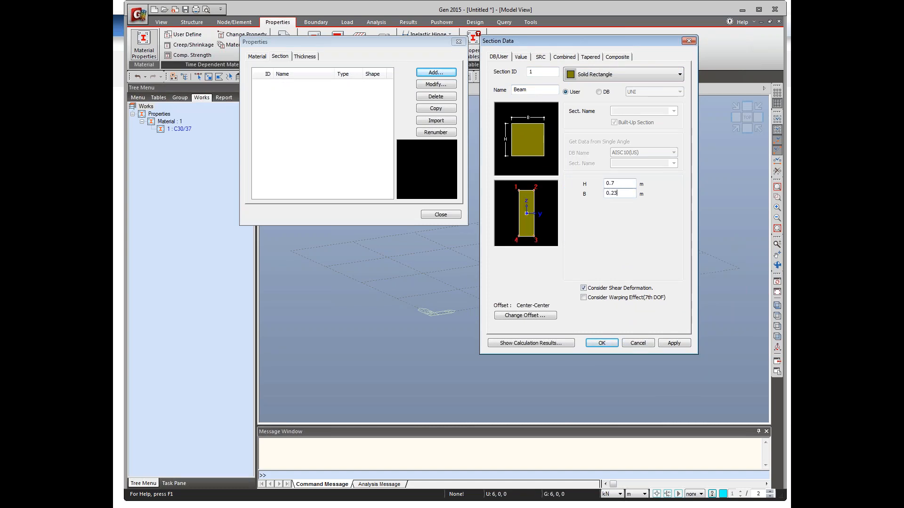
left_click(667, 344)
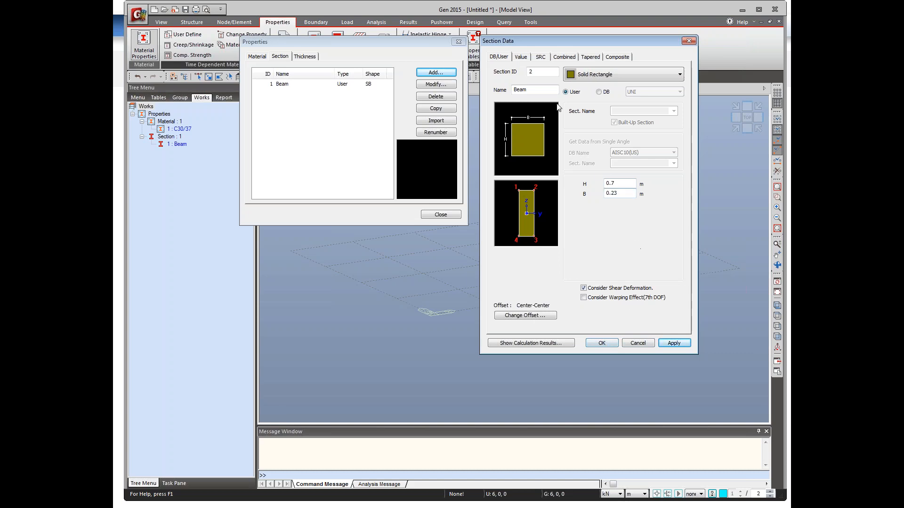
Step: Name the second Solid Rectangle section Column and set its H and B to 0.45 m
double_click(542, 88)
type("Column")
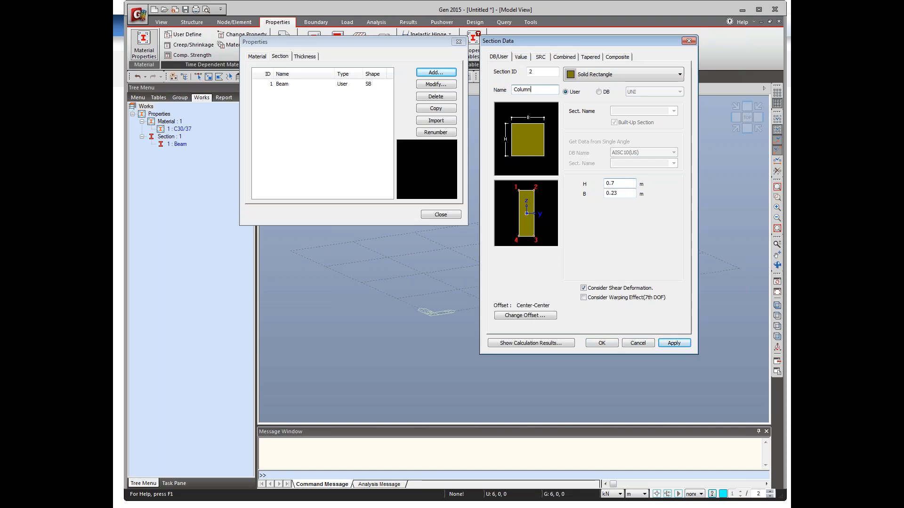
key("Tab")
type("0.45")
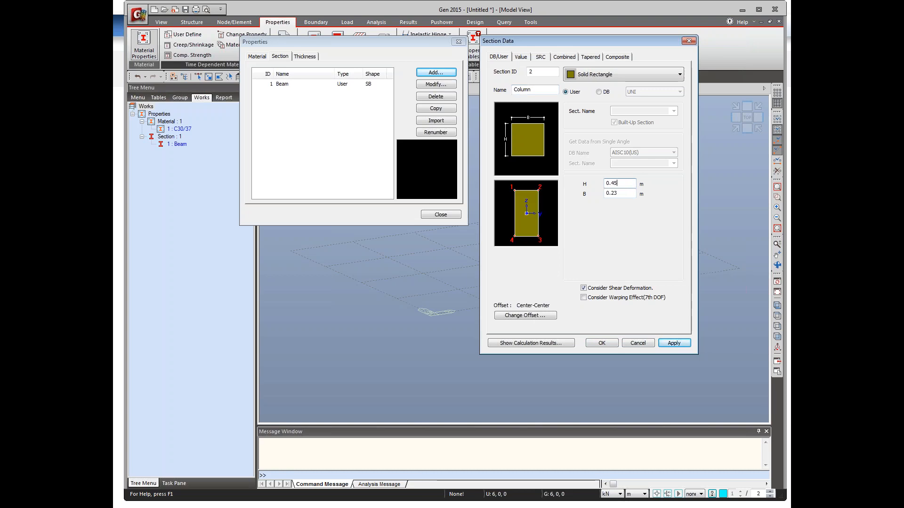
key("Tab")
type("0.2")
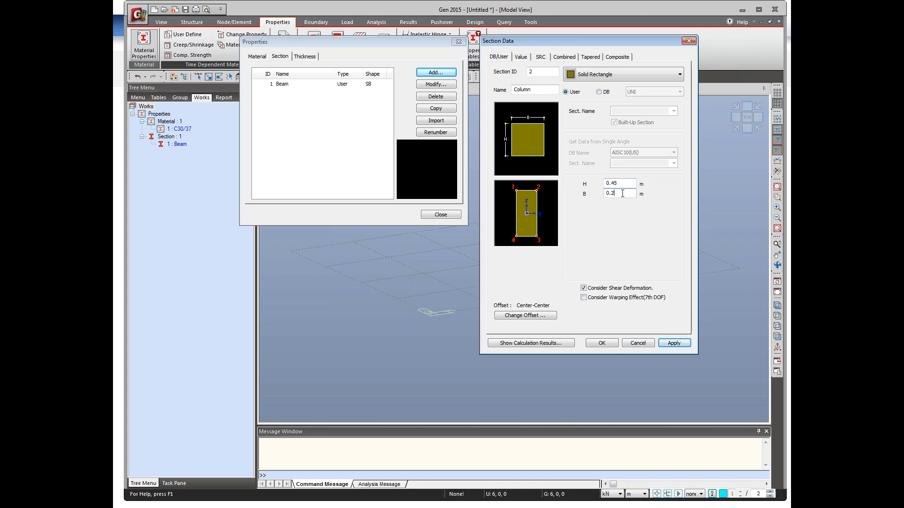
key("BackSpace")
type("45")
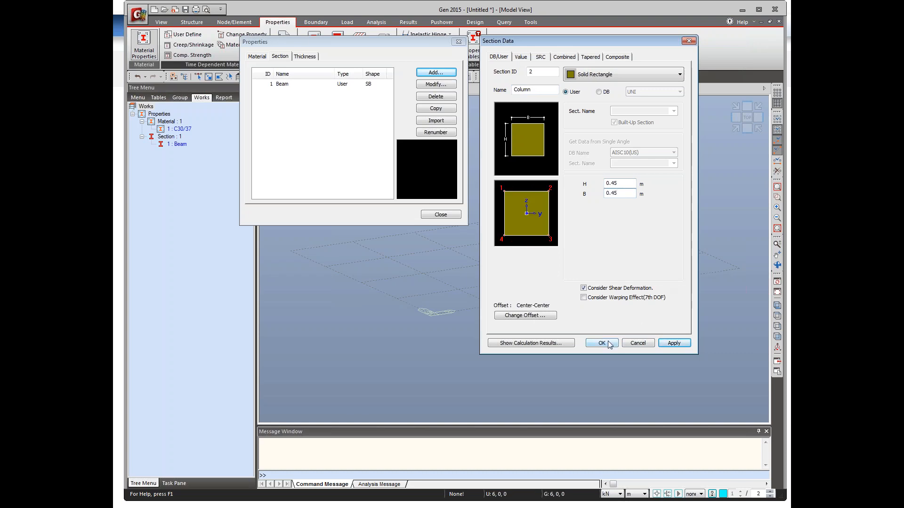
Step: Review the Column section's offset options, keep Center-Center, and add the section to the model
left_click(543, 318)
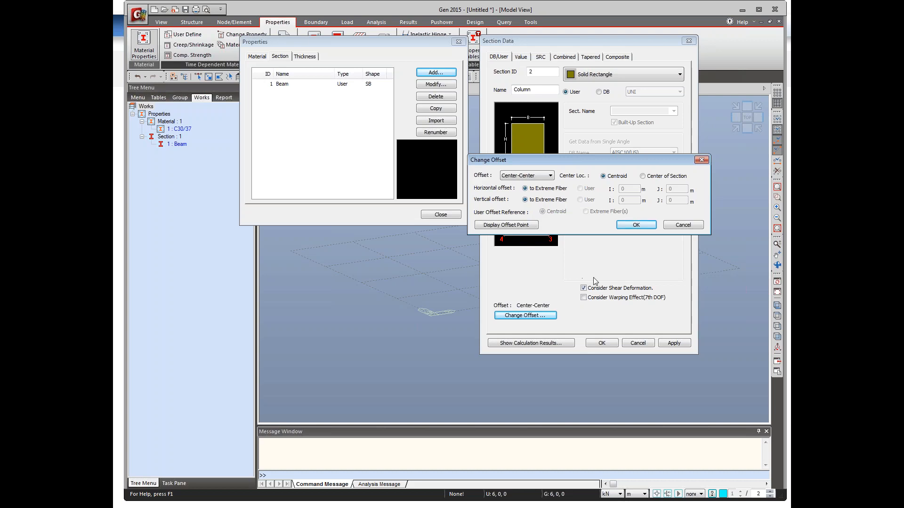
left_click(545, 177)
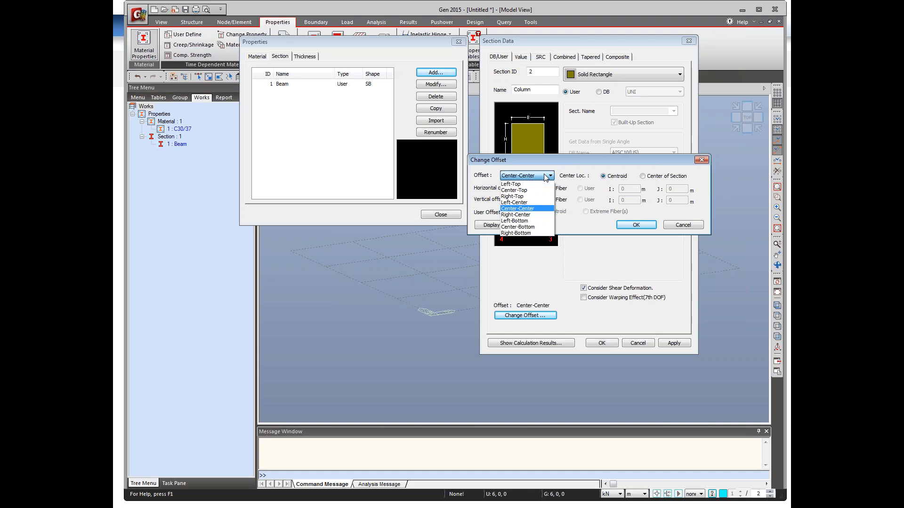
left_click(546, 177)
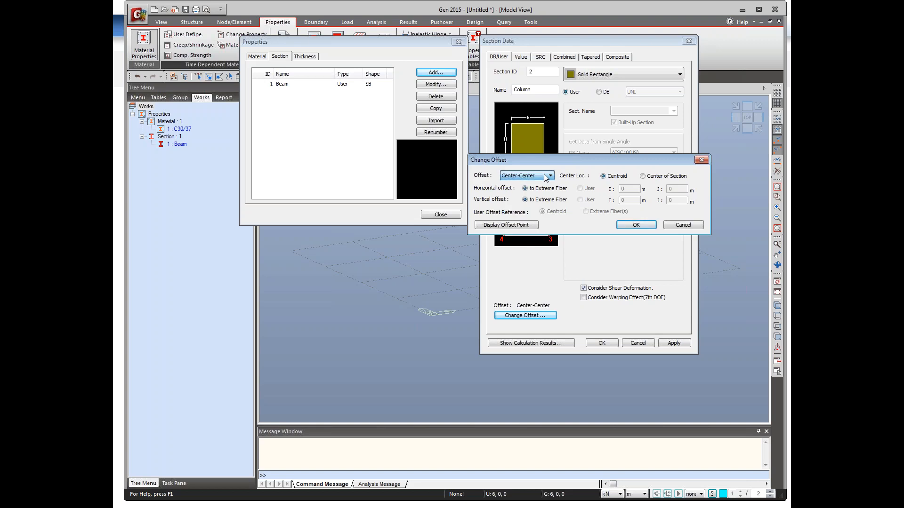
left_click(636, 225)
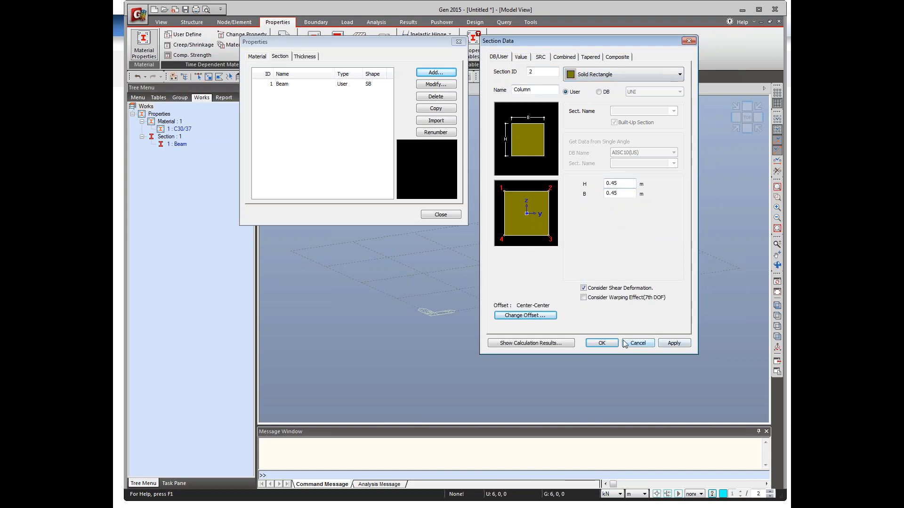
left_click(601, 342)
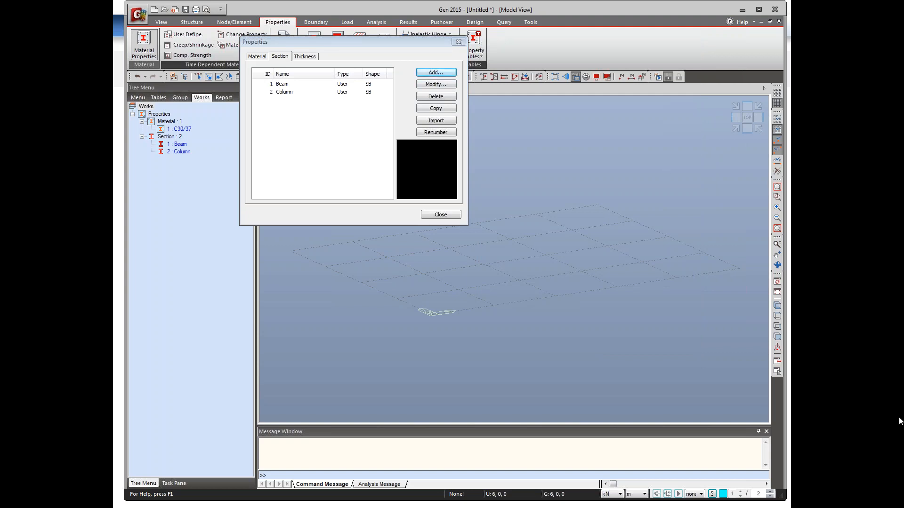
Step: Start another section definition and examine the shapes offered for DB/User, Value and Combined sections
left_click_drag(903, 45, 644, 39)
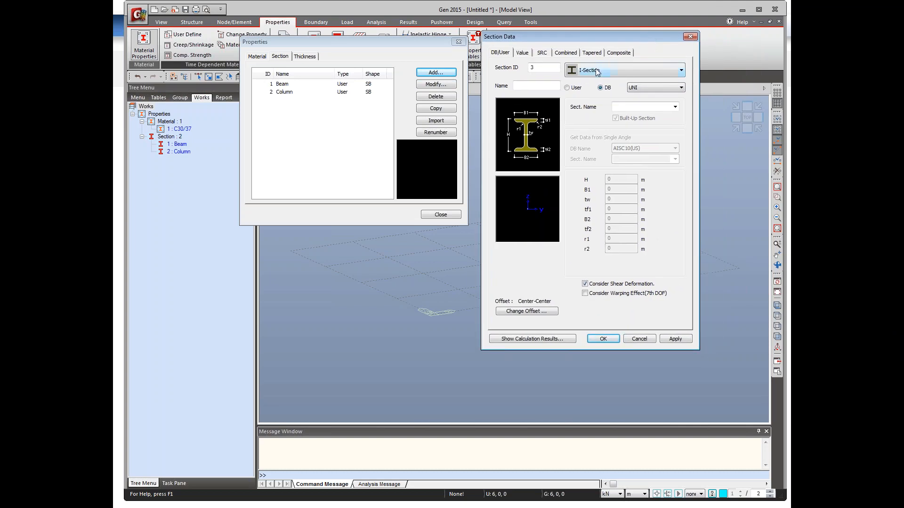
left_click(597, 71)
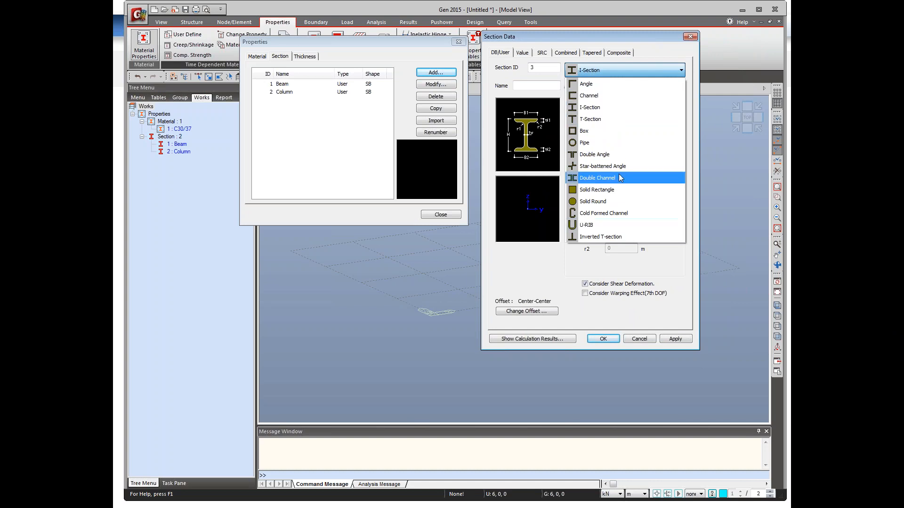
left_click(604, 70)
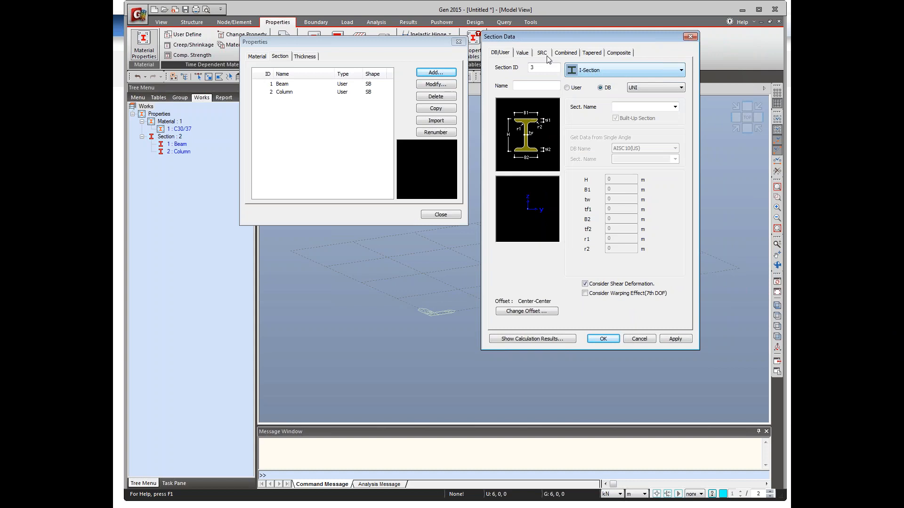
left_click(523, 52)
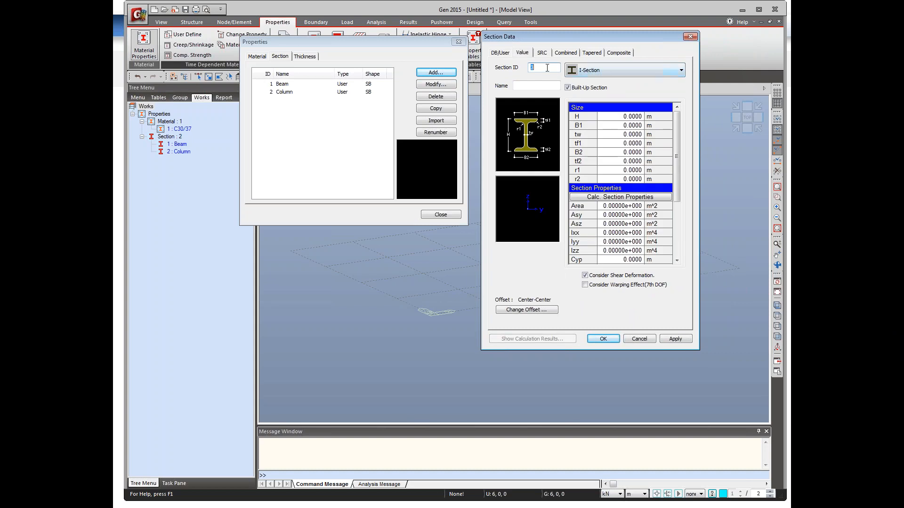
left_click(610, 71)
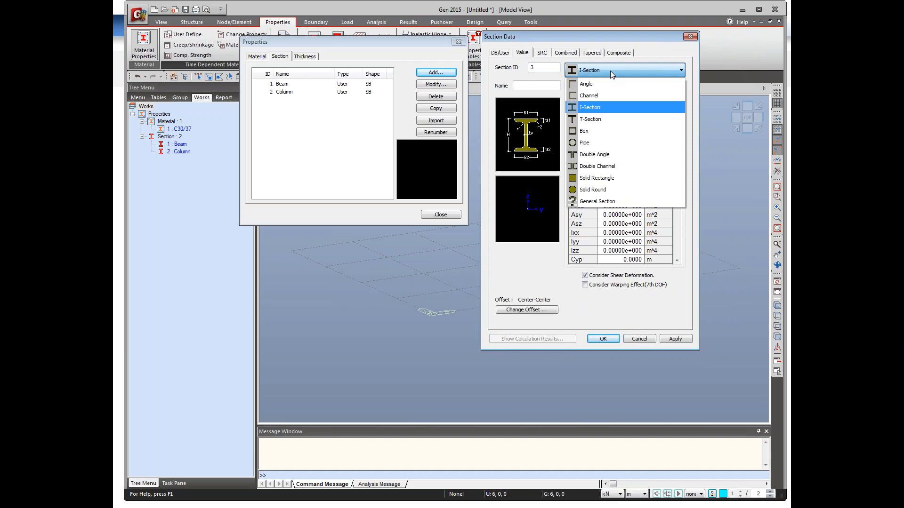
left_click(610, 71)
left_click(564, 54)
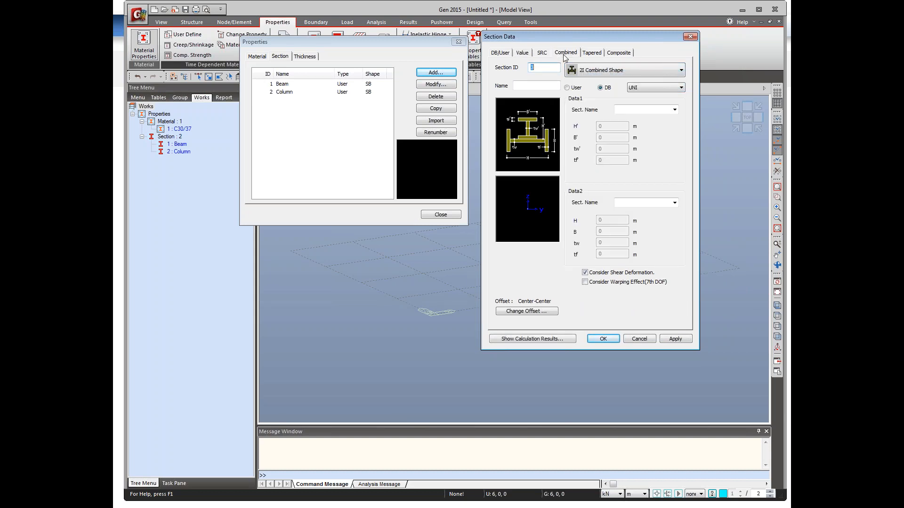
left_click(600, 72)
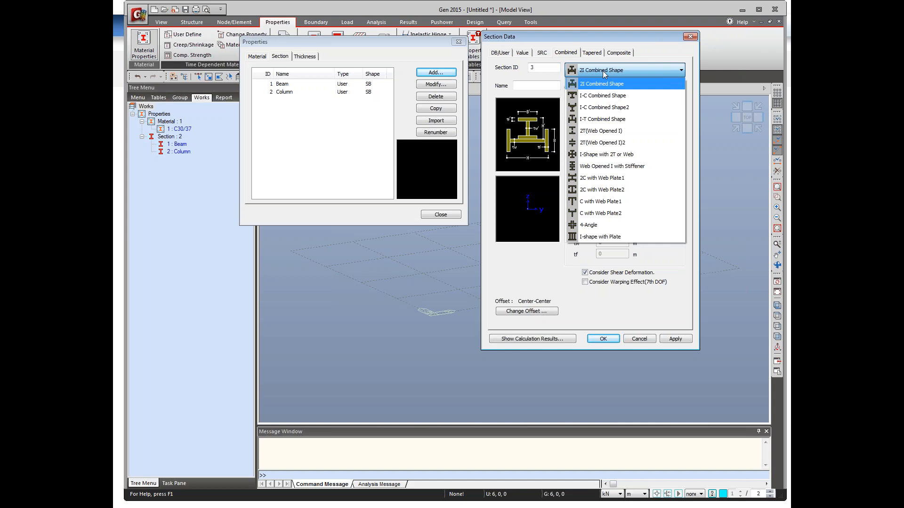
left_click(629, 71)
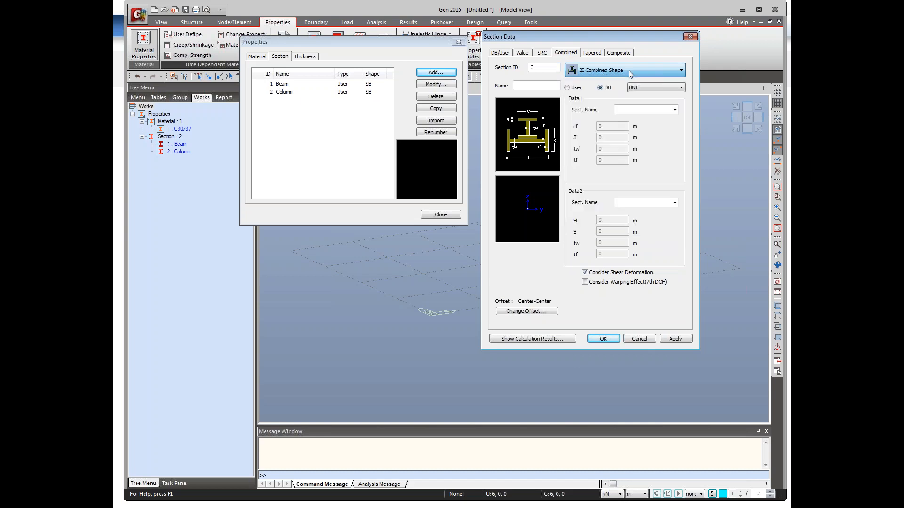
Step: Examine the shapes for Tapered sections and the inputs for Composite sections, leaving without adding a section
left_click(593, 53)
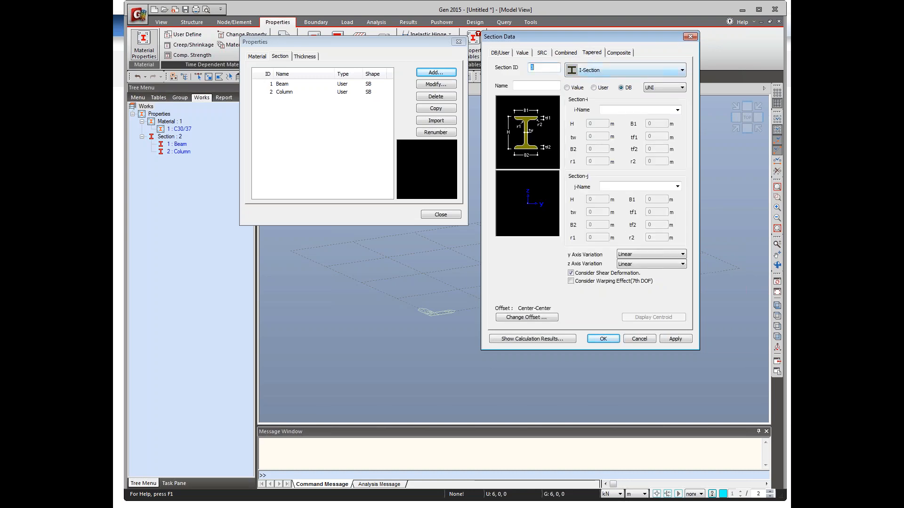
left_click(600, 70)
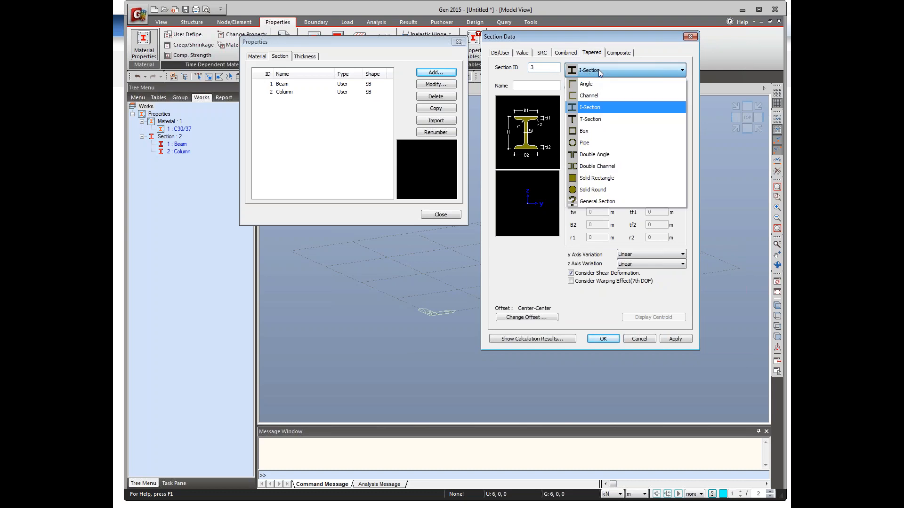
left_click(598, 69)
left_click(598, 69)
left_click(598, 70)
left_click(618, 53)
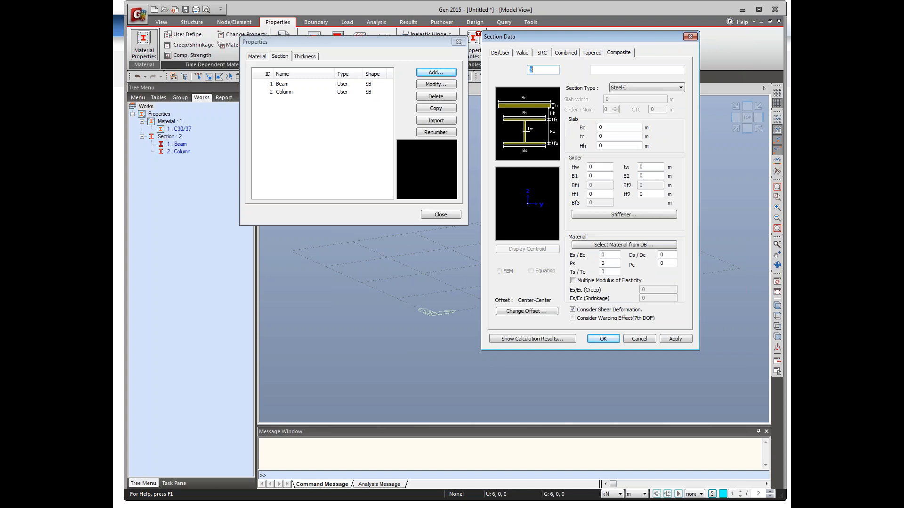
left_click(521, 53)
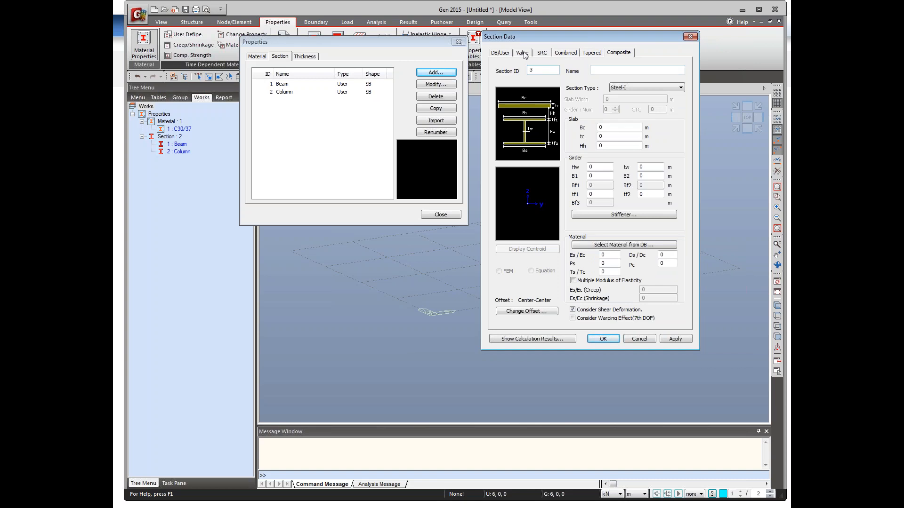
left_click(639, 339)
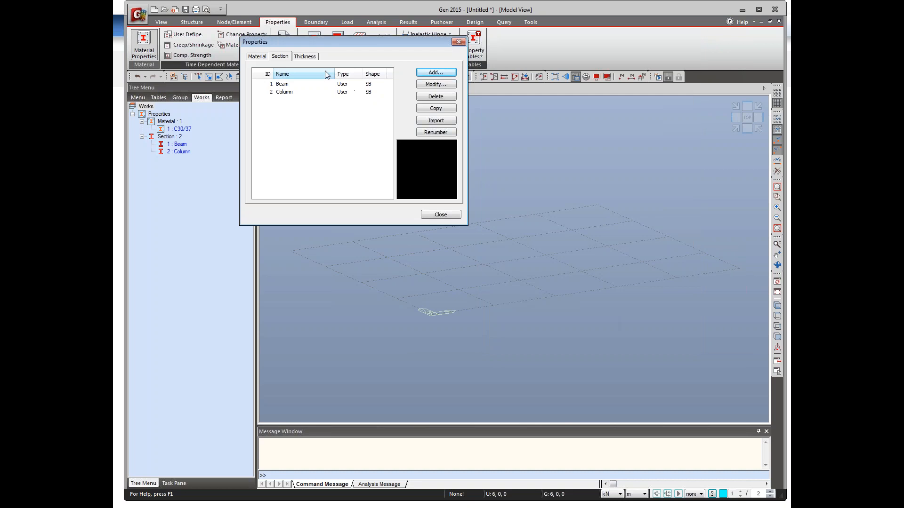
Step: Add a plate thickness of 0.2 m for both in-plane and out-of-plane, and finish defining the properties
left_click(305, 57)
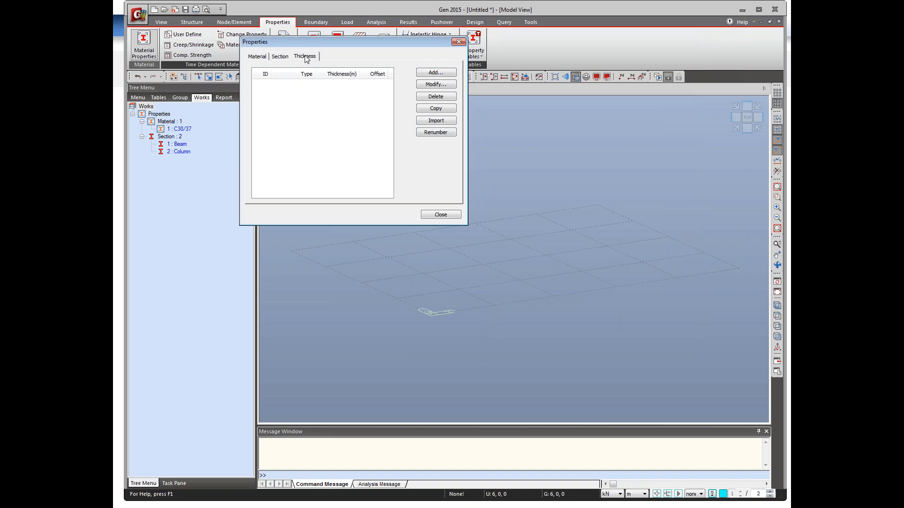
left_click(443, 74)
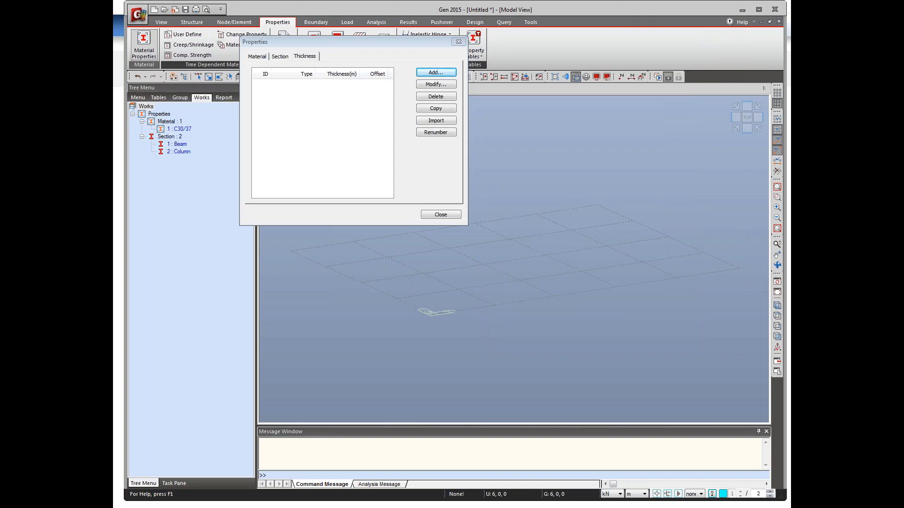
left_click_drag(903, 39, 627, 42)
left_click(590, 90)
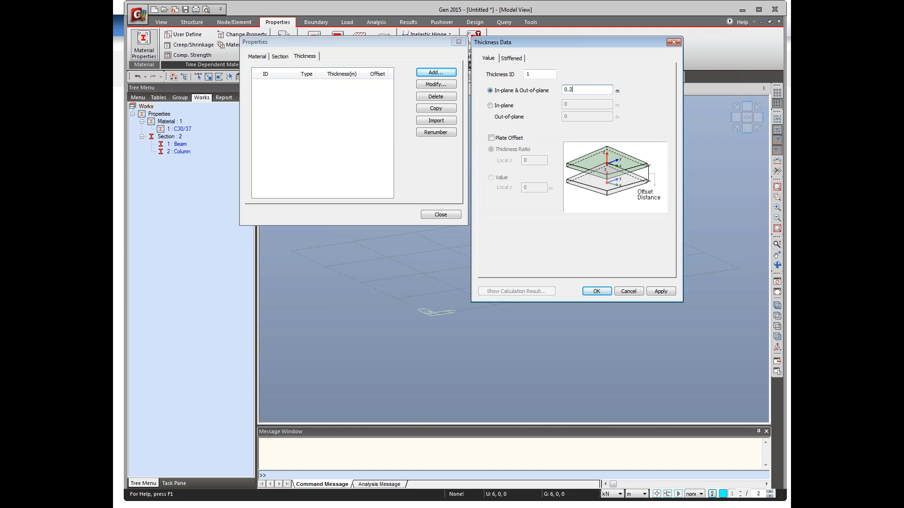
type(".2")
left_click(596, 292)
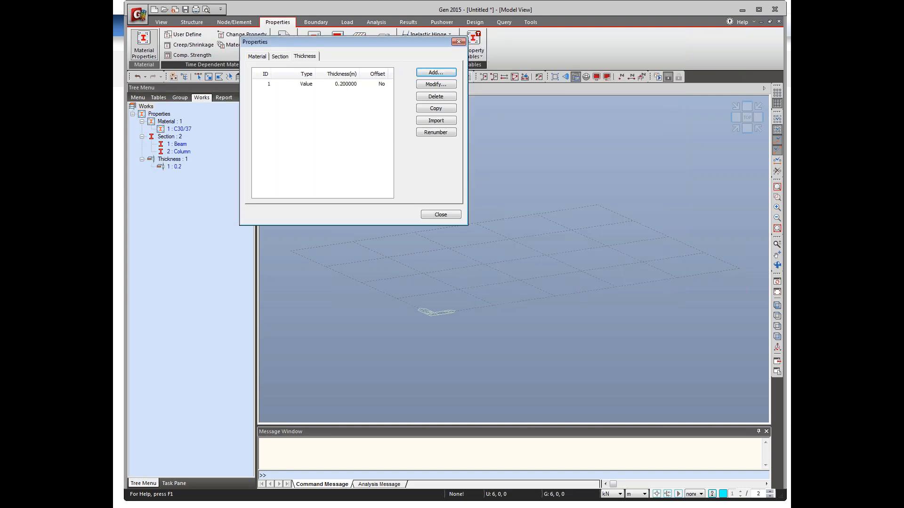
left_click(443, 215)
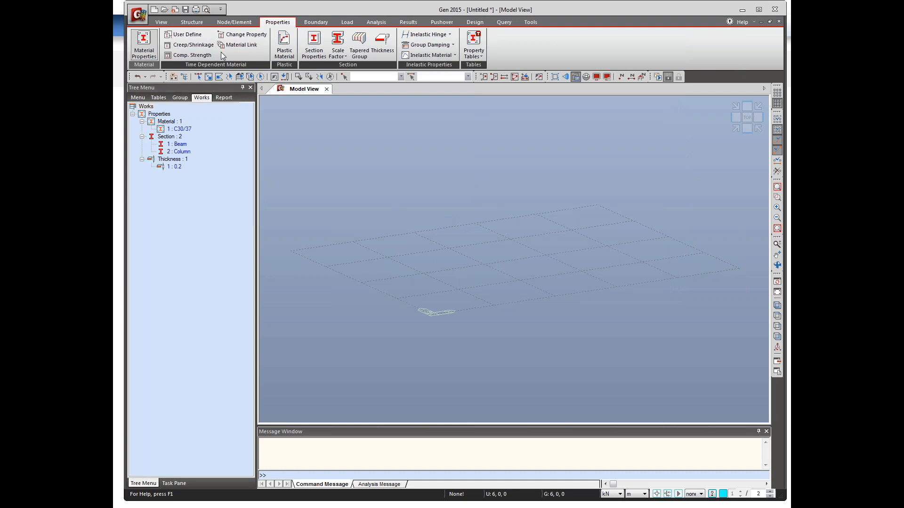
Step: Examine the inputs for a new plastic material, cancel without adding it, and view the inelastic hinge options
left_click(233, 23)
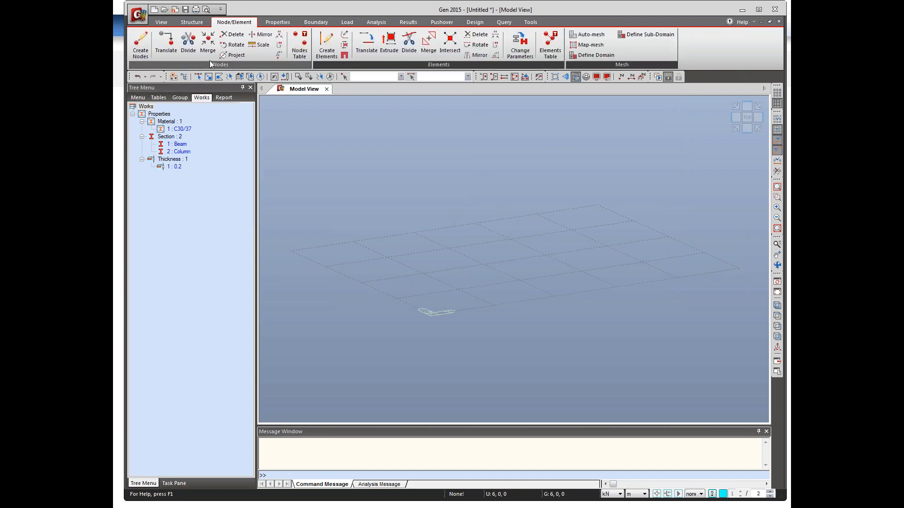
left_click(278, 23)
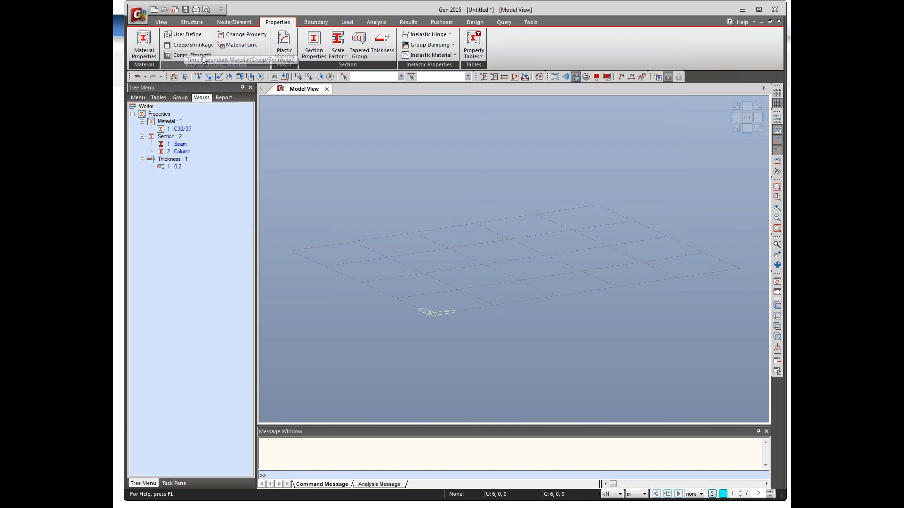
left_click(288, 55)
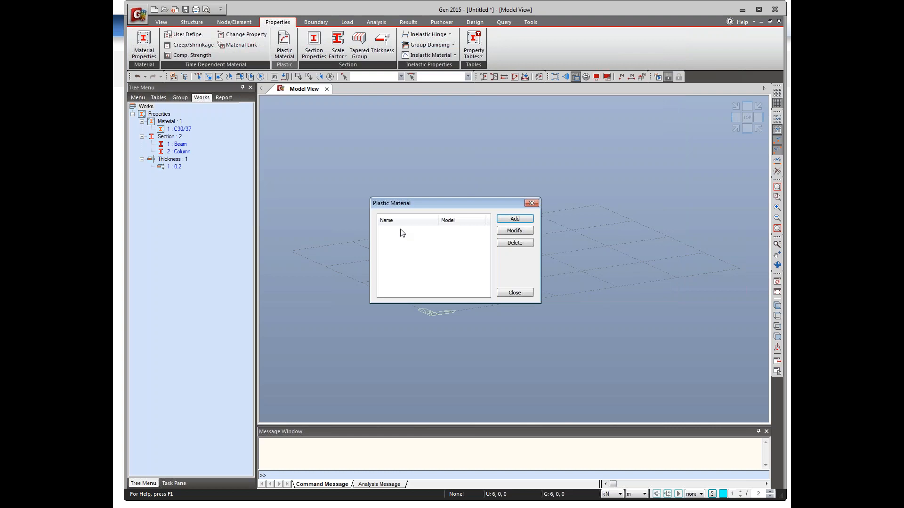
left_click(513, 220)
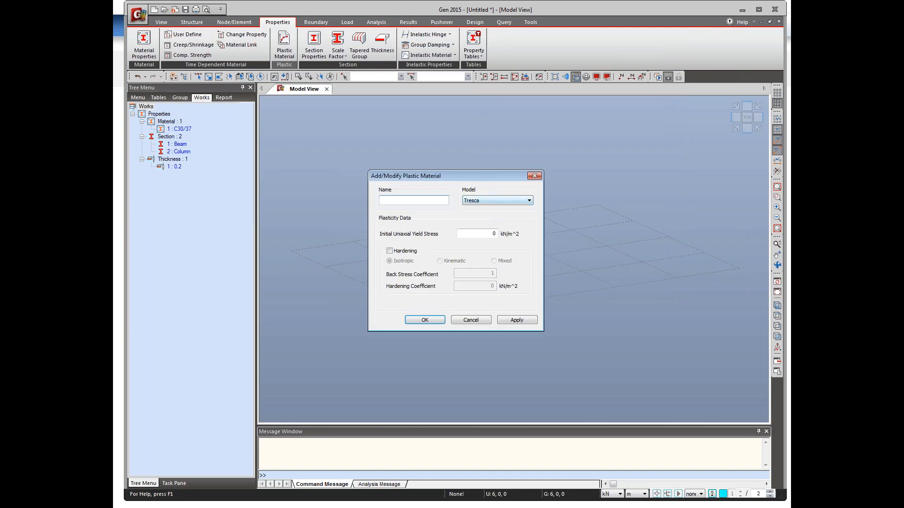
left_click(479, 320)
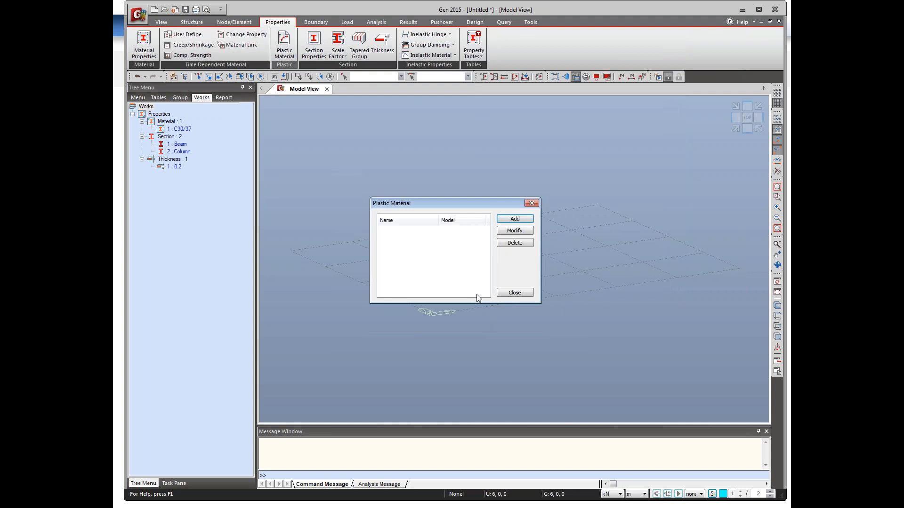
left_click(511, 290)
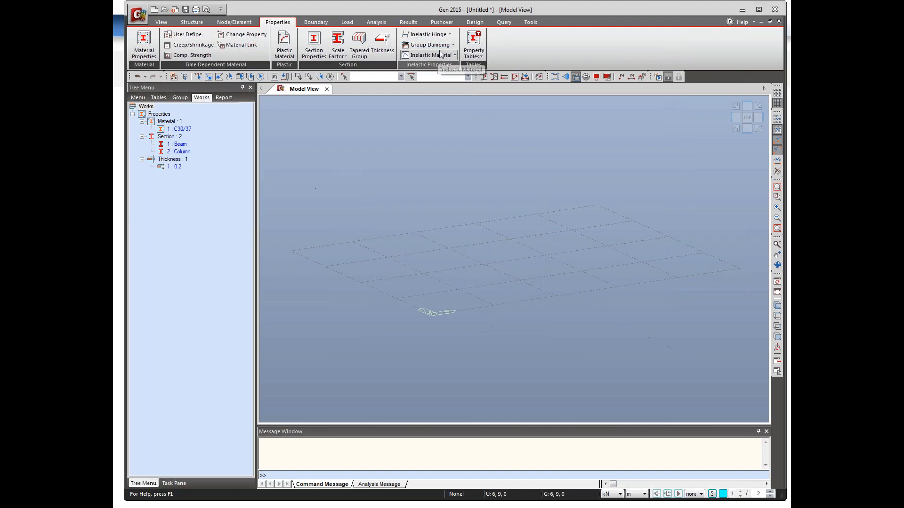
left_click(449, 35)
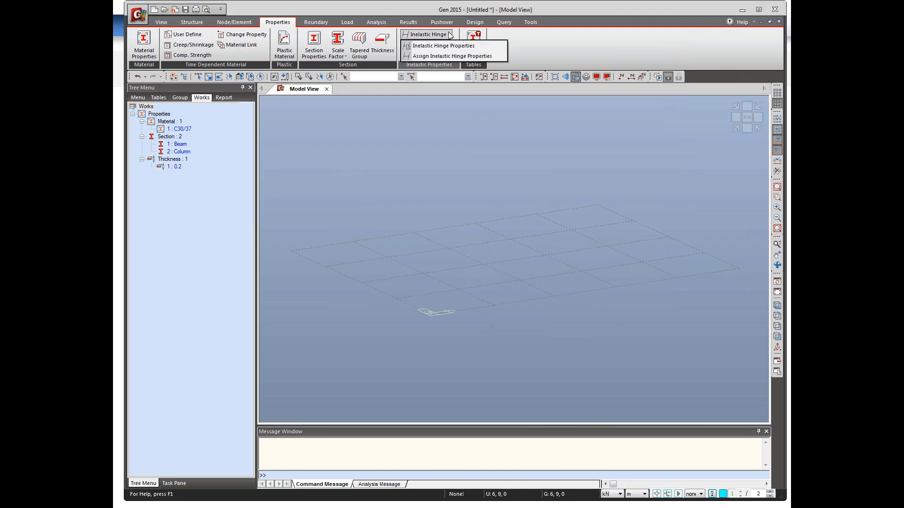
Step: Review the constitutive models offered for a plastic material, such as Tresca and Masonry, and leave without adding one
left_click(284, 43)
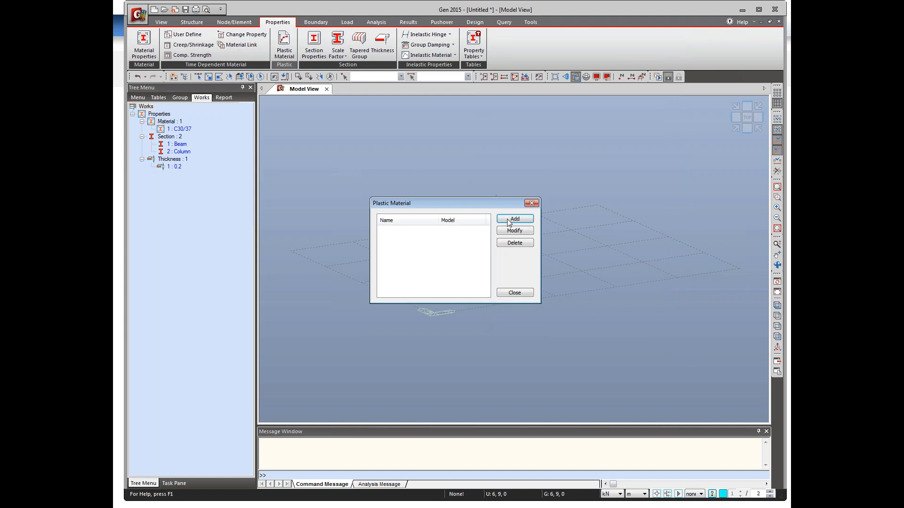
left_click(508, 219)
left_click(491, 201)
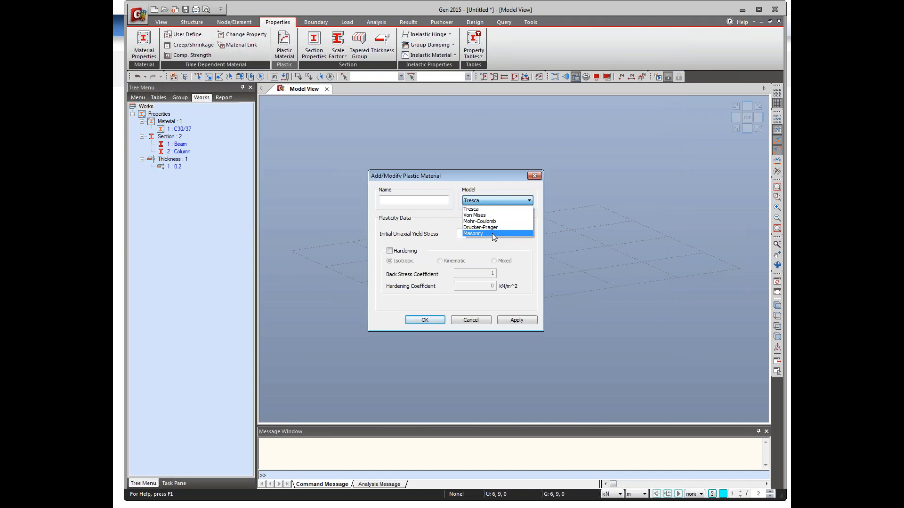
left_click(511, 180)
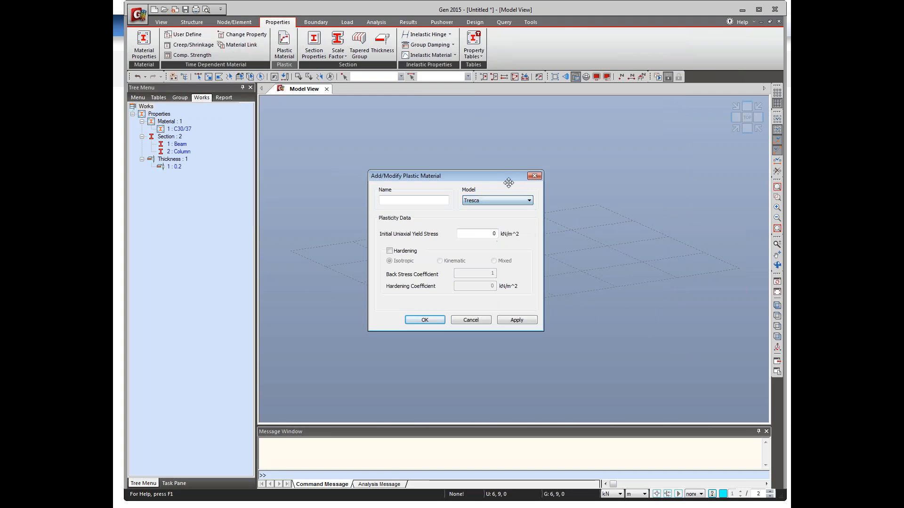
left_click(496, 202)
left_click(496, 203)
left_click(470, 320)
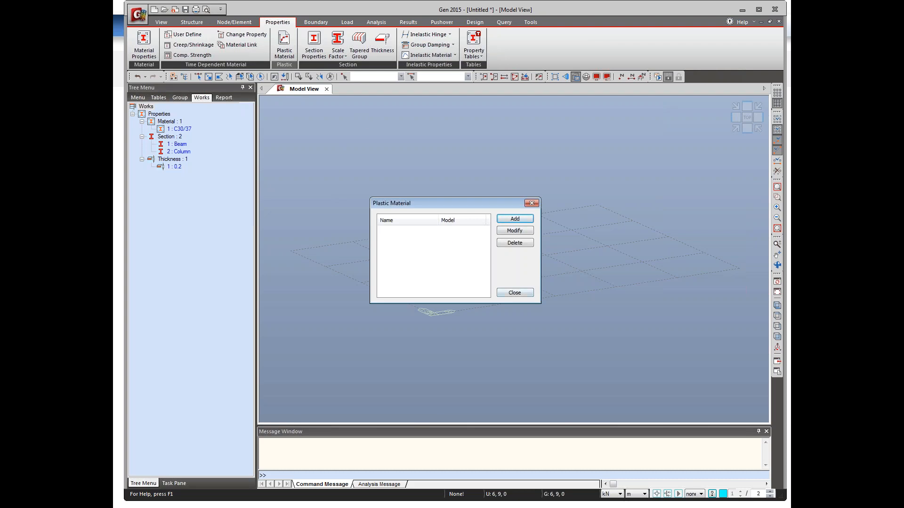
left_click(515, 293)
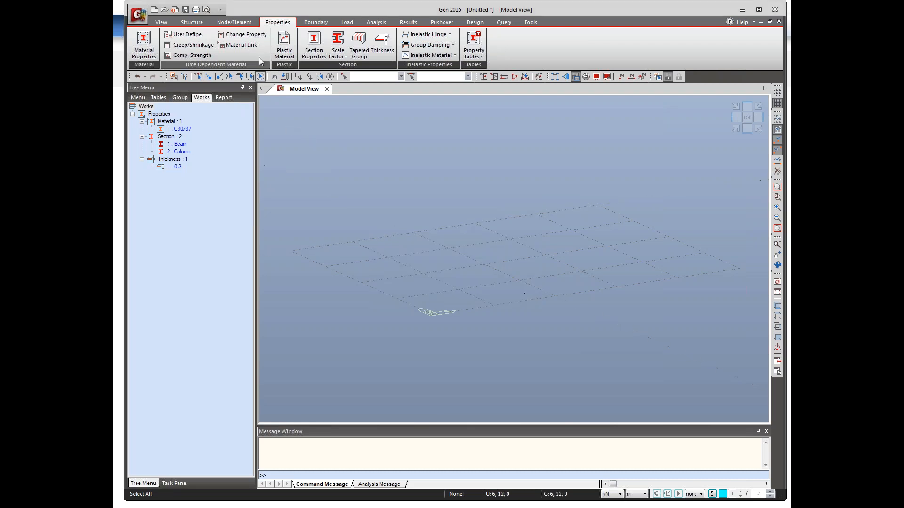
Step: Start creating elements and save the project to the Desktop, naming the file with the person's first name followed by _Demo
left_click(234, 22)
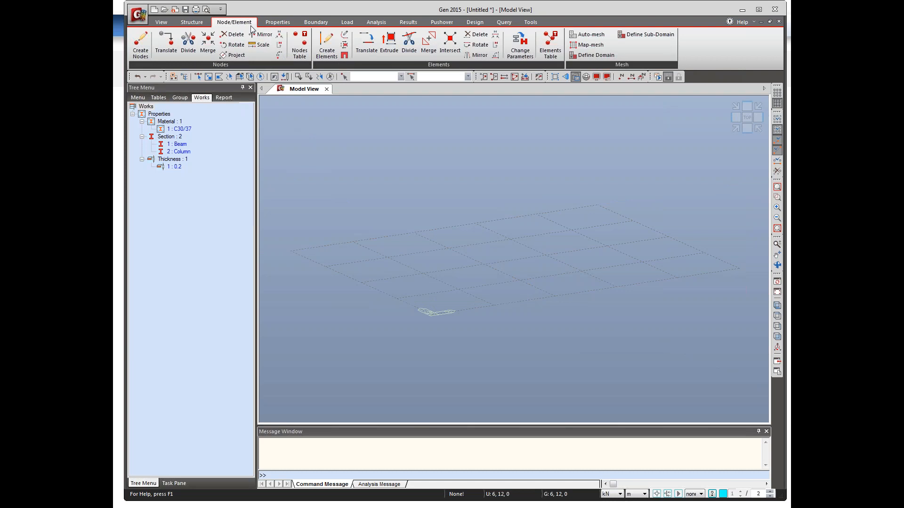
left_click(327, 45)
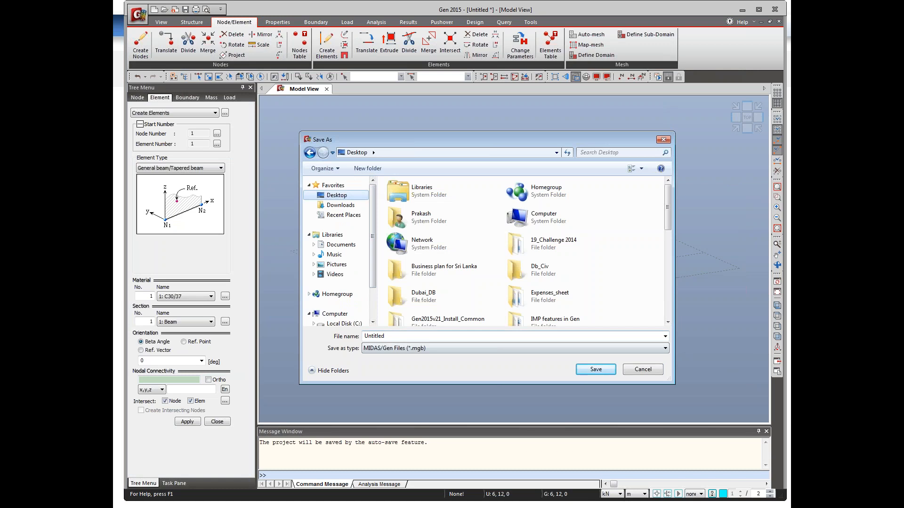
left_click(408, 338)
type("He")
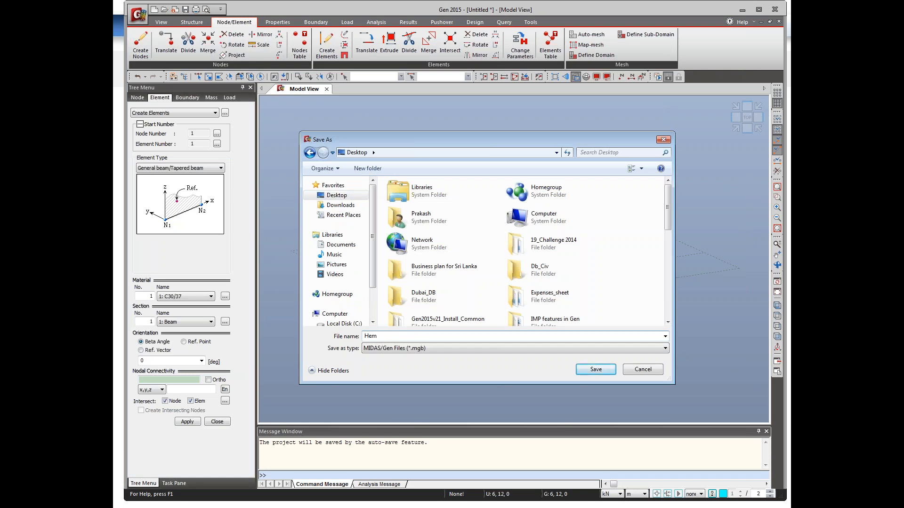
type("manthe_Demo")
left_click(595, 369)
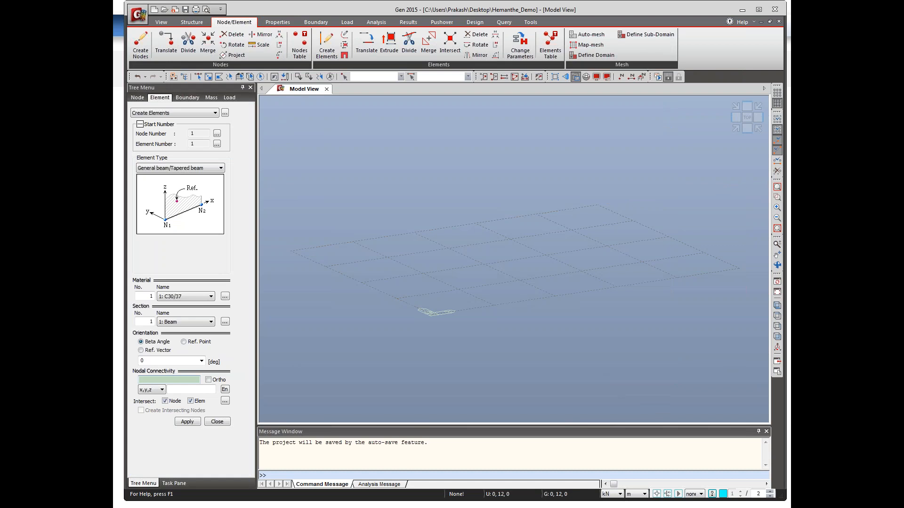
Step: Configure the new elements as General beam/Tapered beam with material C30/37 and the Beam section
left_click(184, 168)
left_click(185, 169)
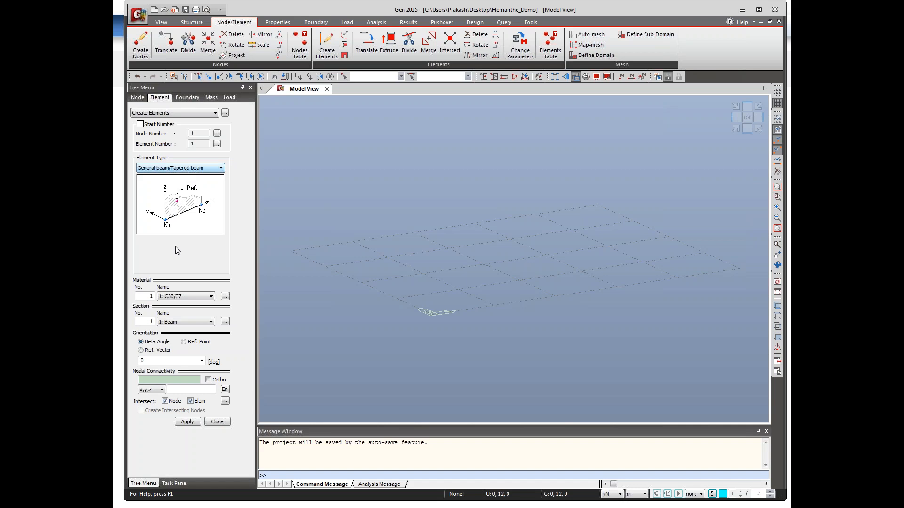
left_click(181, 297)
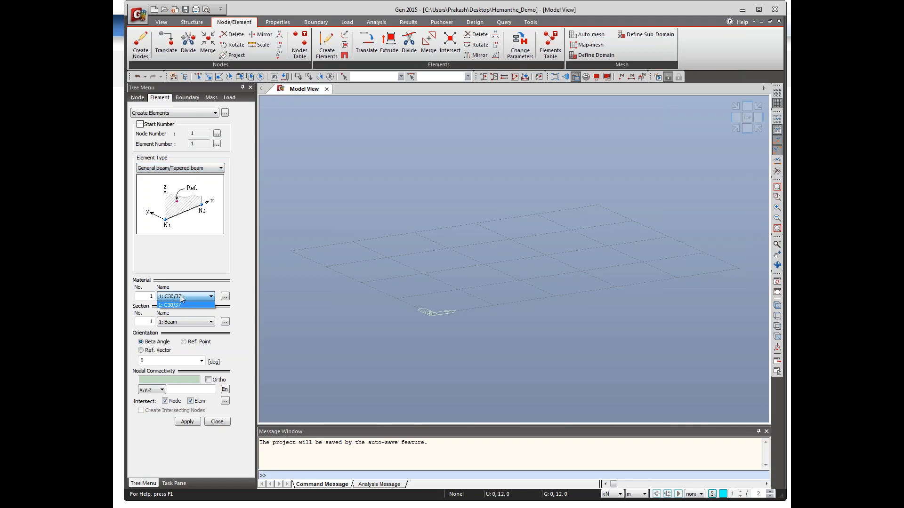
left_click(181, 297)
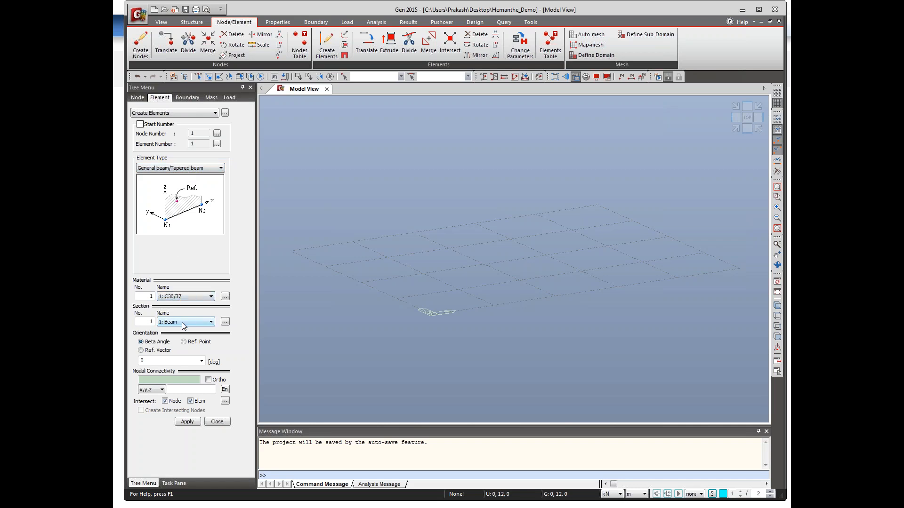
left_click(183, 326)
left_click(184, 332)
Step: Create four perimeter beams along the outer grid lines, enclosing a 15 m by 12 m rectangle
left_click(170, 379)
left_click(437, 312)
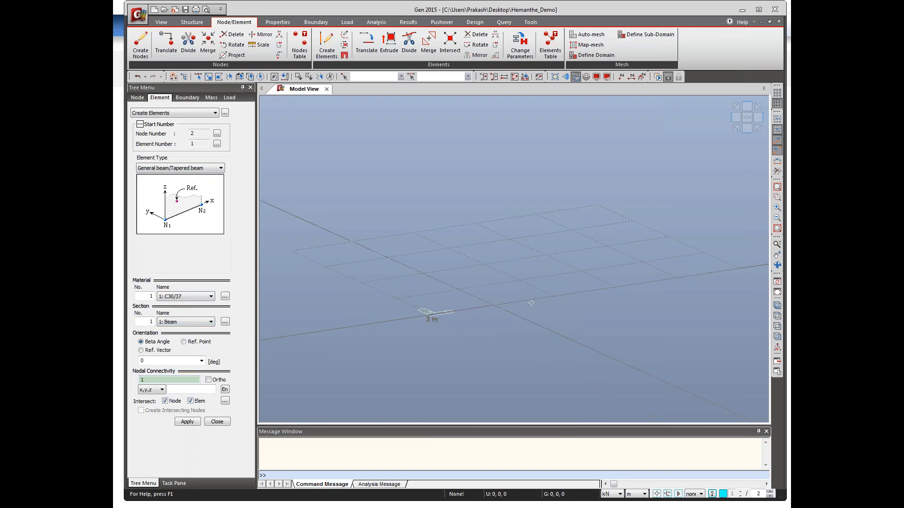
left_click(739, 268)
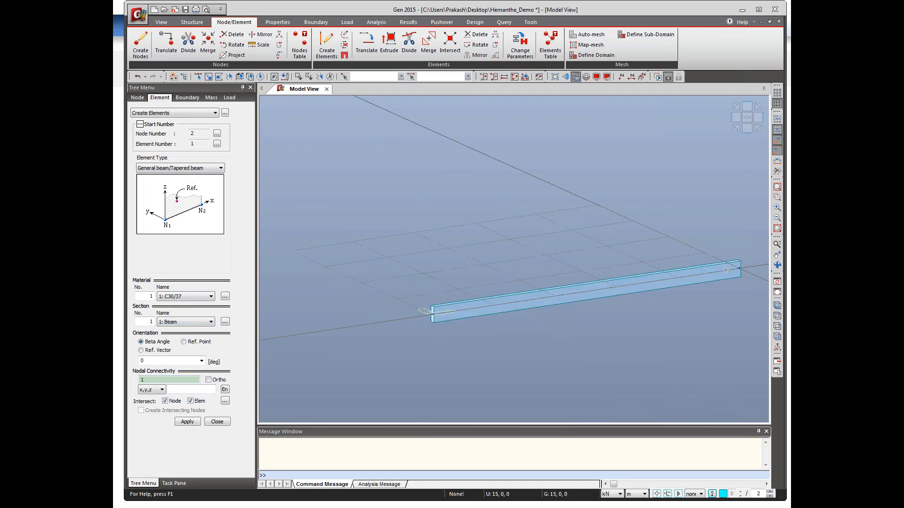
left_click(596, 204)
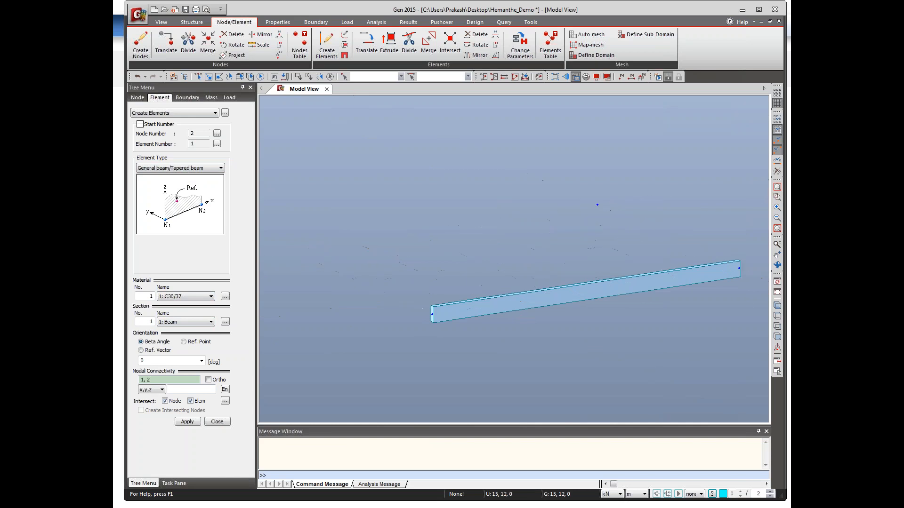
left_click(778, 315)
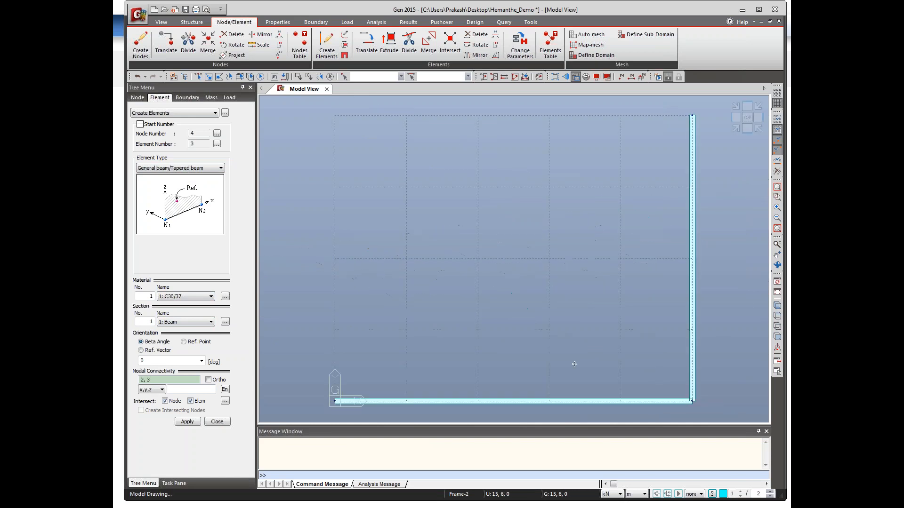
left_click(335, 401)
left_click(333, 114)
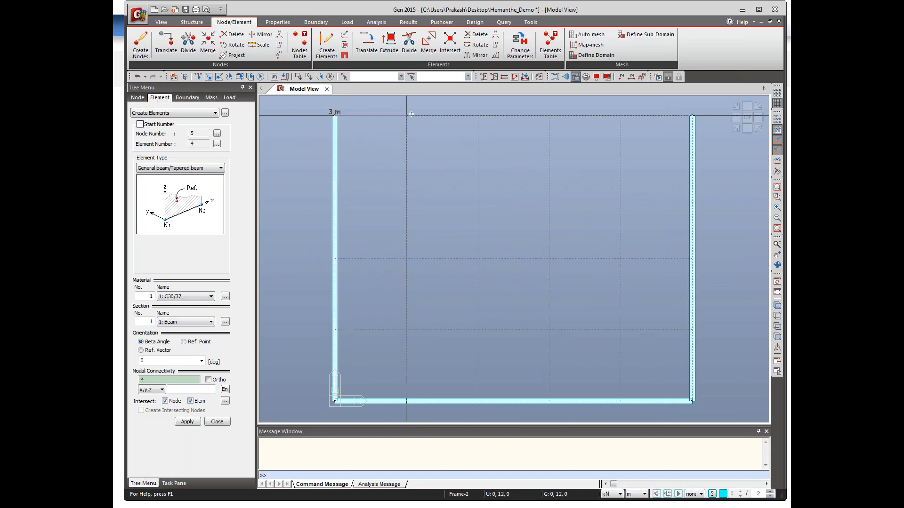
left_click(693, 116)
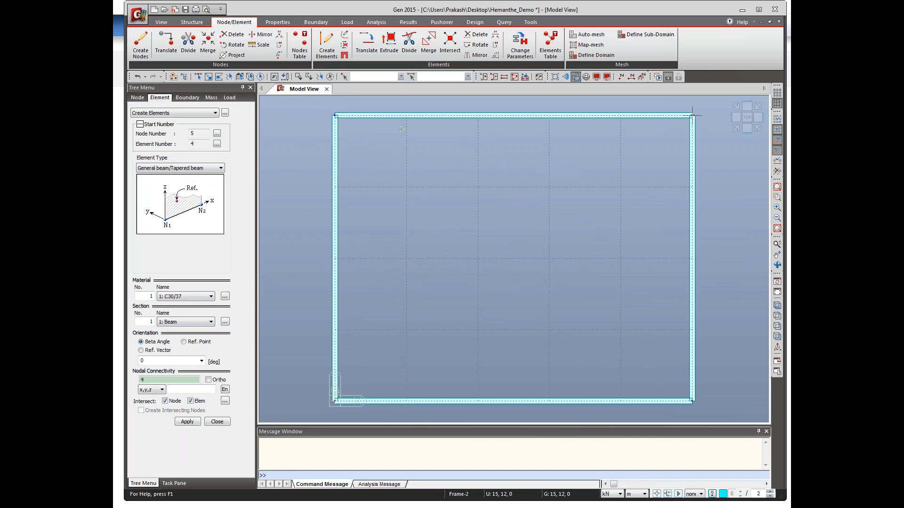
Step: Create four interior beams along the Y direction at X = 3, 6, 9 and 12 m, spanning the full frame
left_click(407, 115)
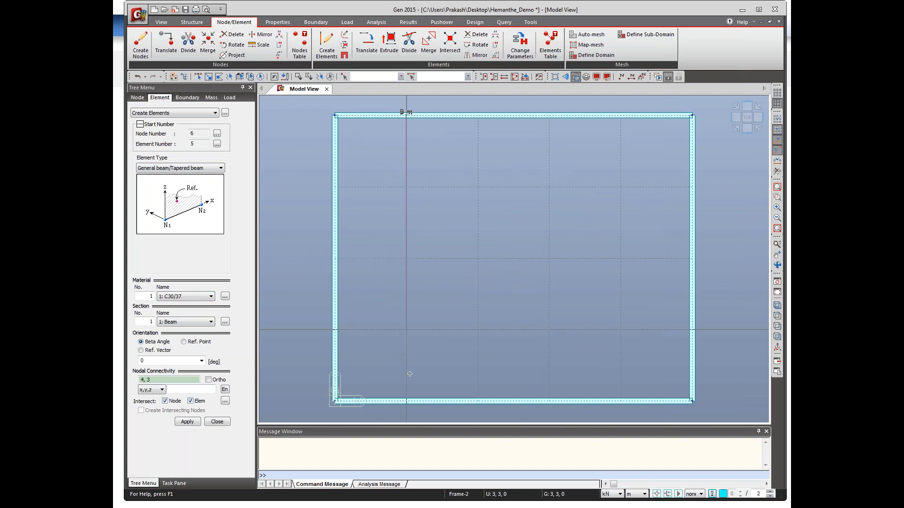
left_click(405, 401)
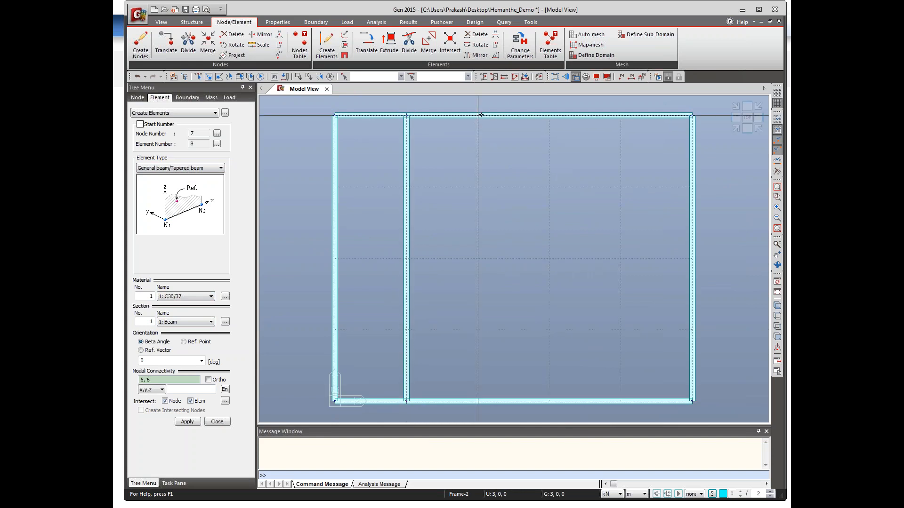
left_click(478, 115)
left_click(478, 401)
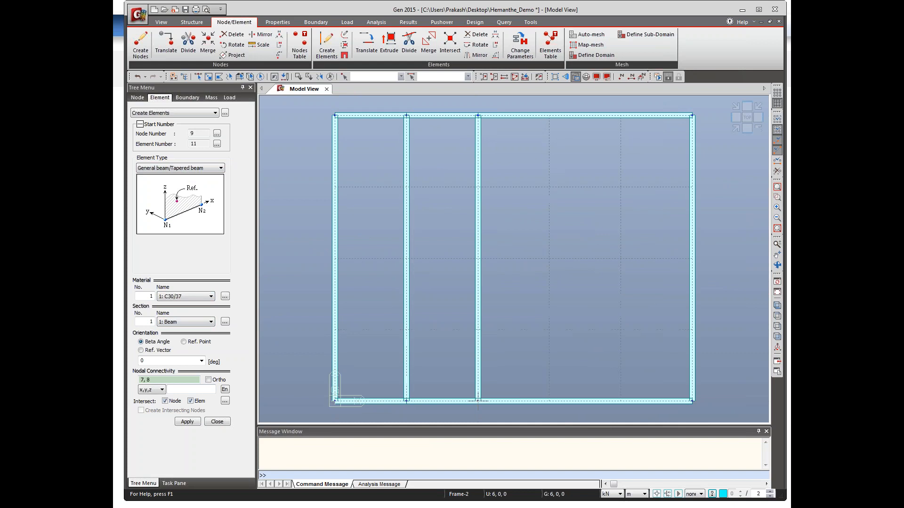
left_click(549, 115)
left_click(549, 401)
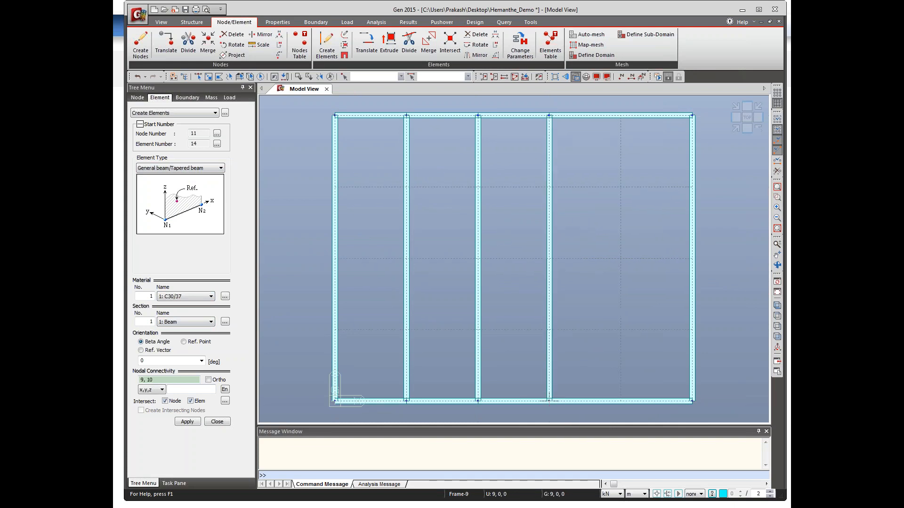
left_click(621, 115)
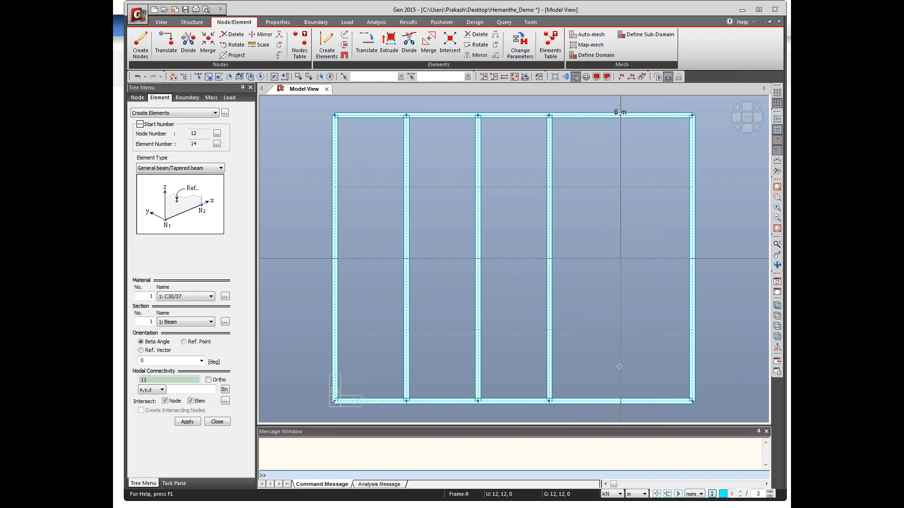
left_click(620, 401)
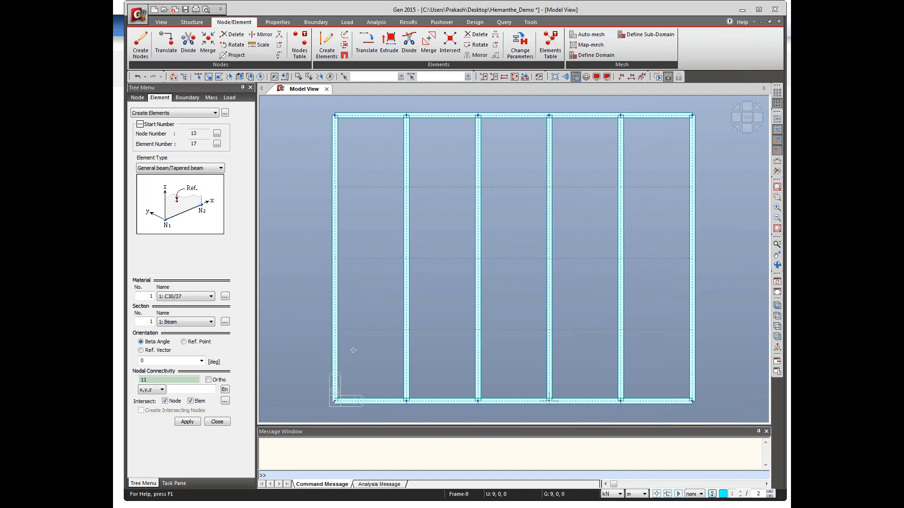
Step: Create three interior beams along the X direction at Y = 3, 6 and 9 m, spanning the full 15 m frame
left_click(337, 330)
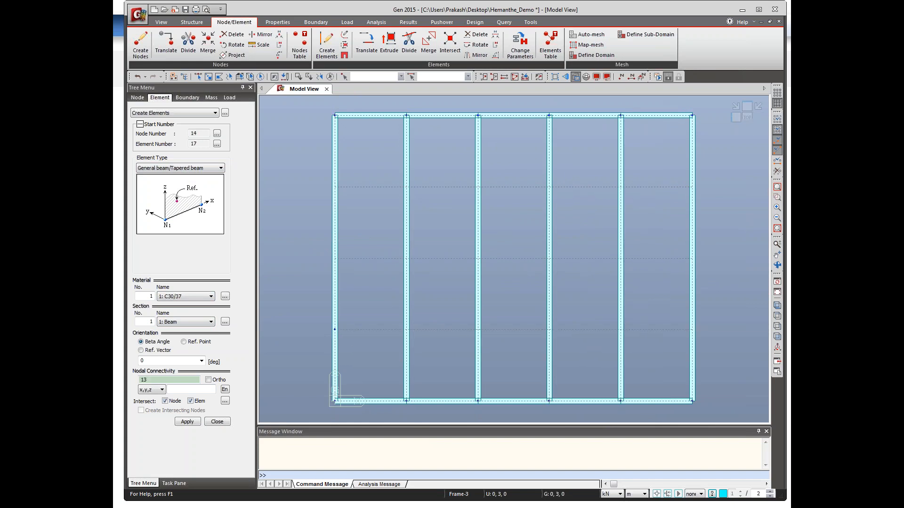
left_click(693, 329)
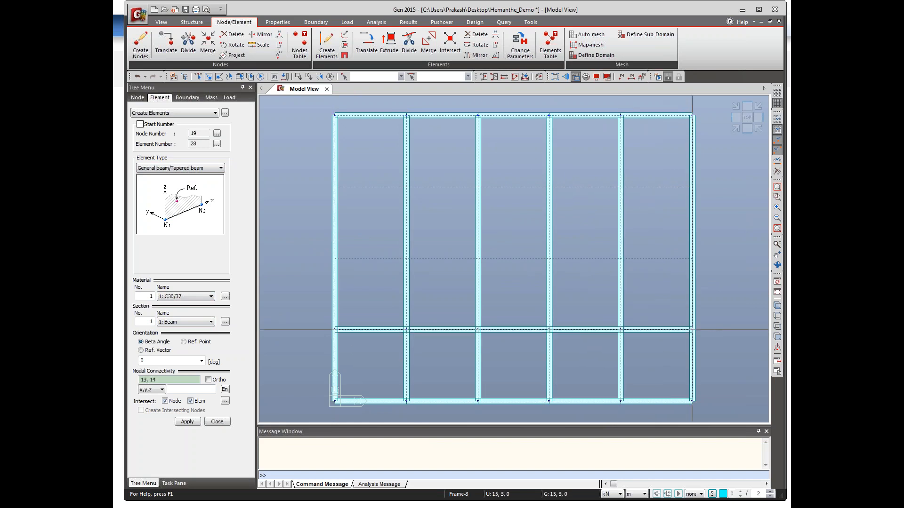
left_click(334, 259)
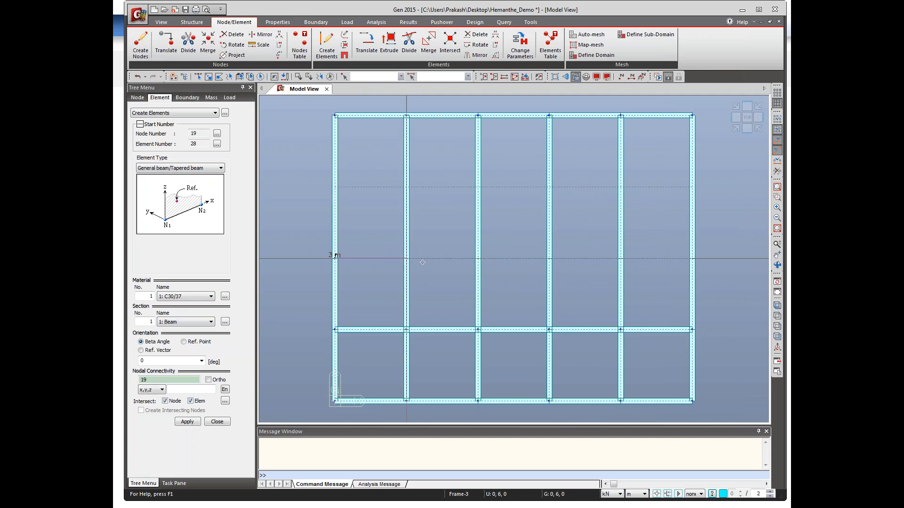
left_click(691, 258)
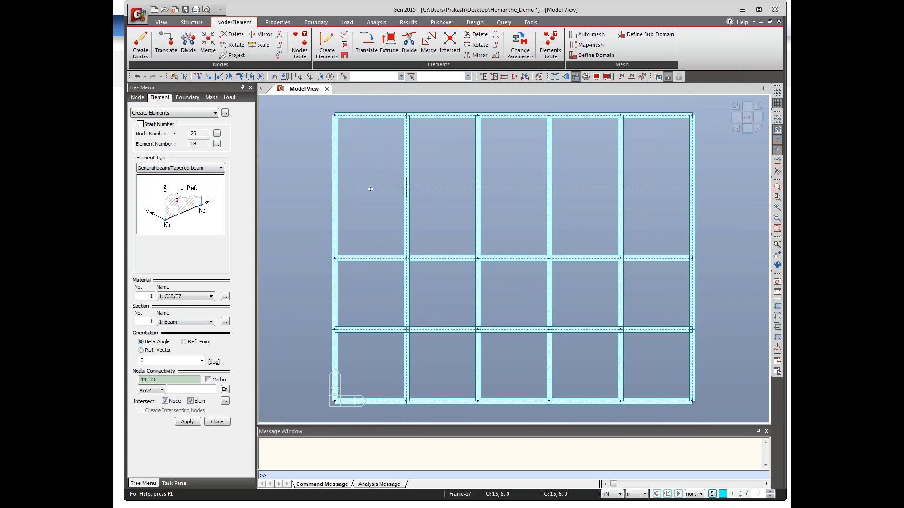
left_click(334, 186)
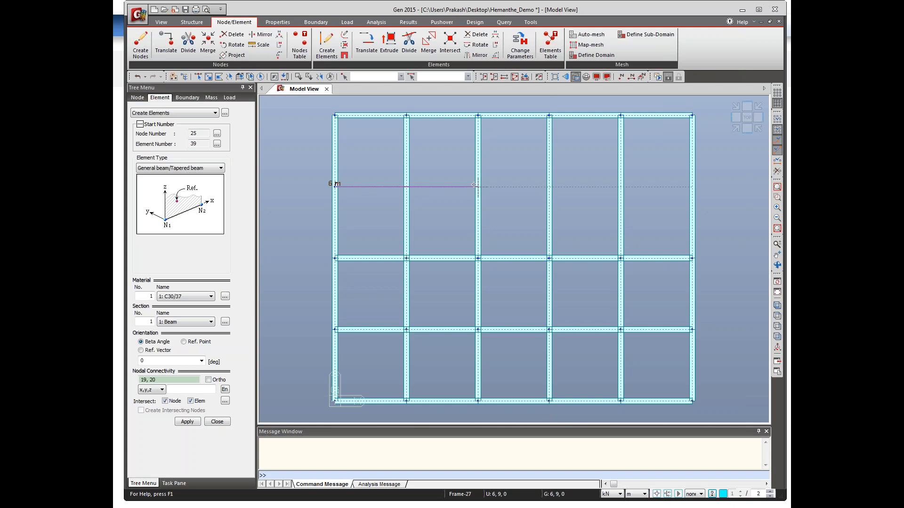
left_click(692, 187)
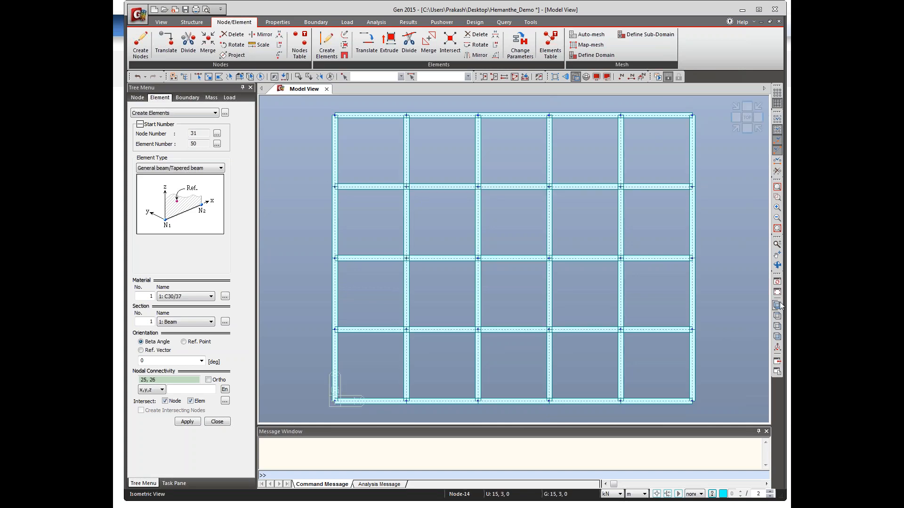
Step: Show the beam grid in isometric view and look over the Beam base-structure wizard without creating anything
left_click(198, 76)
left_click(191, 22)
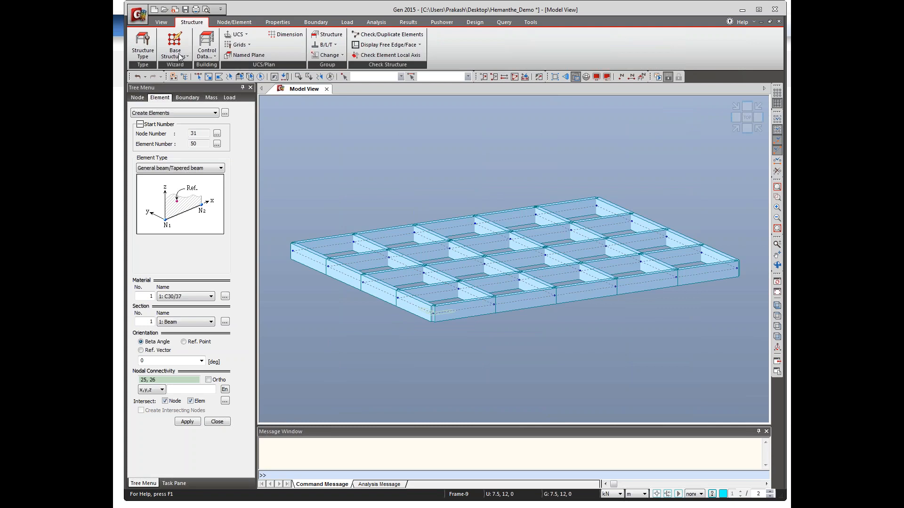
left_click(176, 55)
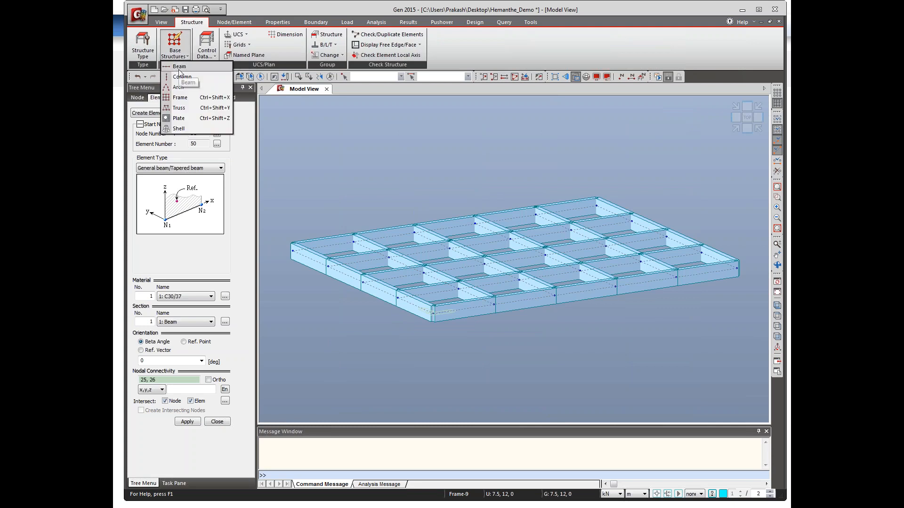
left_click(179, 68)
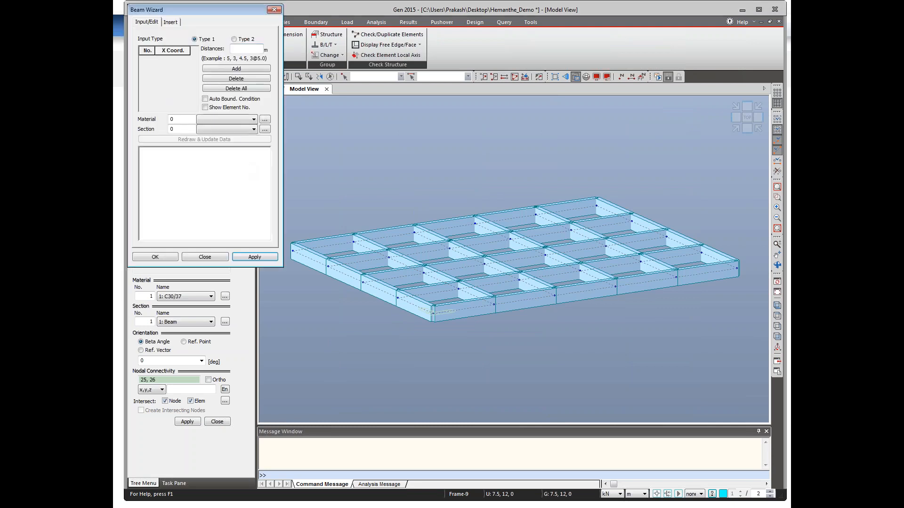
left_click_drag(226, 8, 356, 38)
left_click(334, 283)
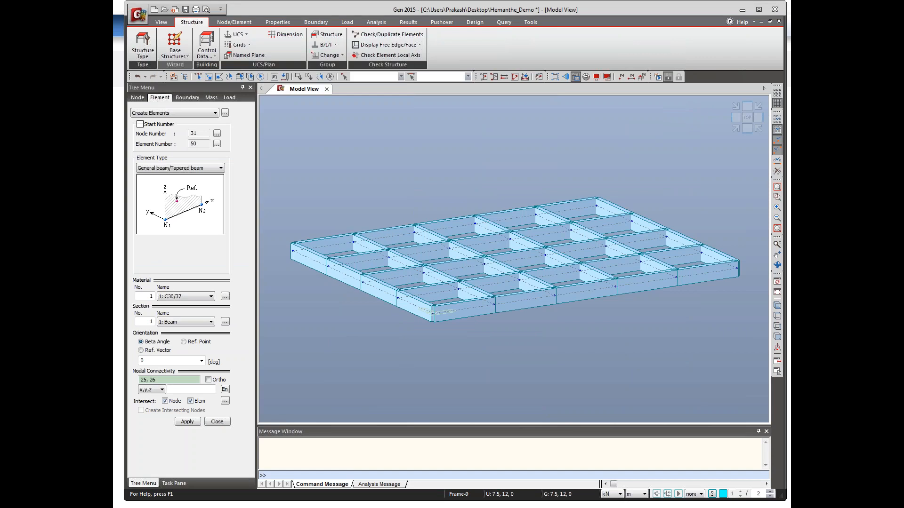
Step: Examine the Frame base-structure wizard's input, edit and insertion settings without creating a frame
left_click(180, 53)
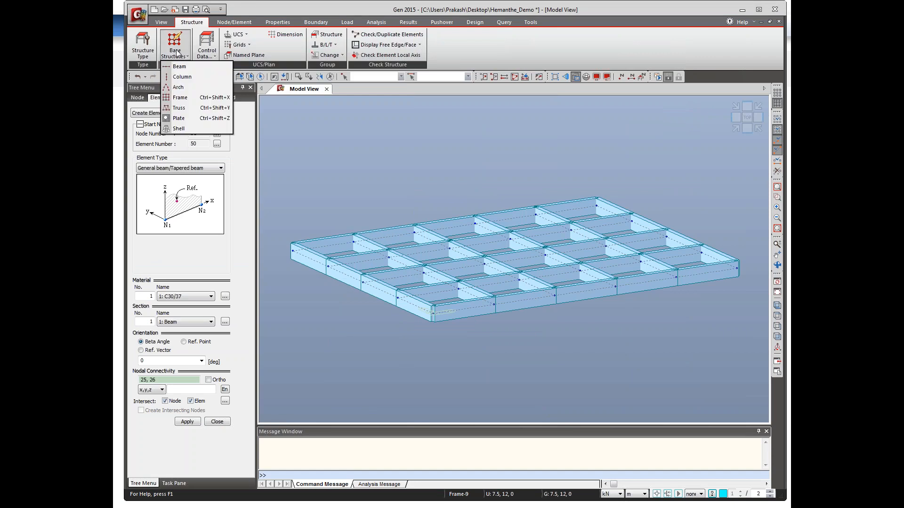
left_click(184, 98)
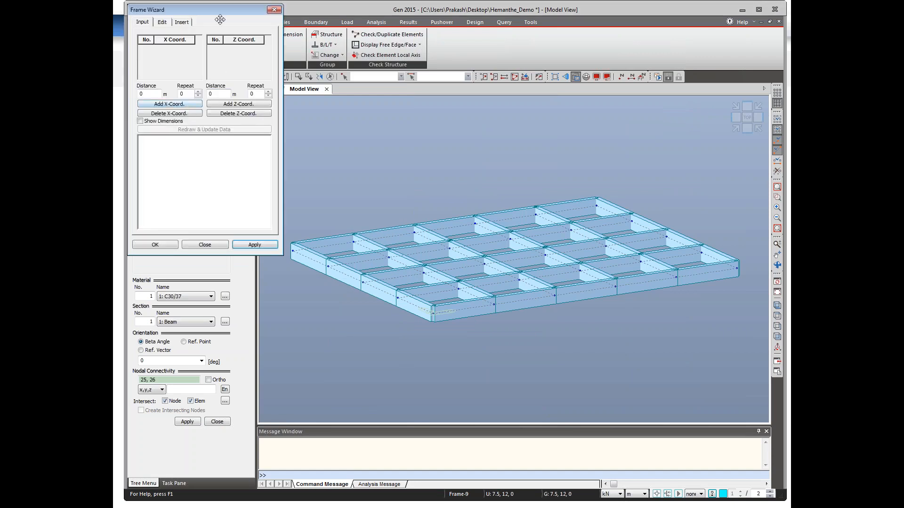
left_click_drag(214, 14, 365, 44)
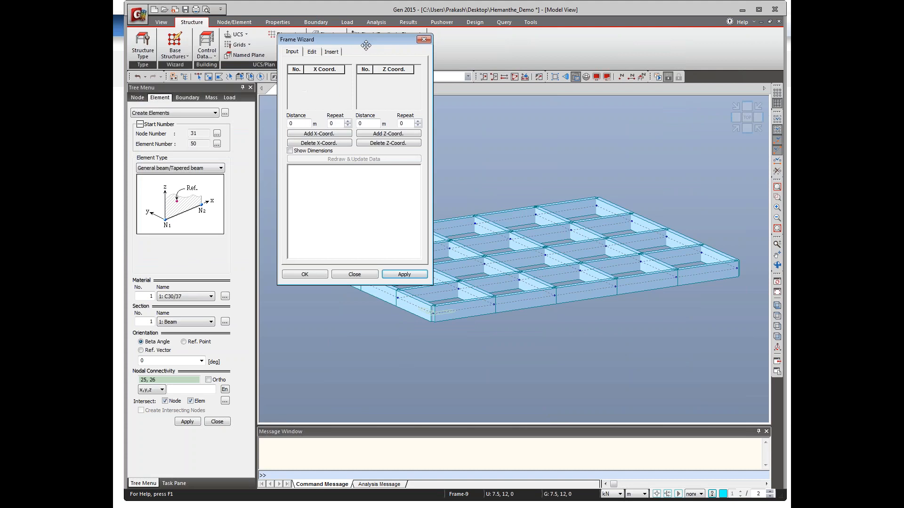
left_click(312, 52)
left_click(332, 52)
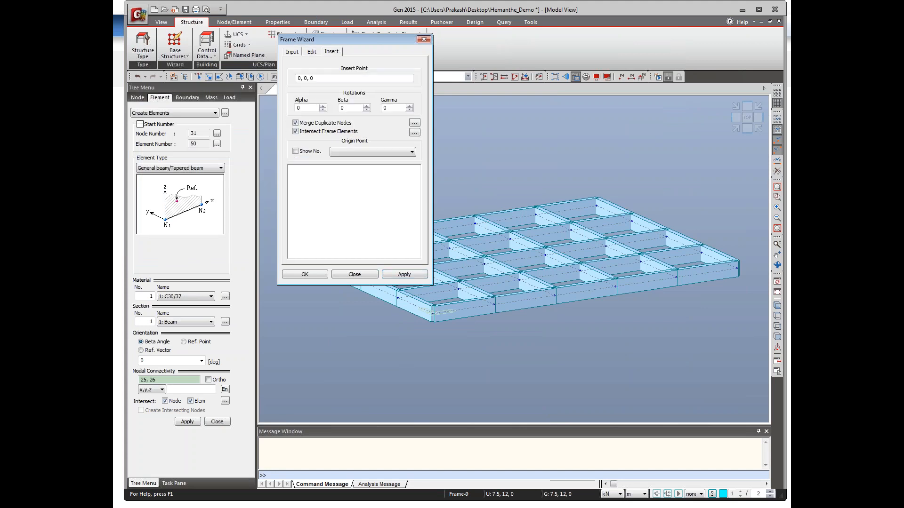
left_click(354, 275)
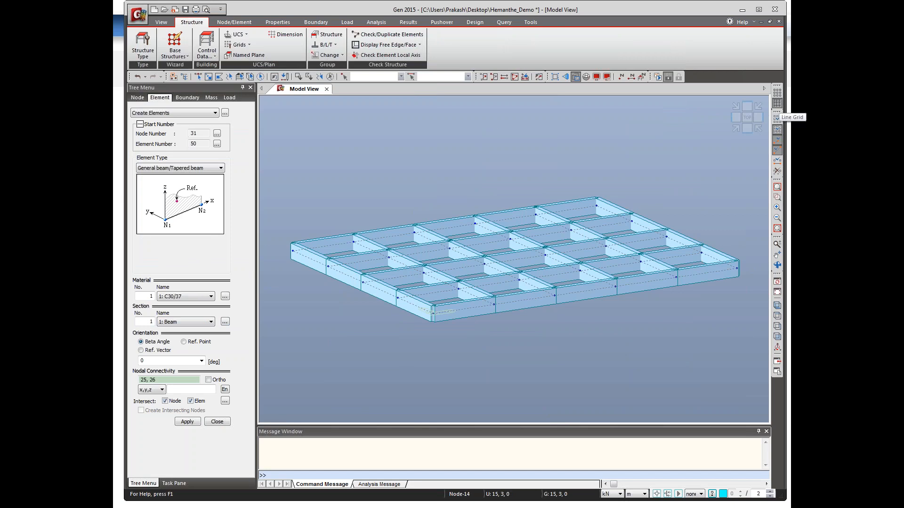
Step: Hide the line grid and turn off line grid snapping
left_click(777, 103)
left_click(777, 129)
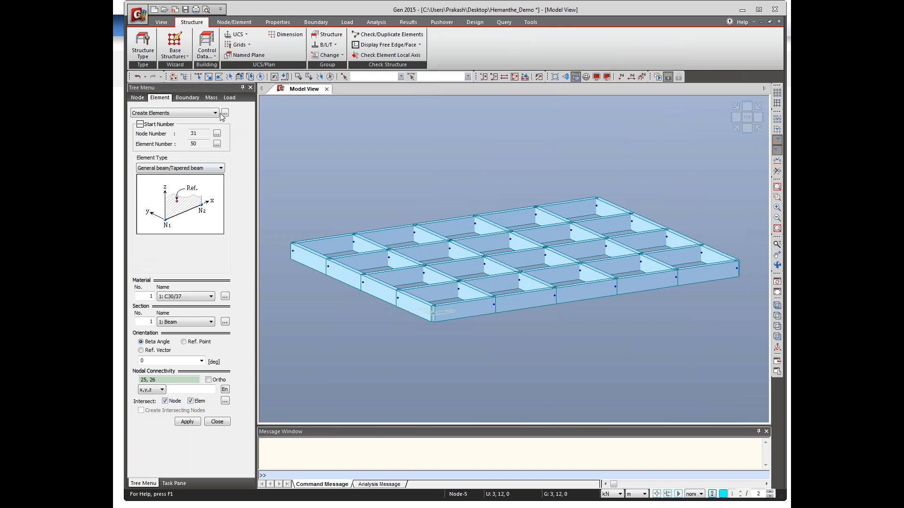
Step: Extrude all nodes into columns as Node -> Line Element with material C30/37, section Beam and translation 0, 0, -2 m
left_click(232, 23)
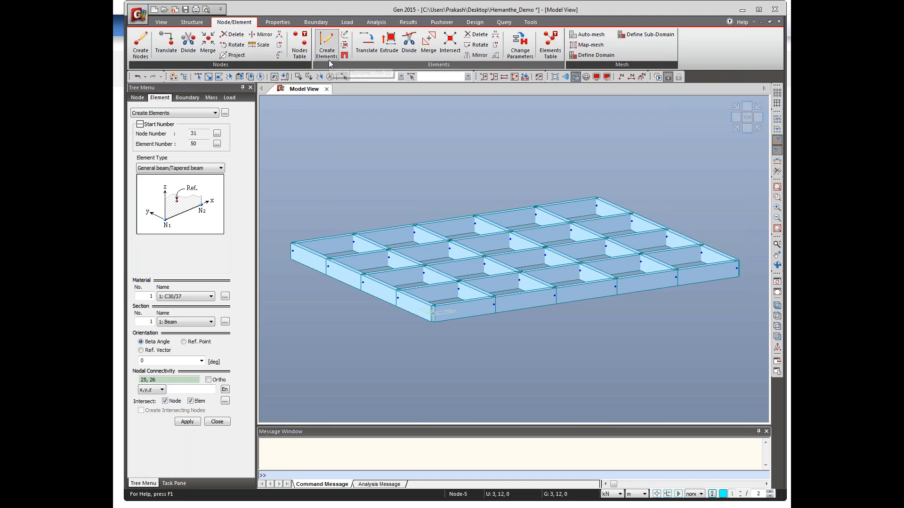
left_click(388, 47)
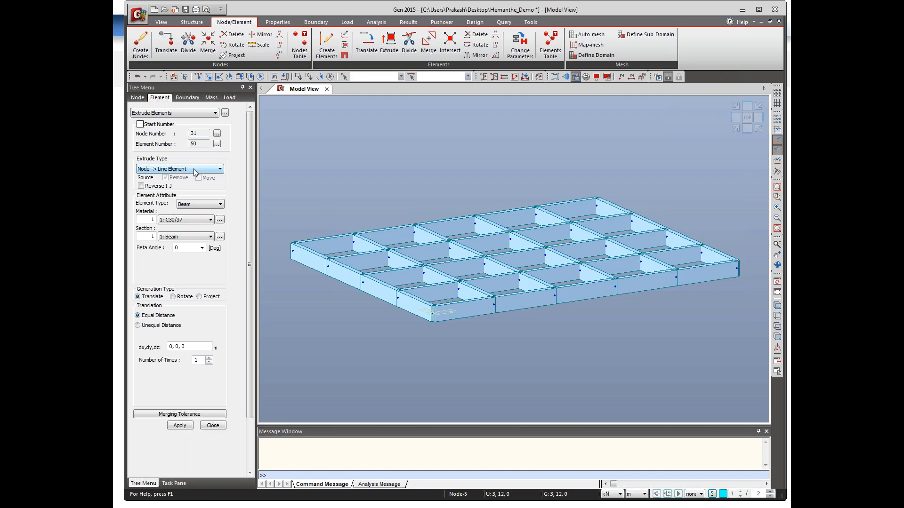
left_click(194, 169)
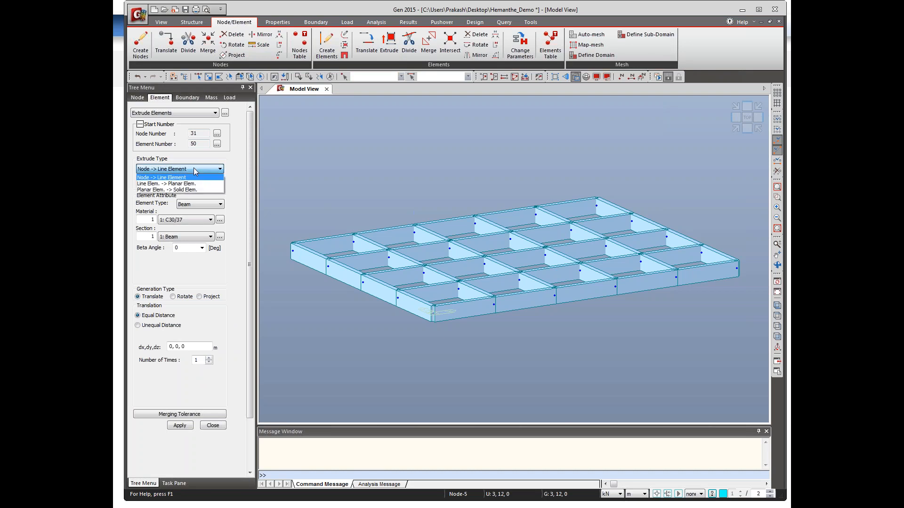
left_click(188, 178)
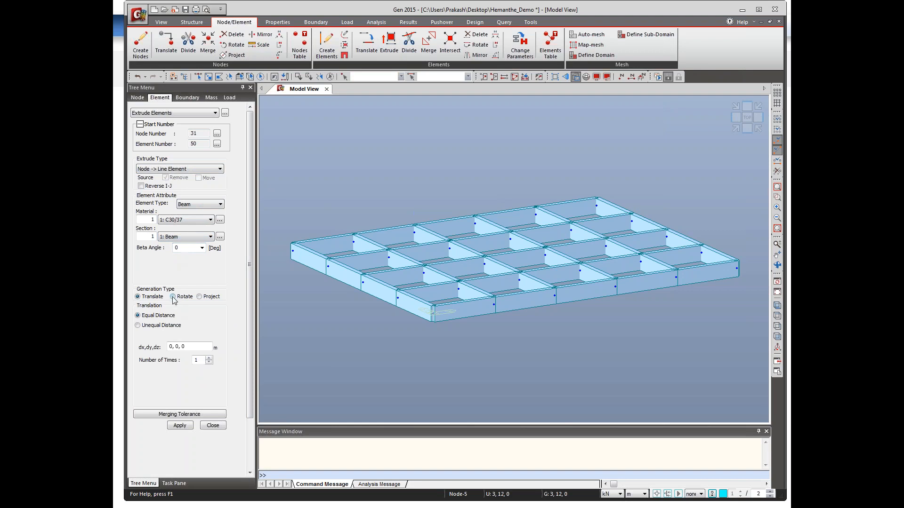
left_click(195, 347)
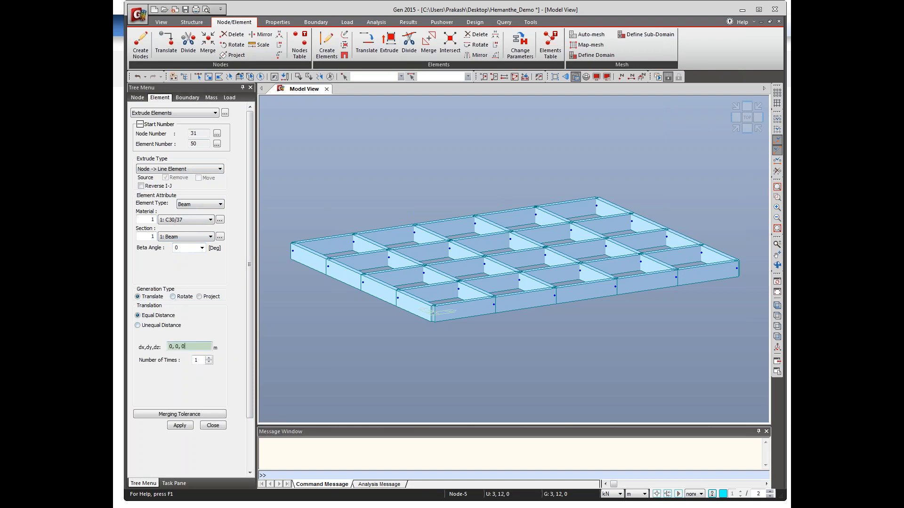
key("BackSpace")
left_click(259, 77)
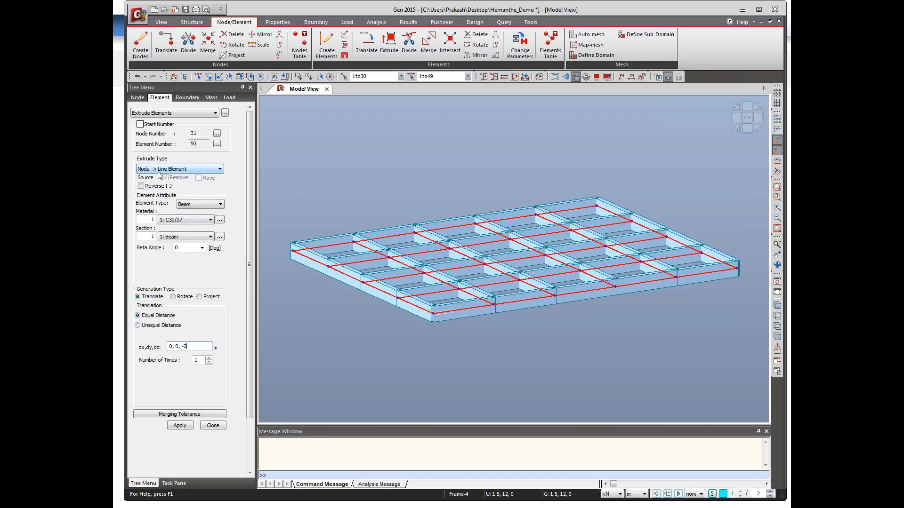
left_click(181, 427)
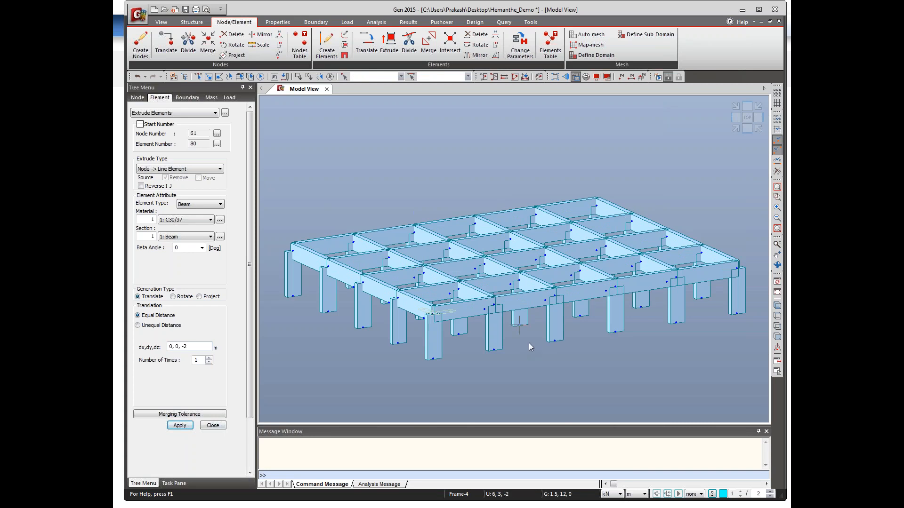
left_click(597, 77)
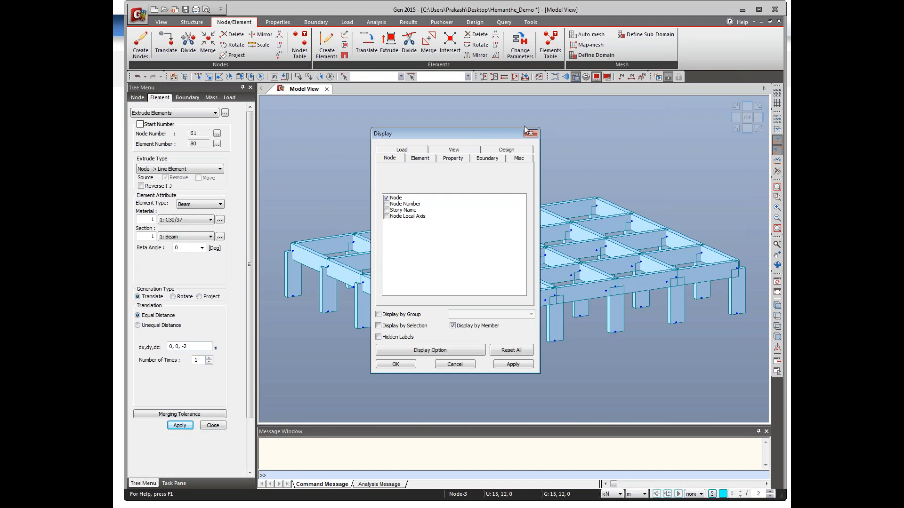
left_click(530, 134)
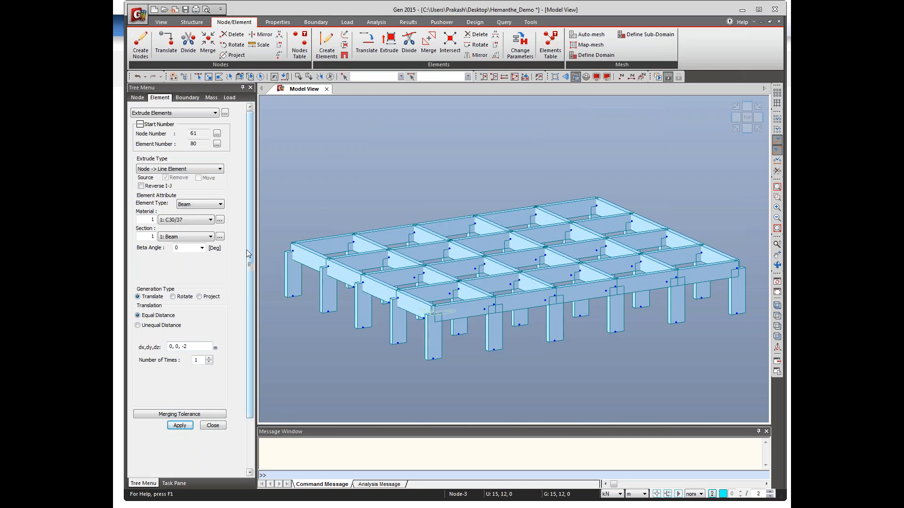
Step: Configure new elements as type Wall with material C30/37 and thickness 0.2000, ready for nodal connectivity
left_click(328, 51)
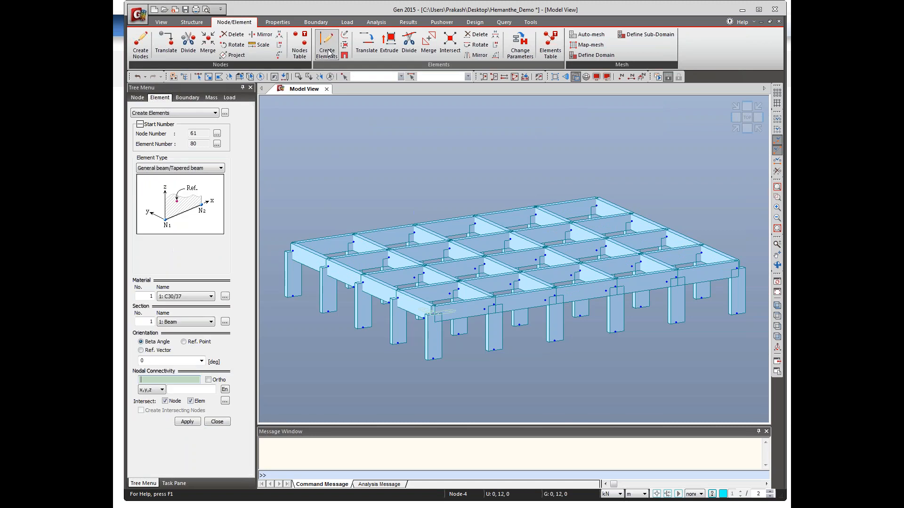
left_click(201, 169)
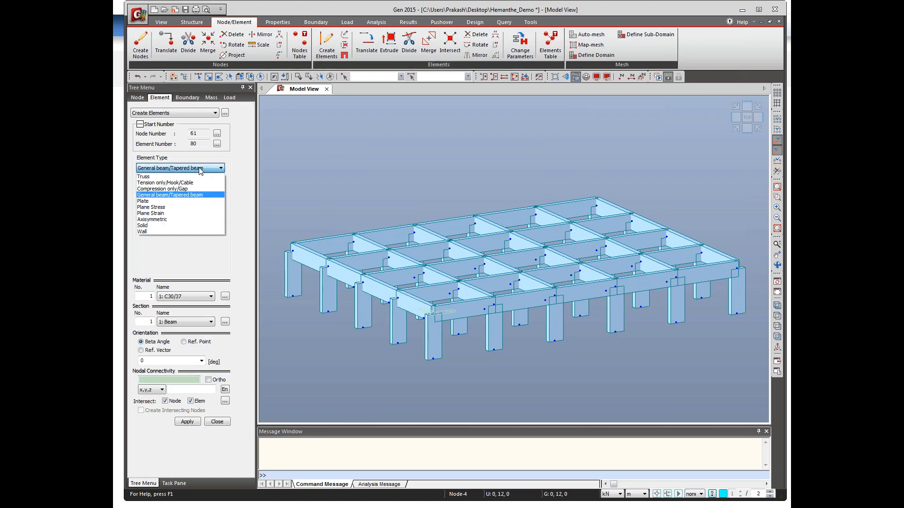
left_click(198, 232)
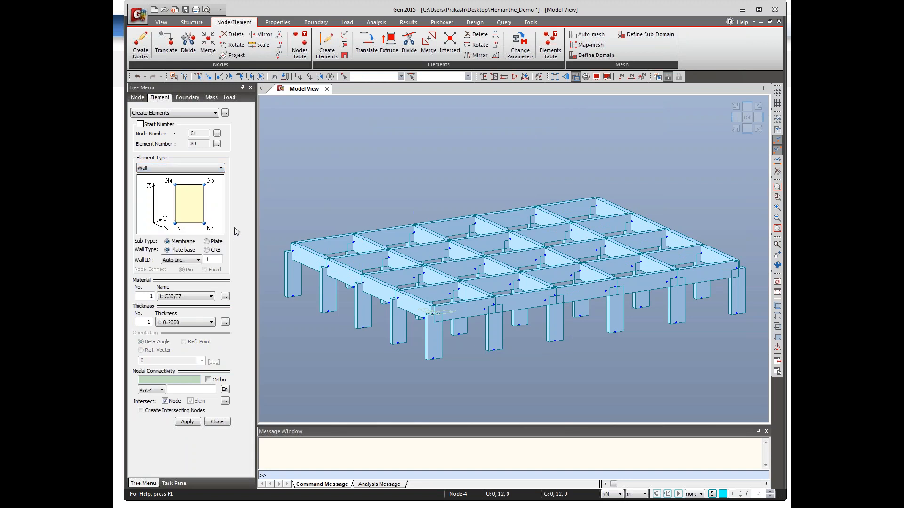
left_click(193, 323)
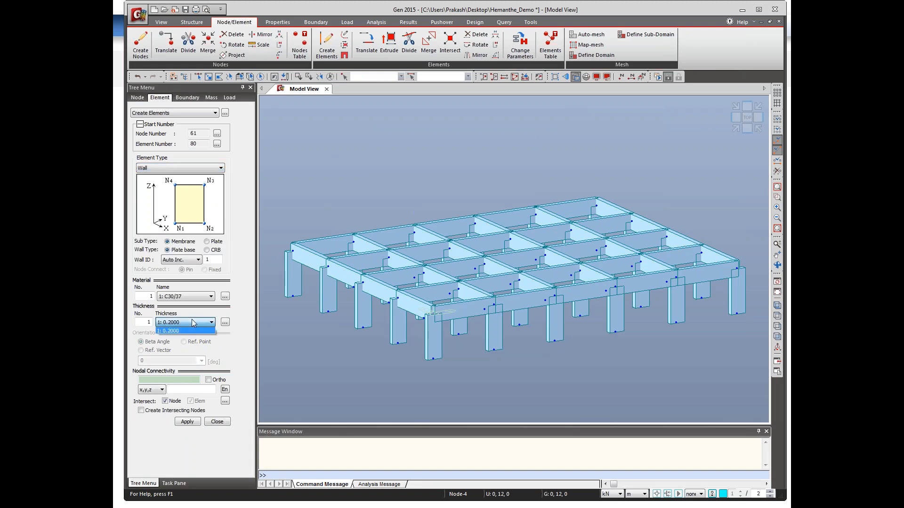
left_click(187, 331)
left_click(174, 380)
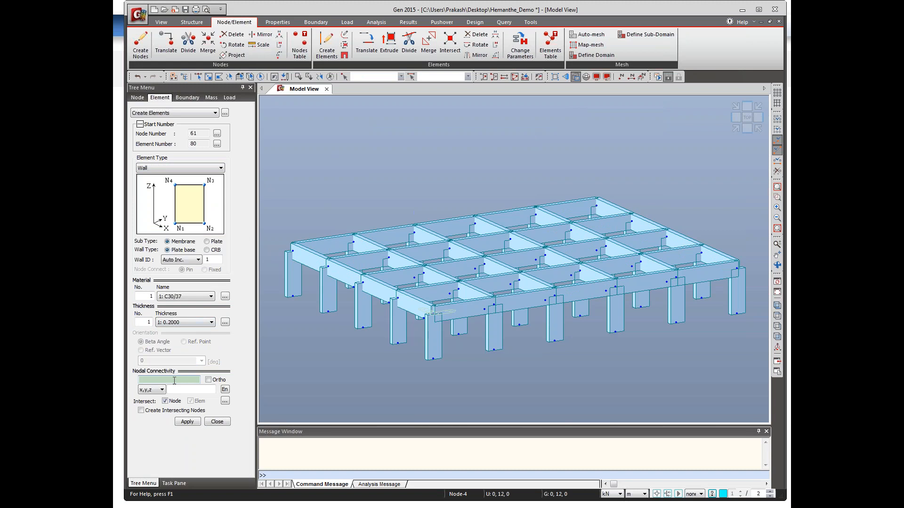
Step: Create the first wall between an edge column and the adjacent interior column, picking both base nodes and both top nodes
left_click(777, 265)
left_click_drag(603, 253, 605, 297)
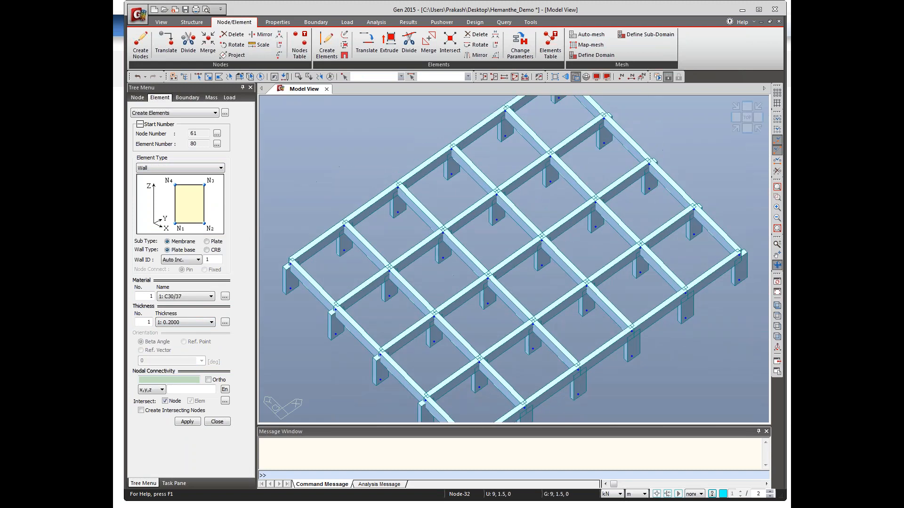
left_click(778, 265)
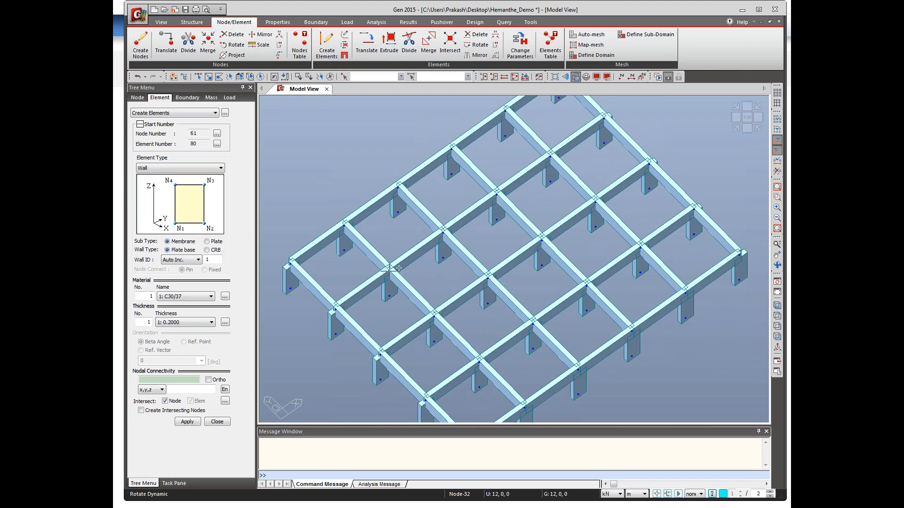
left_click(398, 213)
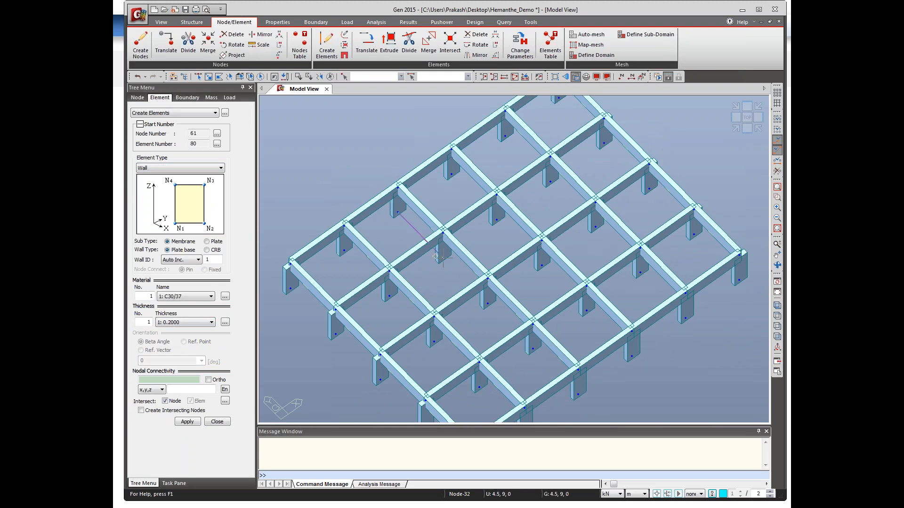
left_click(443, 230)
left_click(443, 231)
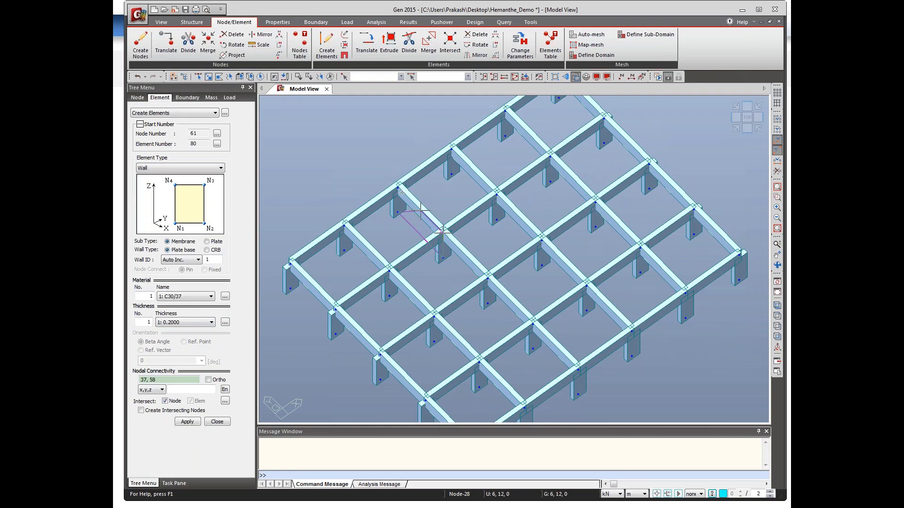
left_click(398, 184)
Step: Add two more walls around the same bay, one on nodes 58, 59, 29, 28 and one on nodes 39, 59, 29, 9
left_click(443, 258)
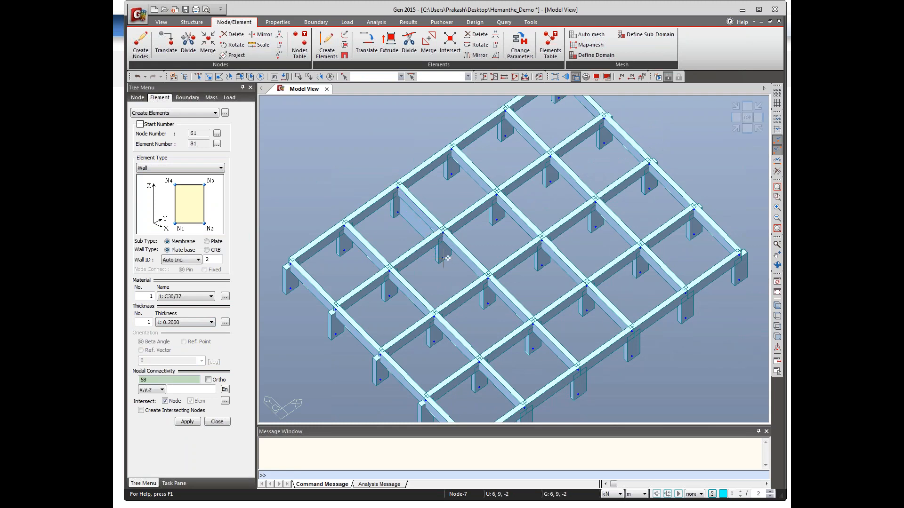
left_click(496, 222)
left_click(444, 231)
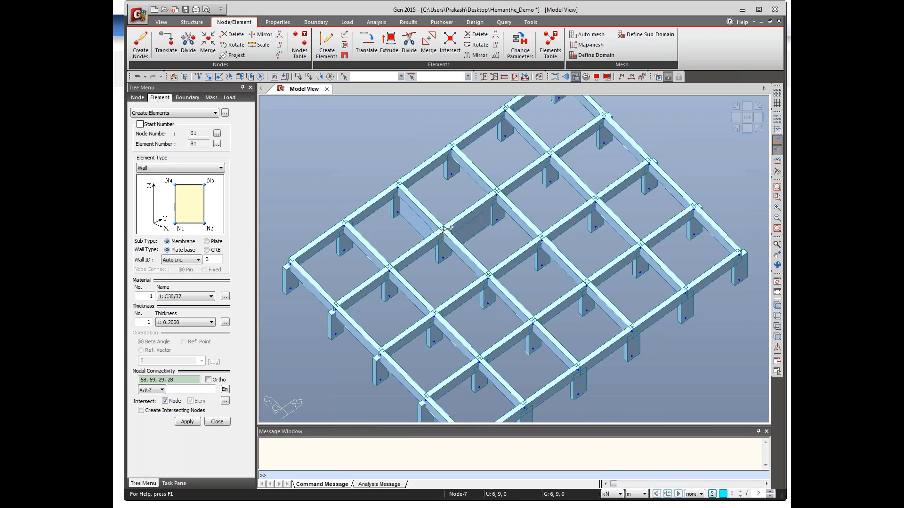
left_click(451, 175)
left_click(496, 220)
left_click(497, 191)
left_click(452, 148)
Step: Set the selection filter to z, select all vertical elements and activate only the columns and walls
left_click(701, 494)
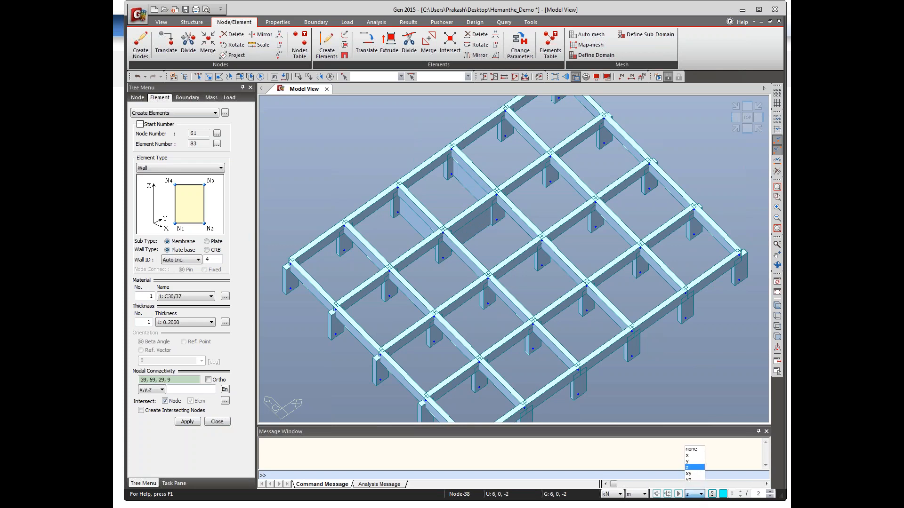
left_click(688, 468)
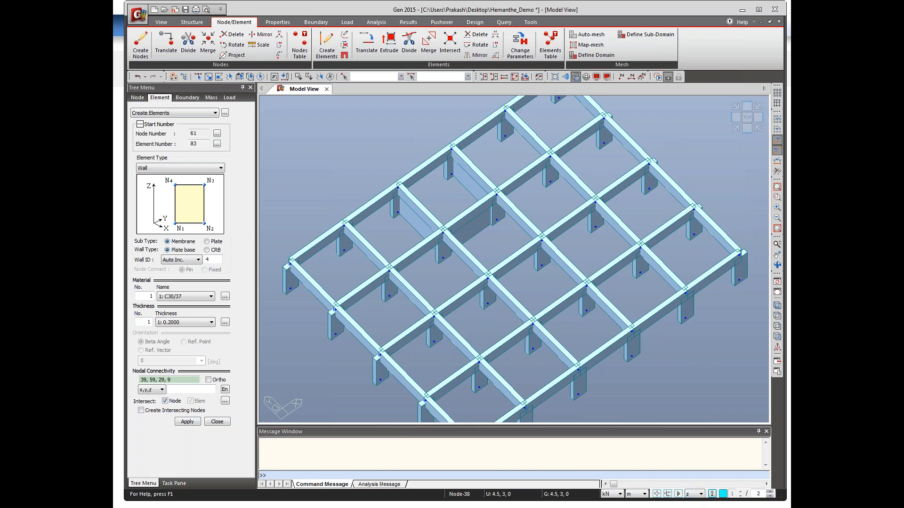
left_click(260, 77)
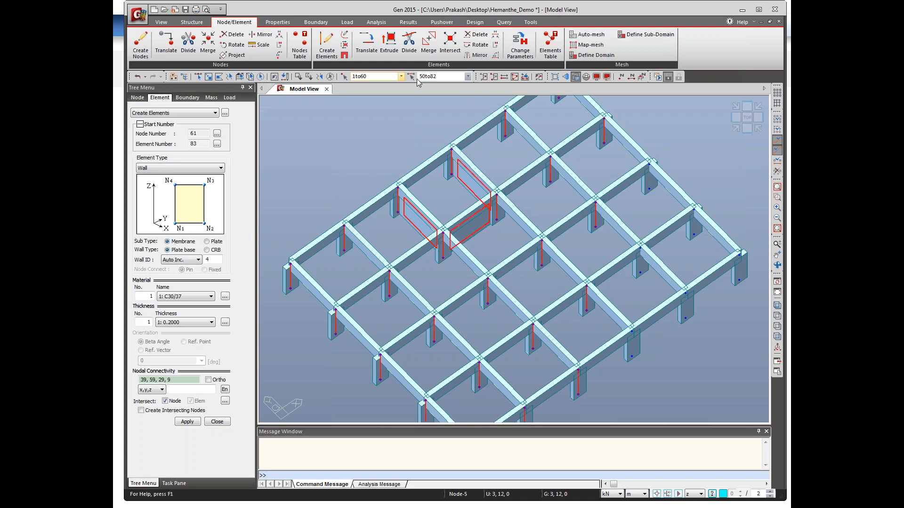
left_click(484, 76)
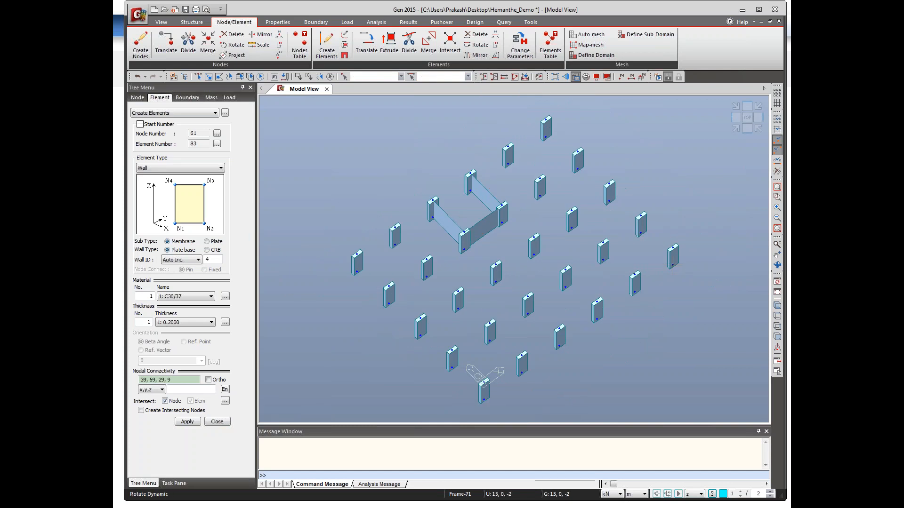
left_click(778, 265)
left_click_drag(585, 259, 561, 238)
left_click(777, 265)
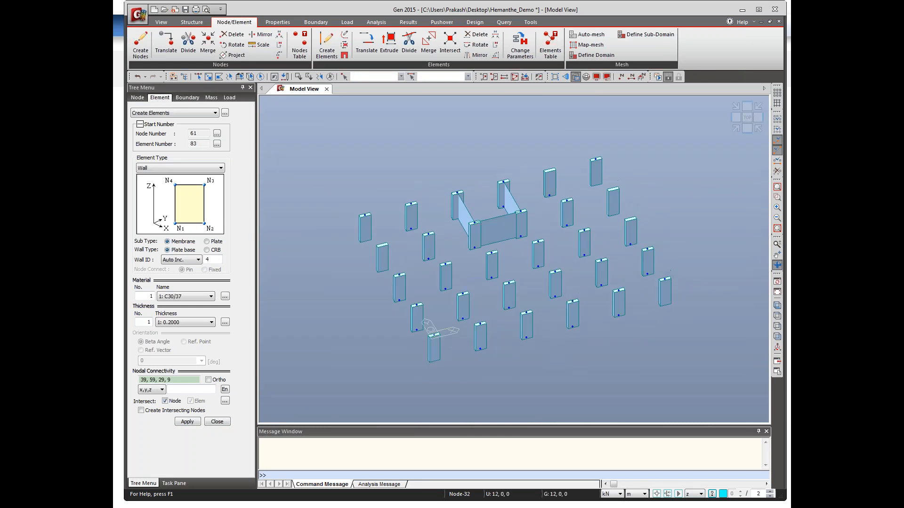
Step: Delete the four columns at the ends of the three walls
left_click(197, 76)
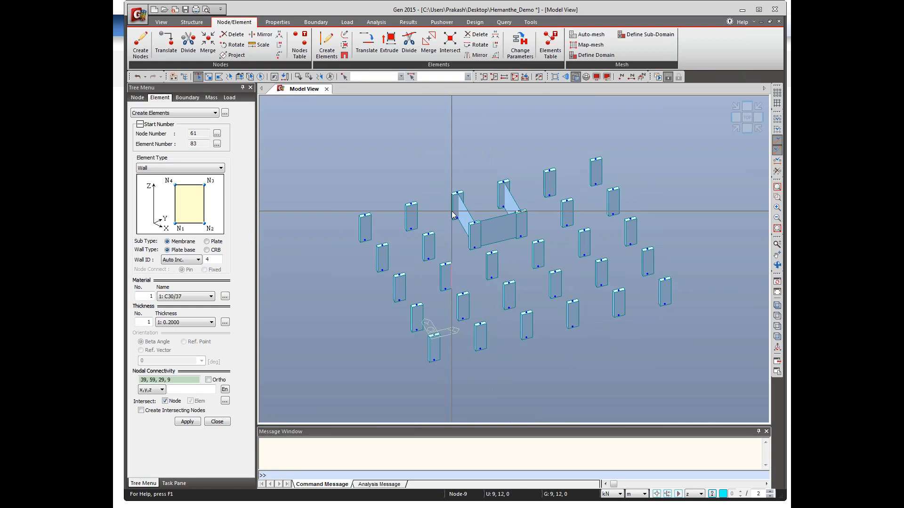
left_click(474, 240)
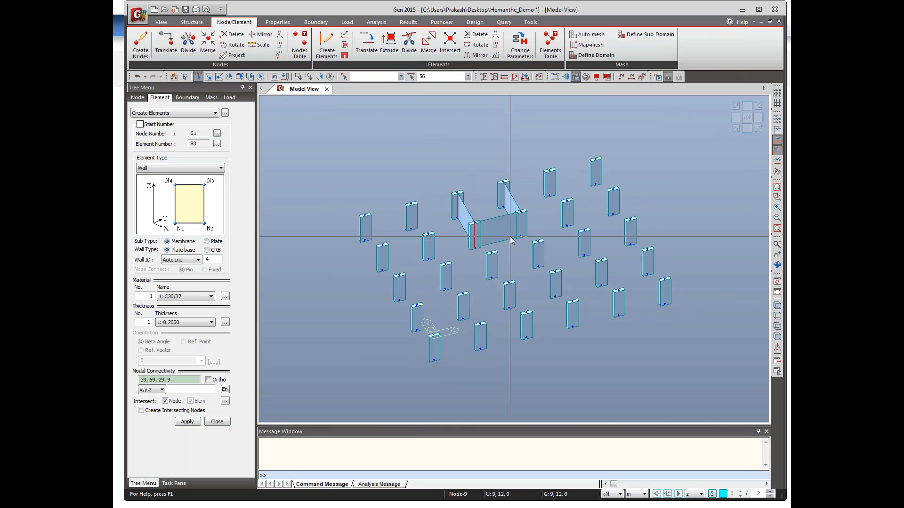
left_click(520, 226)
left_click(502, 194)
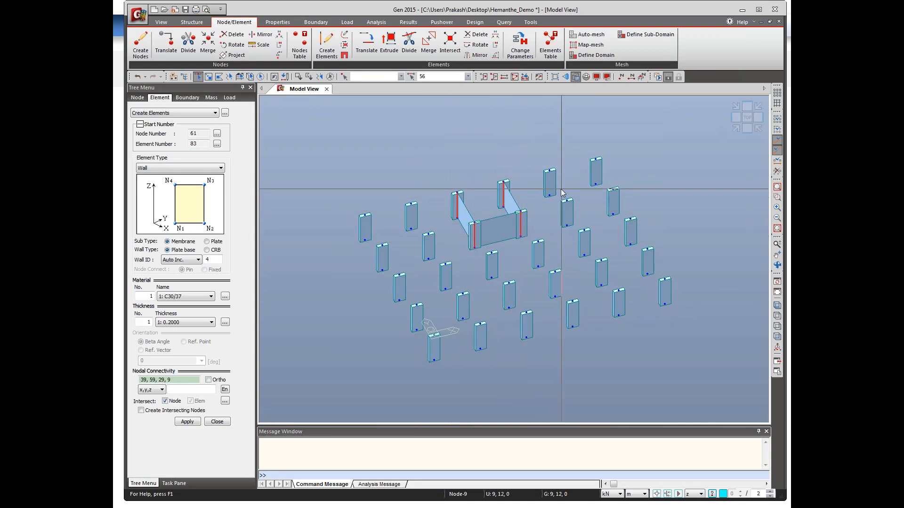
key("Delete")
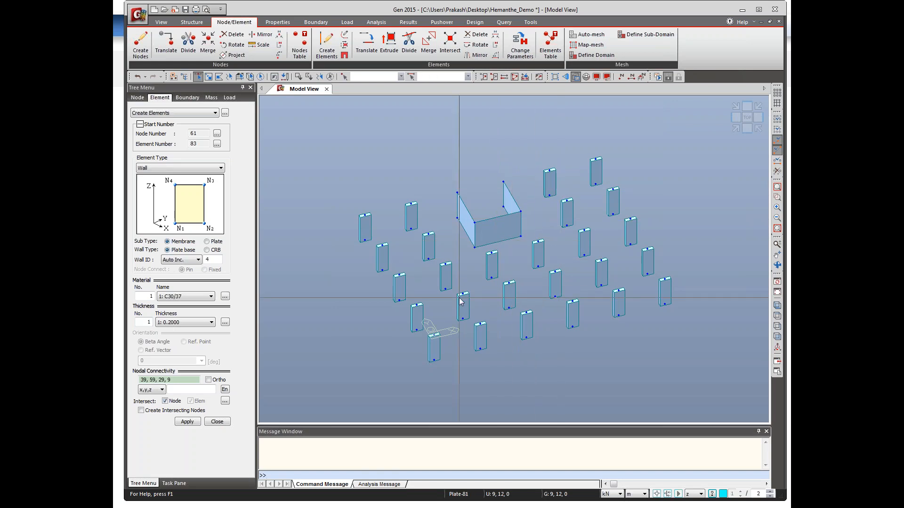
Step: Reactivate all elements of the model, including the hidden beams
left_click(514, 77)
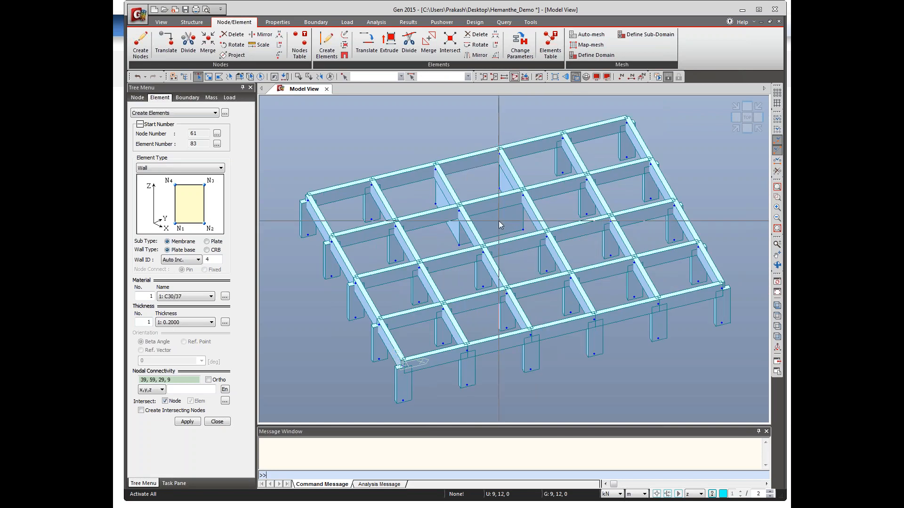
left_click(777, 265)
left_click_drag(620, 236, 645, 256)
left_click(777, 266)
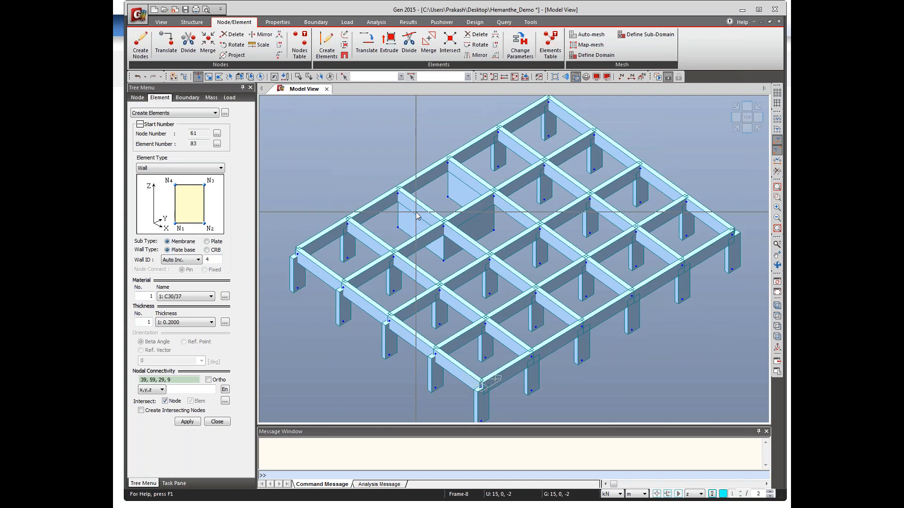
Step: Reset the selection filter to none and delete the three beams running along the tops of the walls
left_click(701, 494)
left_click(690, 450)
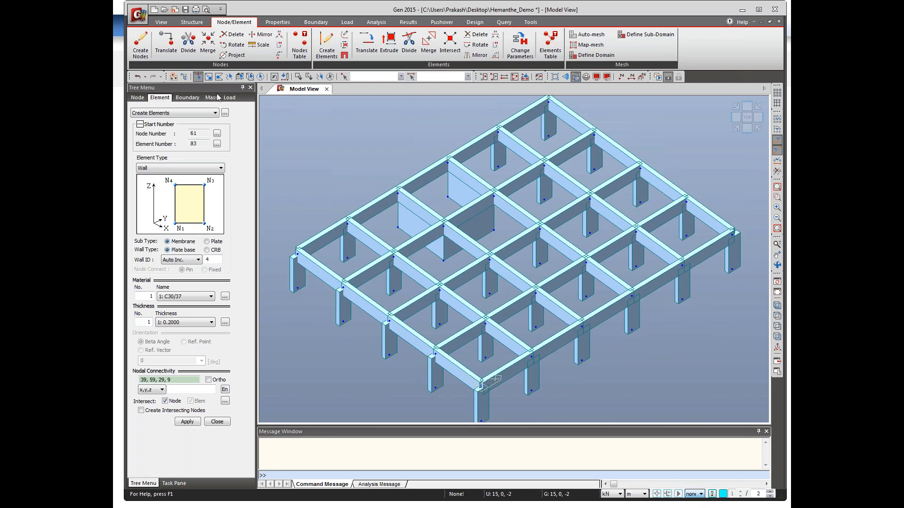
left_click(417, 207)
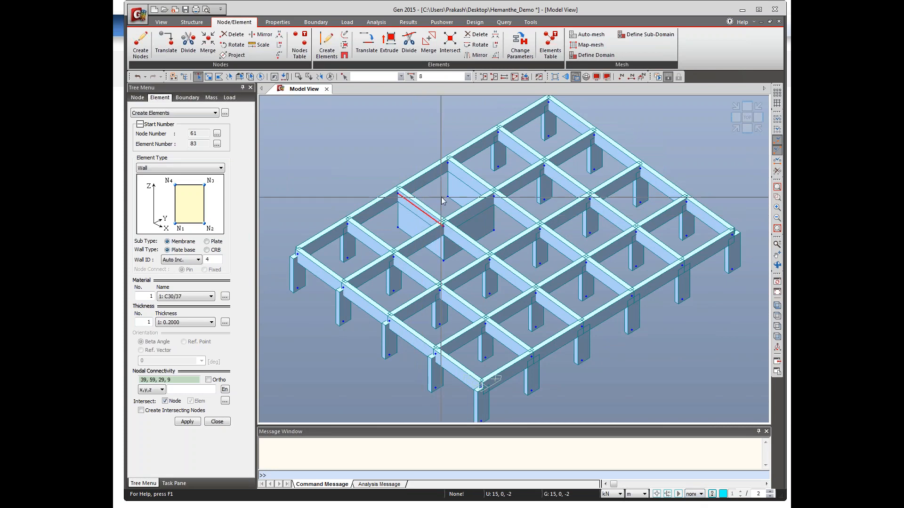
left_click(475, 181)
left_click(478, 205)
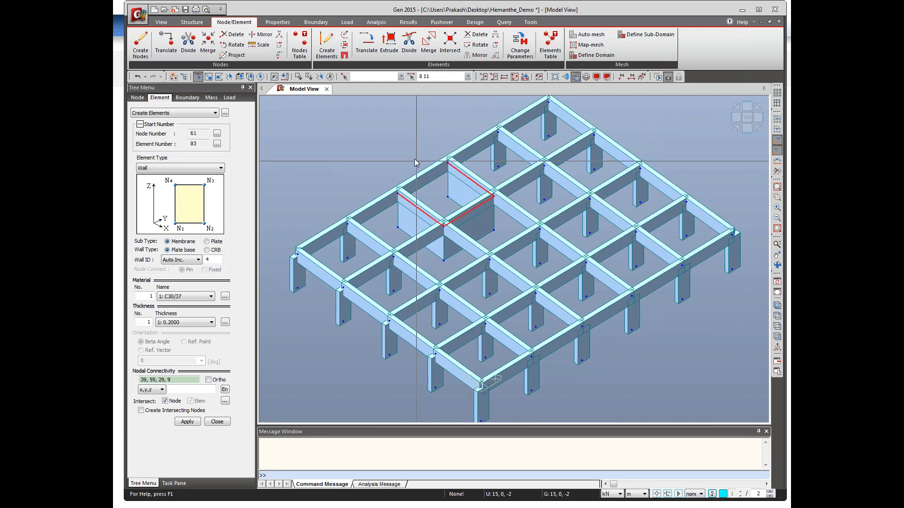
key("Delete")
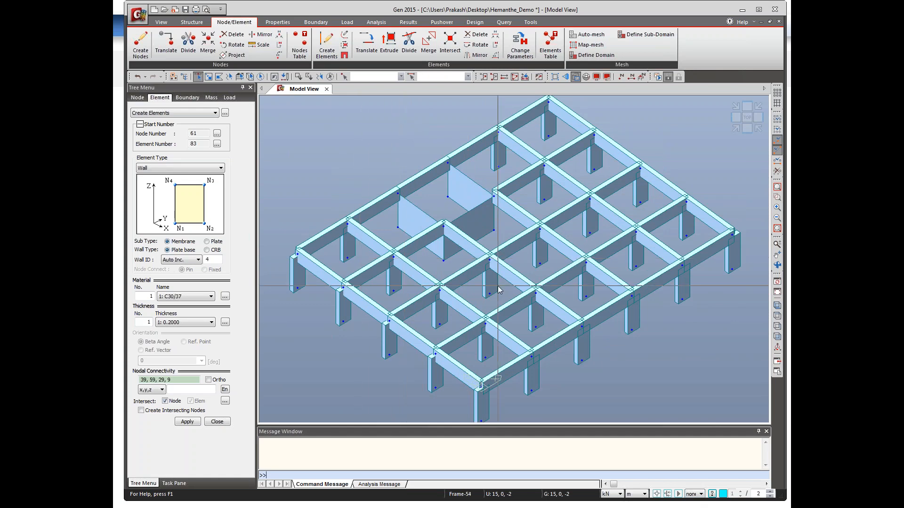
Step: Set the structure type to convert self-weight into masses and align the top of beam sections with the floor
left_click(191, 23)
left_click(148, 45)
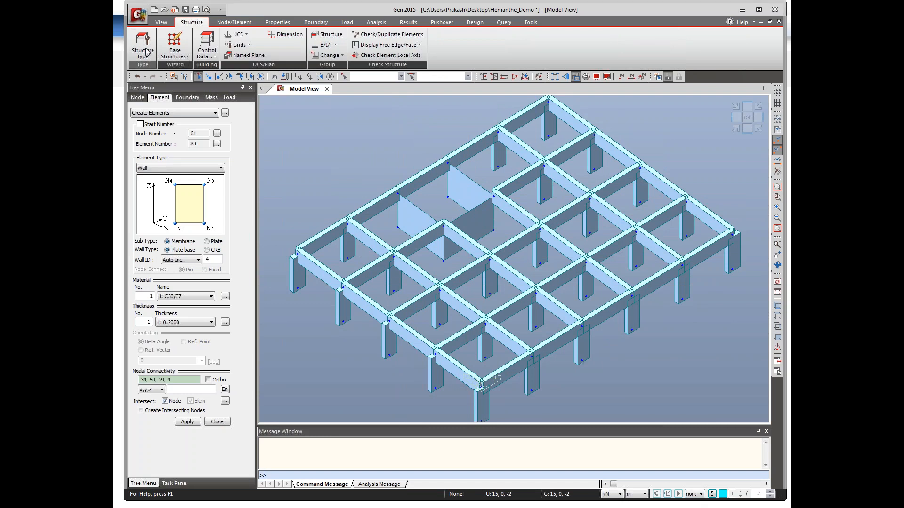
left_click_drag(424, 170, 369, 136)
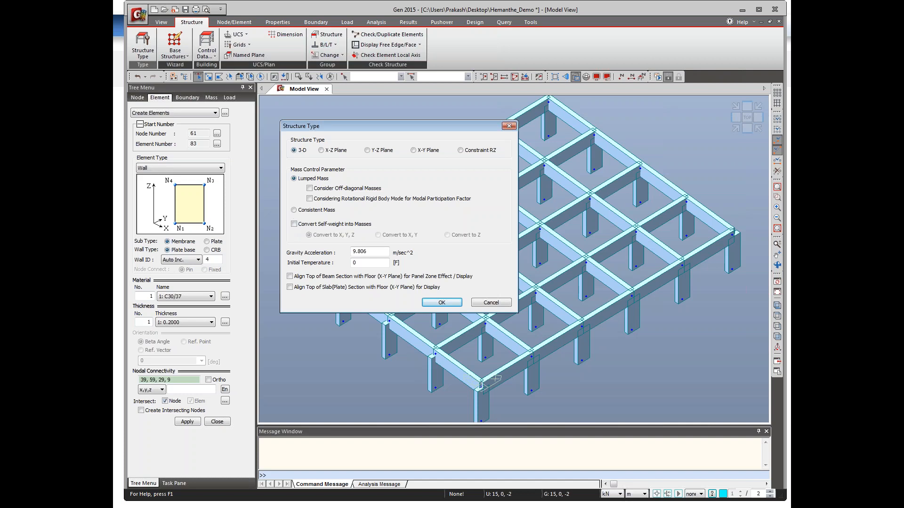
left_click(295, 224)
left_click(290, 277)
left_click(439, 303)
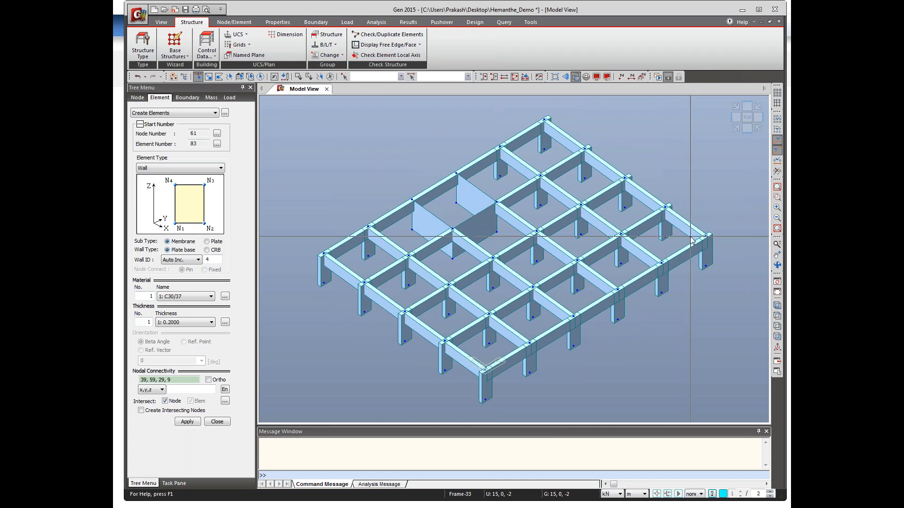
left_click(777, 200)
left_click_drag(405, 184, 553, 262)
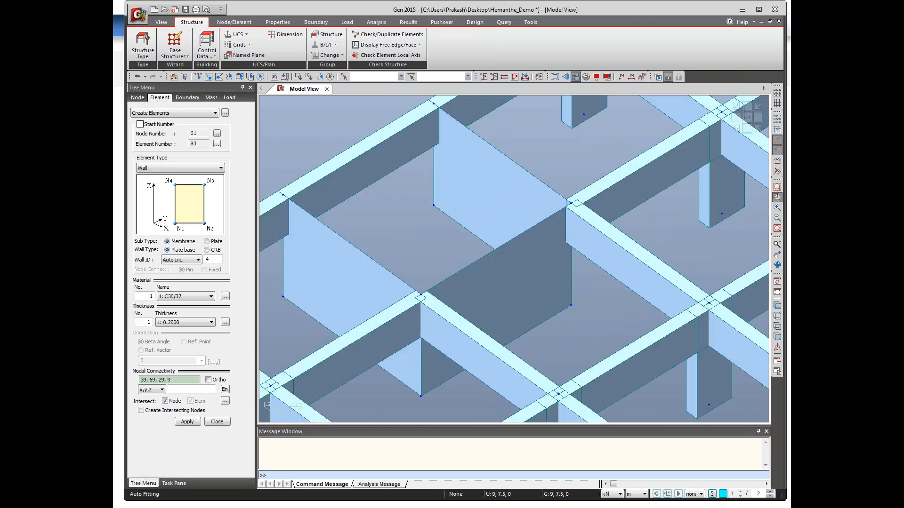
key("Escape")
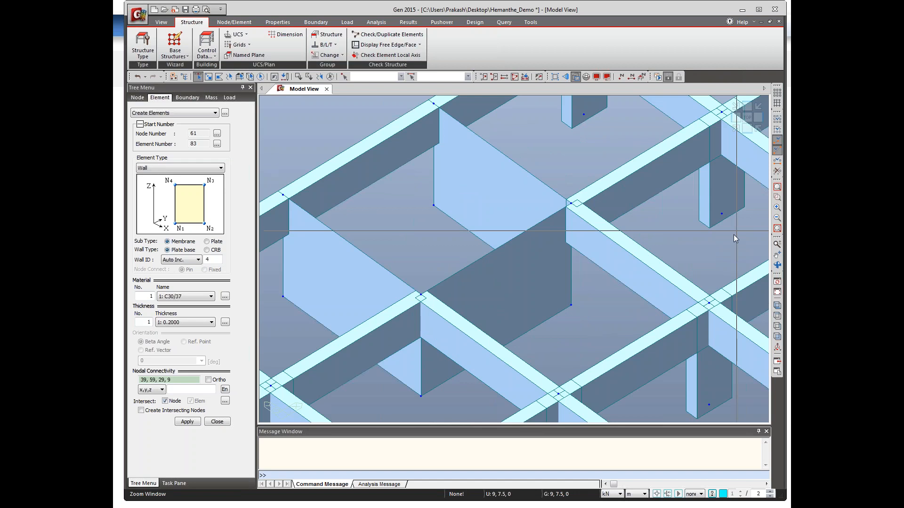
left_click(777, 305)
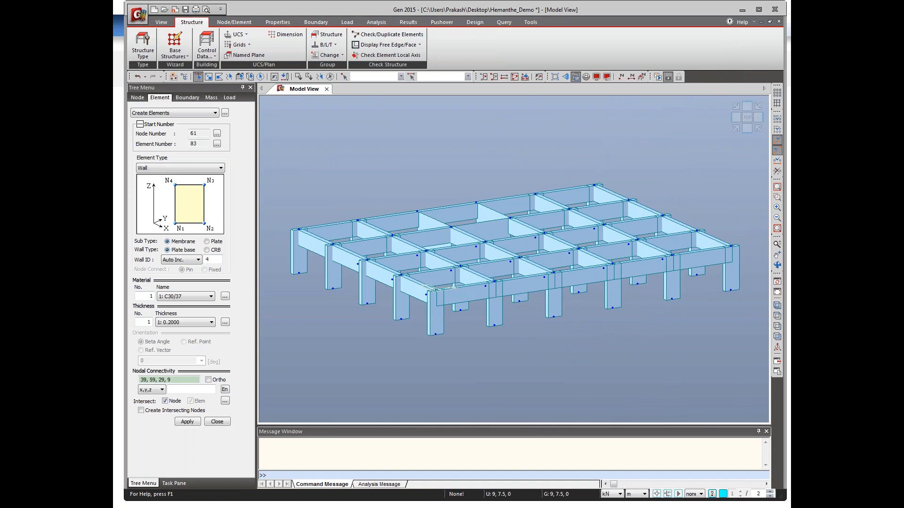
left_click(742, 10)
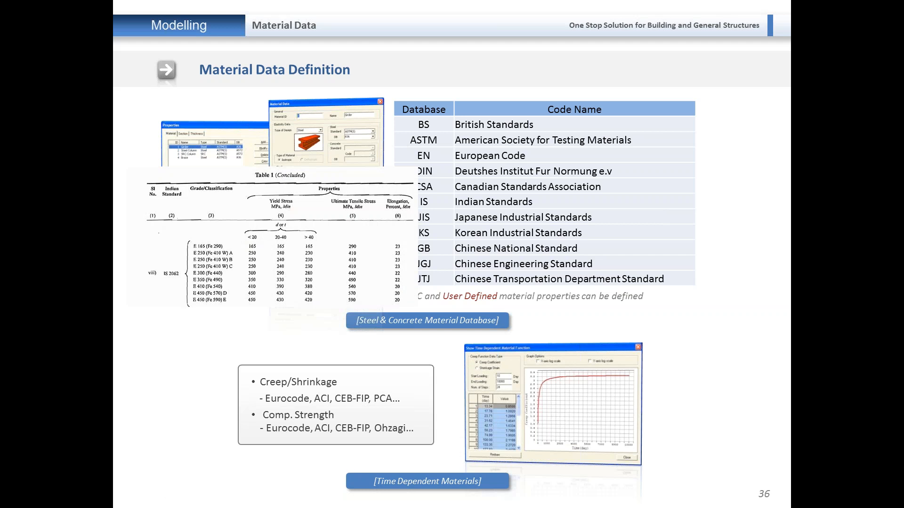
key("Right")
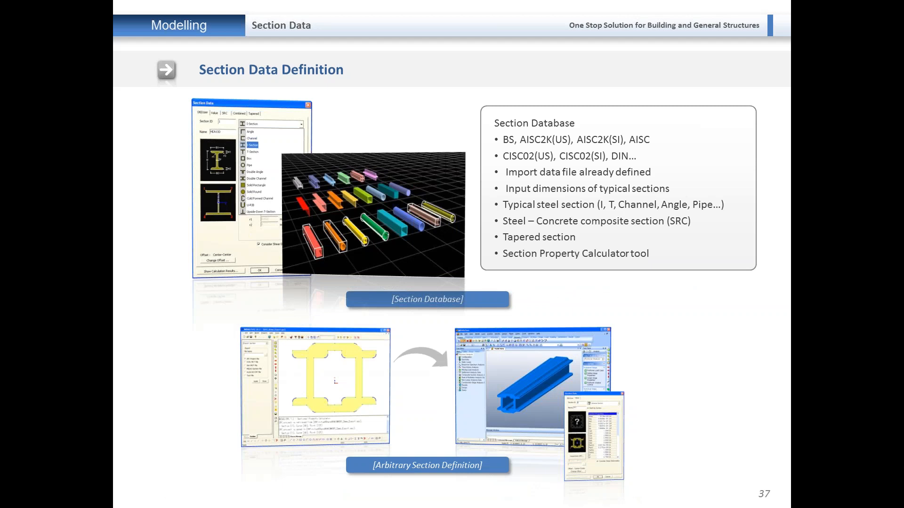
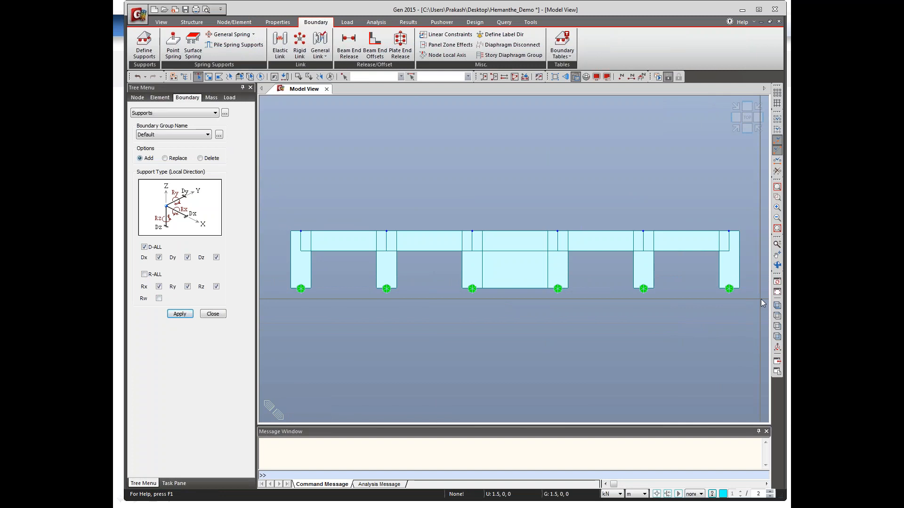
Step: Examine the supports at the column and wall bases in isometric, rotated and elevation views
left_click(777, 305)
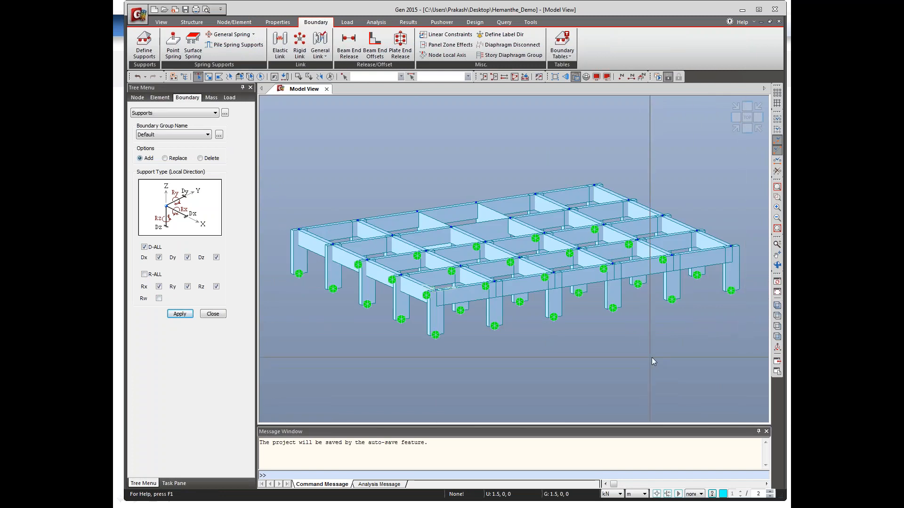
left_click(777, 265)
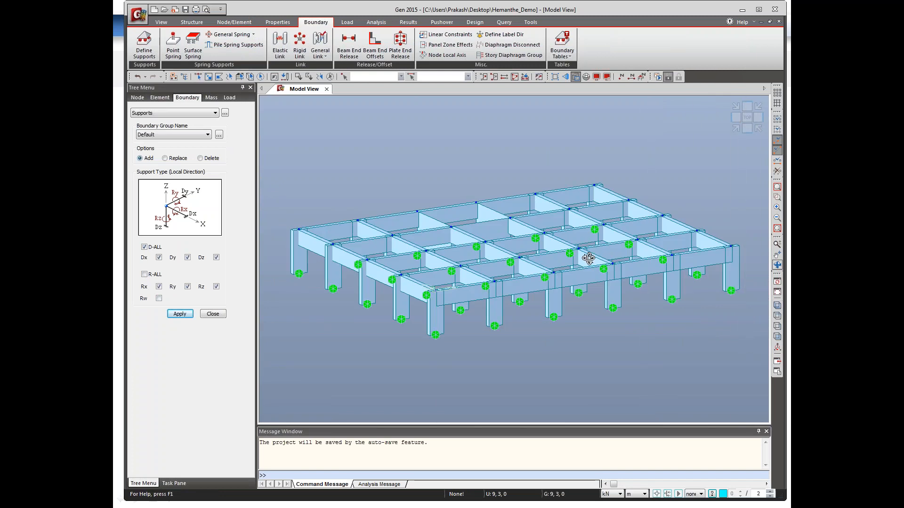
left_click_drag(589, 258, 730, 226)
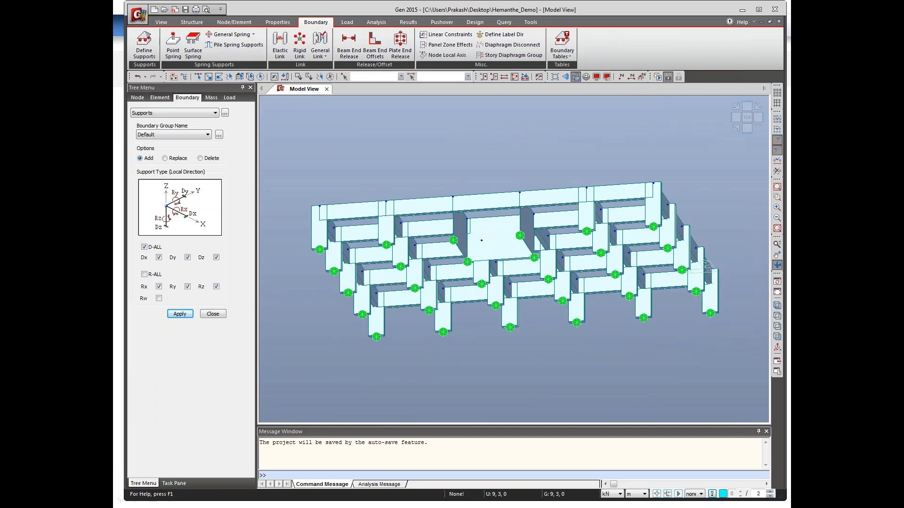
mouse_move(704, 267)
left_mouse_down()
mouse_move(656, 315)
mouse_move(686, 234)
mouse_move(700, 253)
left_mouse_up()
left_click(777, 265)
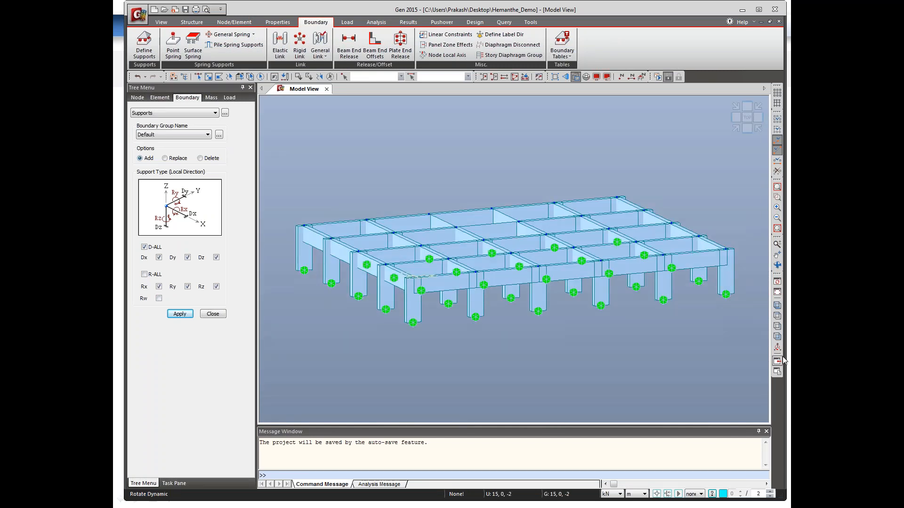
left_click(777, 336)
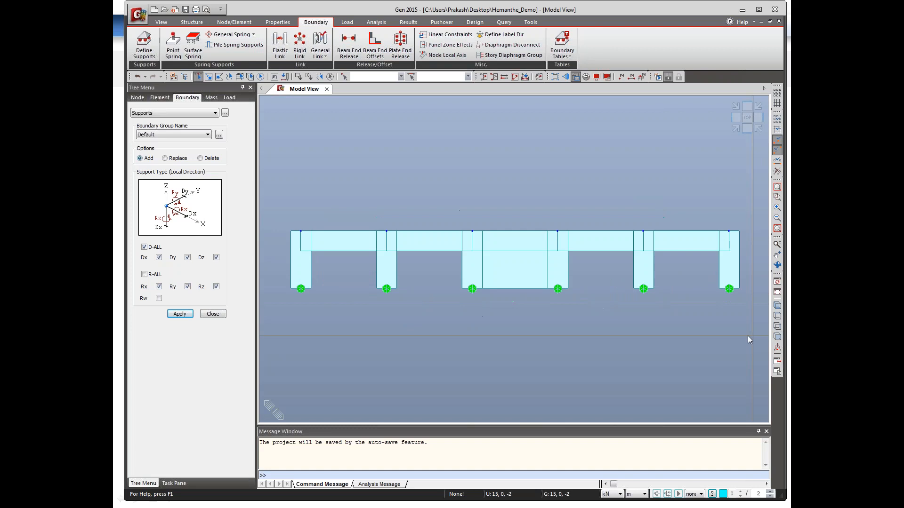
Step: Show the frame in isometric view and display the Type 1 supports from the works tree
left_click(777, 305)
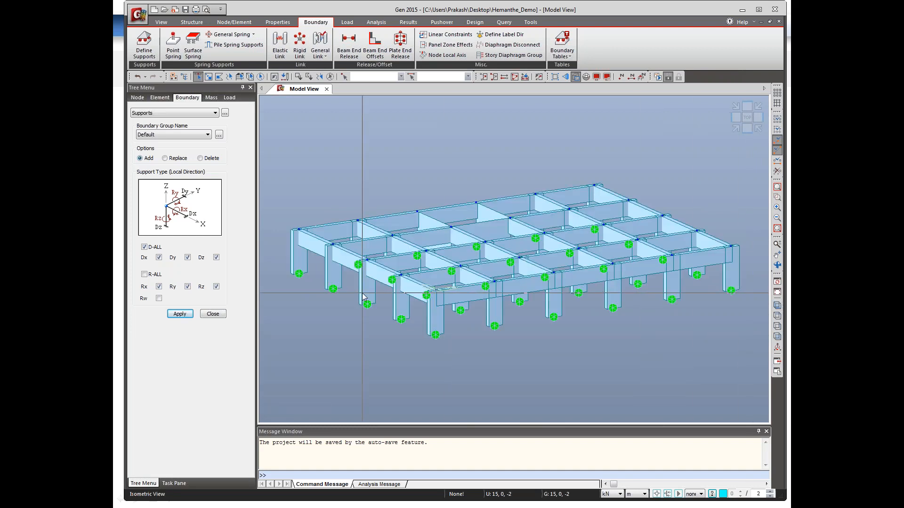
left_click(184, 76)
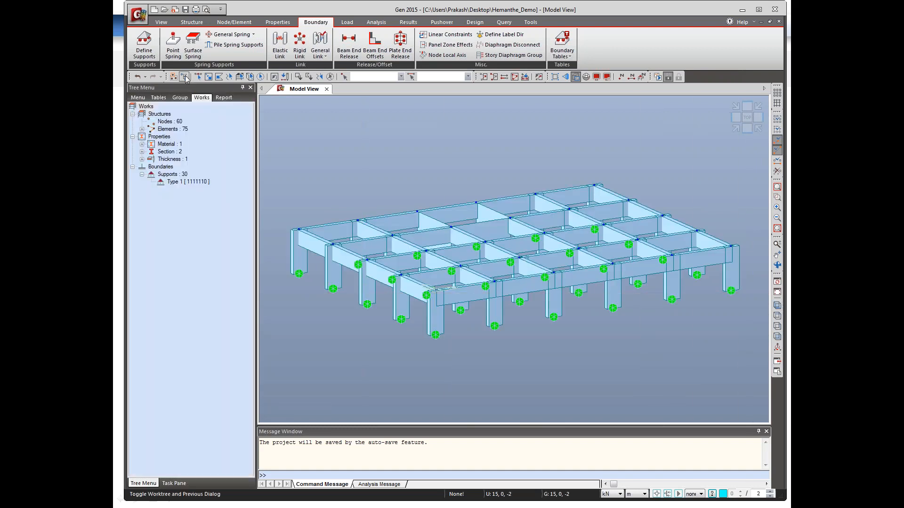
right_click(183, 184)
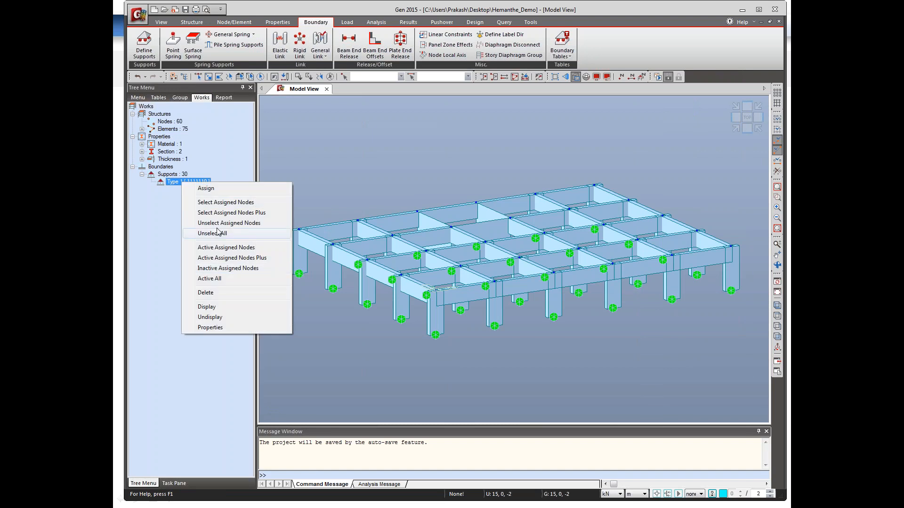
left_click(216, 308)
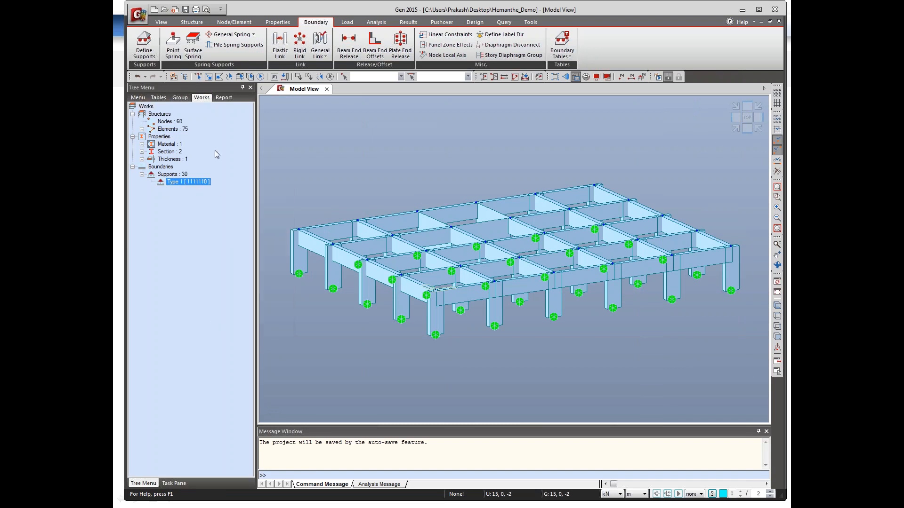
left_click(189, 79)
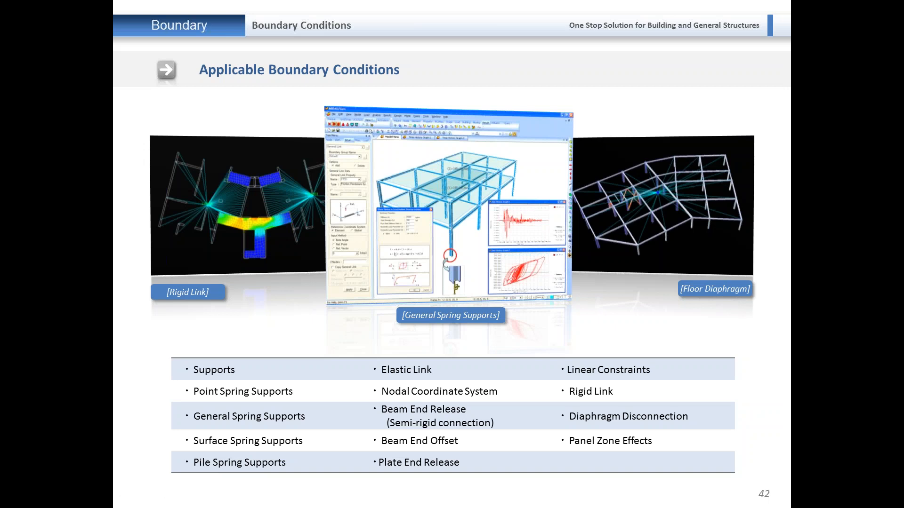
key("Right")
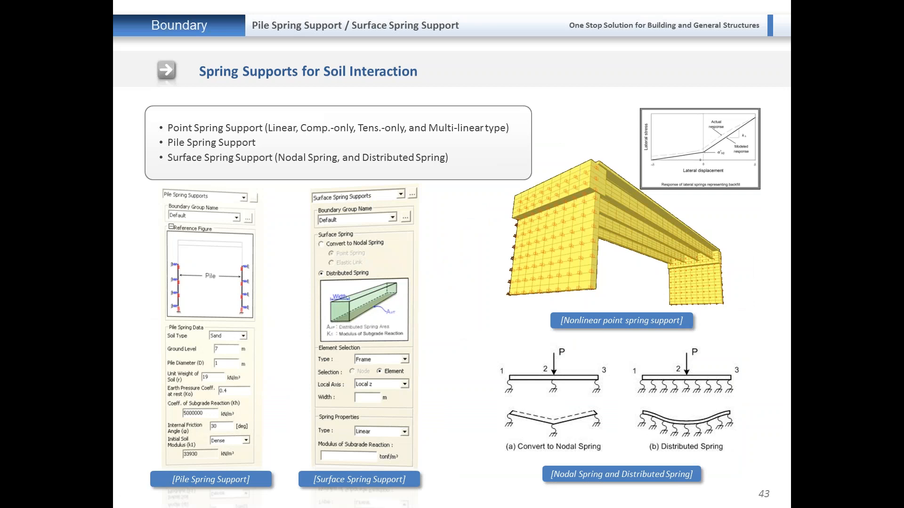
key("Right")
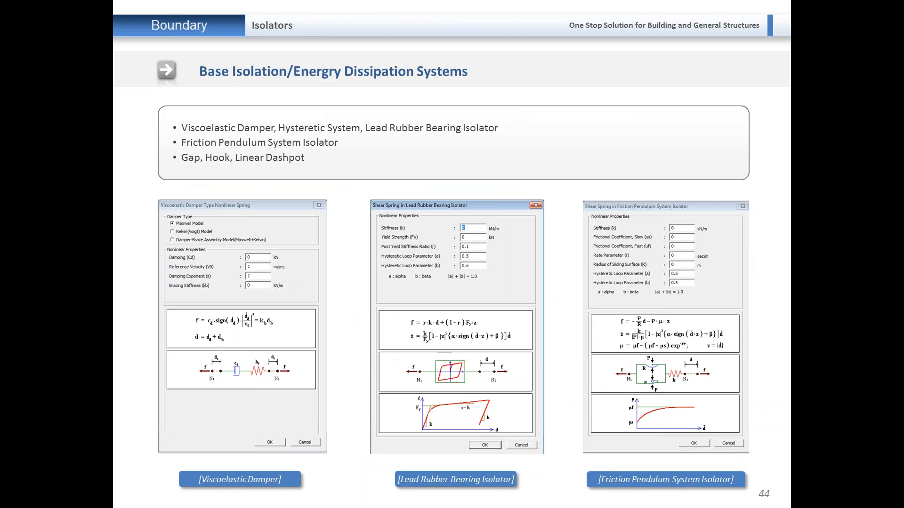
key("Right")
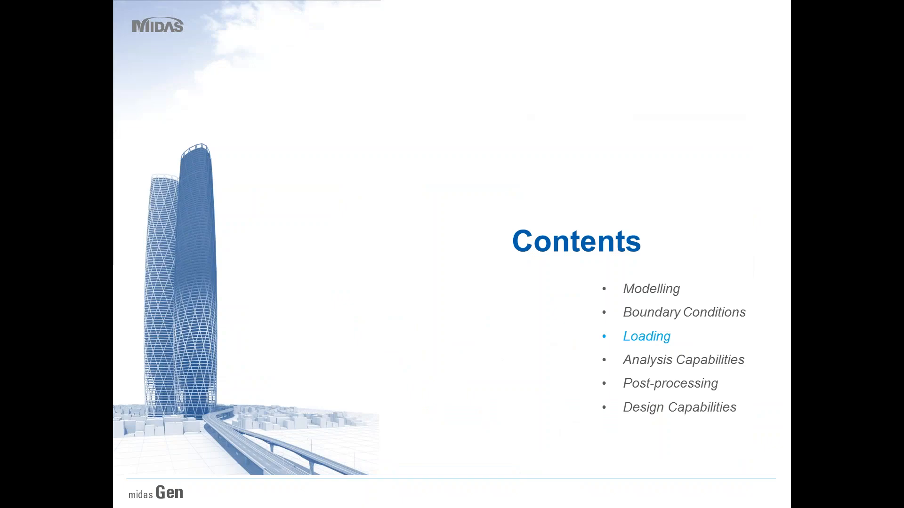
key("Right")
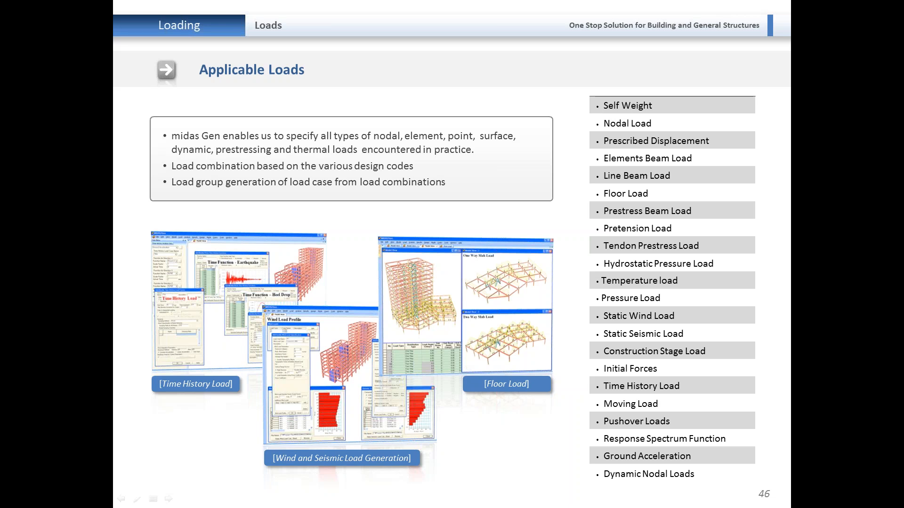
Step: Switch to midas Gen and add a building generation entry with 5 copies at a global Z distance of 2 m
key("alt+Tab")
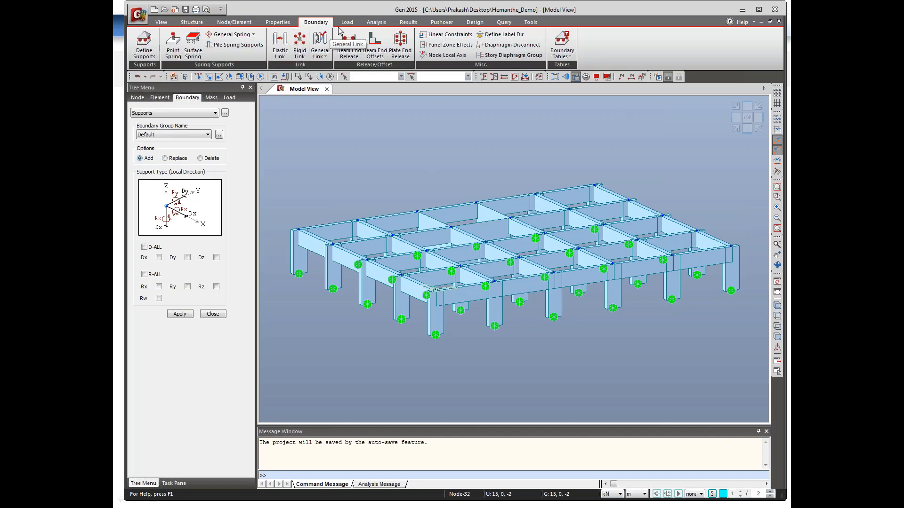
left_click(200, 24)
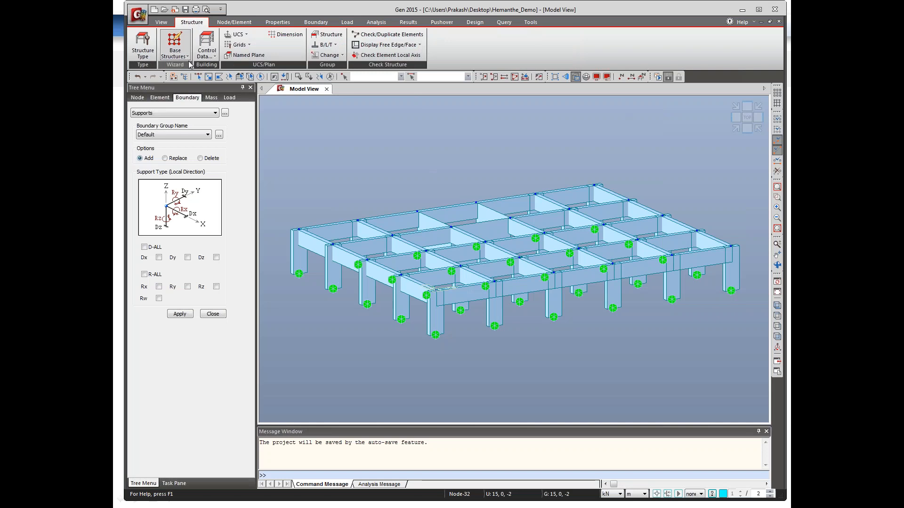
left_click(212, 54)
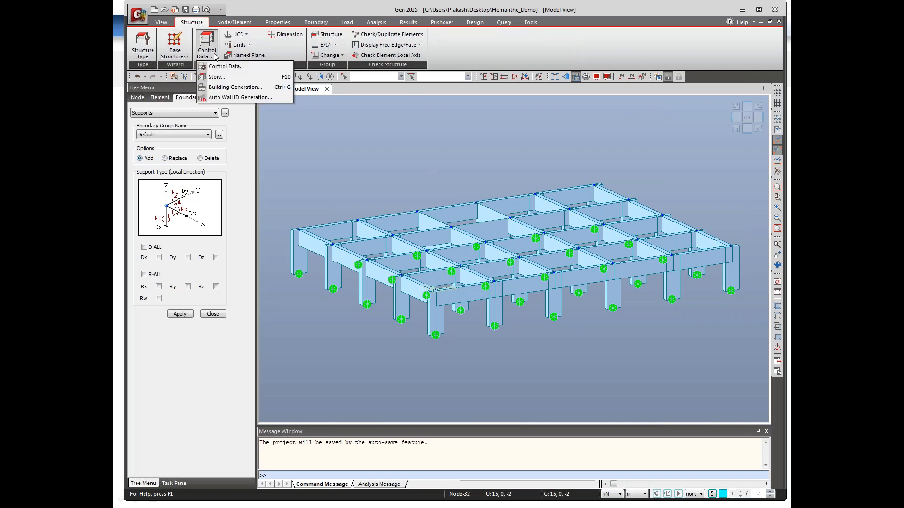
left_click(224, 88)
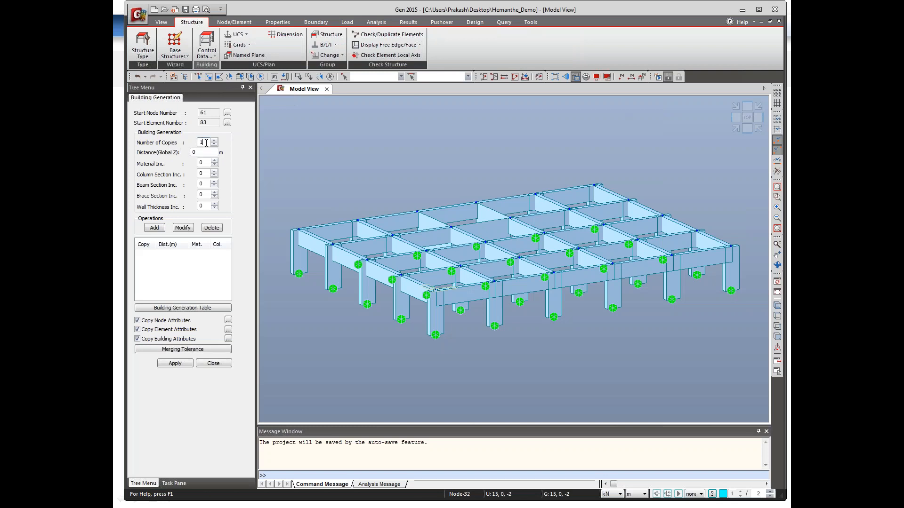
left_click(207, 143)
type("5")
left_click(205, 153)
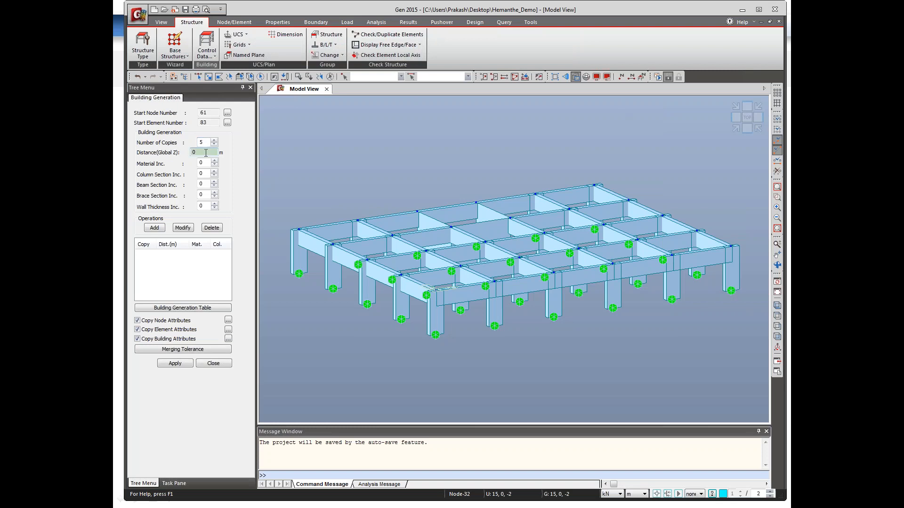
key("BackSpace")
left_click(155, 229)
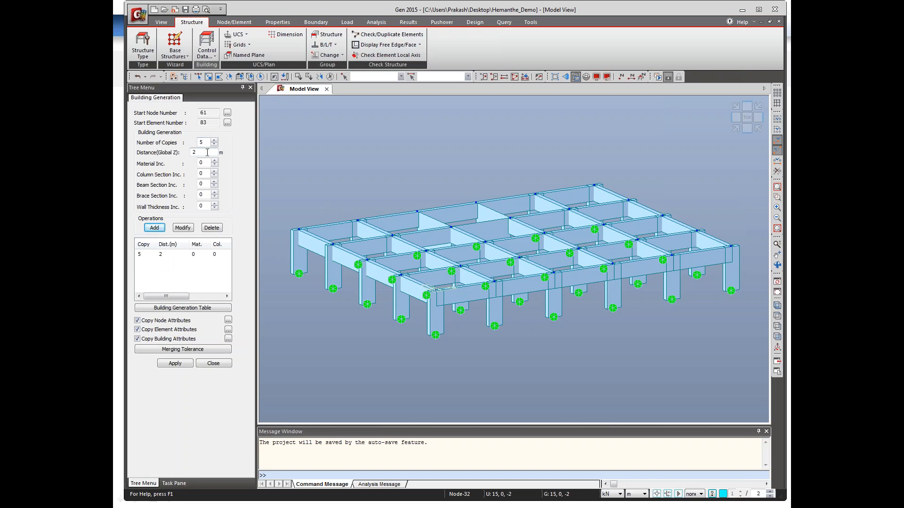
Step: Review the building generation table and the options for copying node and building attributes
left_click(181, 308)
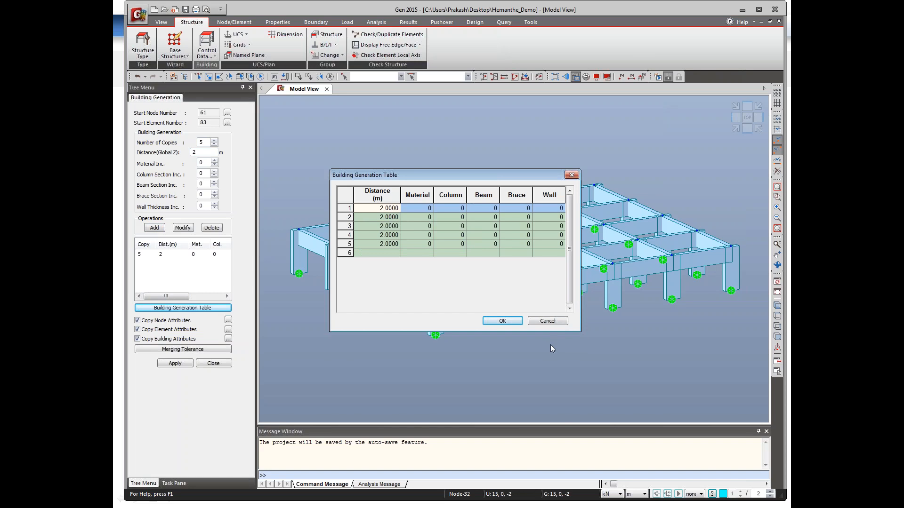
left_click(547, 321)
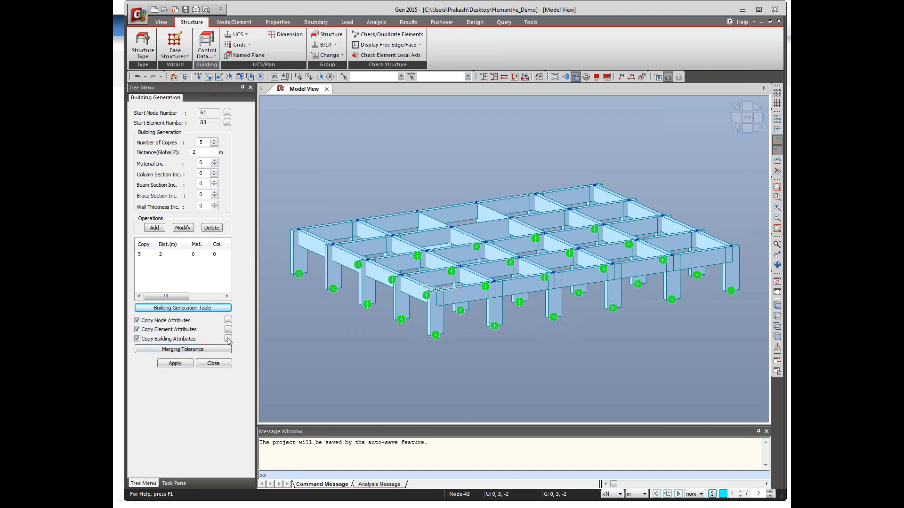
left_click(228, 322)
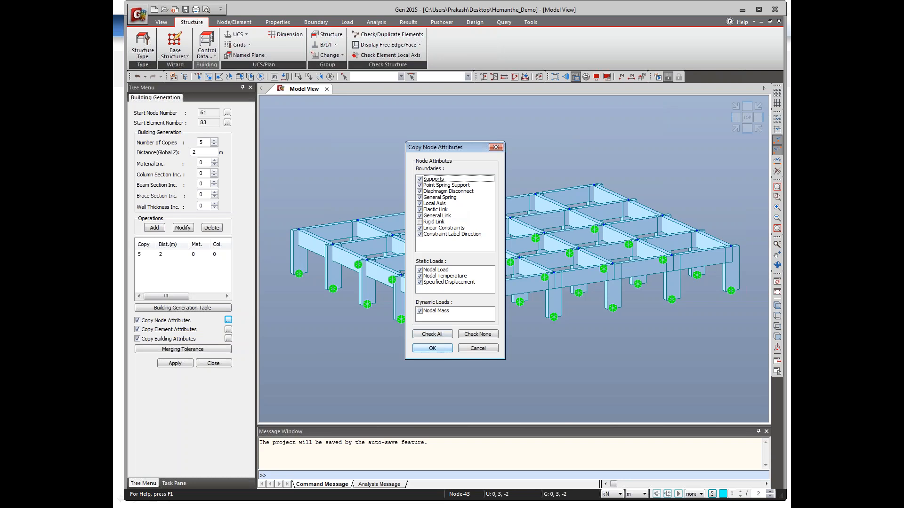
left_click(432, 348)
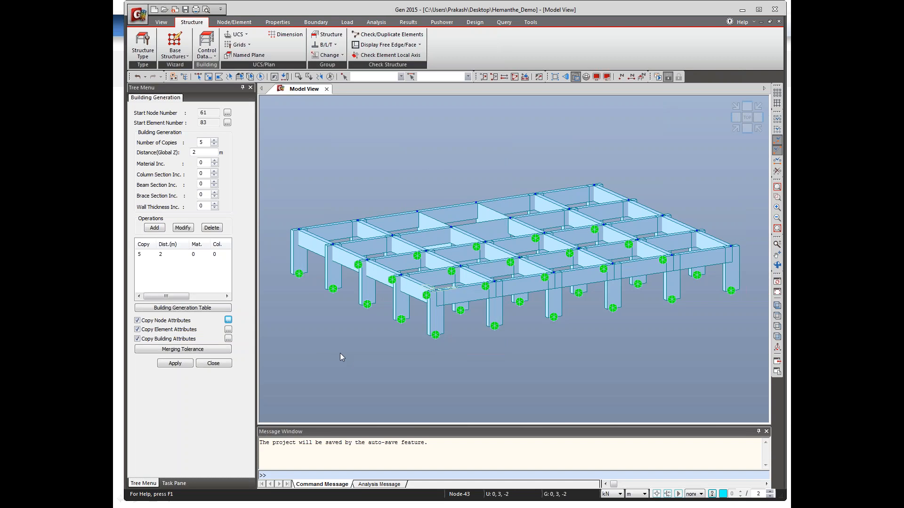
left_click(228, 339)
key("Return")
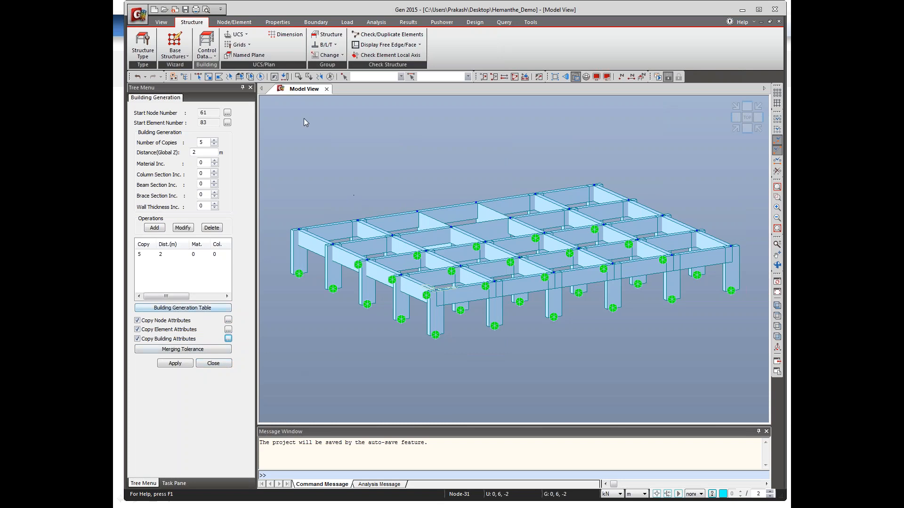
Step: Select the whole model and try to undisplay the Type 1 supports through the works tree
left_click(260, 77)
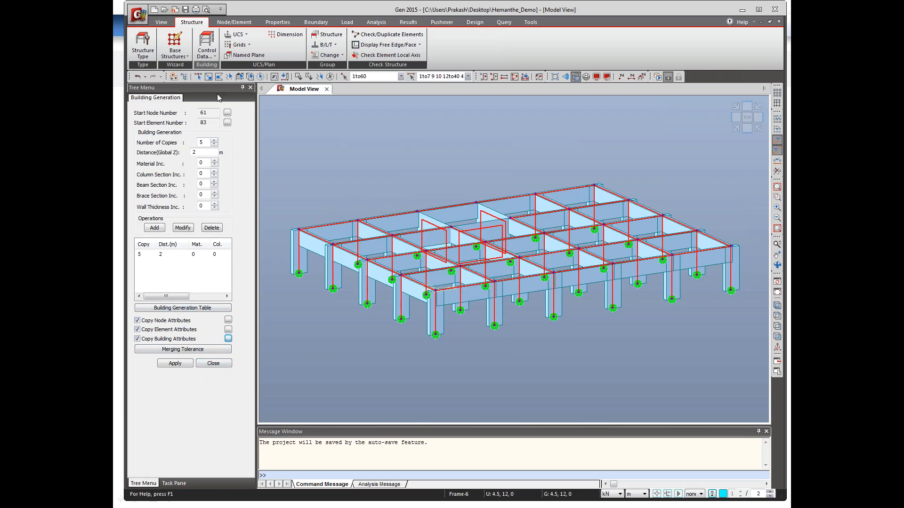
left_click(185, 77)
right_click(185, 182)
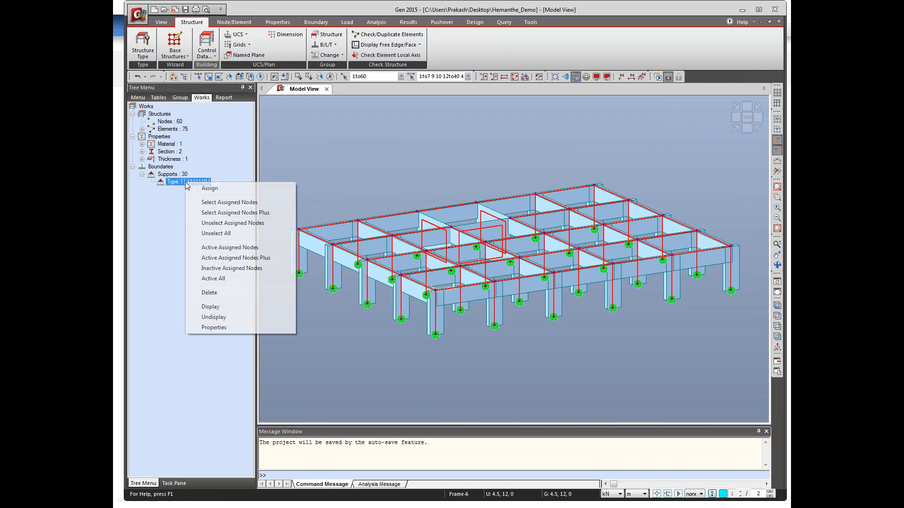
left_click(222, 320)
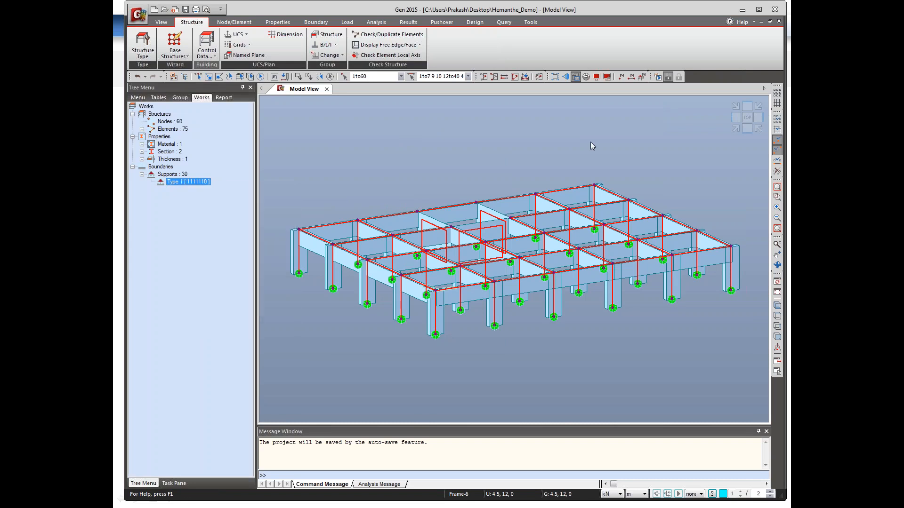
Step: Try to turn off the Support symbols in the boundary display settings
left_click(596, 76)
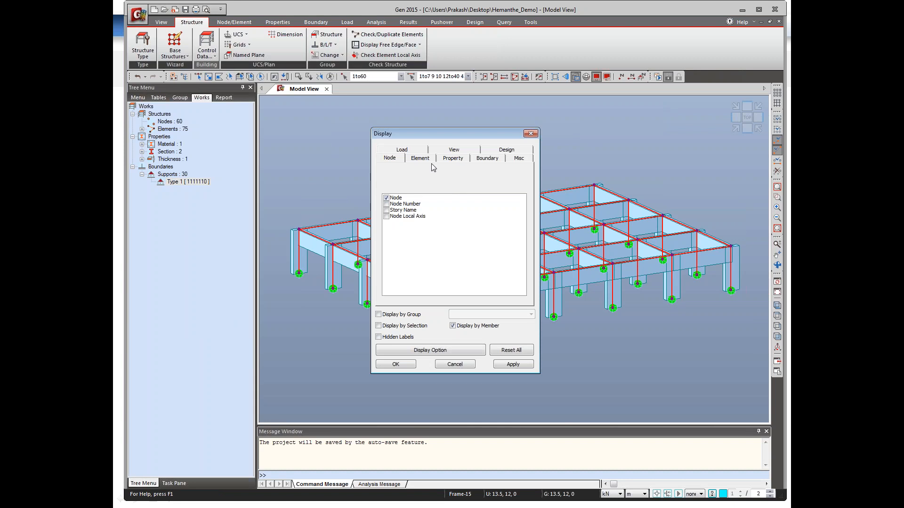
left_click(482, 160)
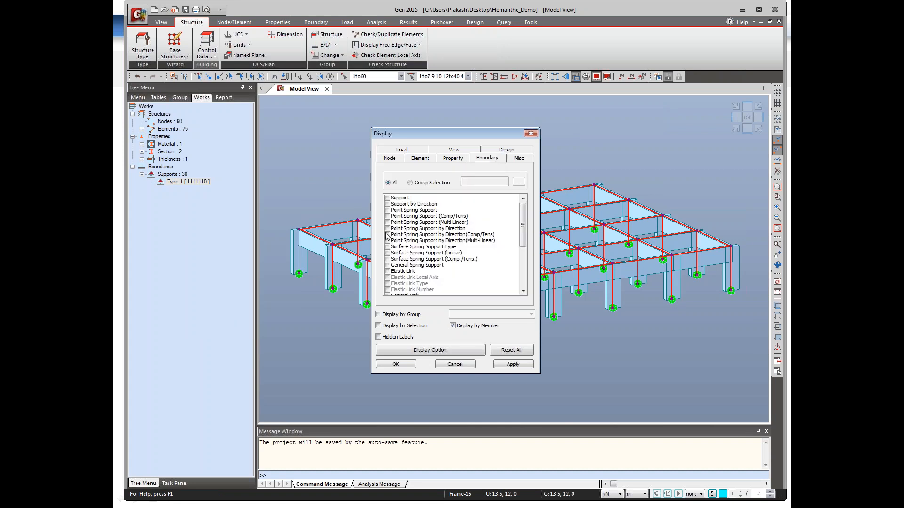
left_click(391, 197)
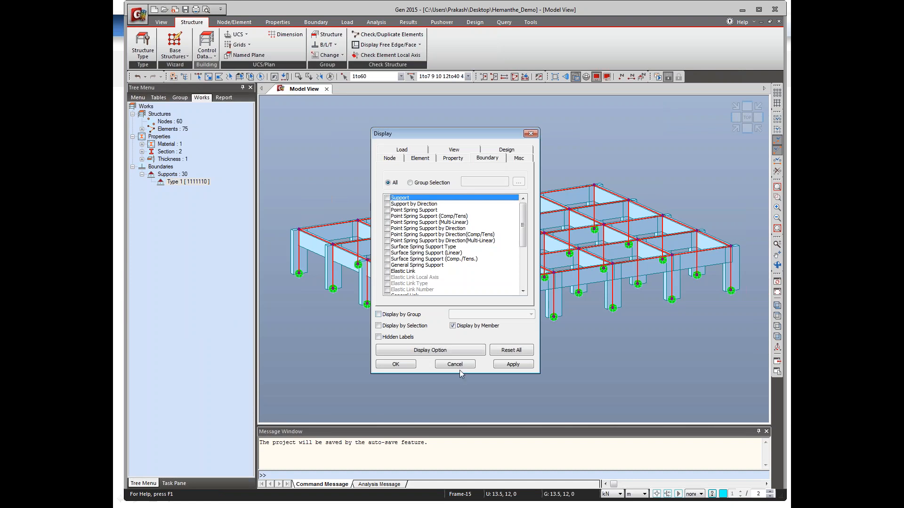
left_click(512, 364)
left_click(395, 364)
Step: Clear the selection of all nodes and elements and undisplay the Type 1 supports
right_click(195, 182)
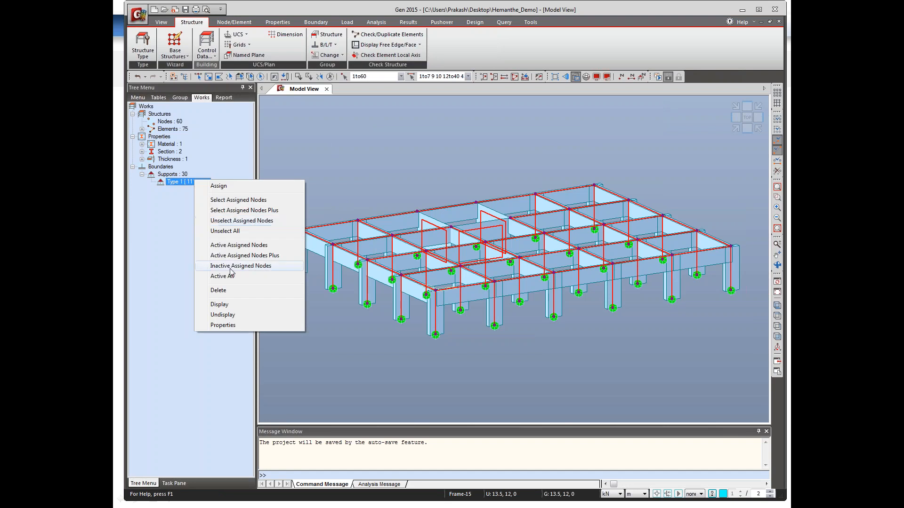
left_click(225, 230)
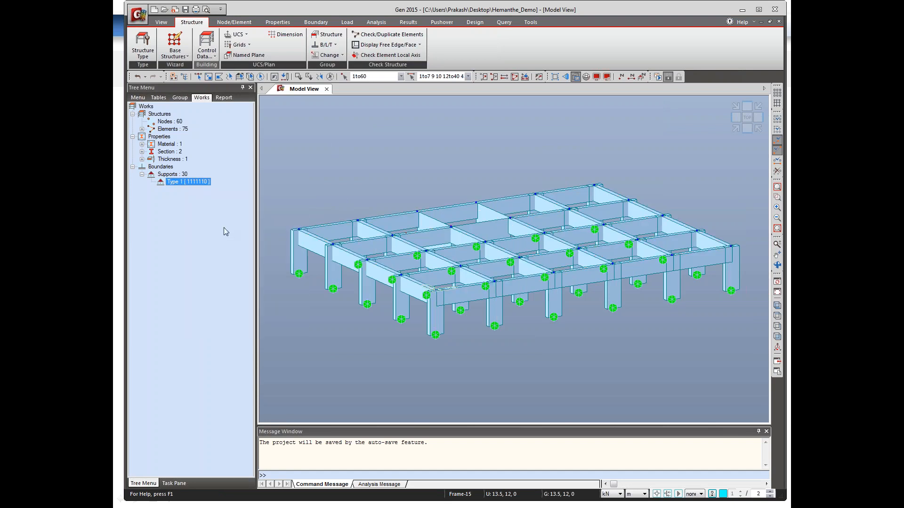
right_click(189, 182)
left_click(213, 316)
left_click(778, 265)
mouse_move(620, 269)
left_mouse_down()
mouse_move(637, 292)
mouse_move(605, 266)
mouse_move(617, 269)
left_mouse_up()
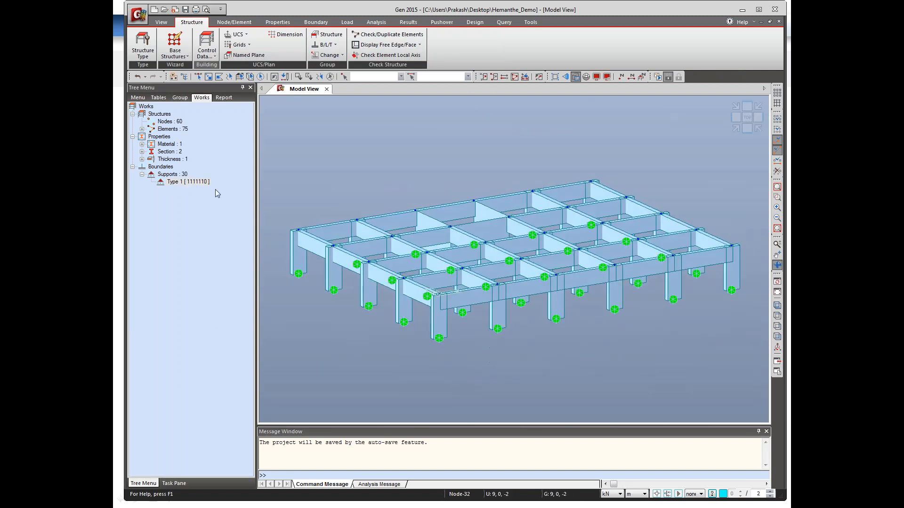
Step: Select the whole model and generate the upper storeys with 5 copies at a global Z distance of 2 m
left_click(260, 77)
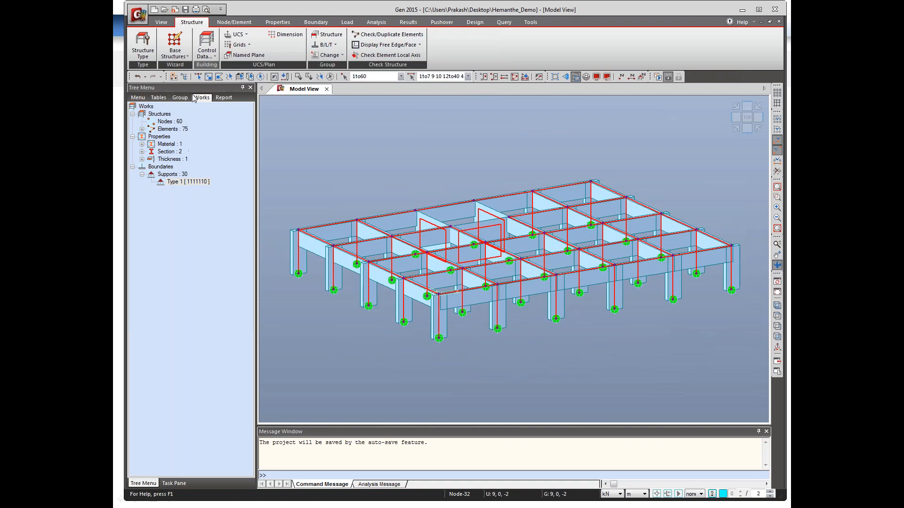
left_click(181, 52)
left_click(181, 53)
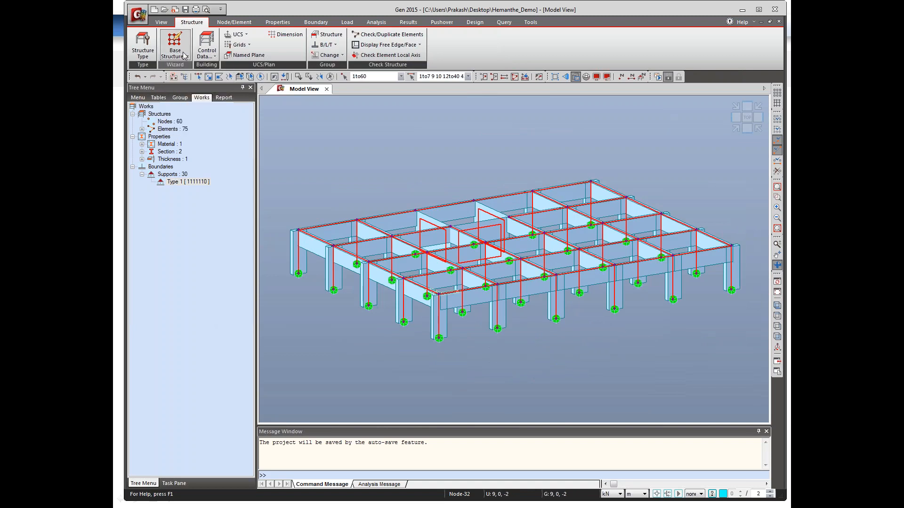
left_click(207, 53)
left_click(220, 89)
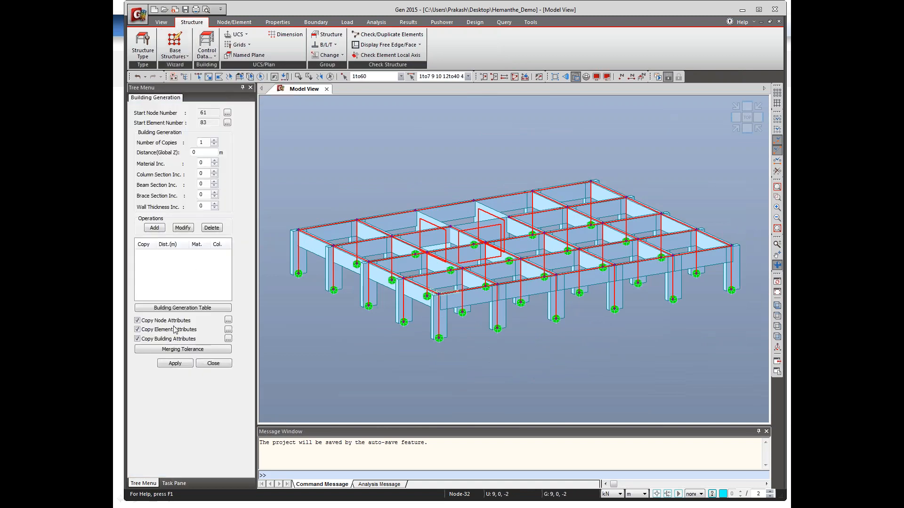
left_click(210, 142)
double_click(197, 150)
key("BackSpace")
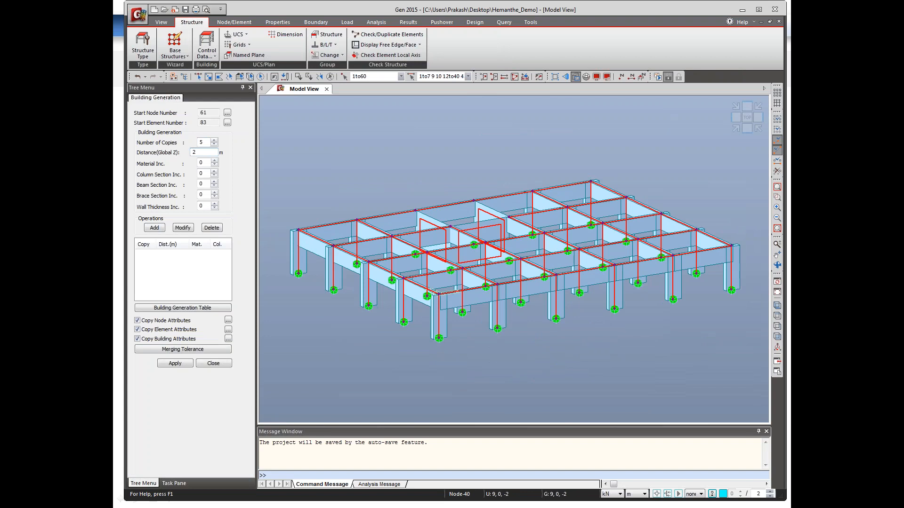
left_click(159, 229)
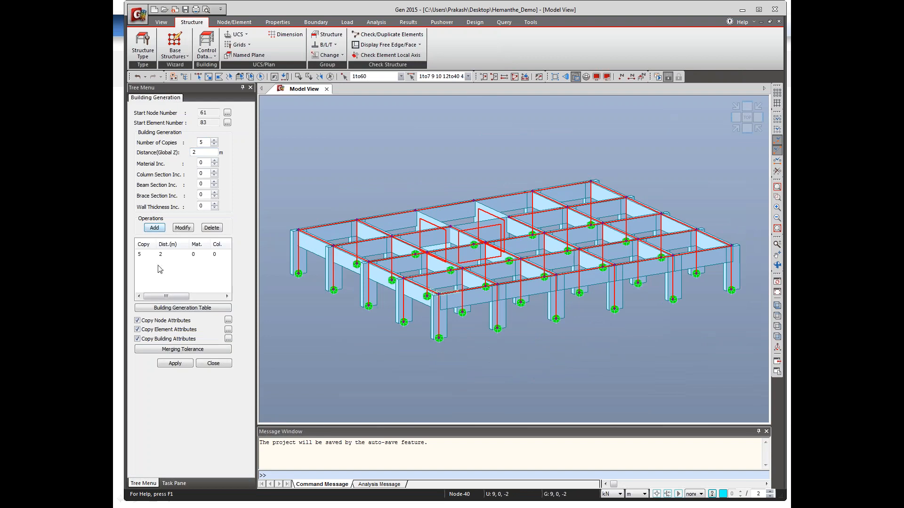
left_click(174, 364)
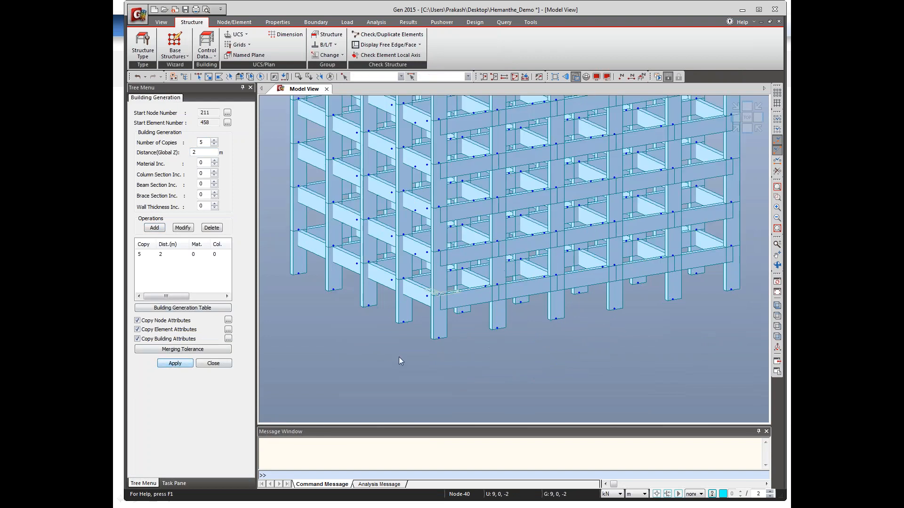
Step: Display the Type 1 supports on the multi-storey model and examine at which levels they are assigned
left_click(184, 78)
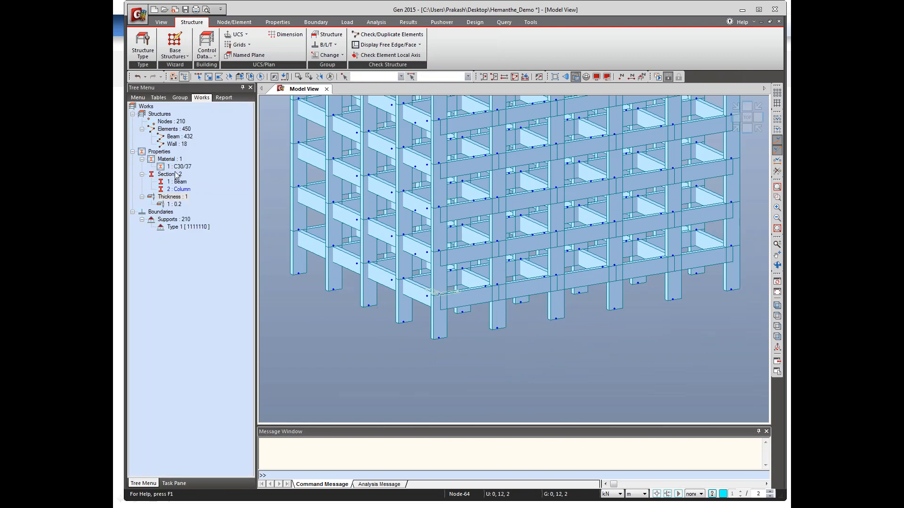
left_click(180, 228)
right_click(180, 227)
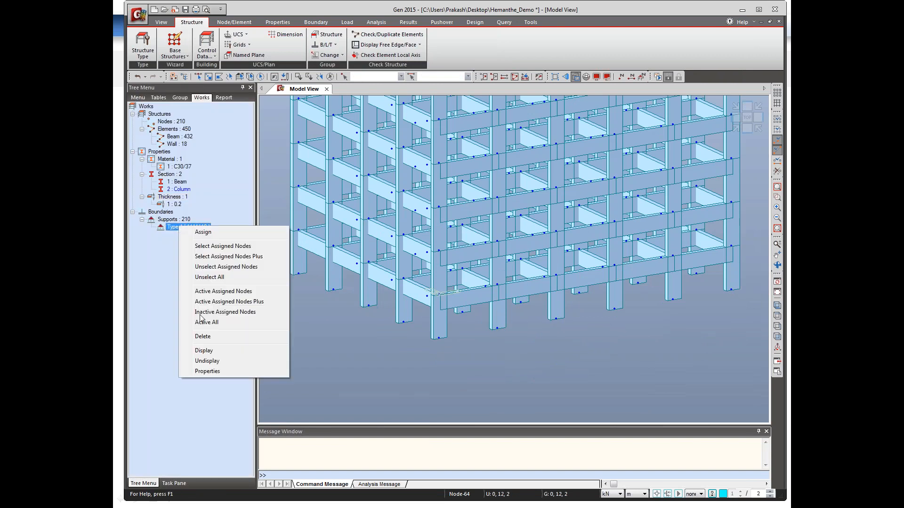
left_click(202, 352)
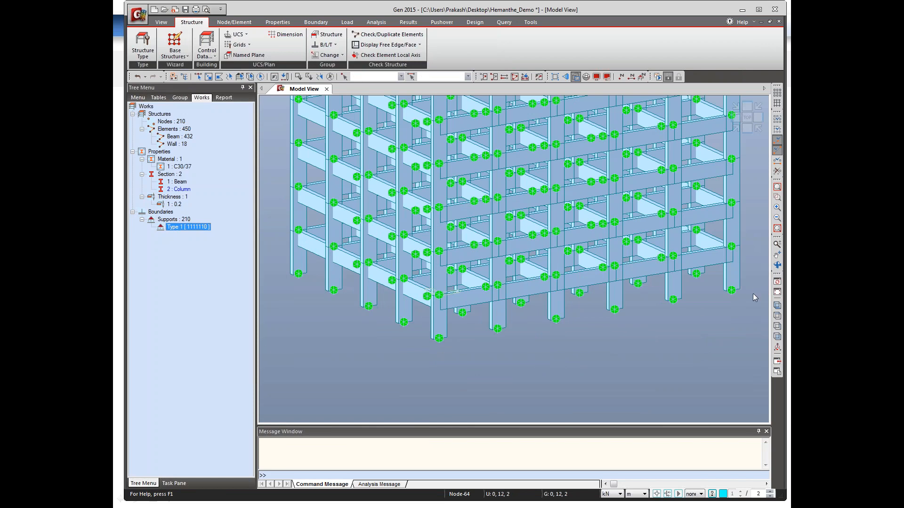
left_click(777, 266)
mouse_move(590, 218)
left_mouse_down()
mouse_move(585, 303)
mouse_move(591, 235)
left_mouse_up()
left_click(777, 306)
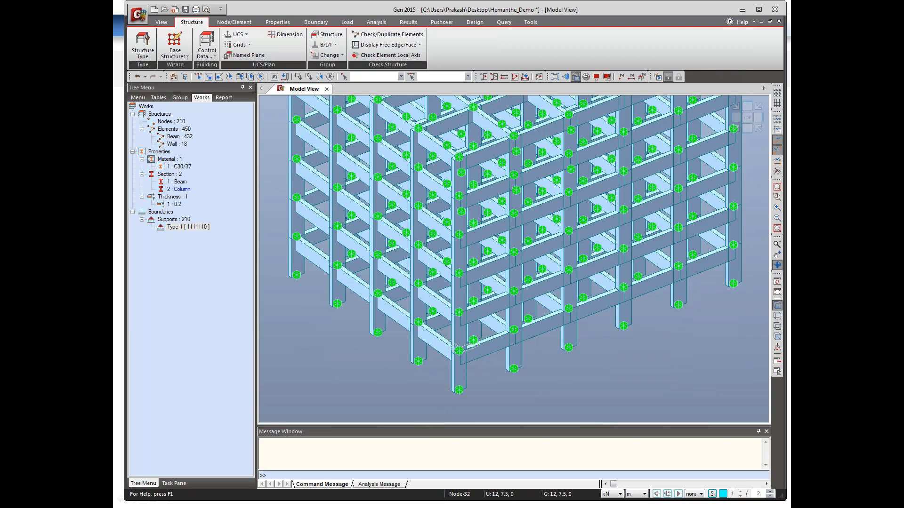
left_click(777, 265)
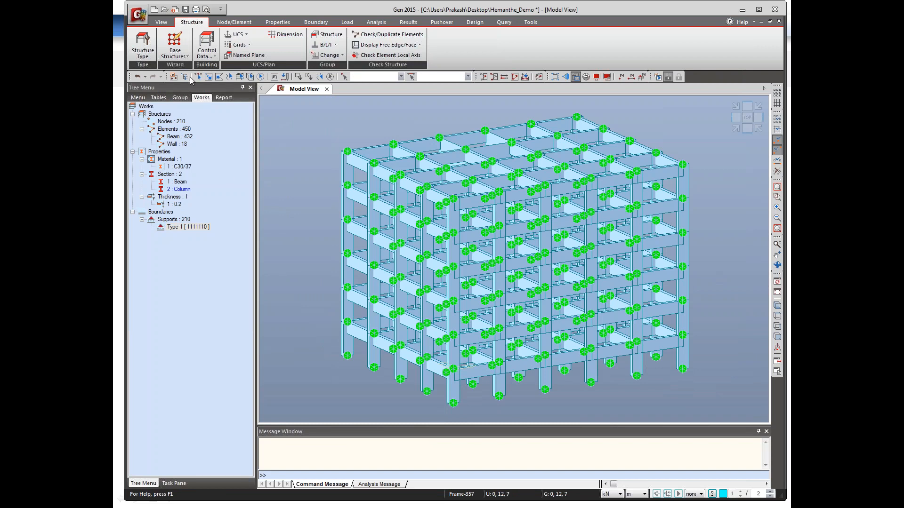
Step: Undo the building generation and undisplay the Type 1 supports on the single-storey frame
left_click(137, 76)
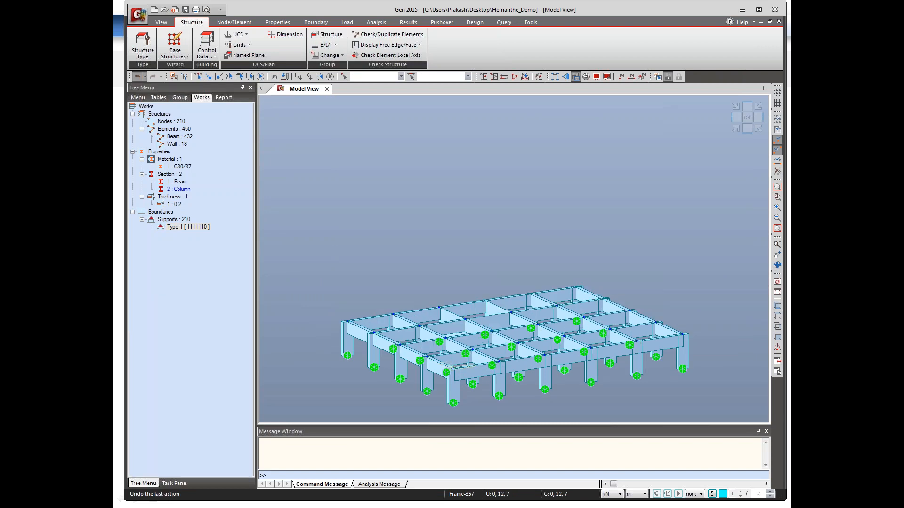
right_click(189, 227)
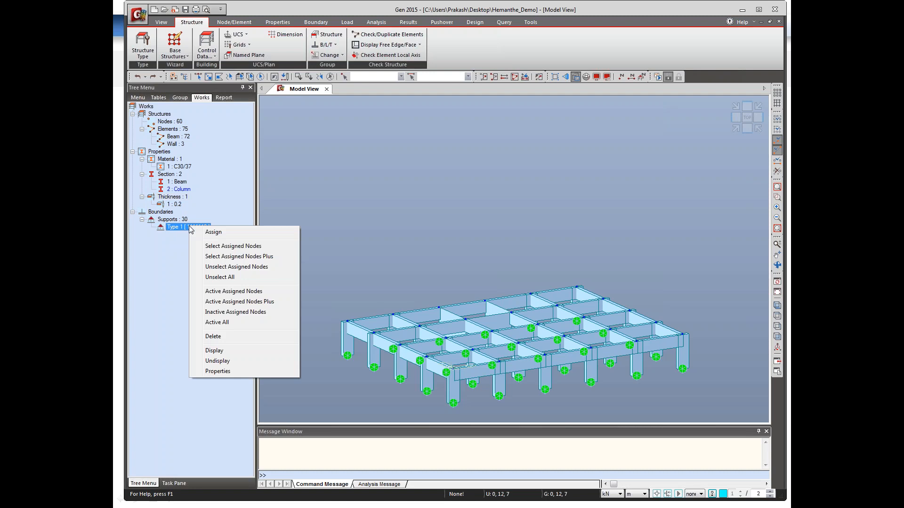
left_click(215, 361)
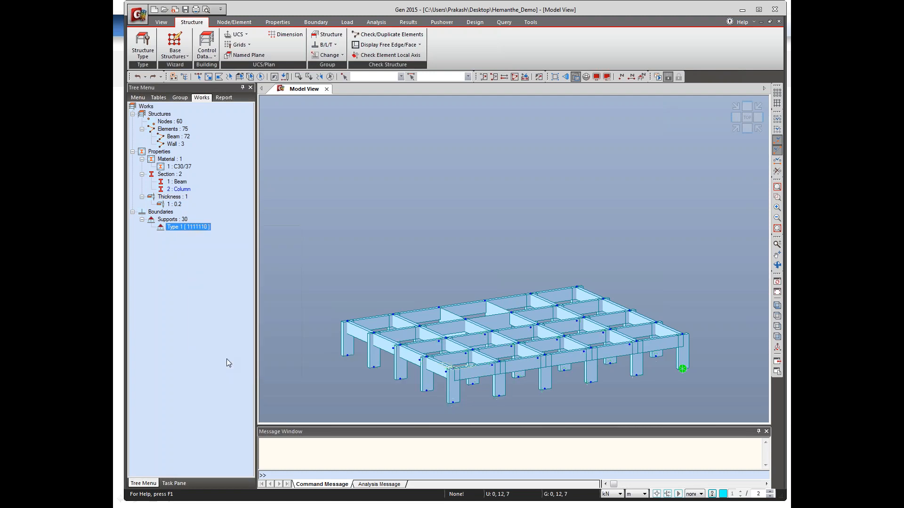
left_click(261, 77)
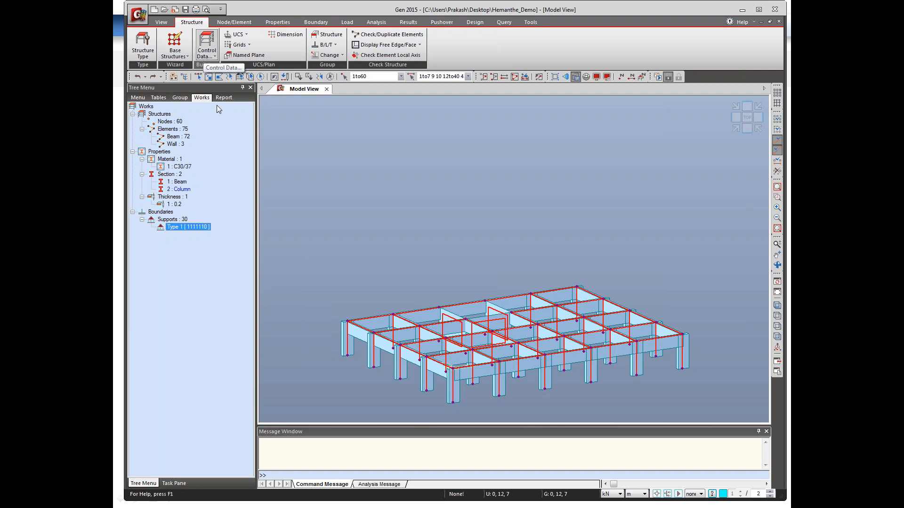
left_click(178, 189)
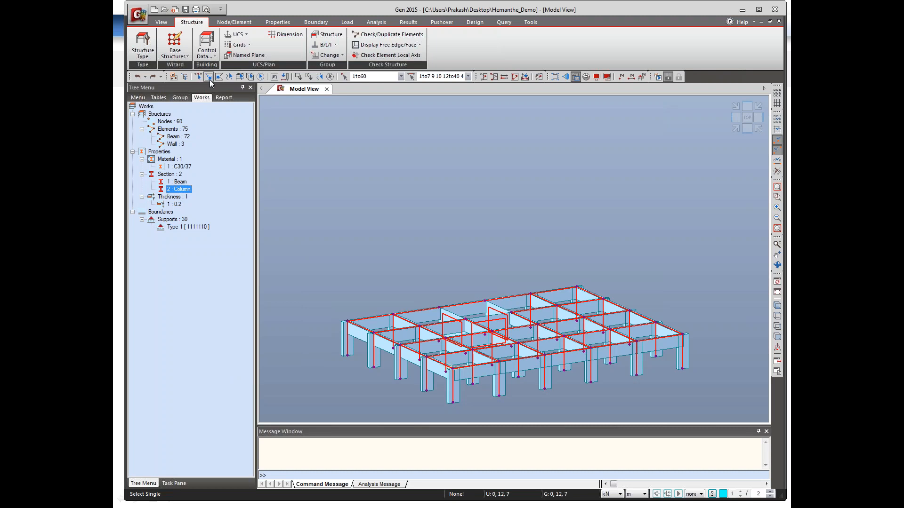
left_click(331, 77)
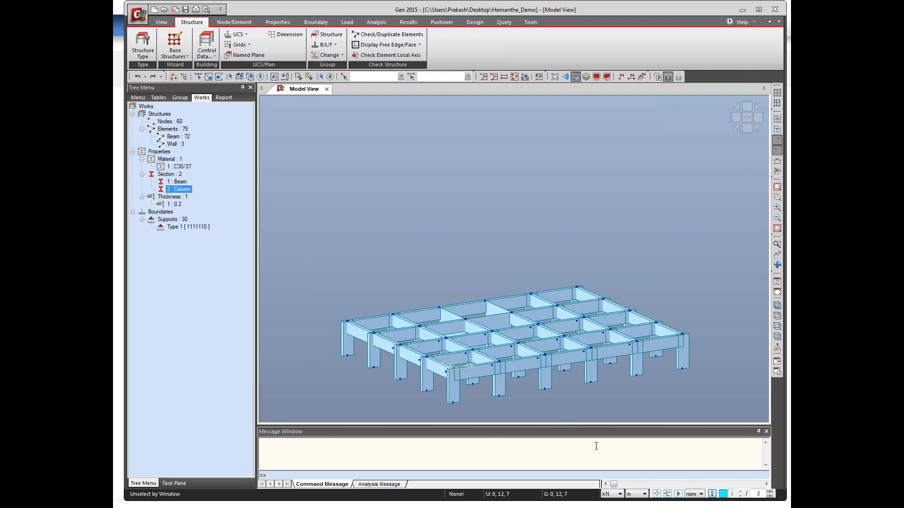
Step: Select all elements with the z-direction filter and unselect the walls of 0.2 thickness, keeping only the columns selected
left_click(698, 493)
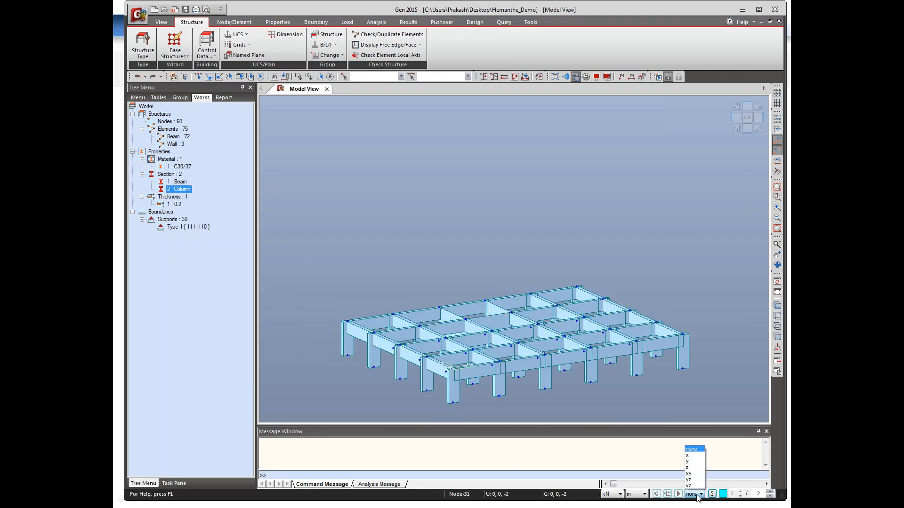
left_click(688, 467)
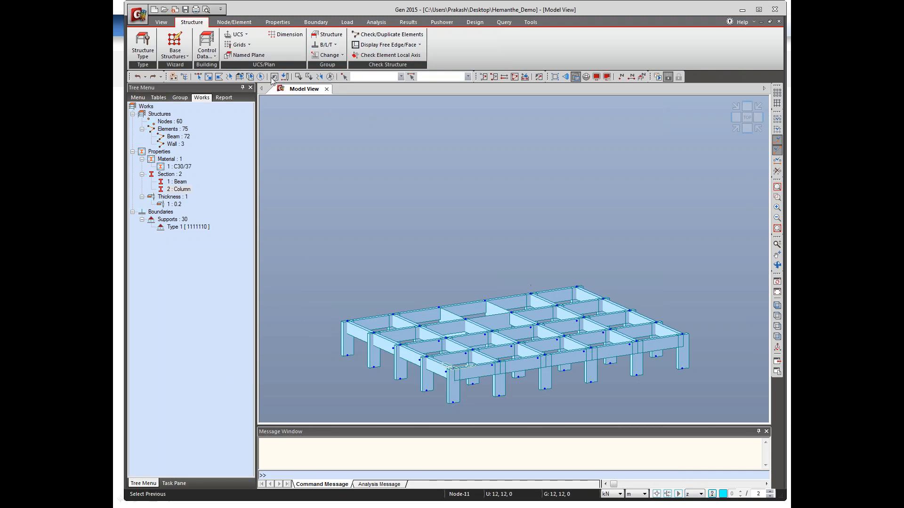
left_click(274, 77)
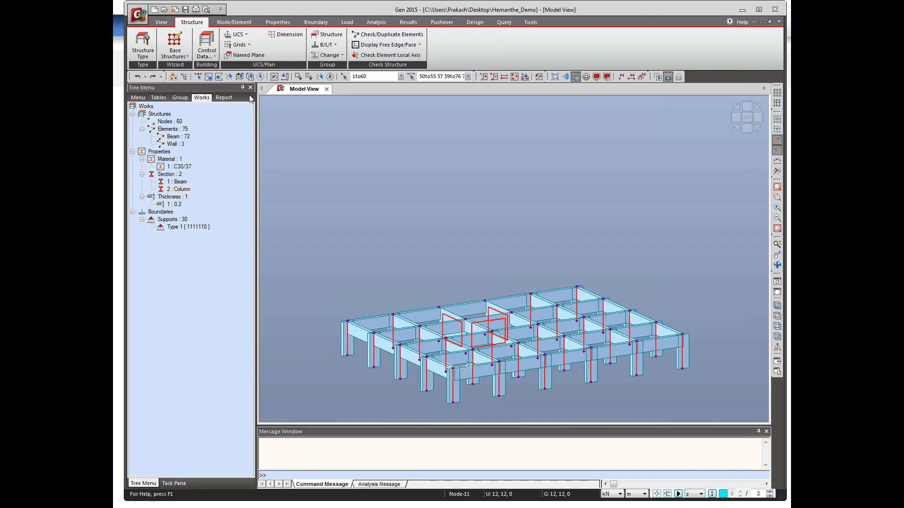
right_click(177, 202)
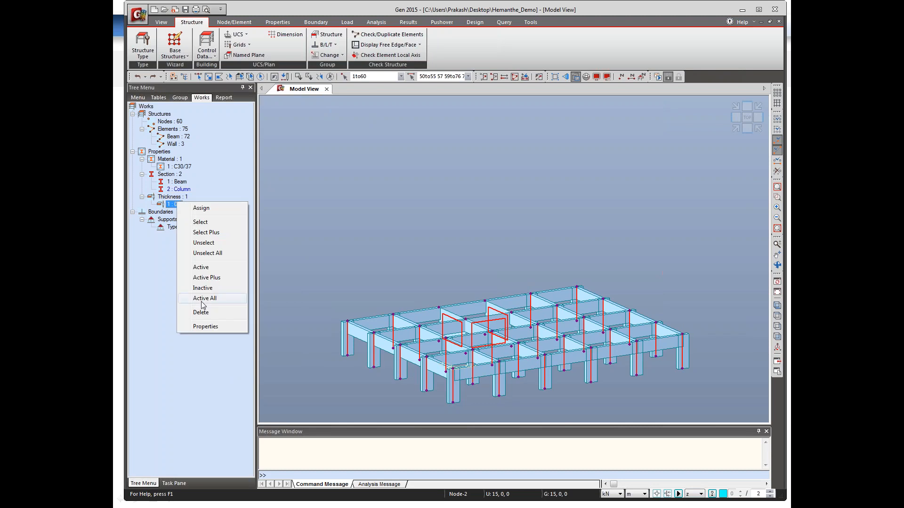
left_click(209, 242)
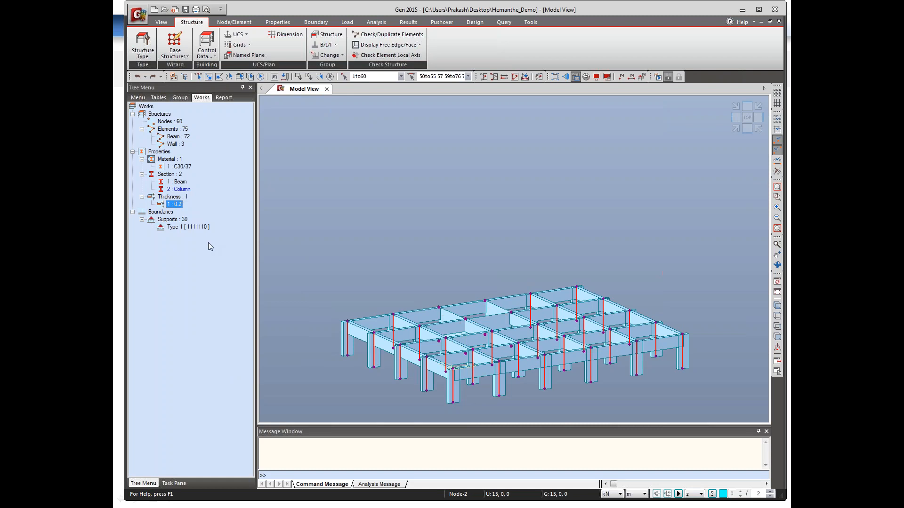
Step: Assign section 2 : Column to the selected vertical elements
left_click(177, 190)
right_click(177, 190)
left_click(199, 195)
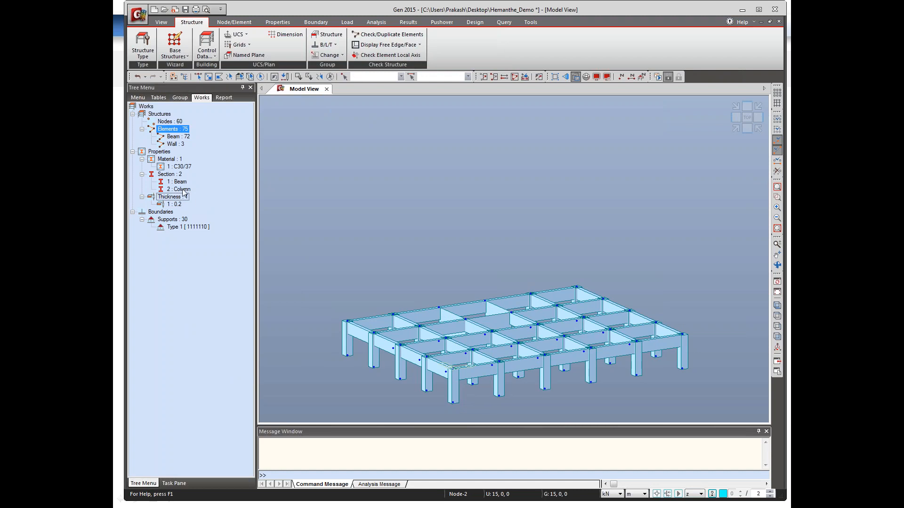
Step: Select the elements that use section 2 : Column and check them on the frame from several angles
double_click(183, 190)
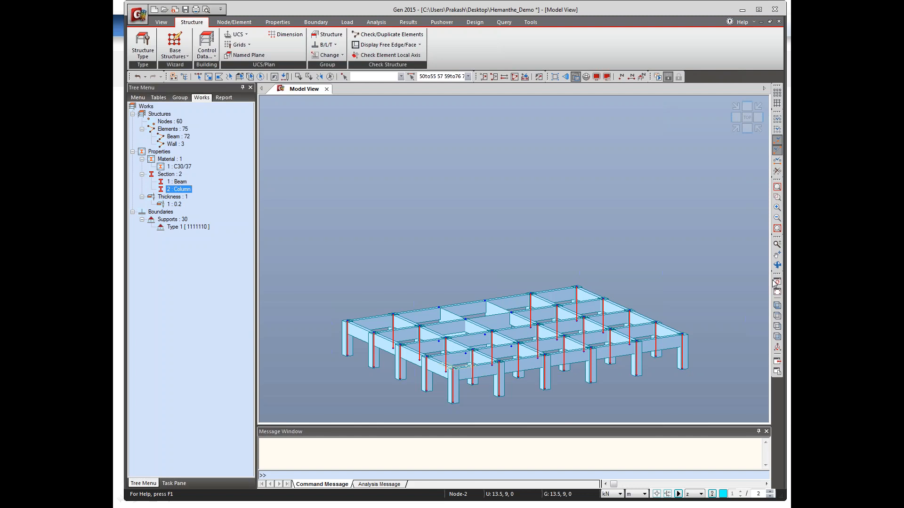
left_click(777, 265)
mouse_move(585, 222)
left_mouse_down()
mouse_move(593, 256)
mouse_move(555, 226)
mouse_move(585, 224)
mouse_move(595, 238)
mouse_move(589, 218)
left_mouse_up()
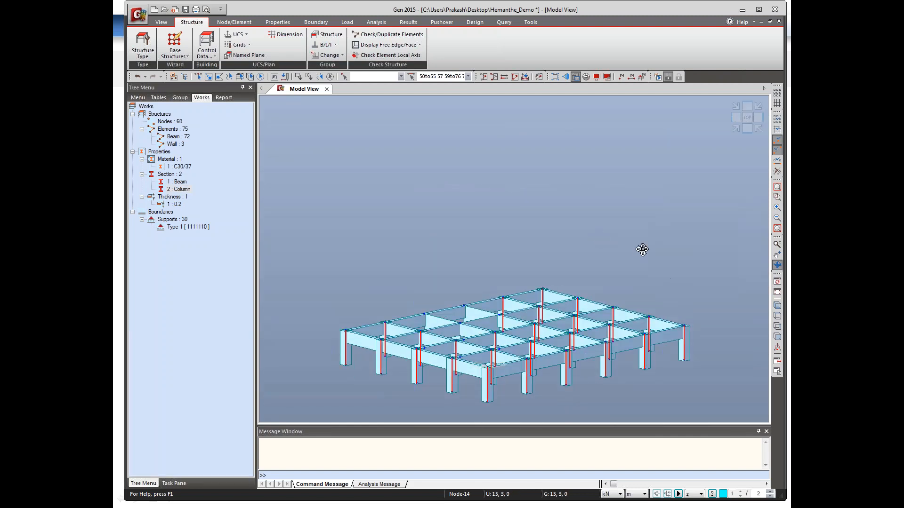
left_click_drag(642, 249, 609, 274)
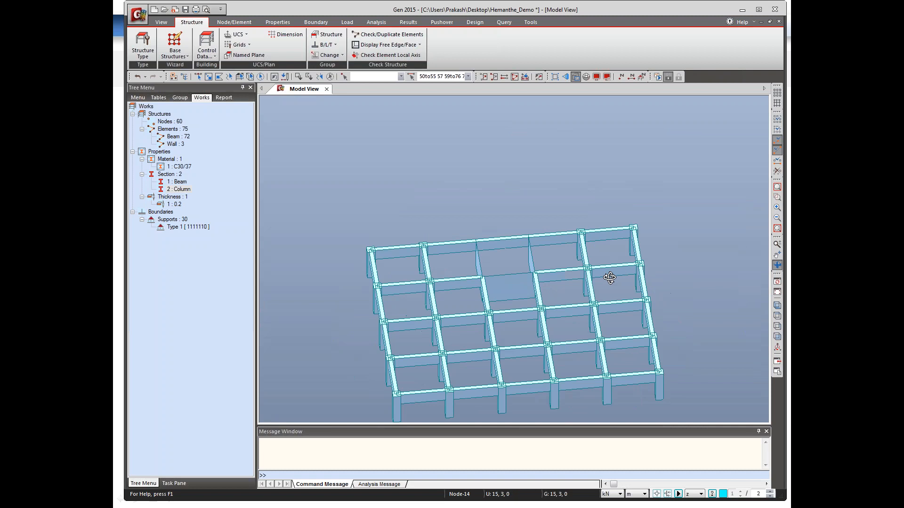
left_click(777, 265)
left_click(777, 305)
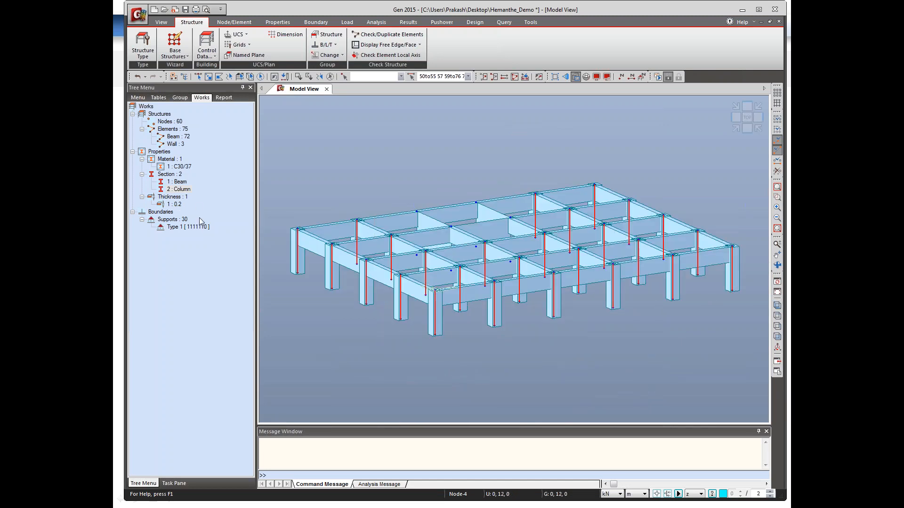
Step: Clear the selection and set the selection filter back to none
left_click(329, 78)
left_click(695, 494)
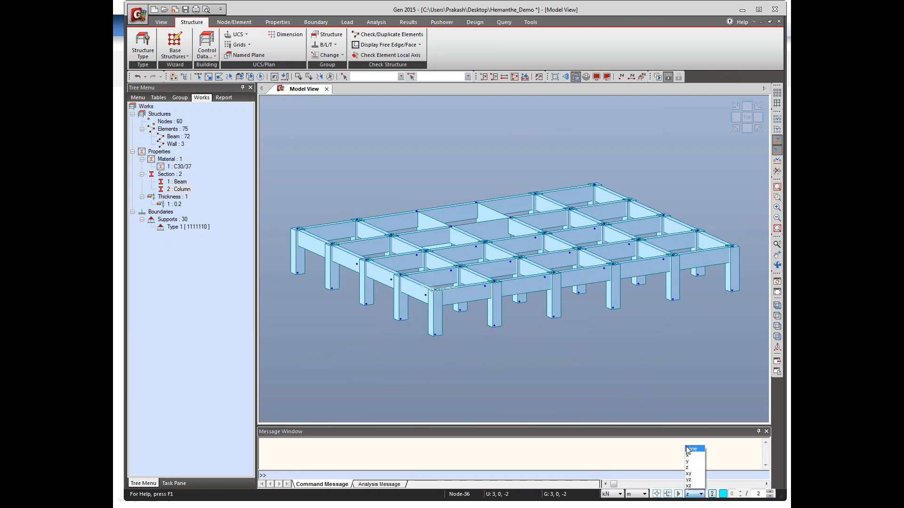
left_click(688, 451)
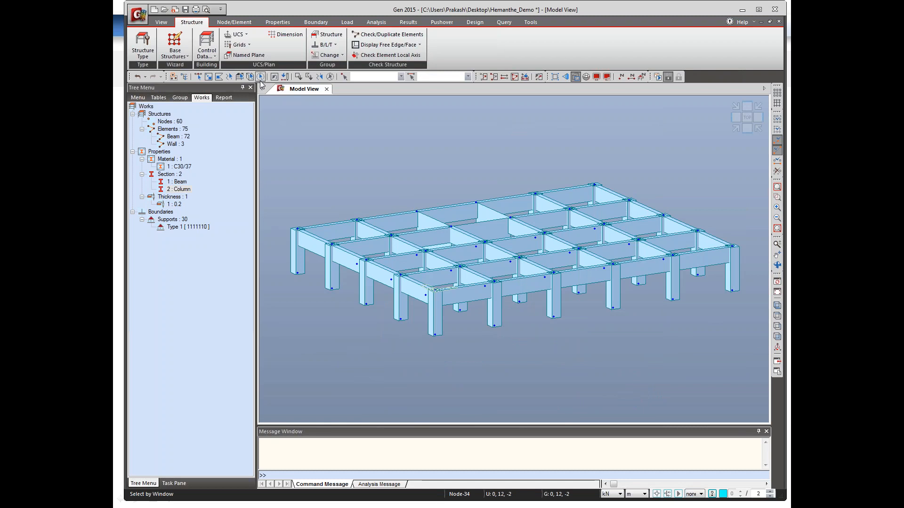
Step: Generate the upper storeys from the whole floor model with 5 copies at a global Z distance of 2 m
left_click(209, 56)
left_click(234, 88)
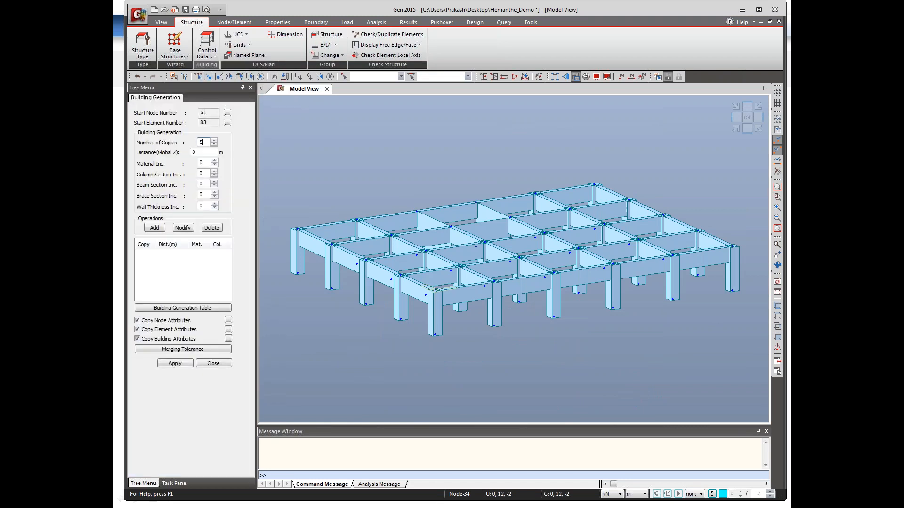
double_click(205, 152)
key("BackSpace")
left_click(156, 229)
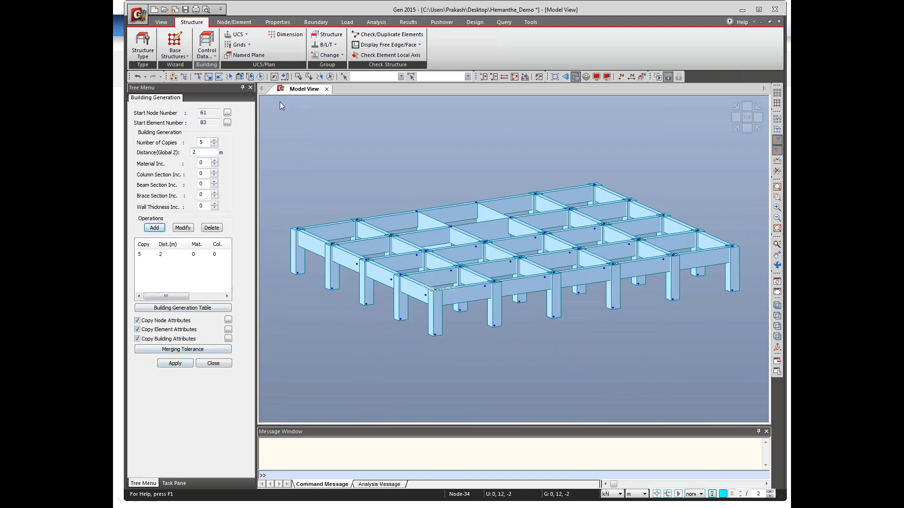
left_click(261, 77)
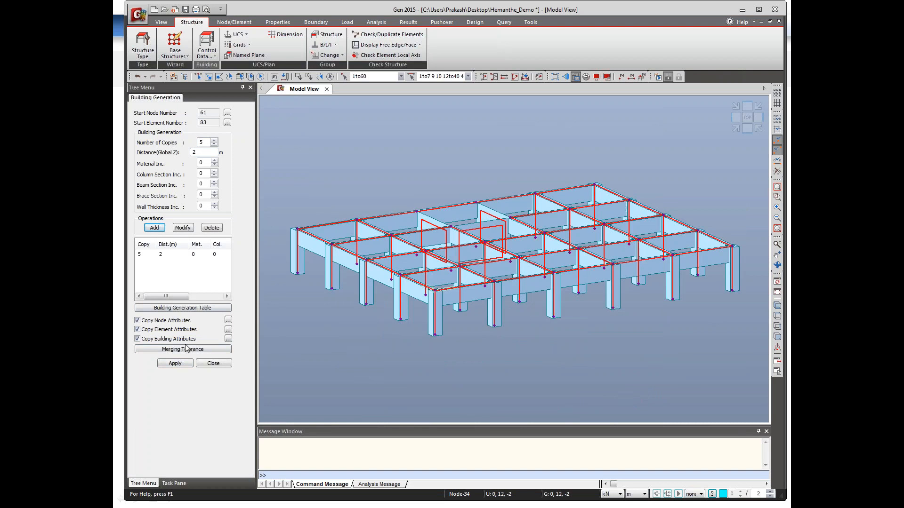
left_click(178, 365)
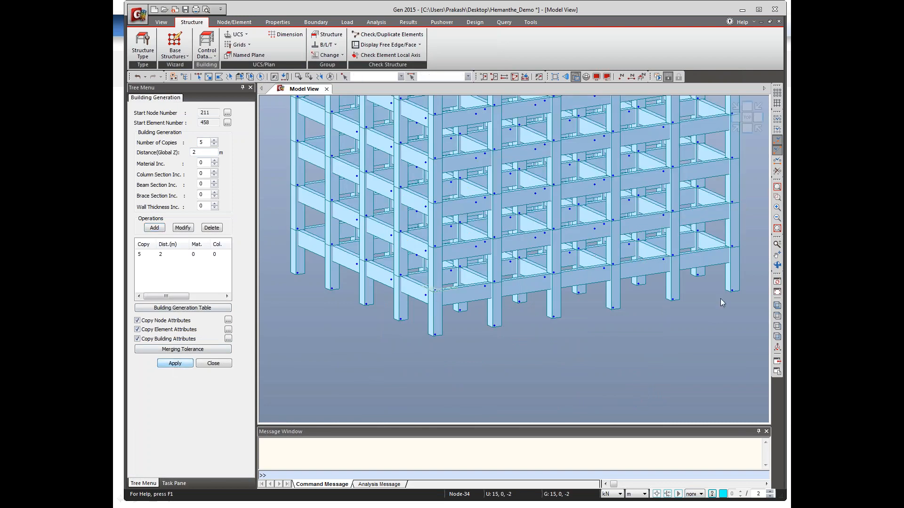
left_click(777, 306)
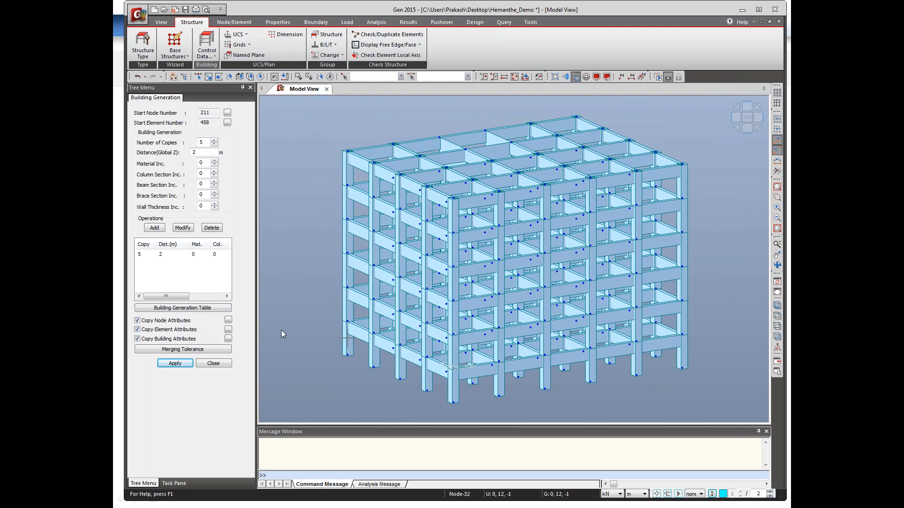
left_click(213, 363)
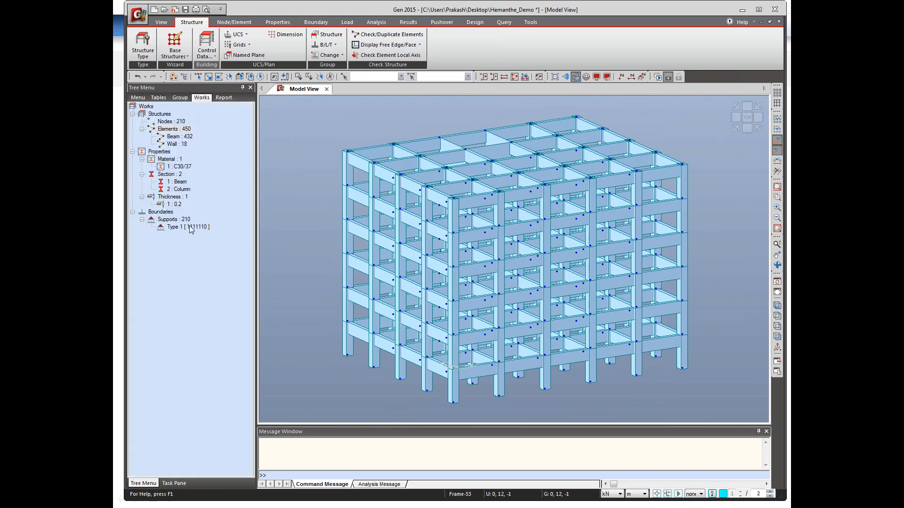
Step: Display the Type 1 supports on the generated building and delete them from all nodes
right_click(191, 229)
left_click(220, 350)
right_click(187, 227)
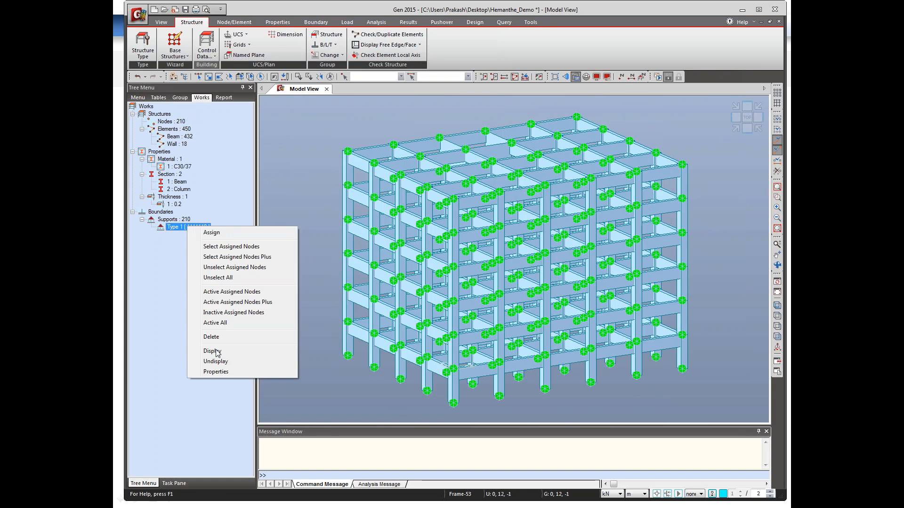
left_click(212, 337)
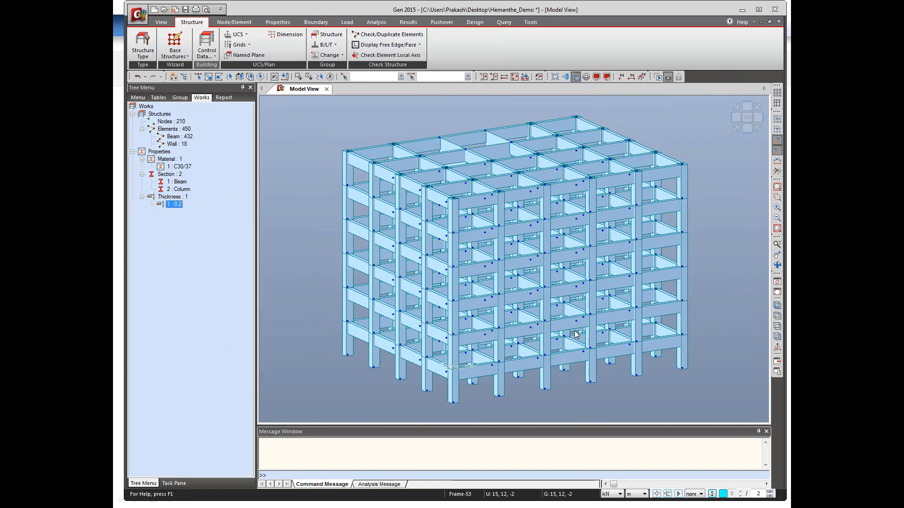
Step: Support all base nodes of the building with every translation and Rx, Ry and Rz fixed, leaving Rw free
left_click(777, 336)
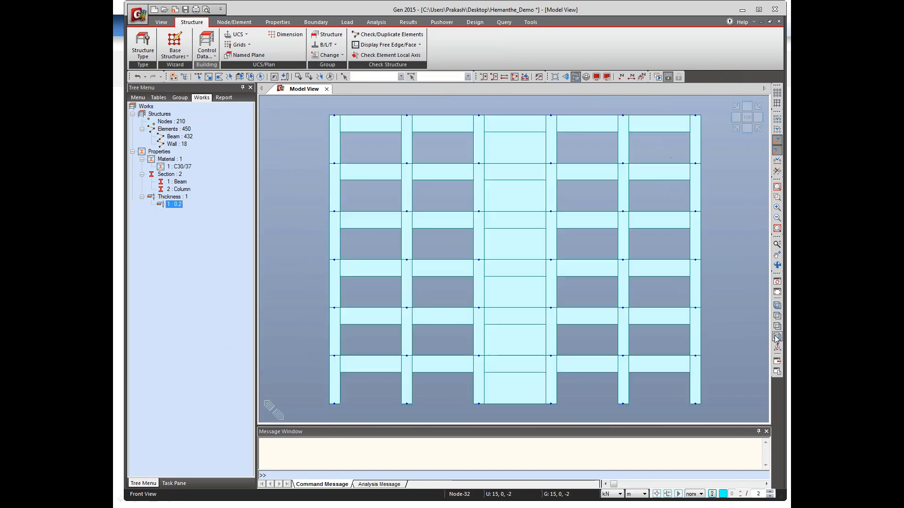
left_click(198, 77)
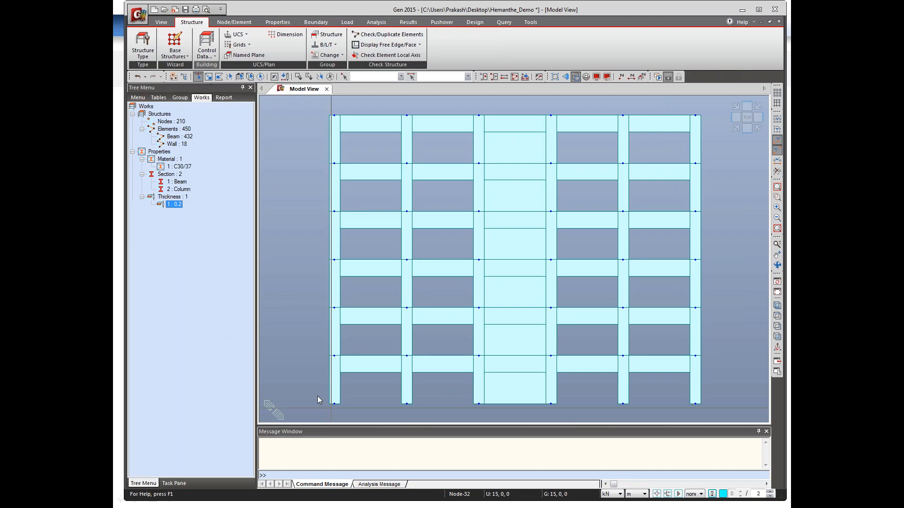
left_click_drag(316, 397, 706, 418)
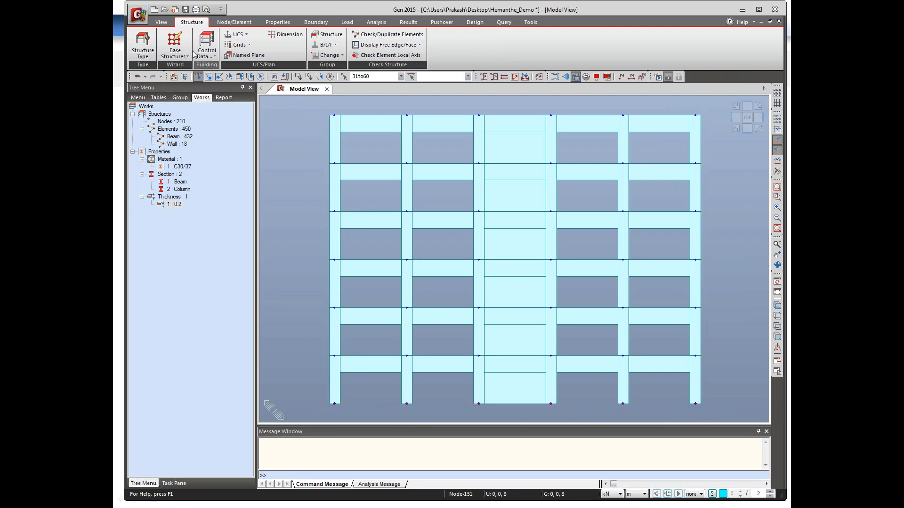
left_click(317, 22)
left_click(145, 49)
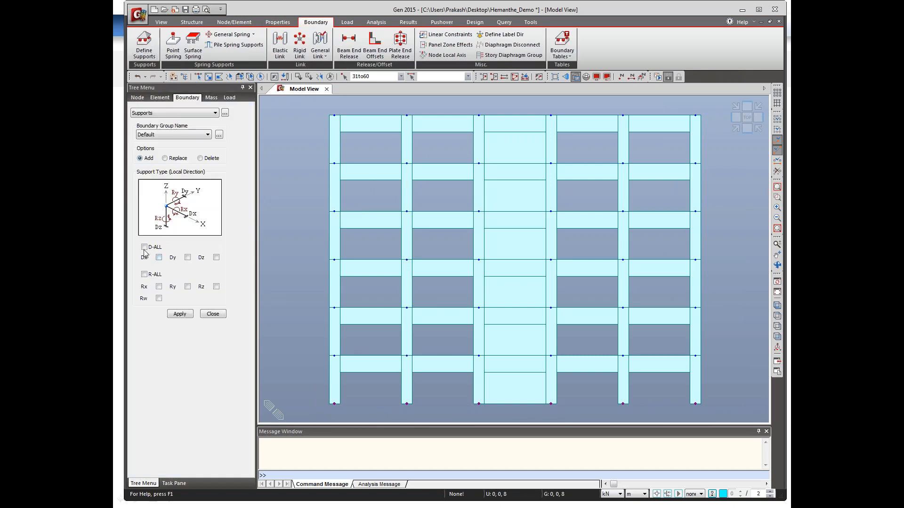
left_click(144, 275)
left_click(159, 299)
left_click(179, 314)
left_click(777, 305)
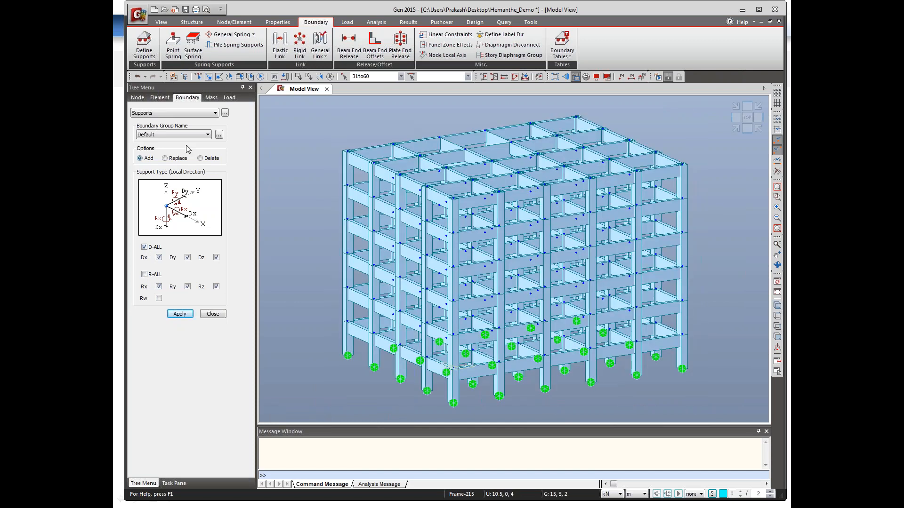
left_click(184, 77)
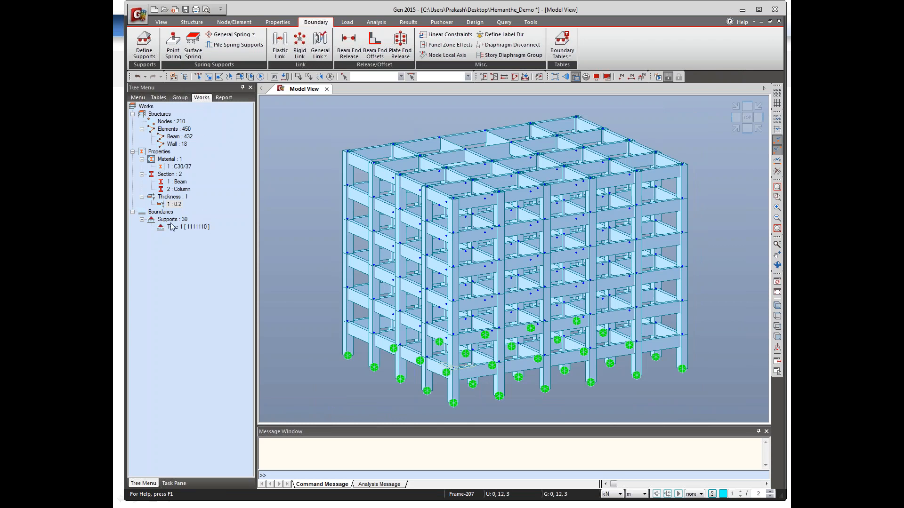
Step: Create a static load case named DL of type Dead Load (D)
left_click(347, 22)
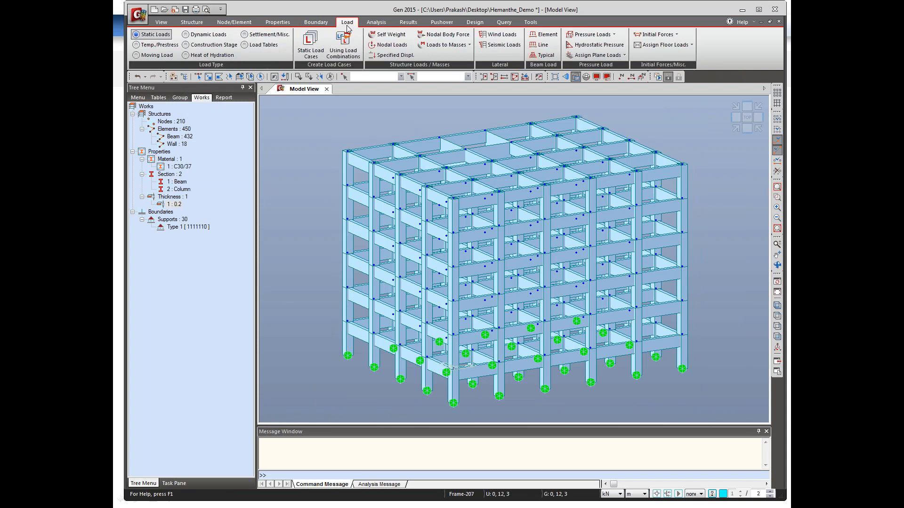
left_click(315, 52)
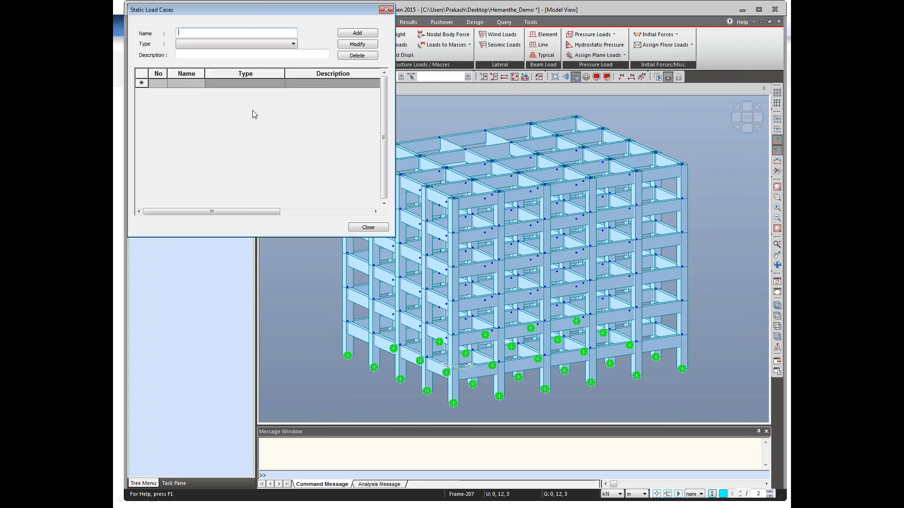
left_click(365, 35)
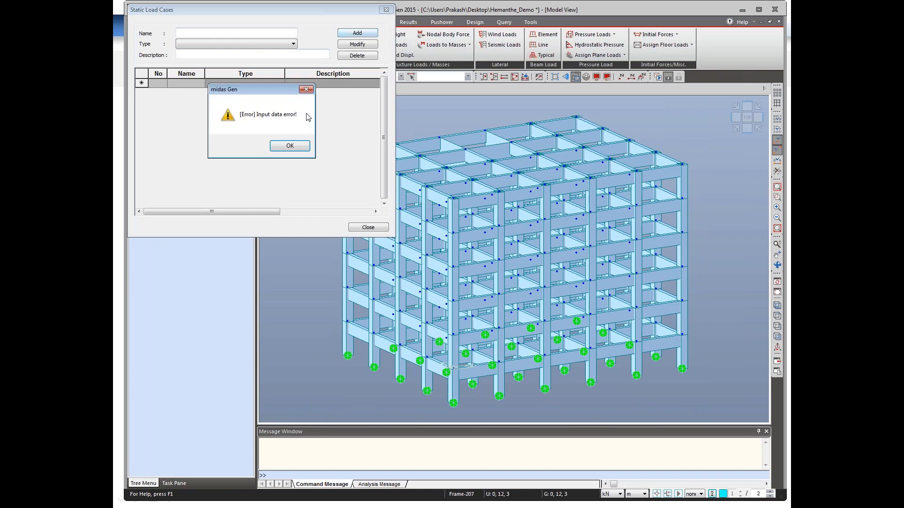
left_click(290, 146)
left_click(219, 33)
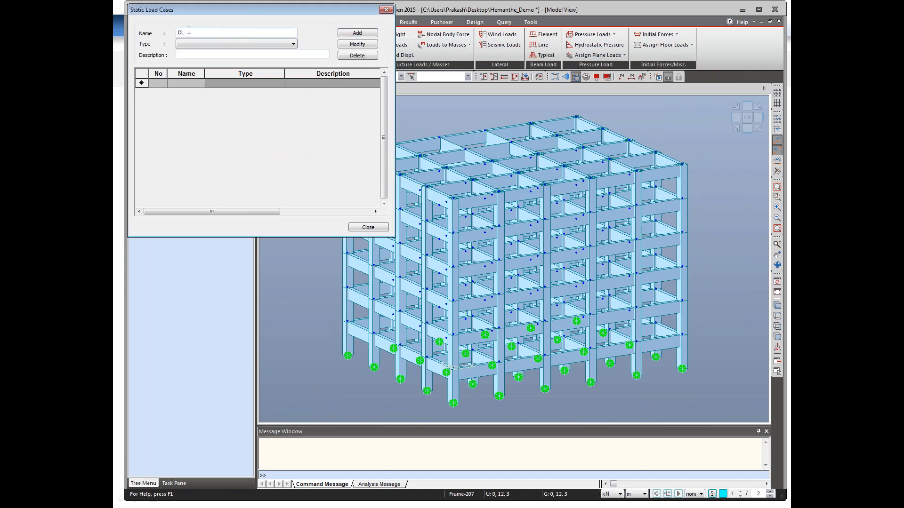
left_click(235, 44)
left_click(202, 51)
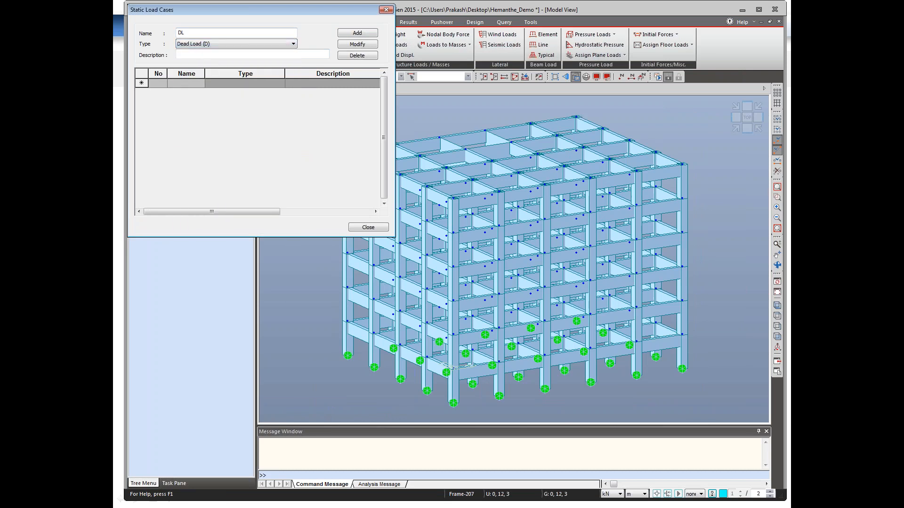
left_click(358, 33)
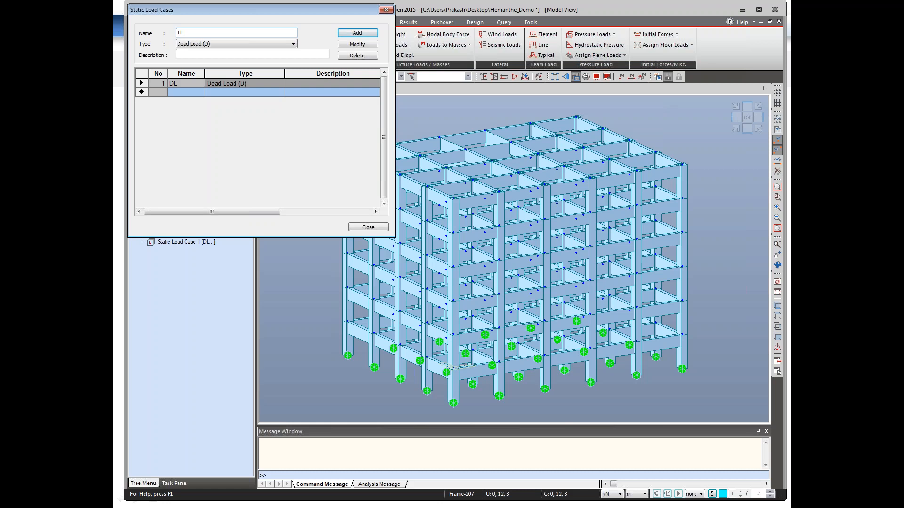
Step: Add three more static load cases named LL, WX and WY, keeping the Dead Load (D) type
left_click(356, 33)
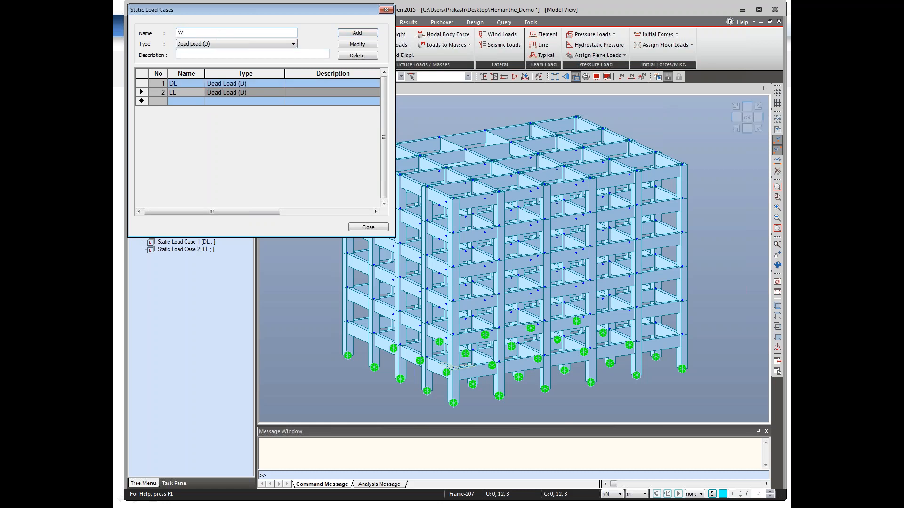
left_click(351, 34)
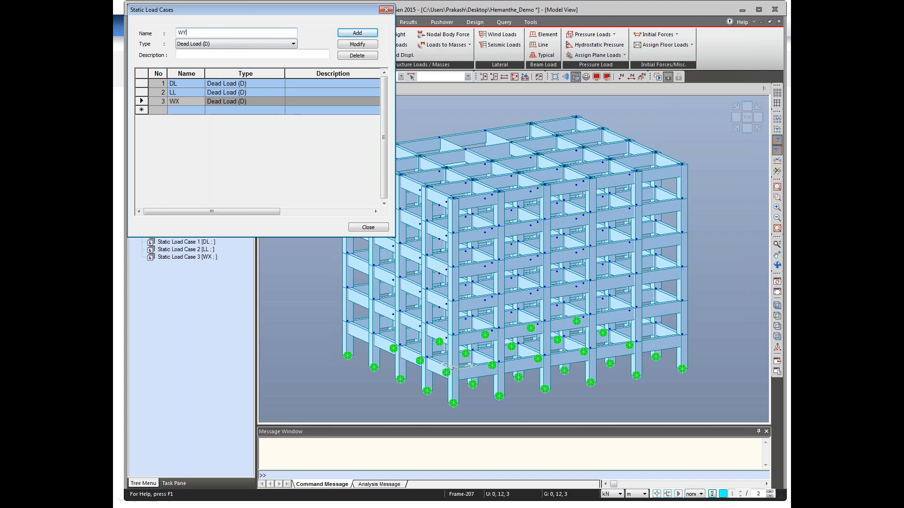
type("WY")
key("Return")
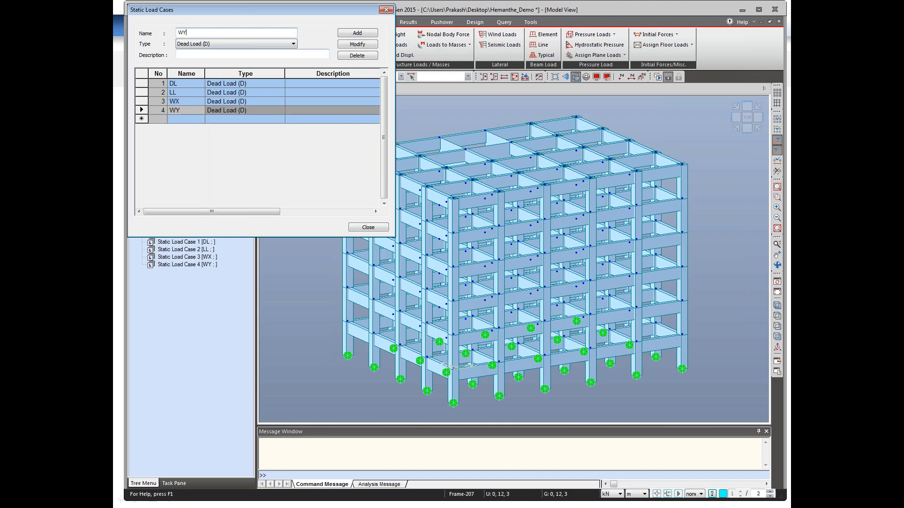
Step: Change the type of load case LL to Live Load (L)
left_click(268, 92)
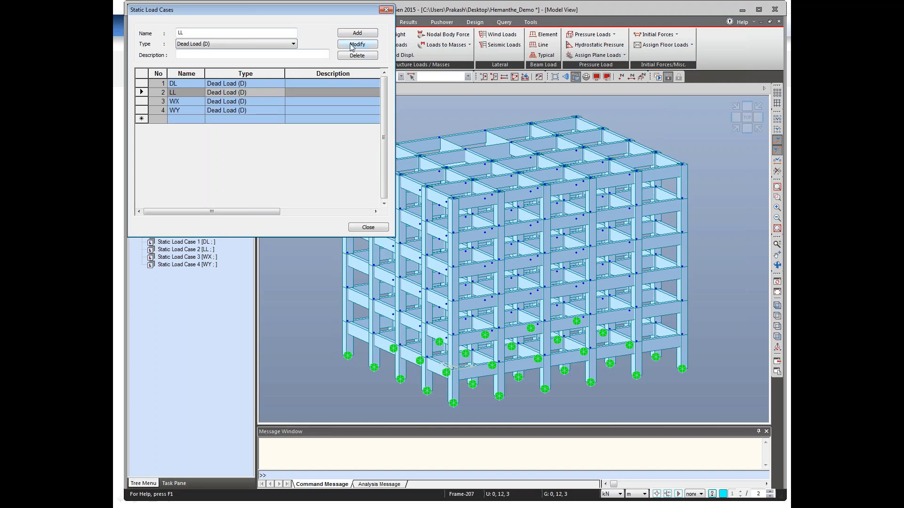
left_click(286, 43)
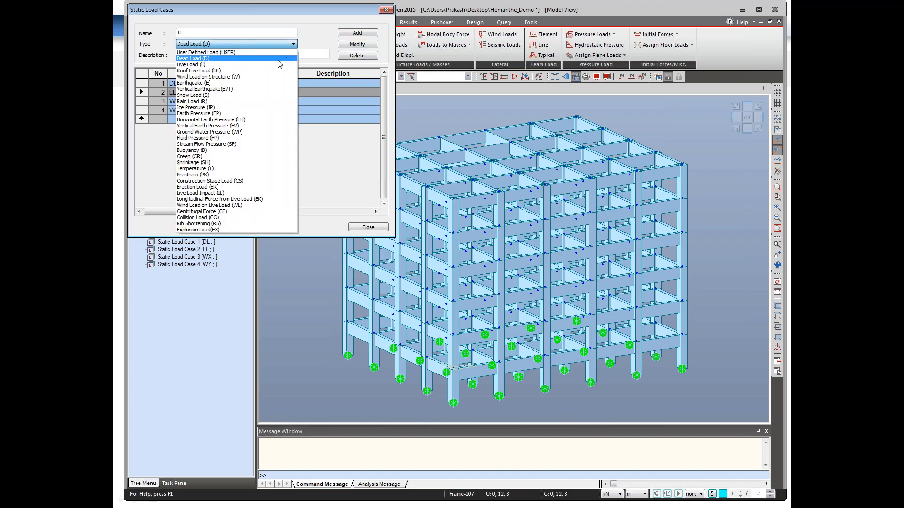
left_click(280, 64)
left_click(351, 46)
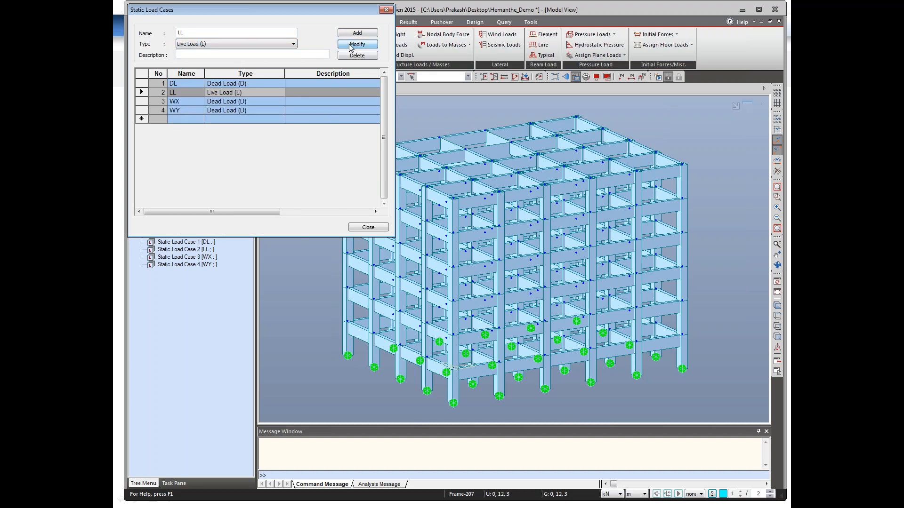
Step: Change the type of load cases WX and WY to Wind Load on Structure (W)
left_click(250, 101)
left_click(242, 42)
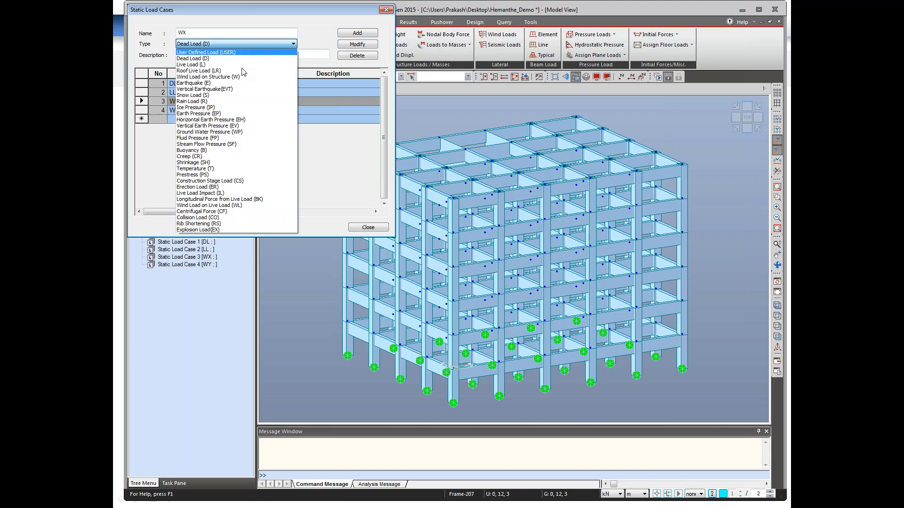
left_click(242, 77)
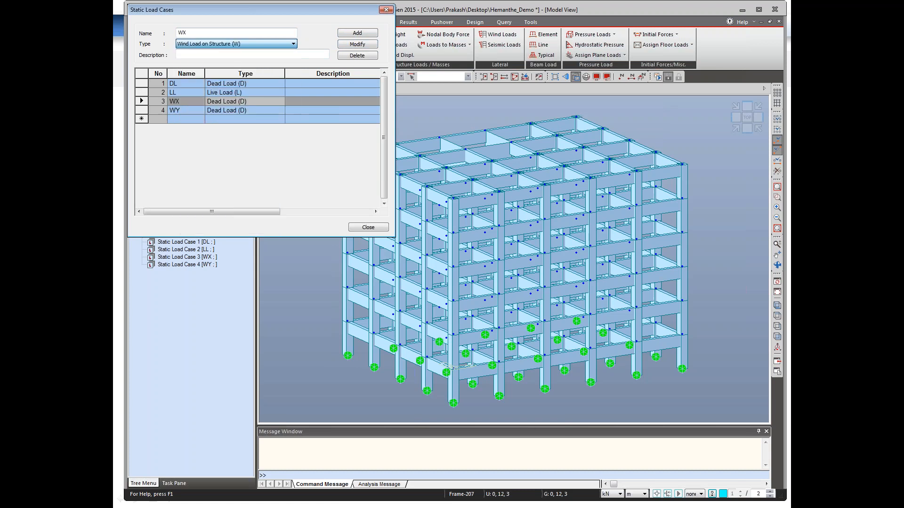
left_click(356, 44)
left_click(250, 110)
left_click(250, 44)
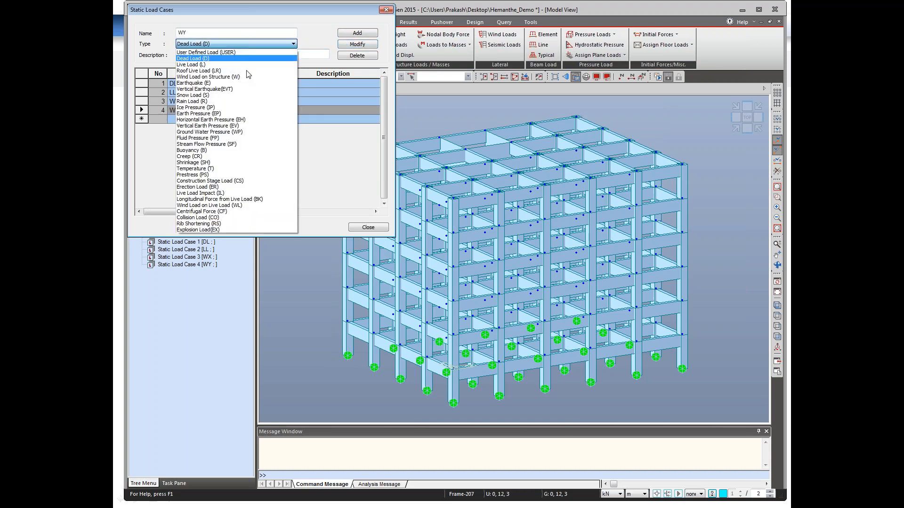
left_click(243, 78)
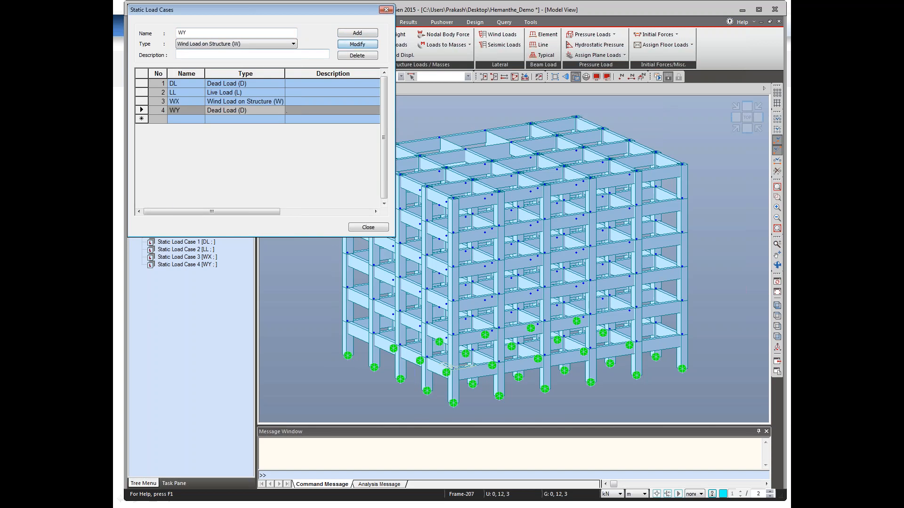
left_click(356, 44)
Step: Add static load cases EX and EY of type Earthquake (E) and close the load case definition
left_click(215, 33)
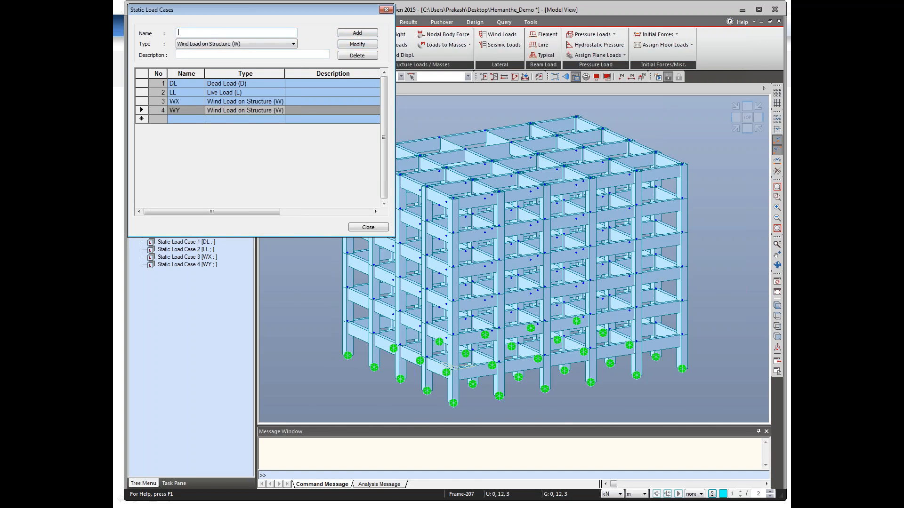
left_click(203, 44)
left_click(208, 83)
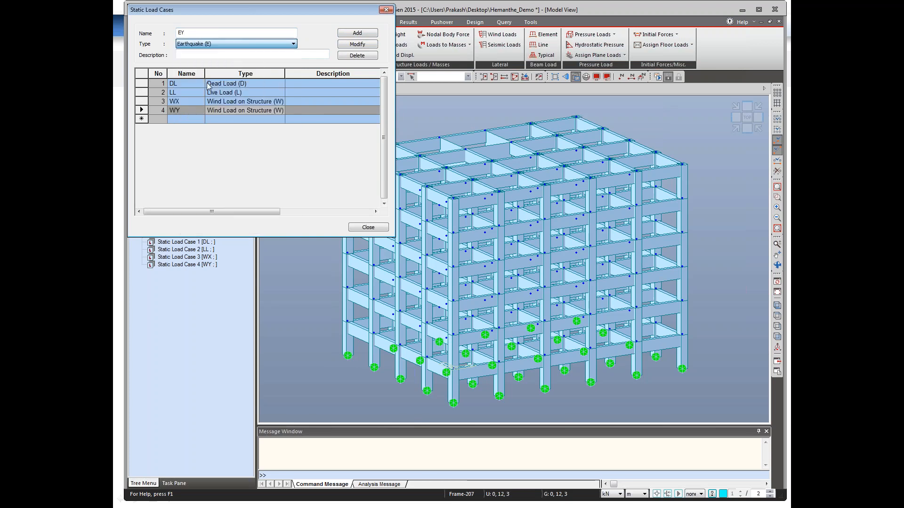
left_click(214, 32)
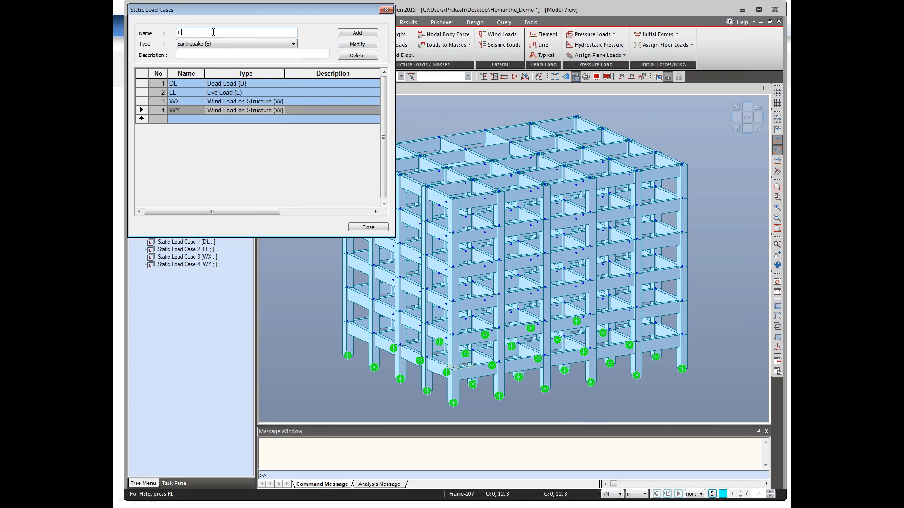
left_click(358, 33)
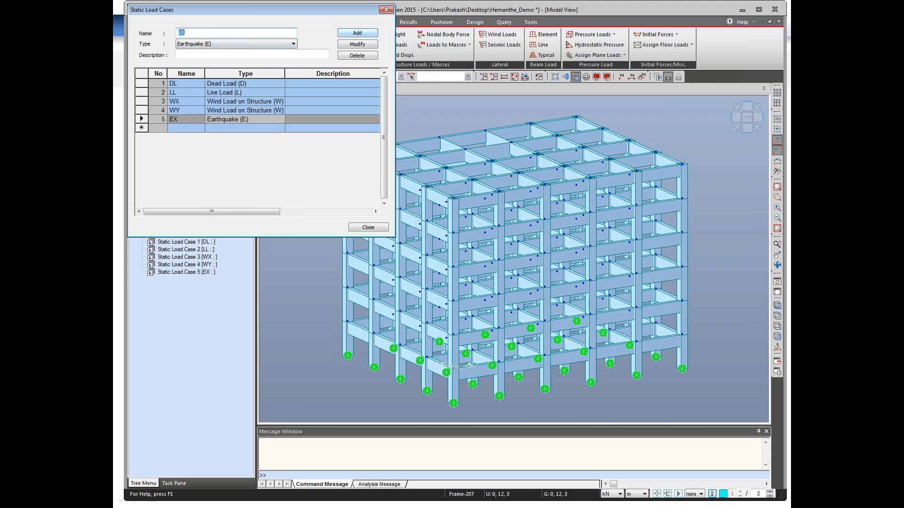
type("EY")
left_click(357, 33)
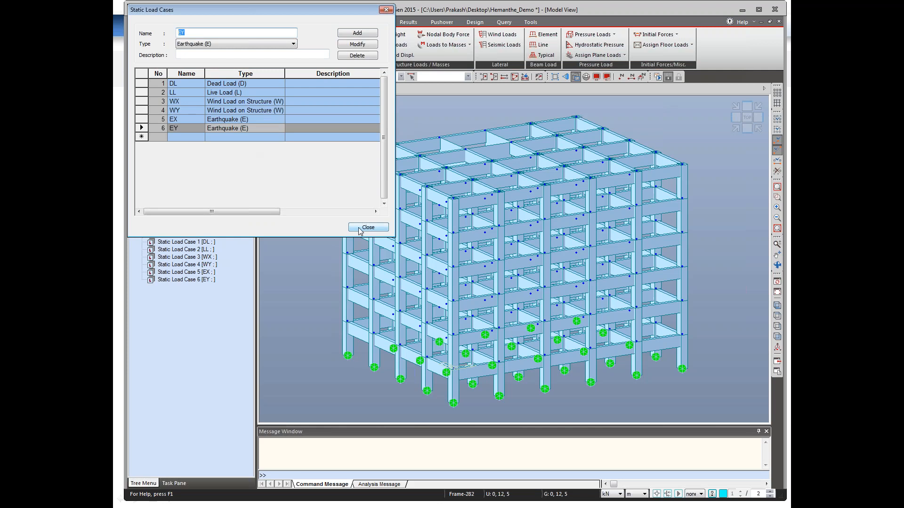
left_click(212, 33)
left_click(370, 228)
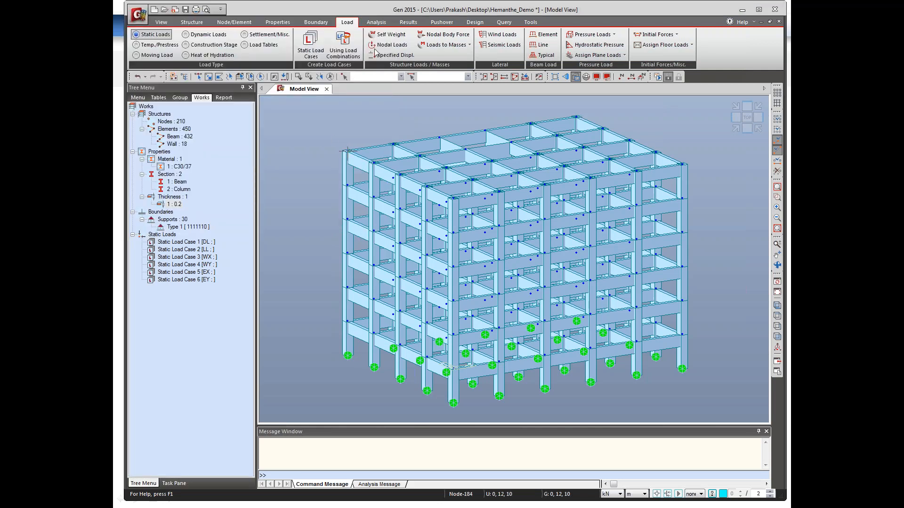
Step: Add self weight to load case DL with a Z factor of -1 and check its entry under the static loads
left_click(389, 37)
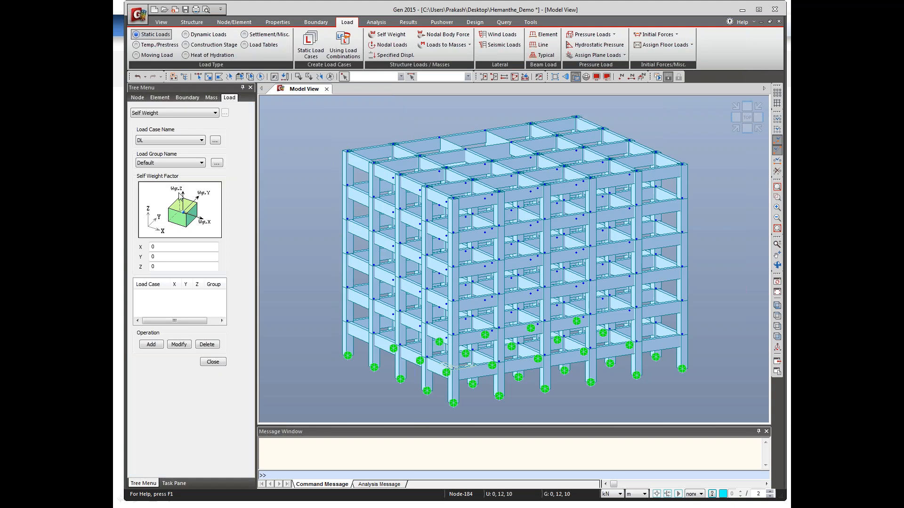
left_click(166, 246)
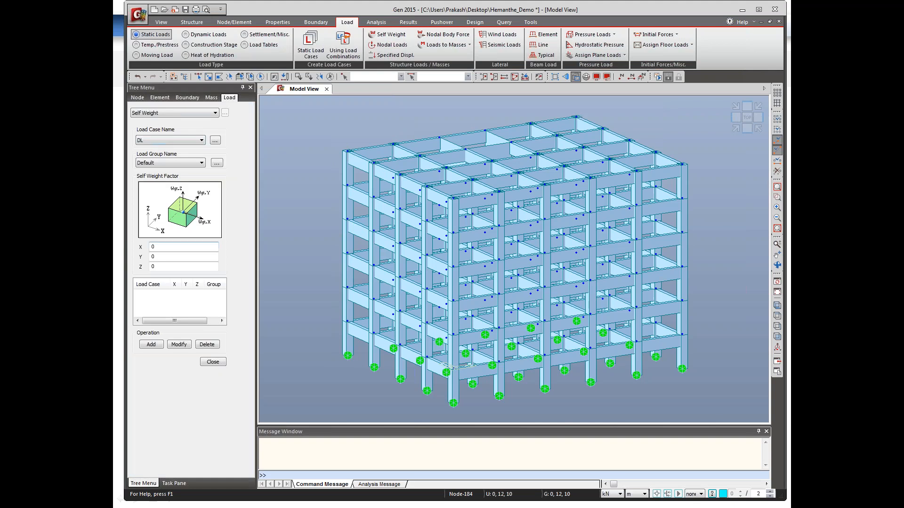
left_click(170, 266)
type("-1")
left_click(150, 345)
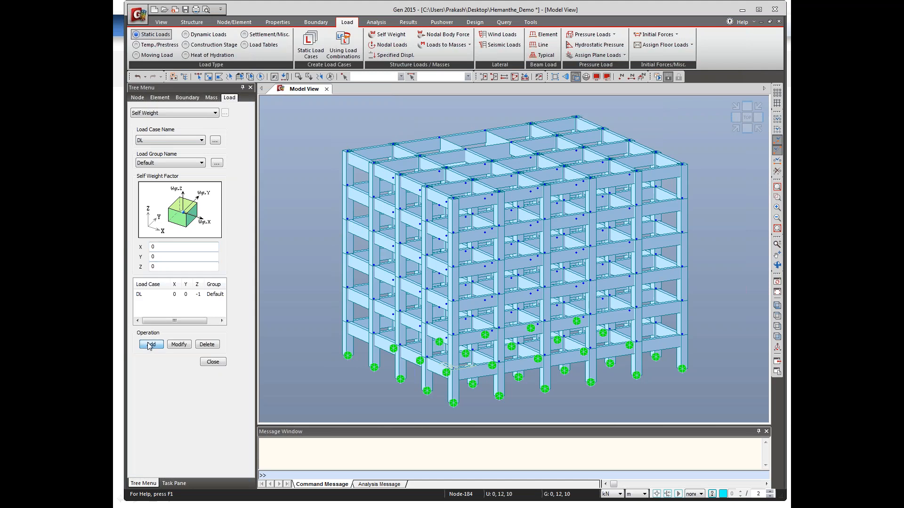
left_click(211, 362)
right_click(188, 251)
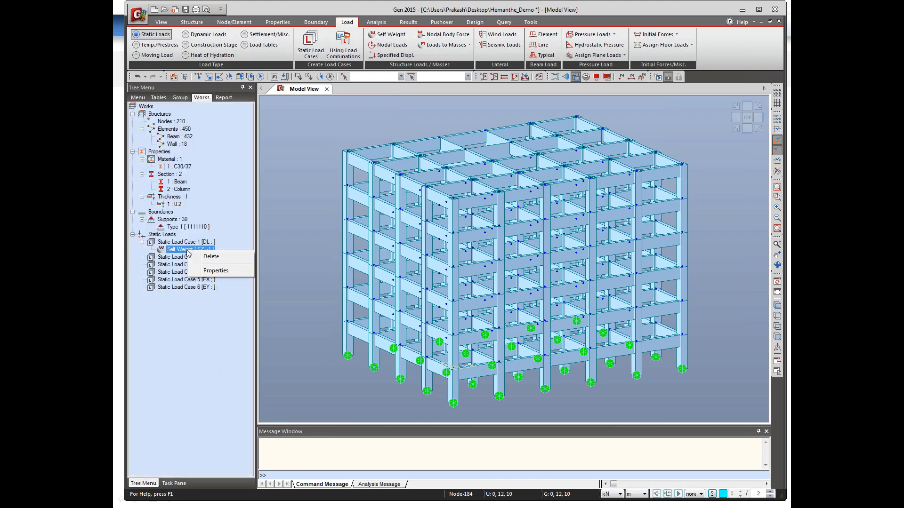
left_click(181, 249)
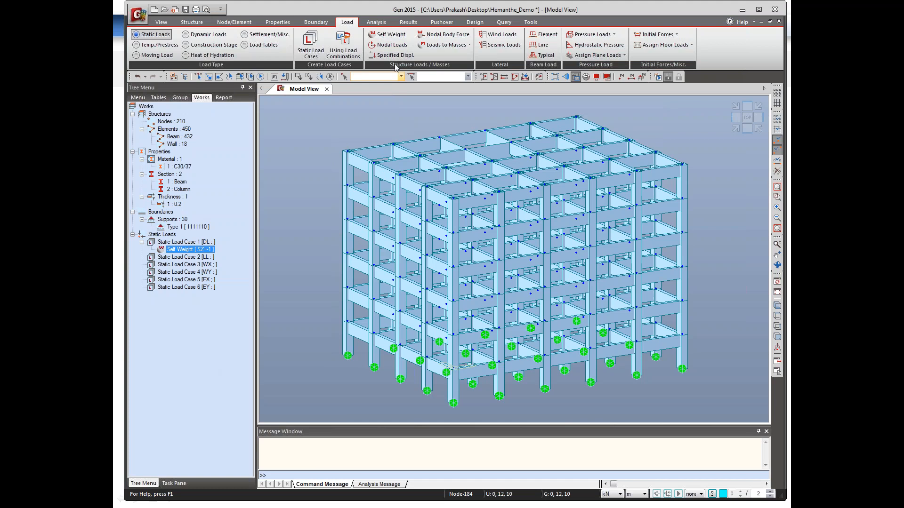
Step: Start defining a floor load type named Floor Loads with a load of -4 kN/m^2 for load case DL
left_click(691, 45)
left_click(678, 56)
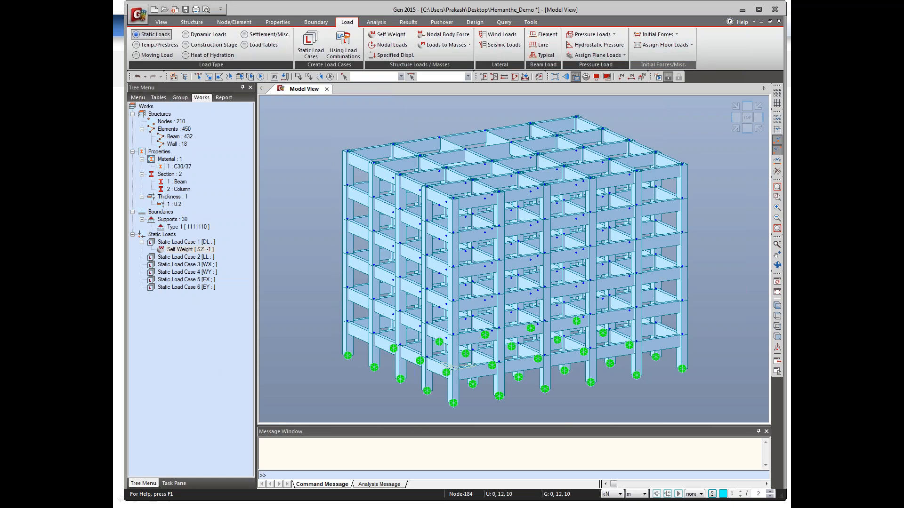
left_click_drag(722, 11, 487, 17)
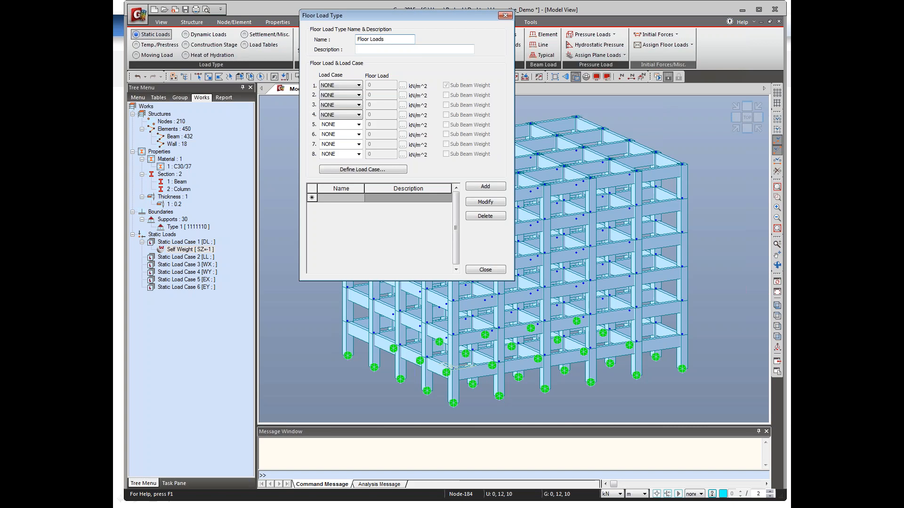
left_click(357, 86)
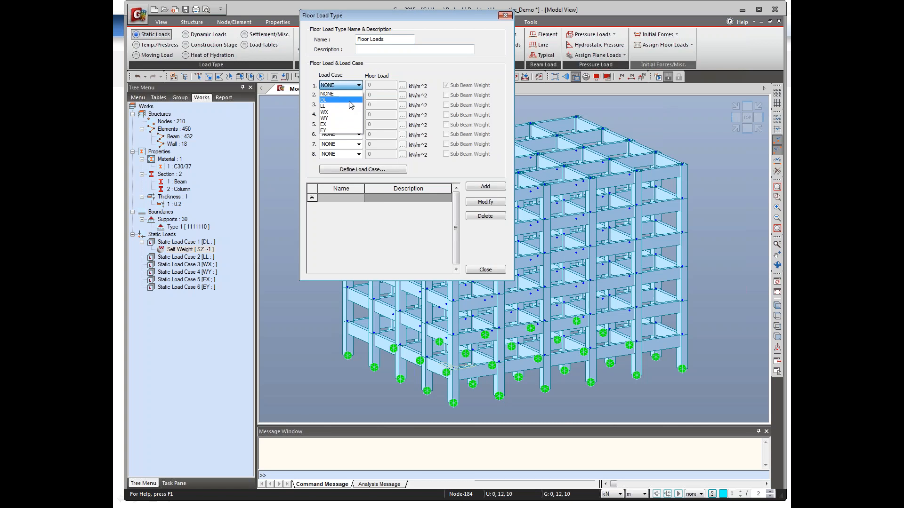
left_click(346, 100)
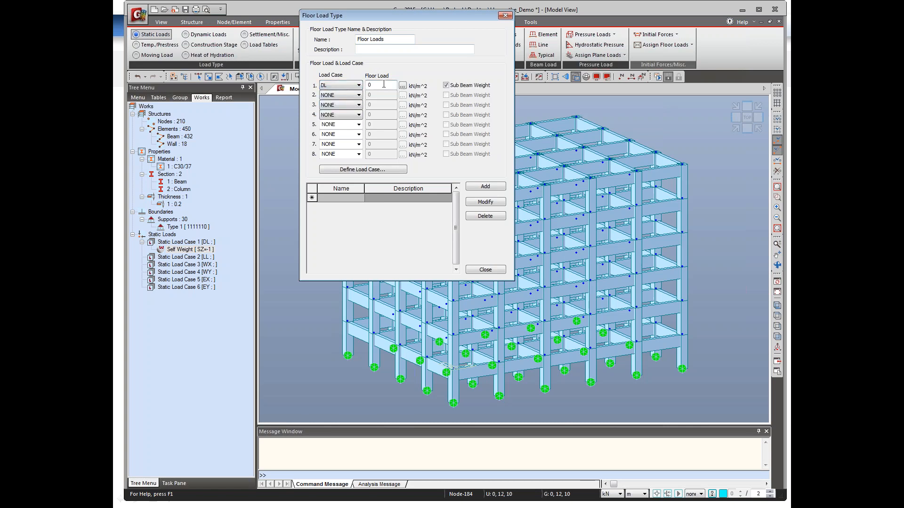
type("-4")
Step: Give load case LL a floor load of -2 kN/m^2, add the Floor Loads type and close its definition
left_click(349, 95)
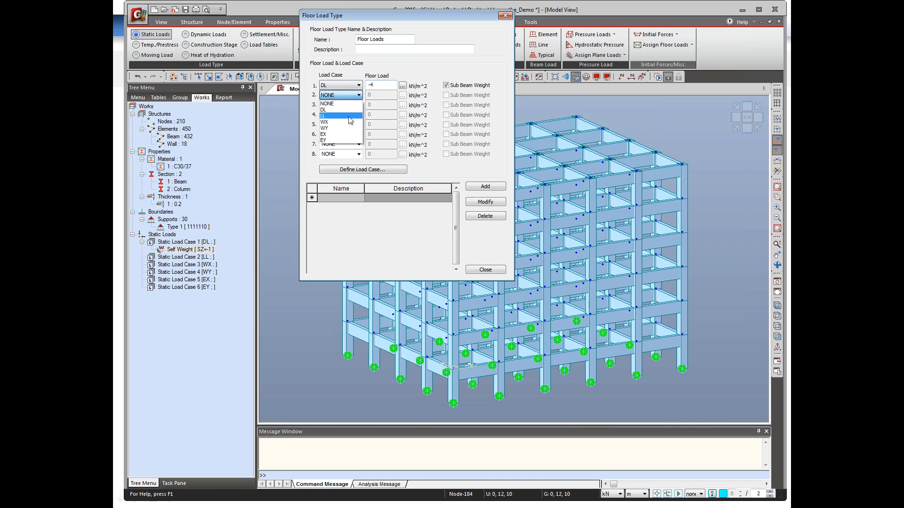
left_click(348, 117)
left_click(377, 92)
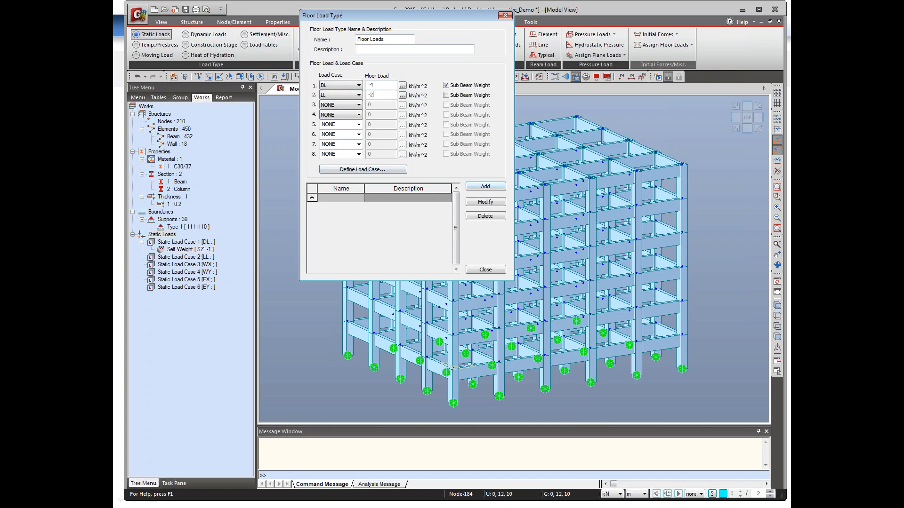
left_click(485, 186)
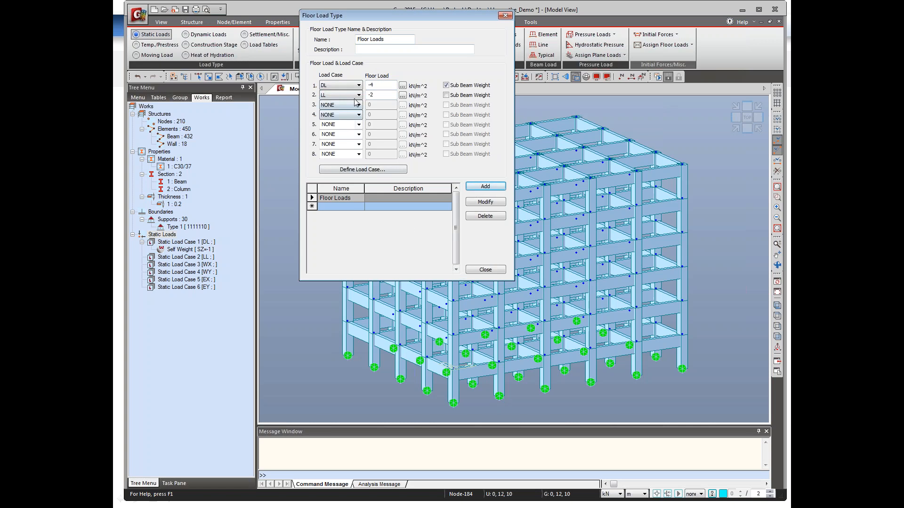
left_click(485, 269)
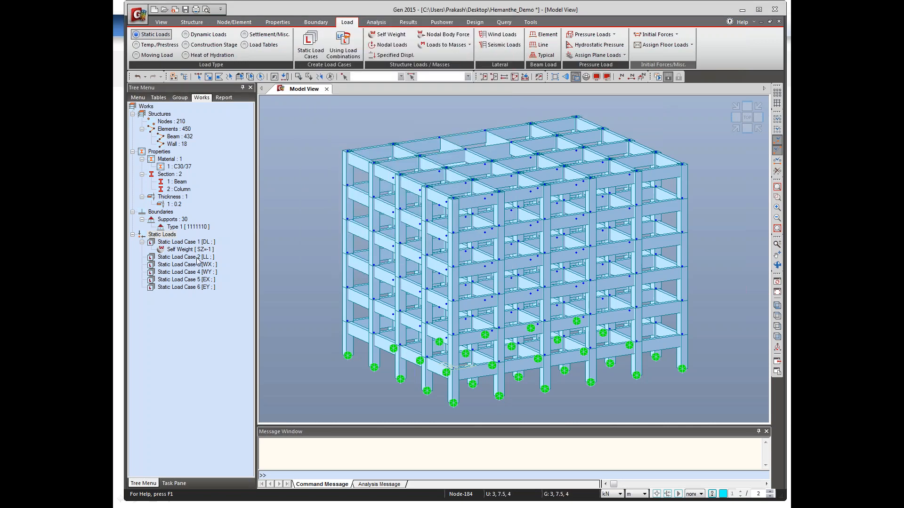
Step: Add a static load case SIDL of type Dead Load (D) and close the load case definition
left_click(311, 49)
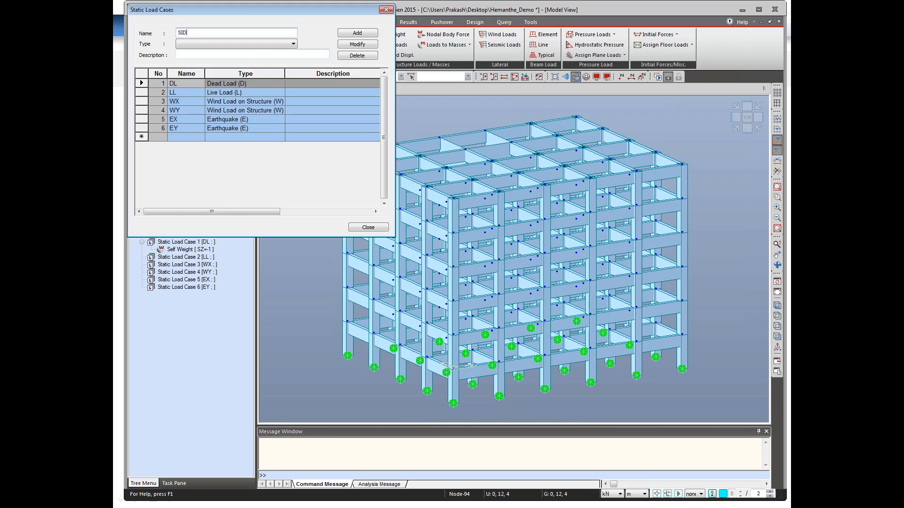
left_click(224, 44)
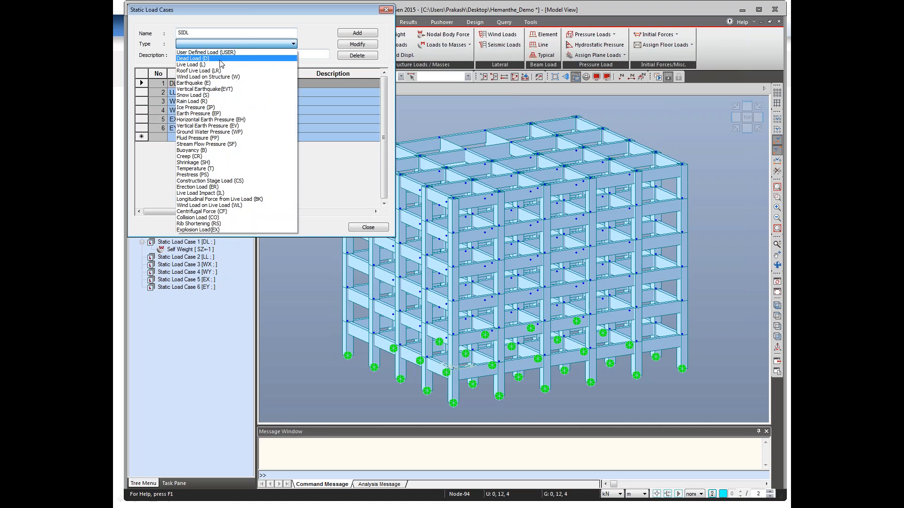
left_click(222, 51)
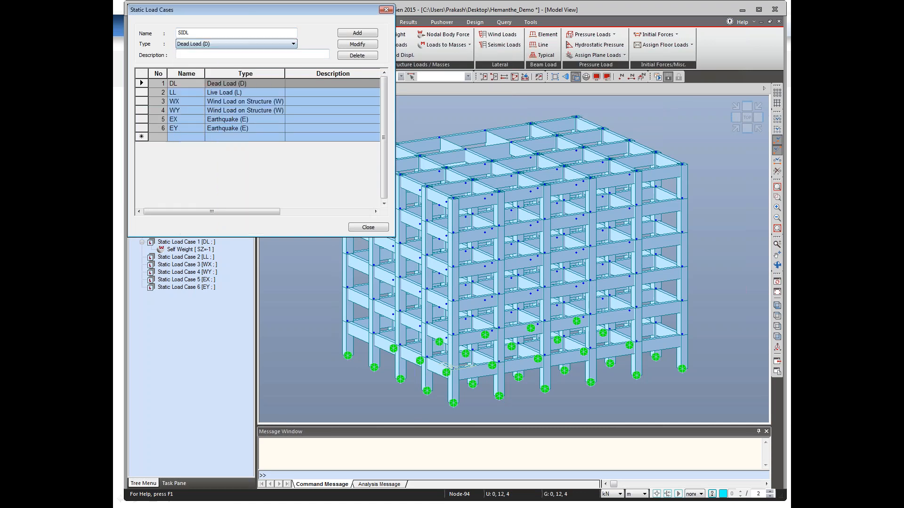
left_click(350, 36)
left_click(368, 228)
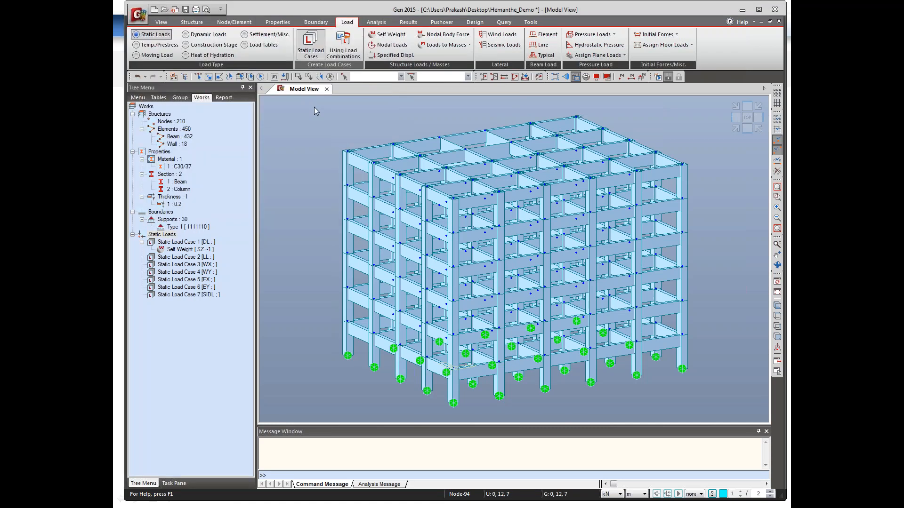
Step: Reopen the floor load type definition and replace load case DL with SIDL in the Floor Loads type
left_click(692, 45)
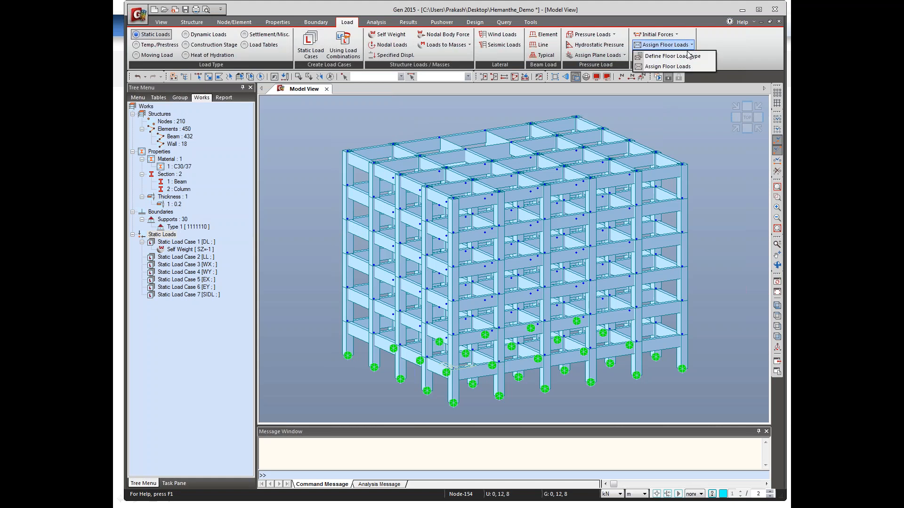
left_click(686, 57)
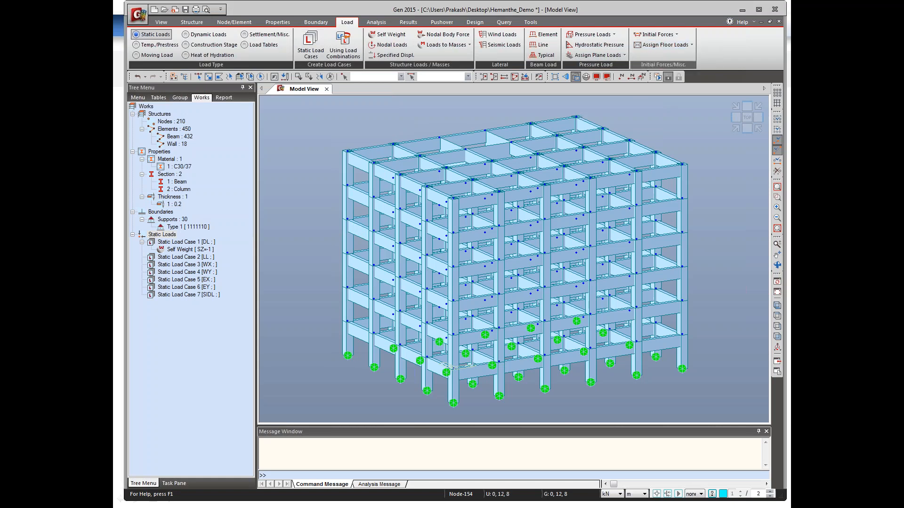
left_click_drag(792, 5, 426, 36)
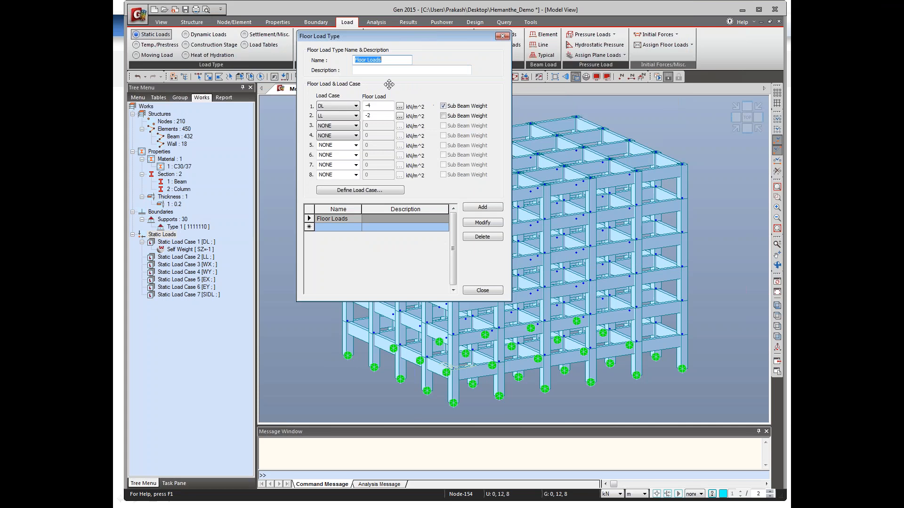
left_click(381, 60)
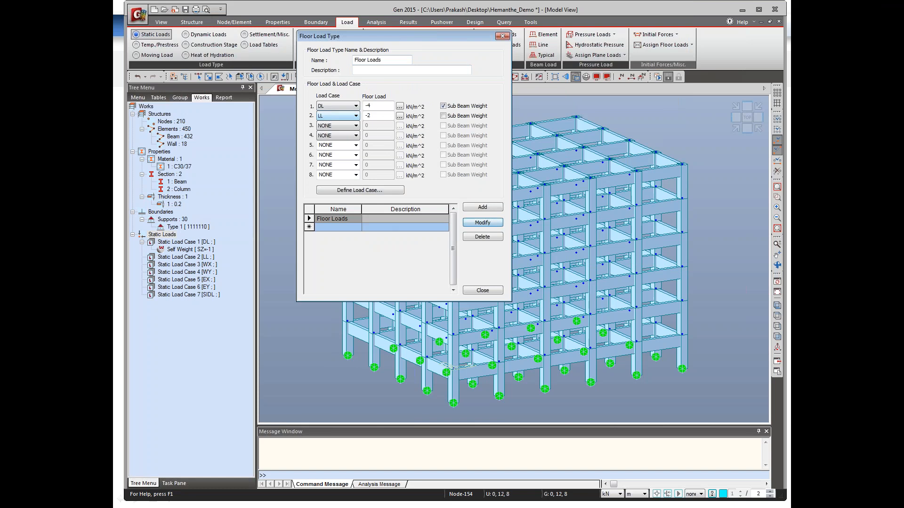
left_click(343, 110)
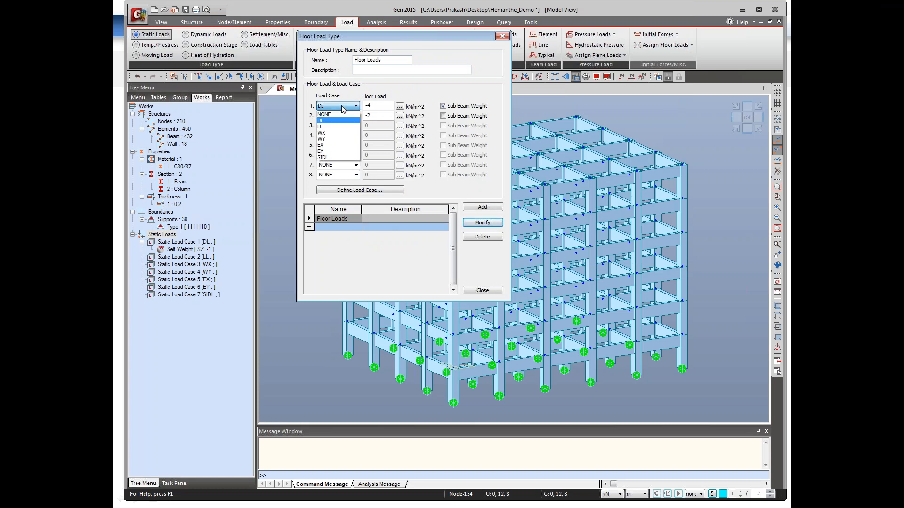
left_click(343, 158)
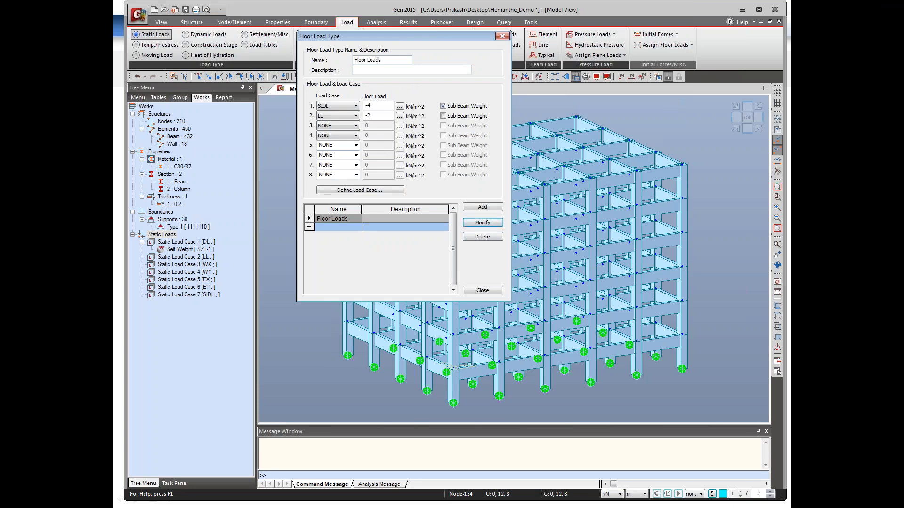
Step: Add a floor load type named roof Loads with SIDL -5 and LL -2 kN/m^2, check both types and close the definition
left_click(367, 59)
key("BackSpace")
key("BackSpace")
key("BackSpace")
key("BackSpace")
key("BackSpace")
type("roof")
left_click(369, 105)
left_click(482, 207)
left_click(346, 218)
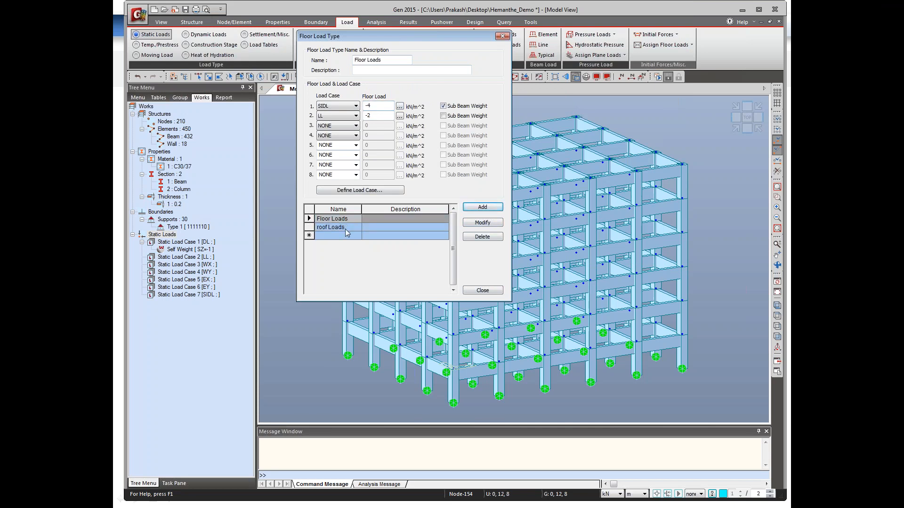
left_click(346, 228)
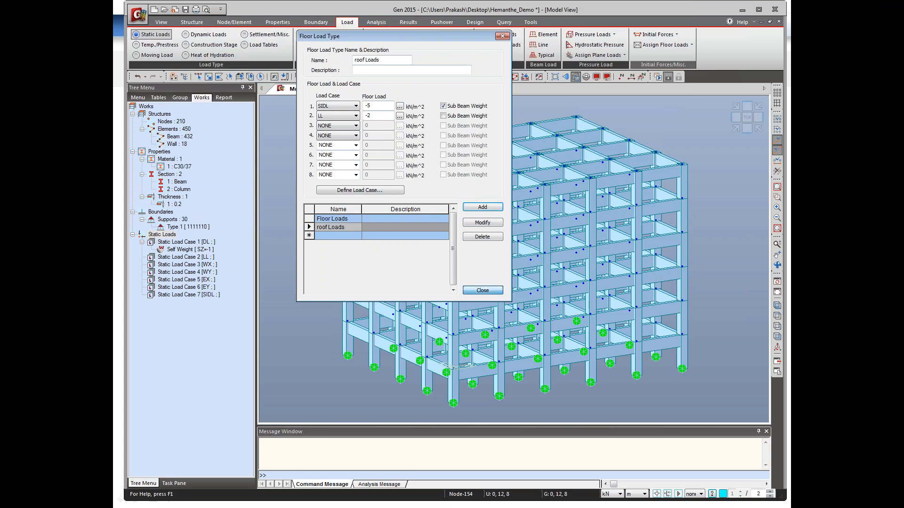
left_click(483, 290)
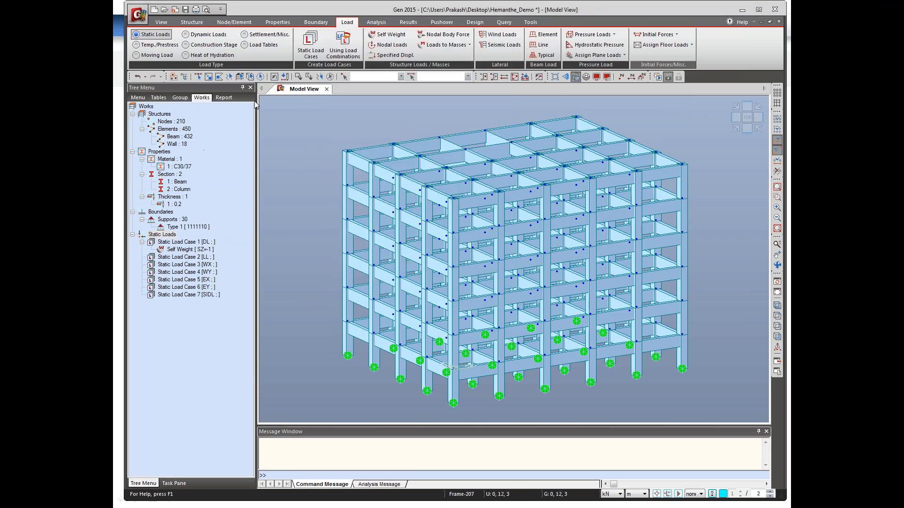
Step: Set up the Floor Loads assignment with two way distribution, polygon type unit areas allowed and load direction Global Z
left_click(691, 45)
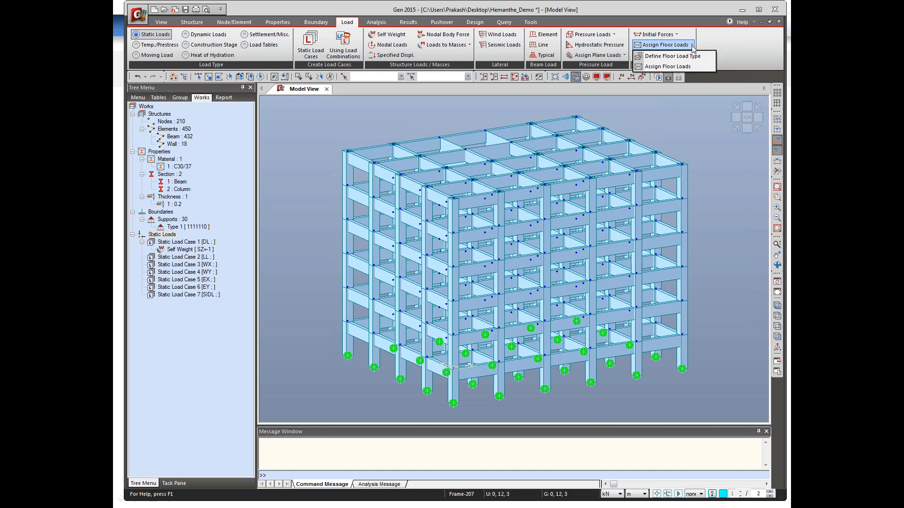
left_click(684, 66)
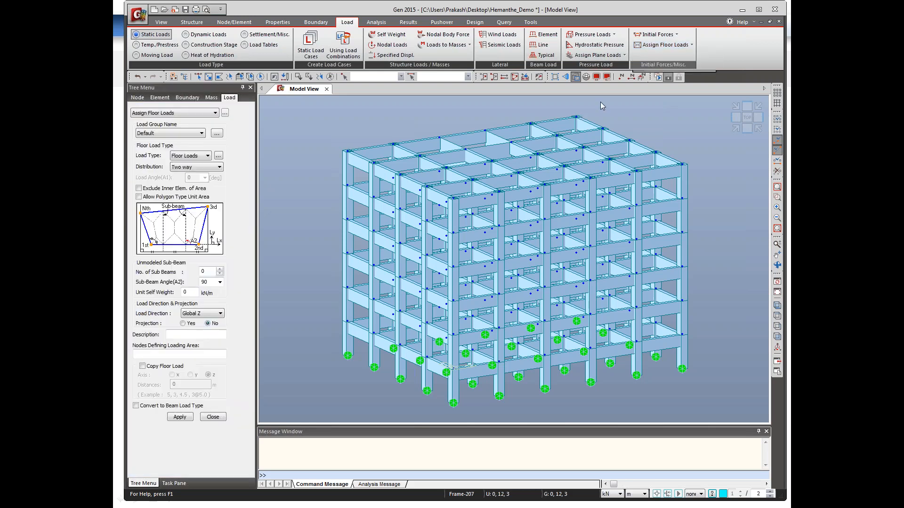
left_click(199, 168)
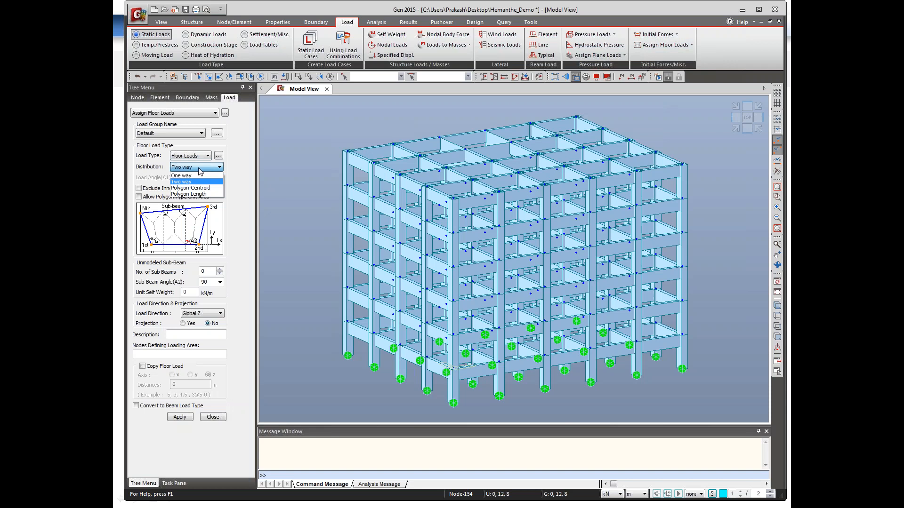
left_click(198, 169)
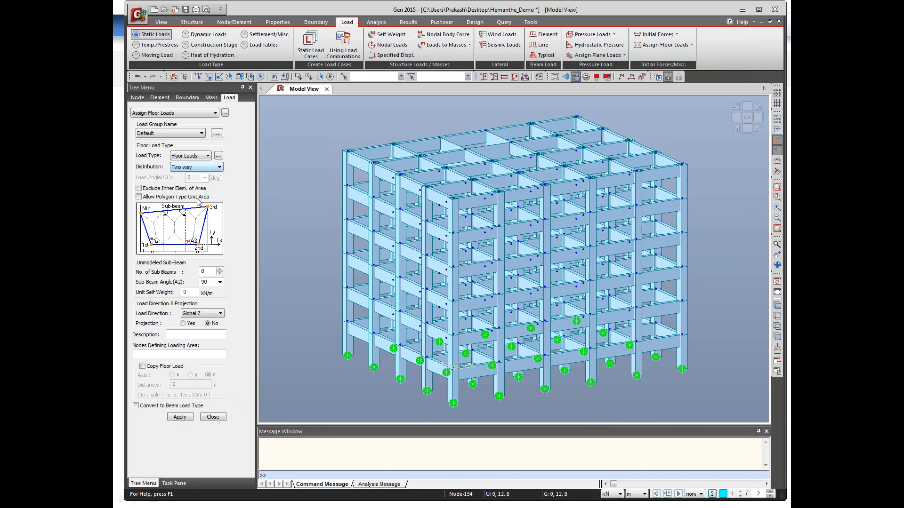
left_click(139, 197)
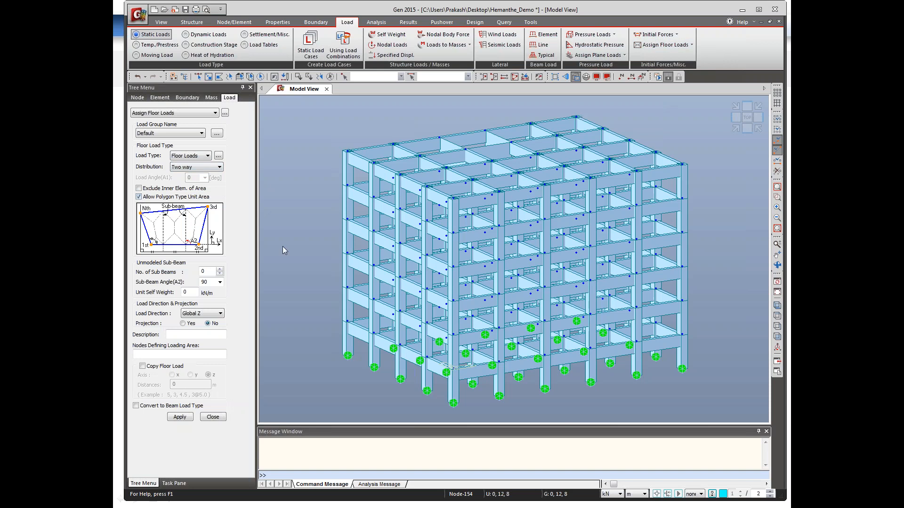
left_click(203, 314)
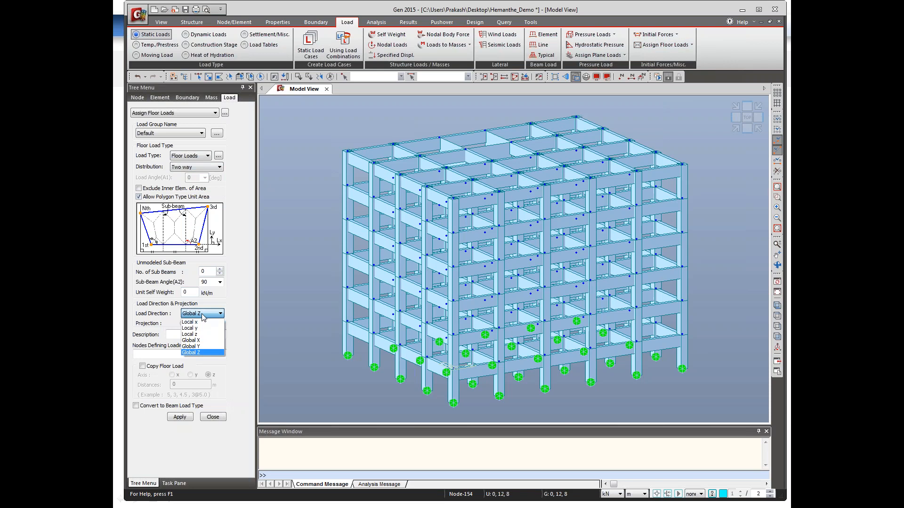
left_click(190, 352)
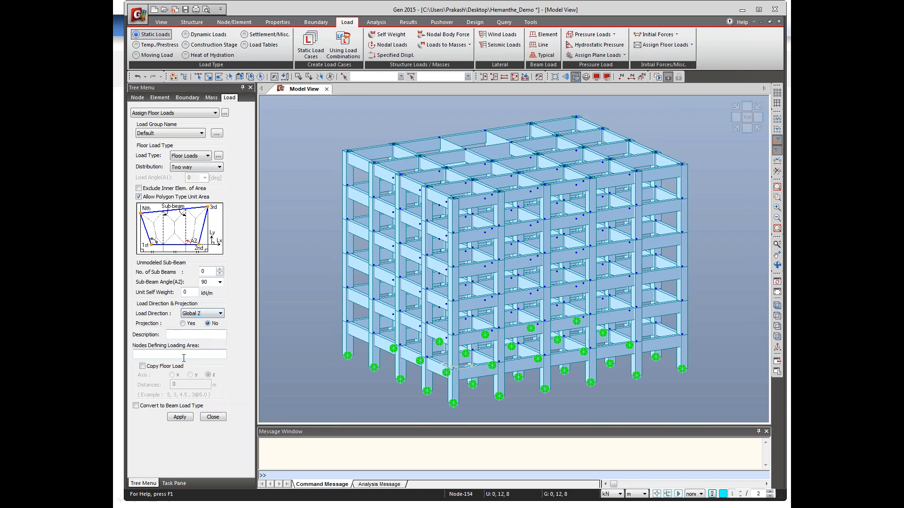
Step: Isolate the lowest floor level above the supports and show it in plan for defining the loading area by nodes
left_click(180, 355)
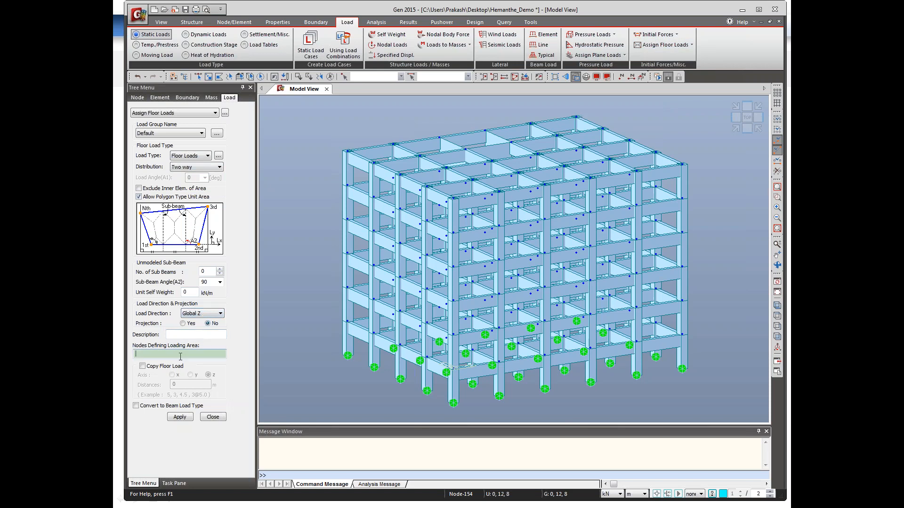
left_click(777, 337)
left_click(198, 77)
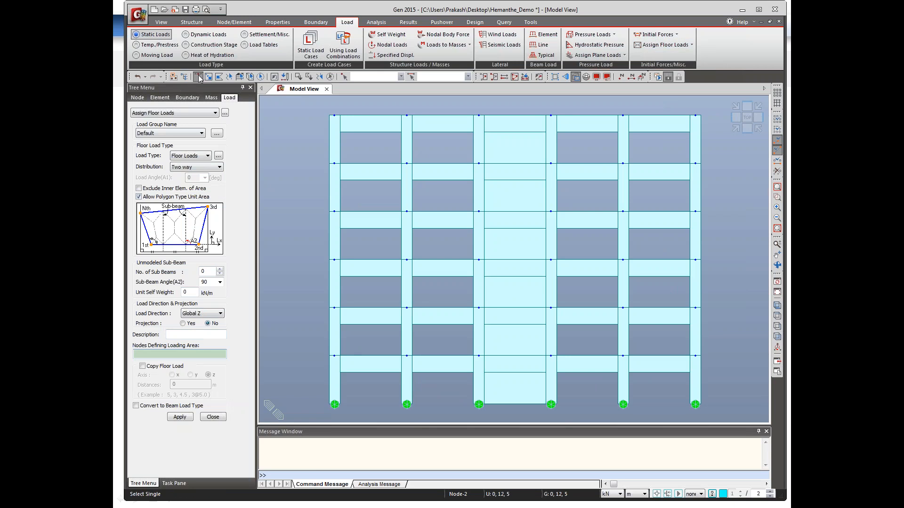
left_click_drag(320, 350, 704, 381)
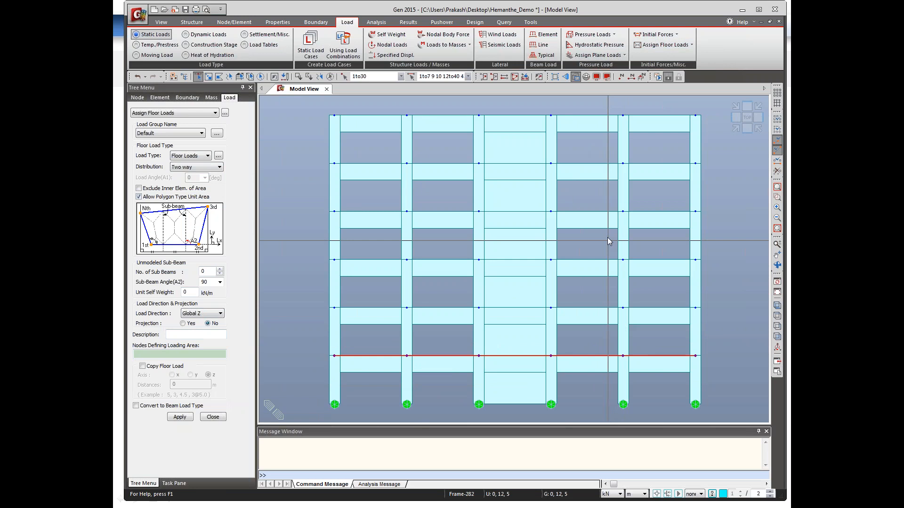
left_click(483, 77)
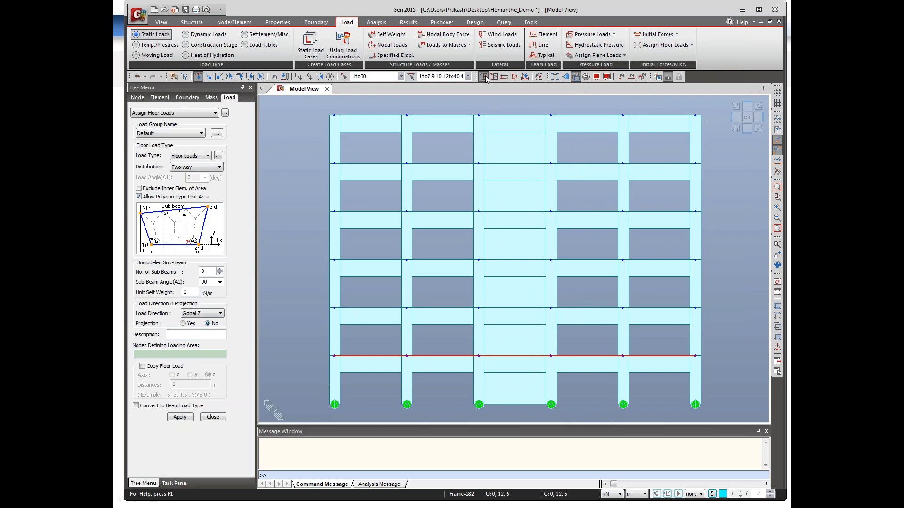
left_click(777, 316)
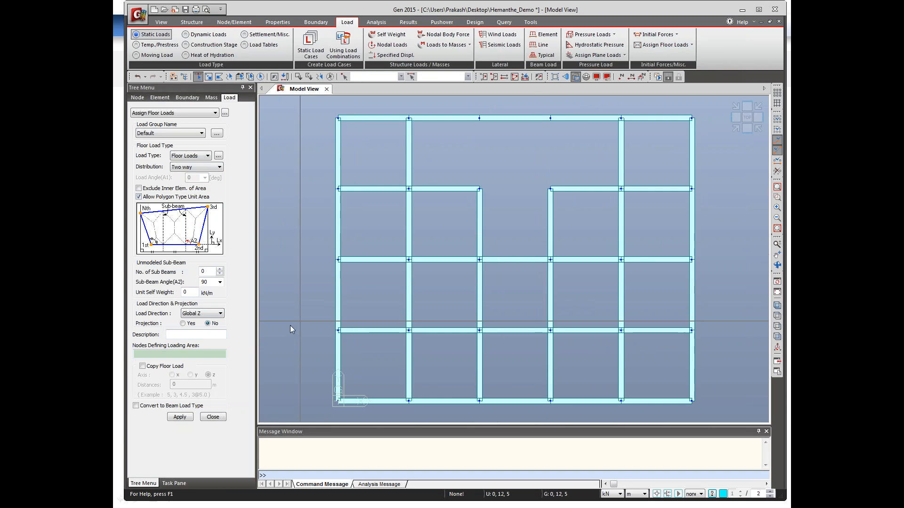
Step: Enable copying of the floor load along the z axis with distances 4@2 m and reactivate the whole model
left_click(142, 366)
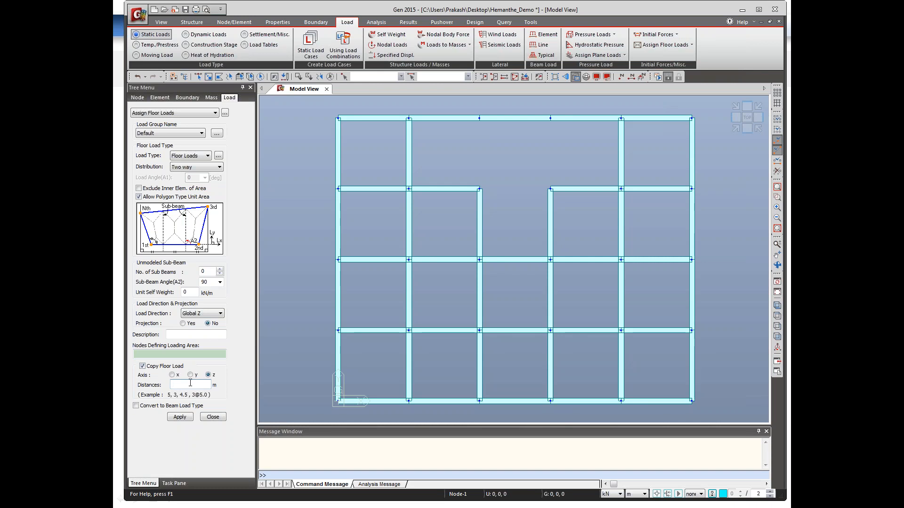
type("4@2")
left_click(517, 78)
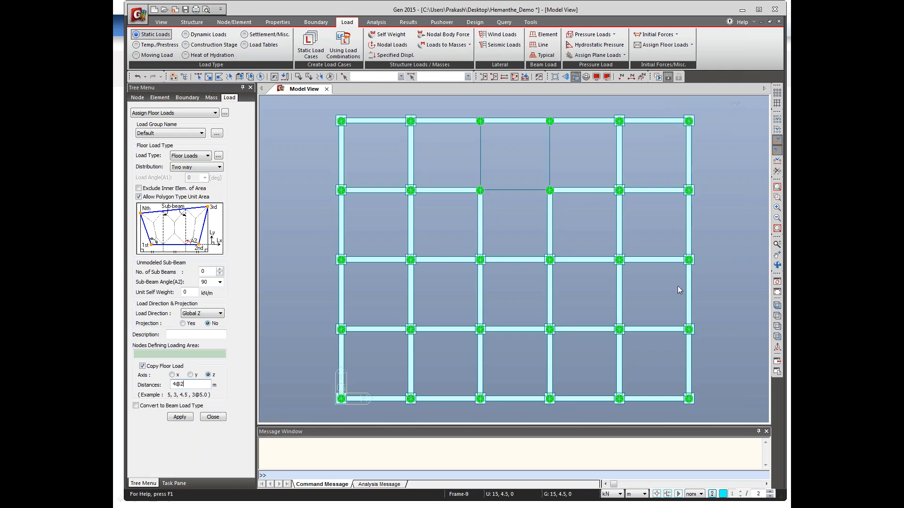
Step: Show the whole frame in isometric view and automatically generate story data for all levels from 1F to Roof
left_click(777, 337)
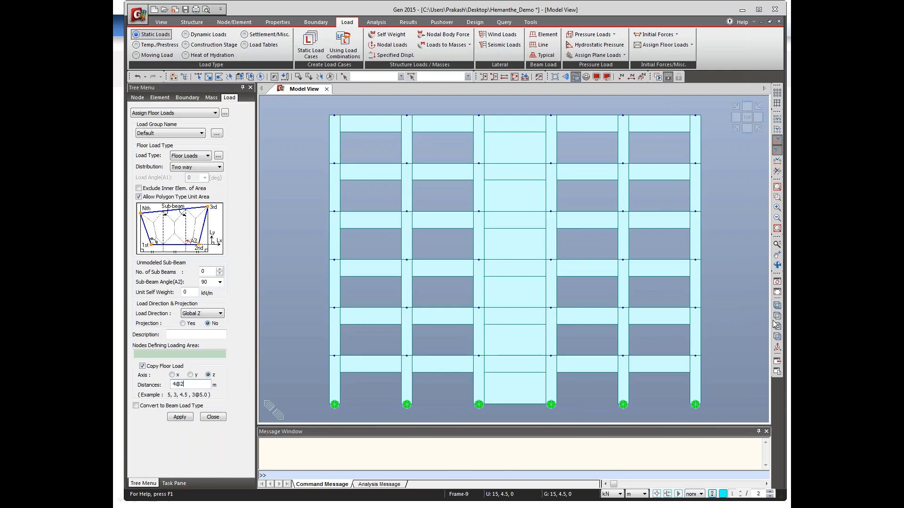
left_click(777, 305)
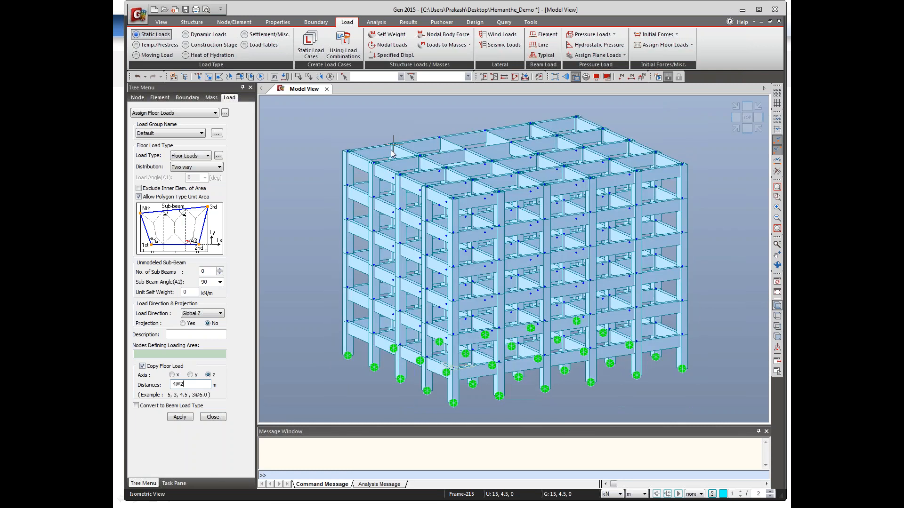
left_click(200, 23)
left_click(207, 54)
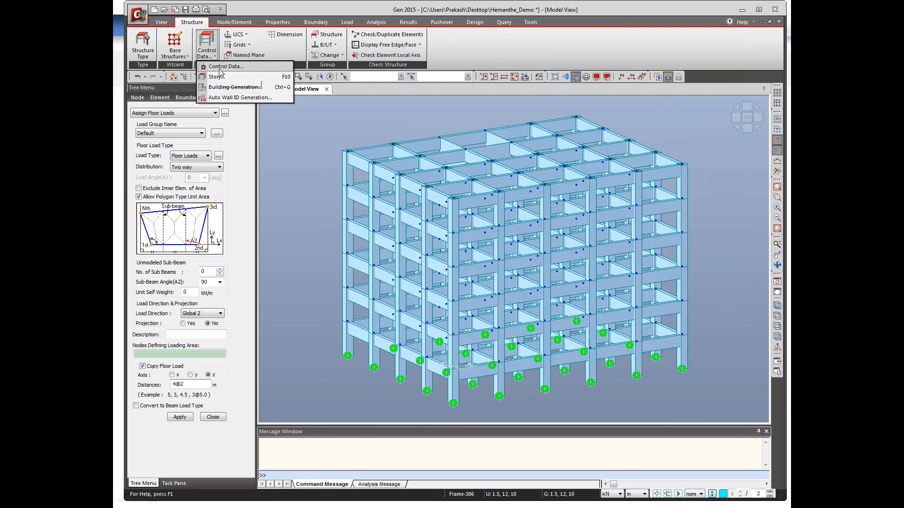
left_click(218, 77)
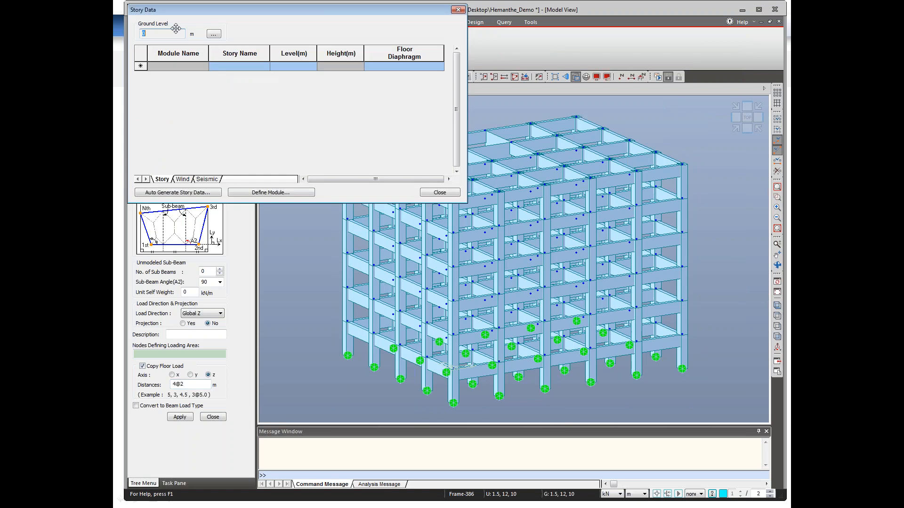
left_click(179, 193)
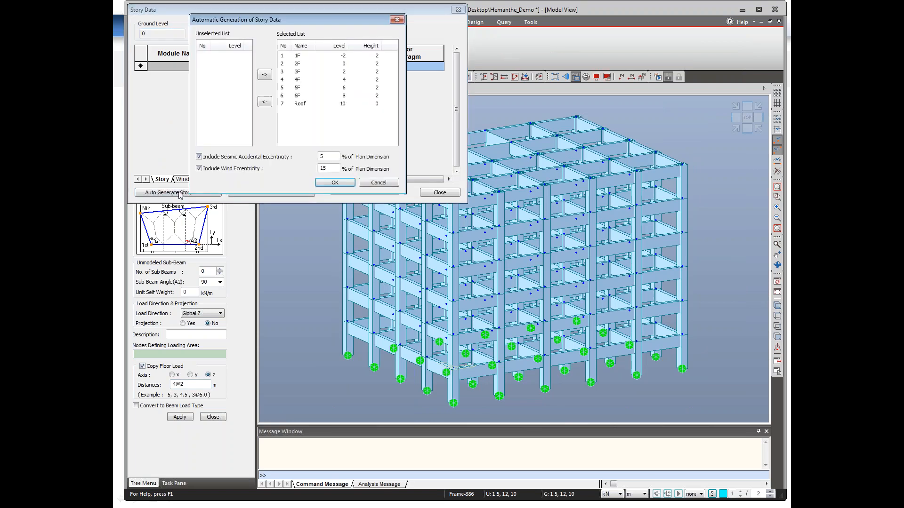
left_click(335, 183)
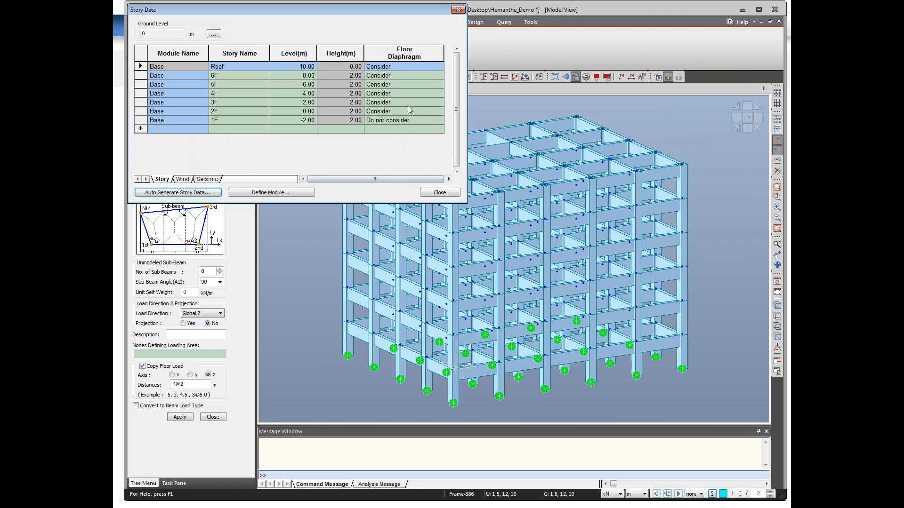
Step: Set the floor diaphragm of story 1F to Consider and close the story data
left_click(395, 69)
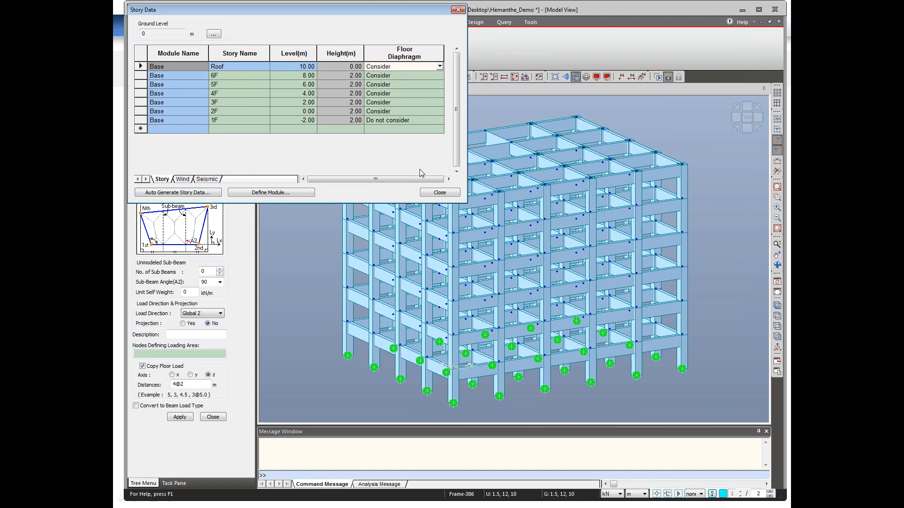
left_click(422, 121)
left_click(440, 121)
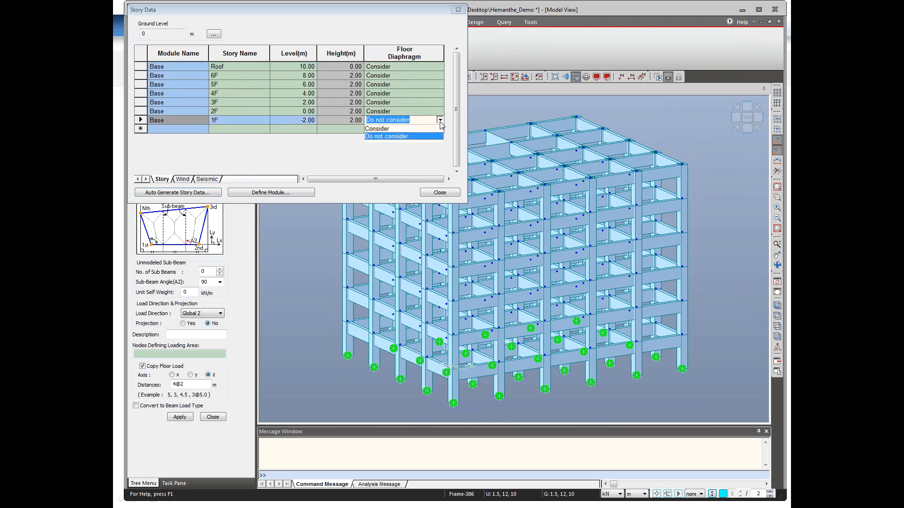
left_click(384, 129)
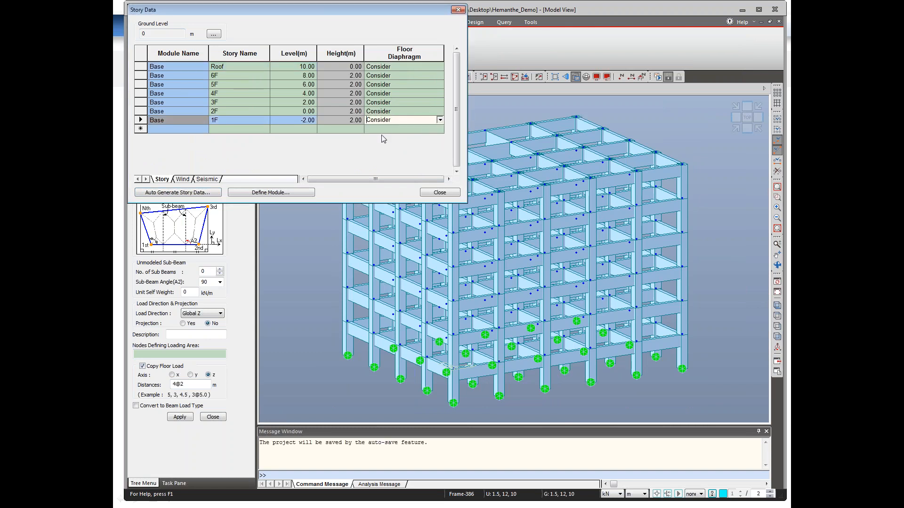
left_click(431, 194)
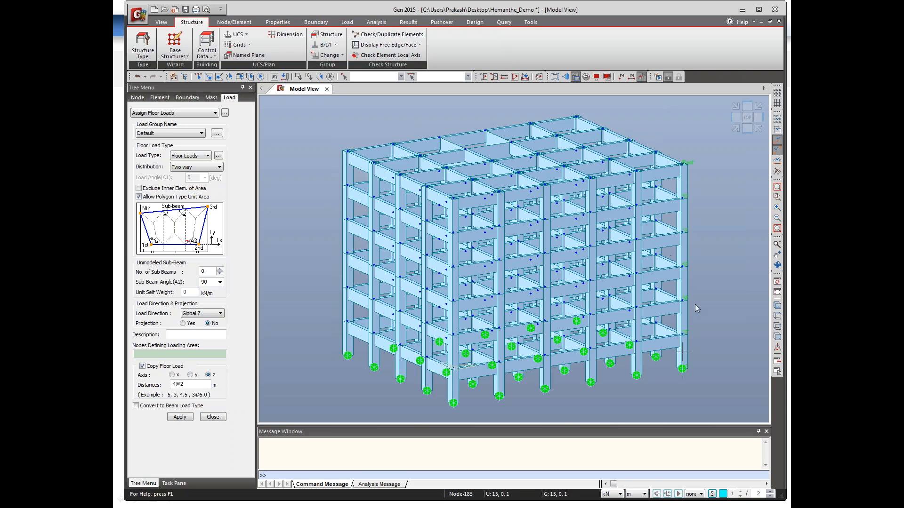
Step: Activate story 1F by identity with the +Both option and with +Below, and reactivate the whole model
left_click(642, 77)
left_click(526, 77)
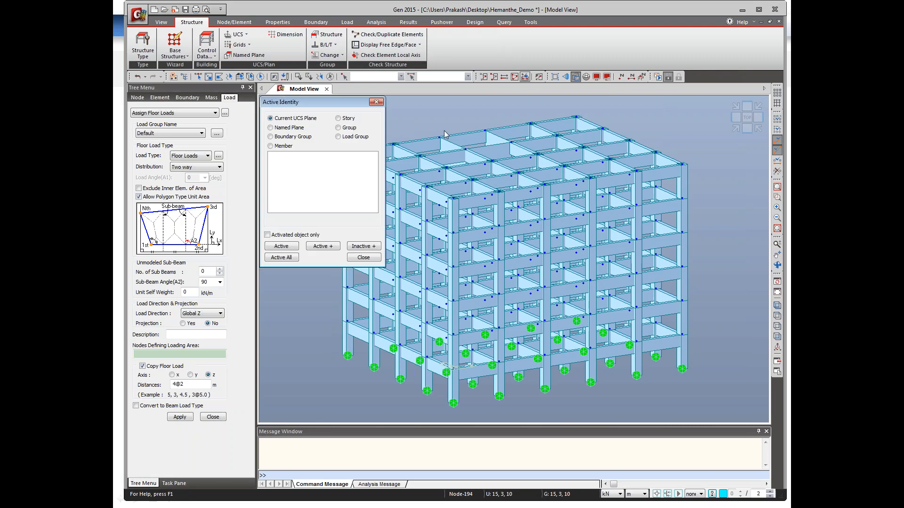
left_click(338, 118)
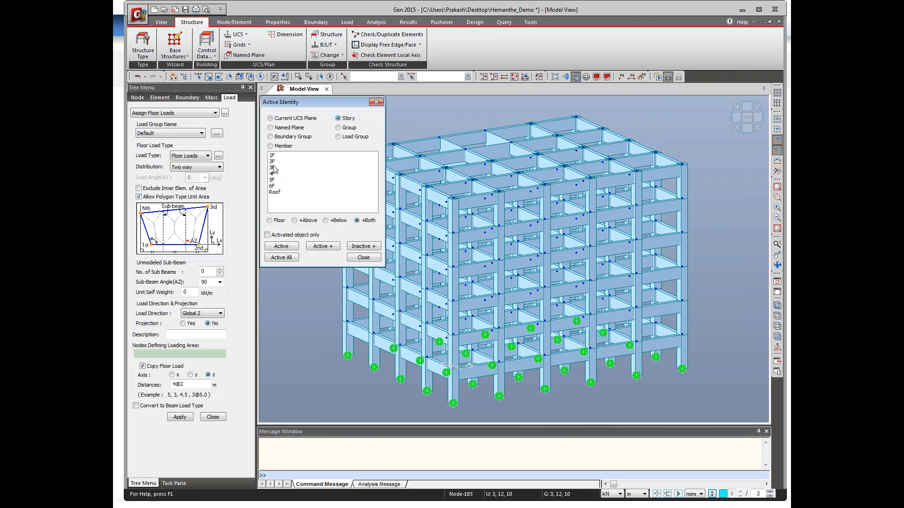
left_click(278, 156)
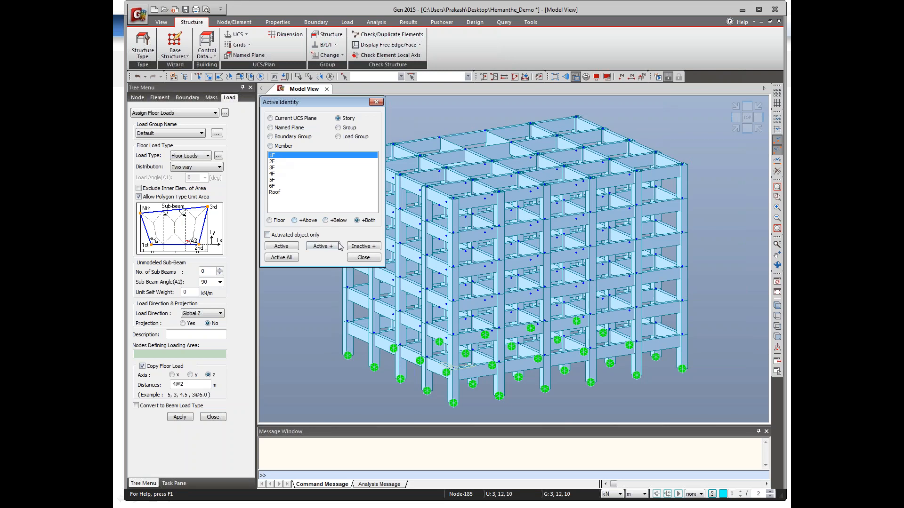
left_click(288, 246)
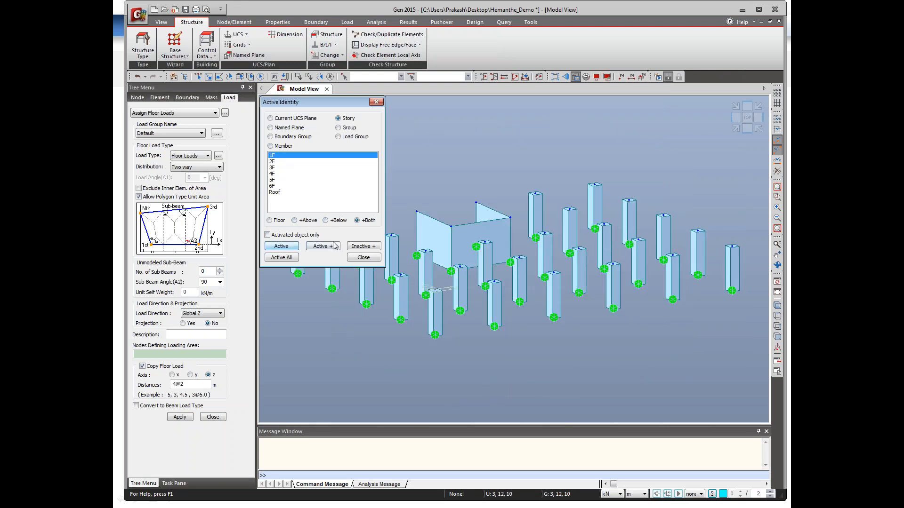
left_click(325, 221)
left_click(292, 247)
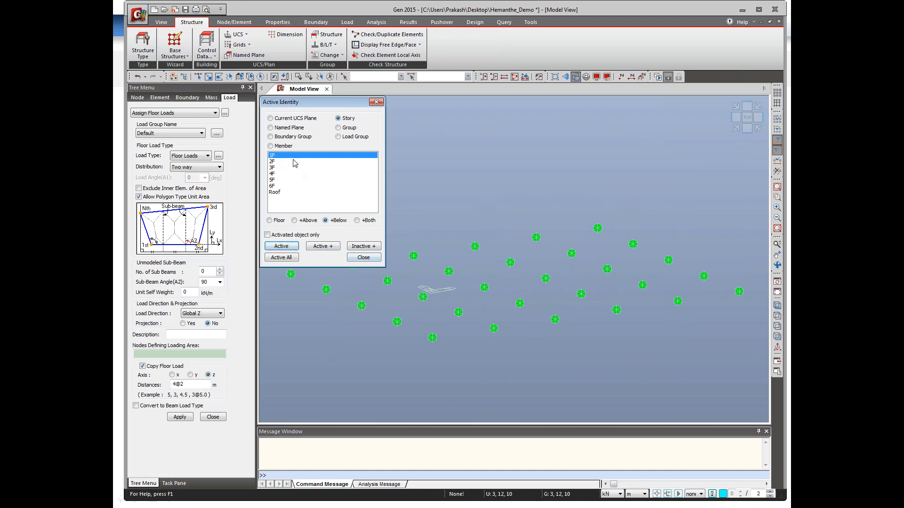
left_click(363, 258)
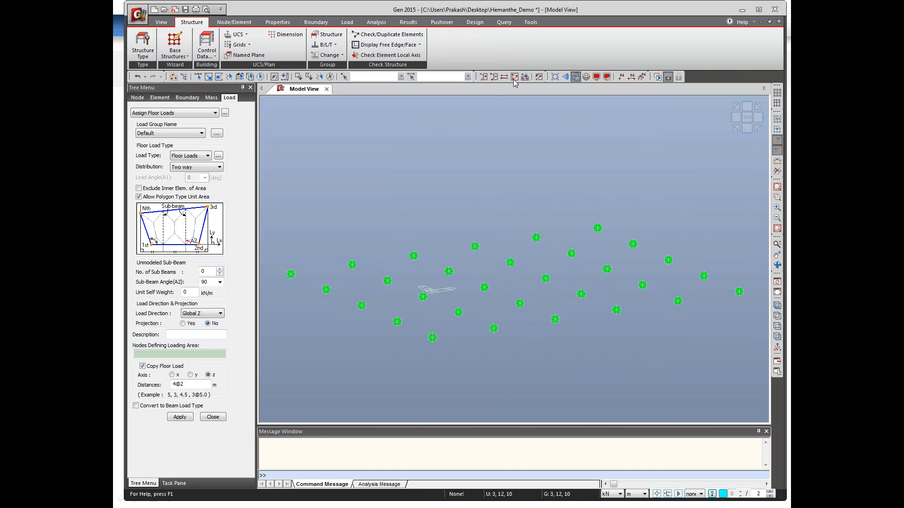
left_click(514, 77)
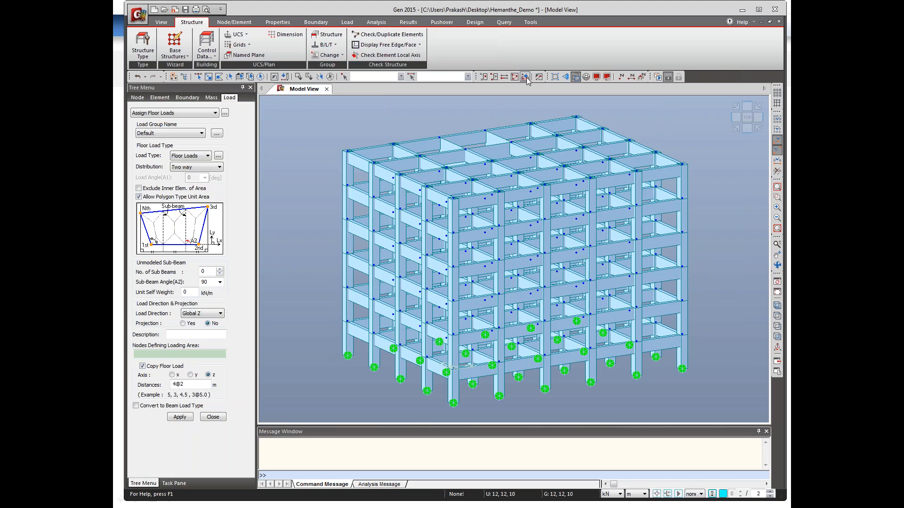
Step: Activate stories 1F and 2F in turn by identity with the +Above option to view the members above each
left_click(525, 78)
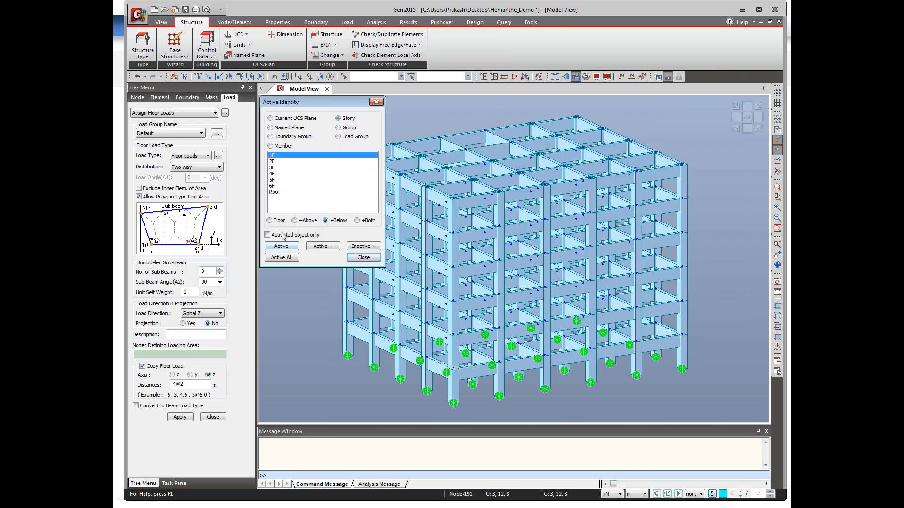
left_click(295, 220)
left_click(282, 246)
left_click(274, 162)
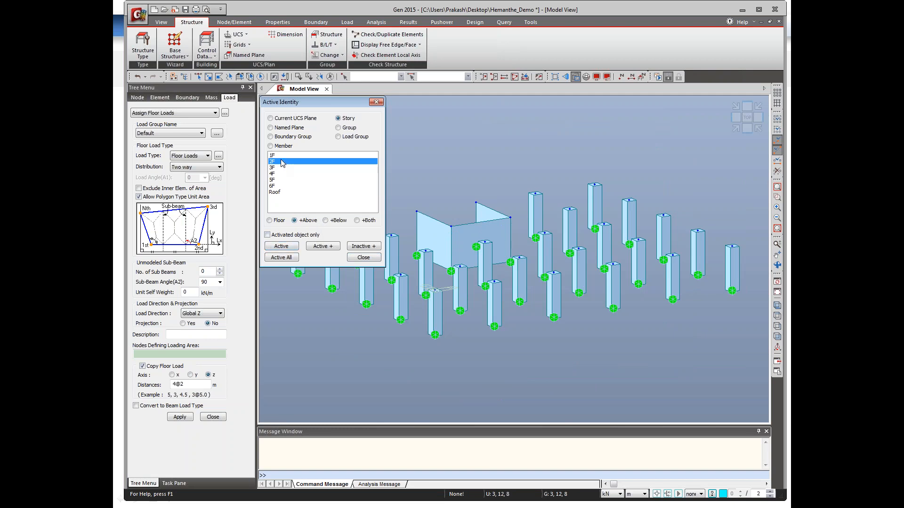
left_click(524, 77)
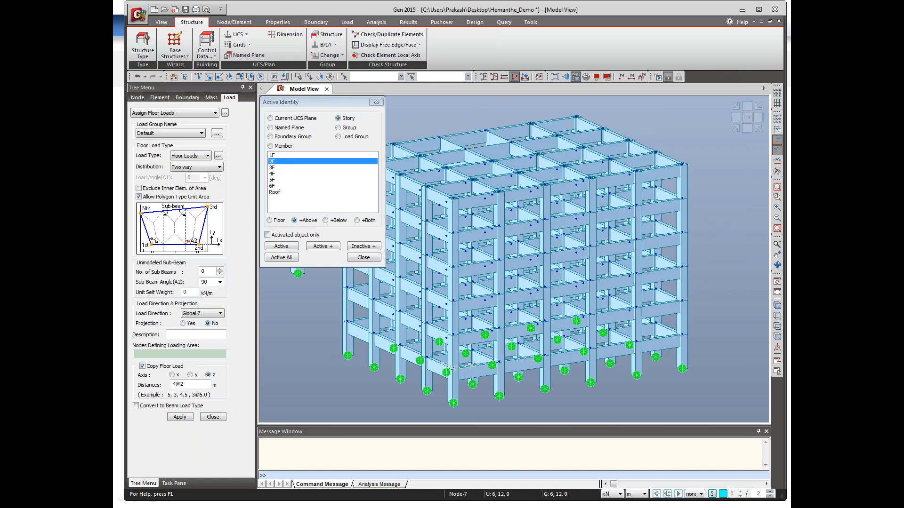
left_click(283, 247)
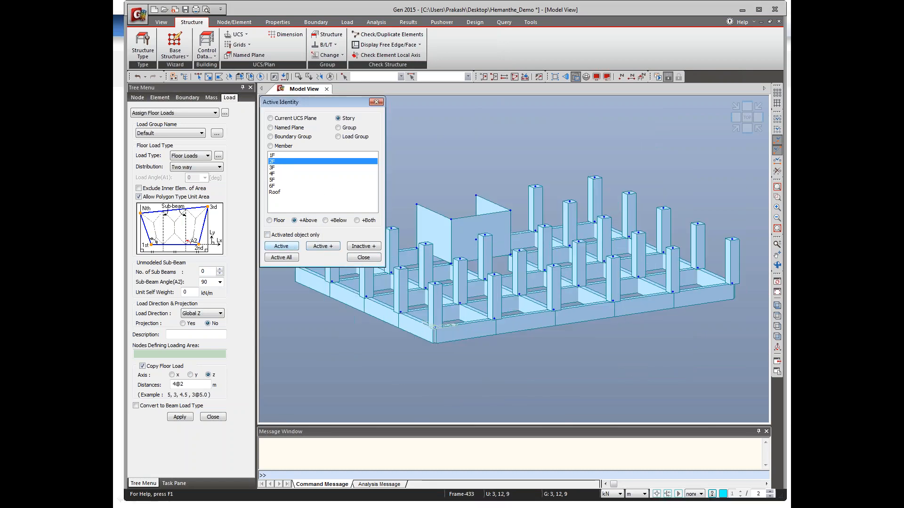
Step: Compare the Floor, +Above, +Below and +Both activation options on story 1F
left_click(279, 155)
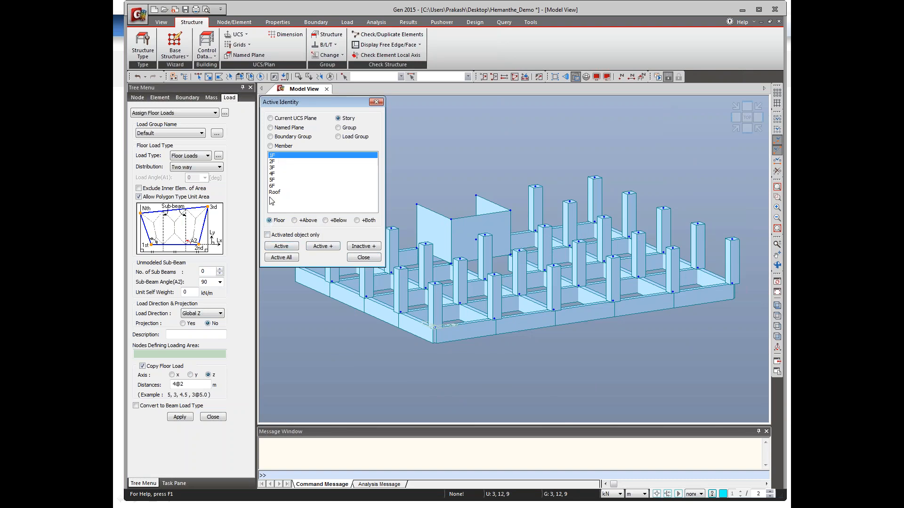
left_click(284, 248)
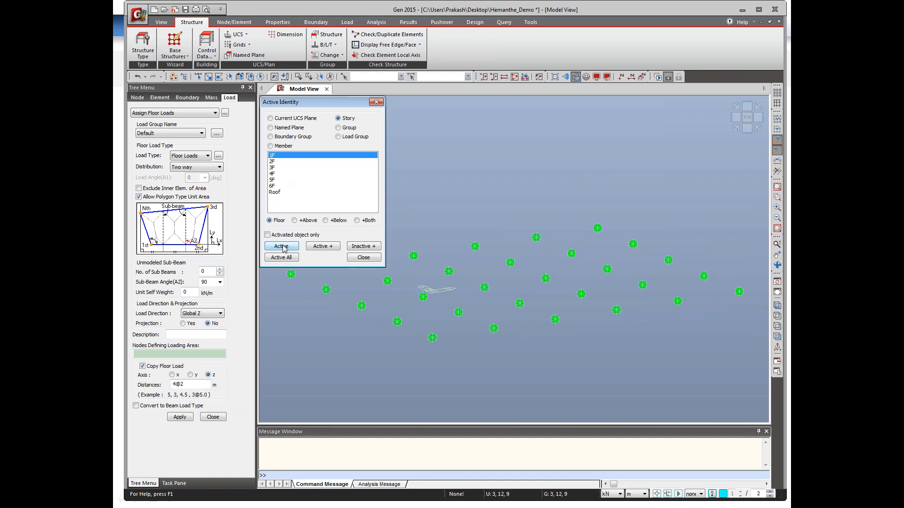
left_click(514, 78)
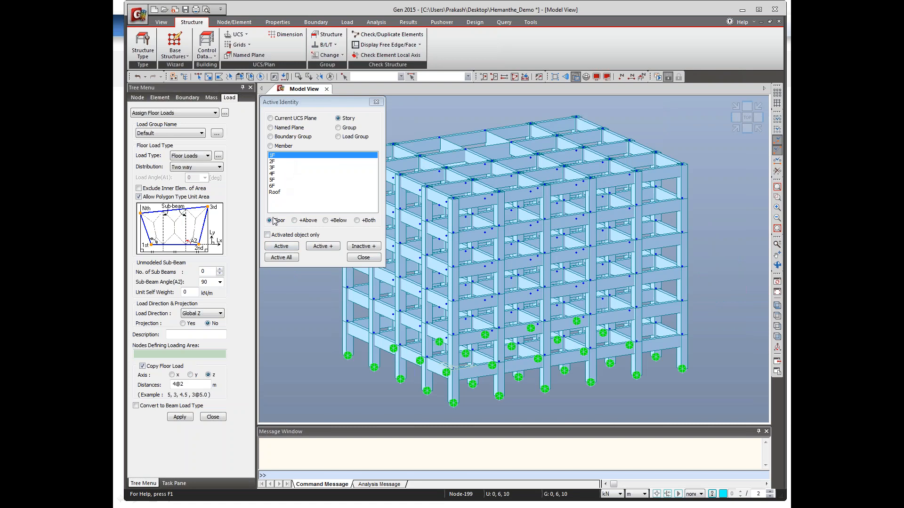
left_click(281, 246)
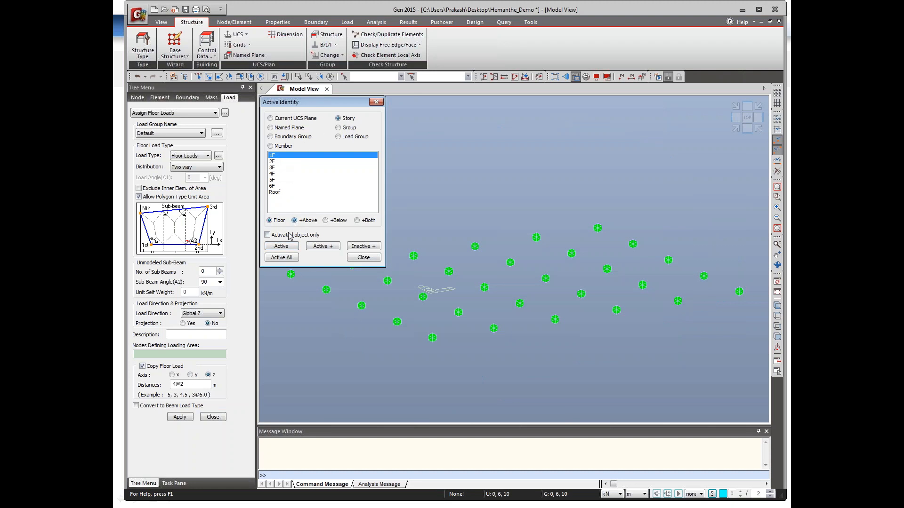
left_click(285, 248)
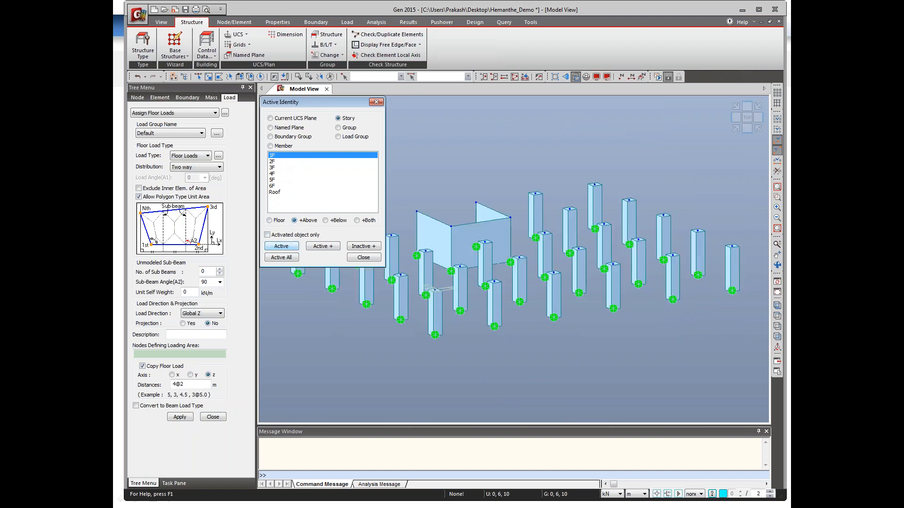
left_click(293, 247)
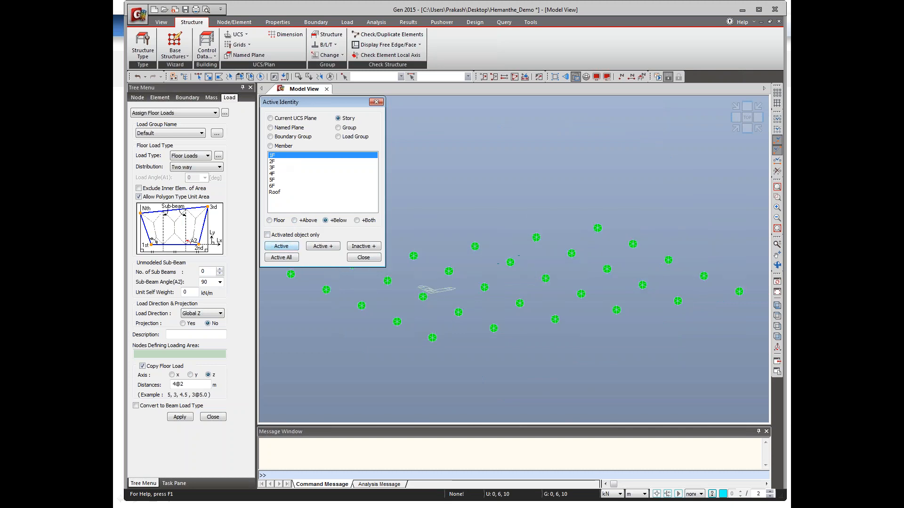
left_click(514, 79)
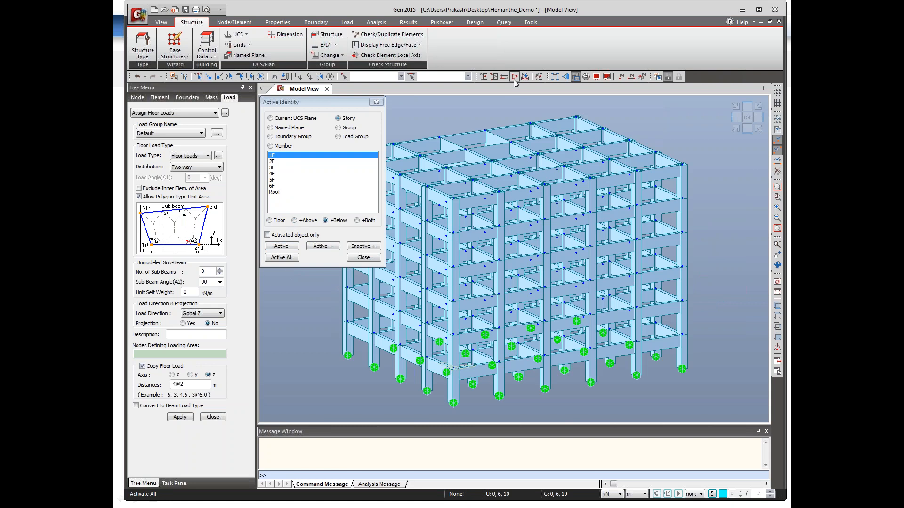
left_click(281, 247)
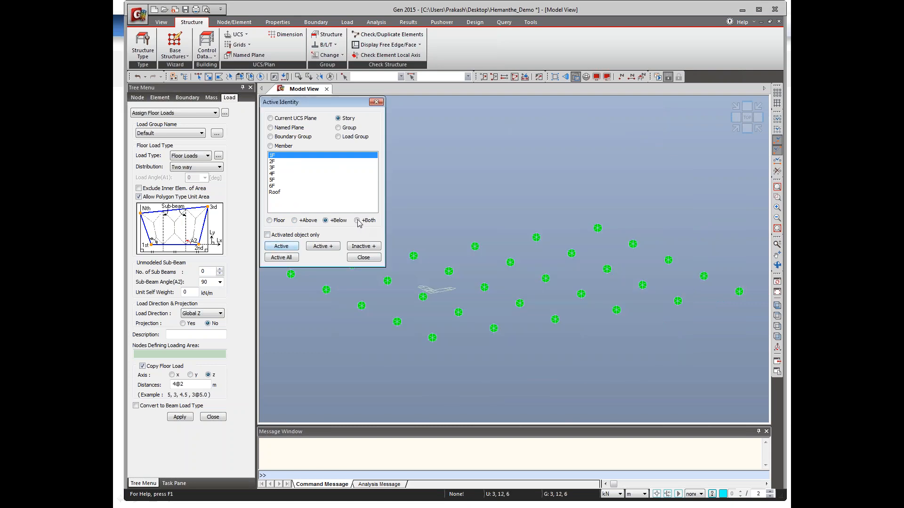
left_click(290, 248)
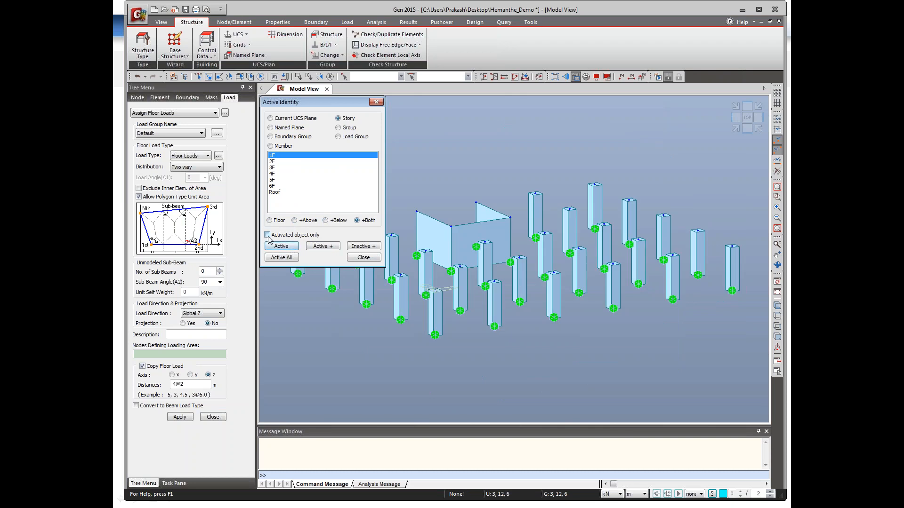
Step: Finish the activation by identity, reactivate the whole model and isolate only the beams of the lowest floor level
left_click(356, 259)
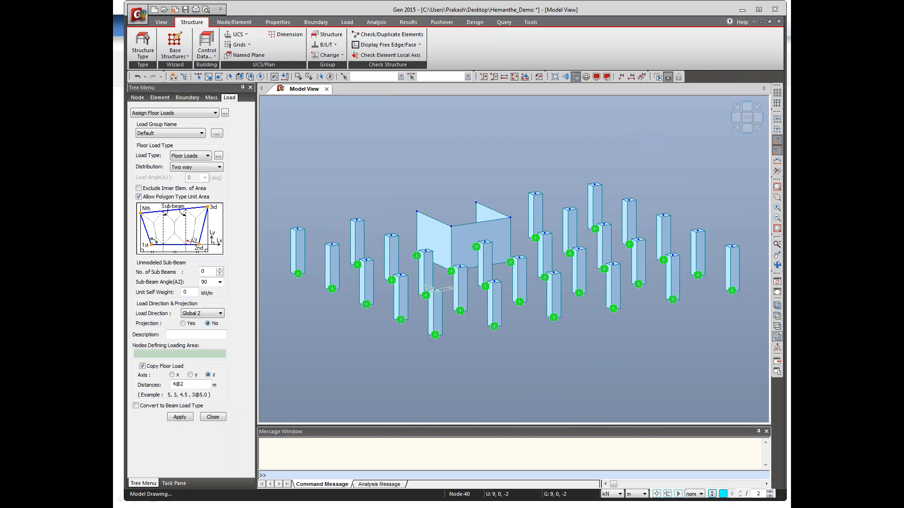
left_click(778, 336)
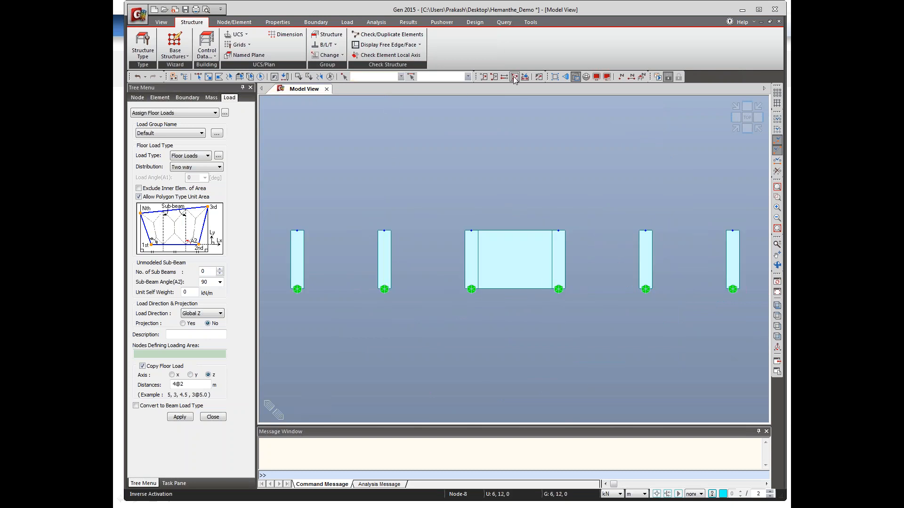
left_click(298, 76)
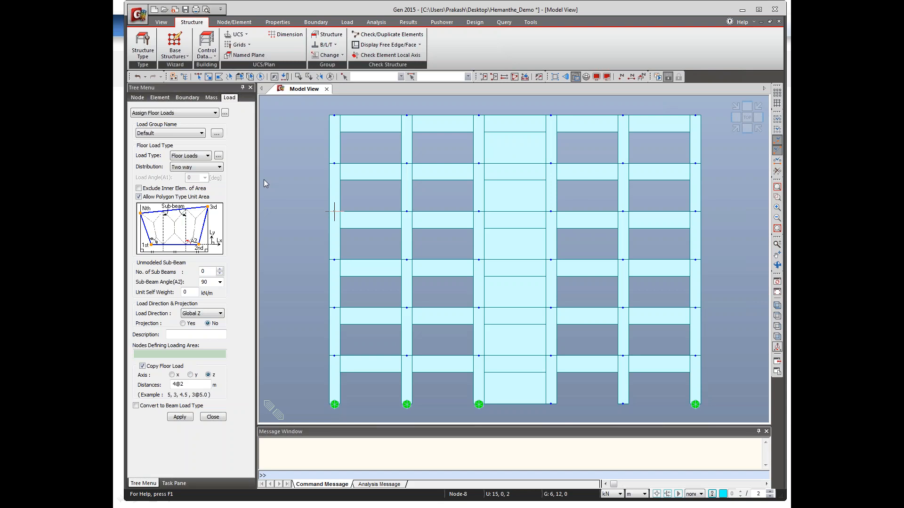
left_click(198, 77)
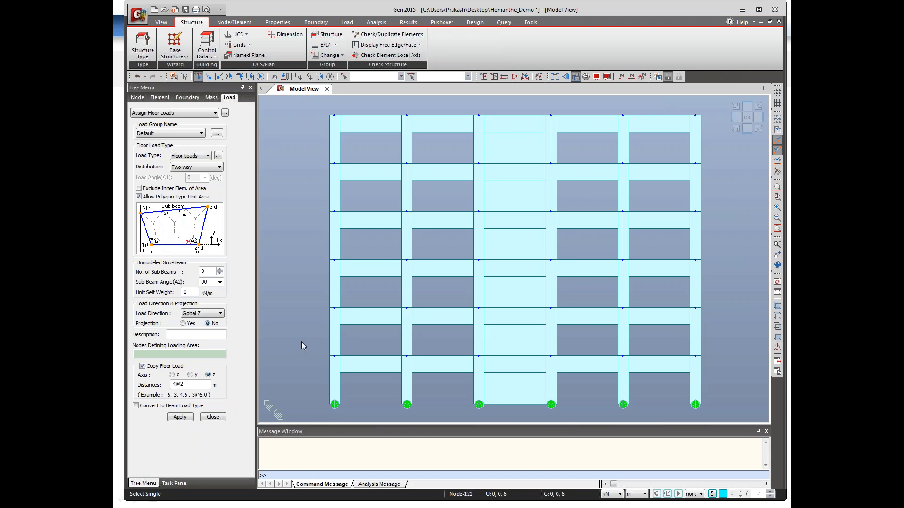
left_click_drag(302, 343, 708, 382)
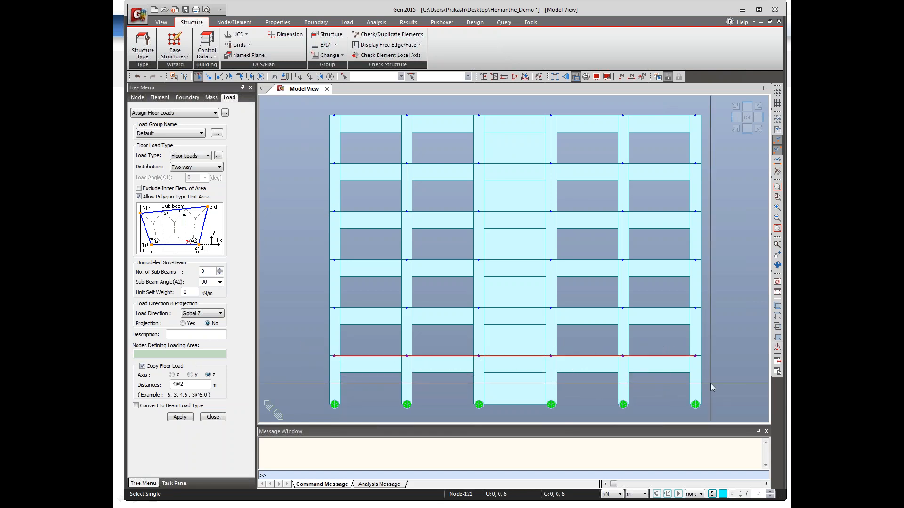
left_click(483, 77)
Step: Assign the two-way Floor Loads over the two full bay rows farthest from the core opening, copied along z at 4@2 m
left_click(777, 305)
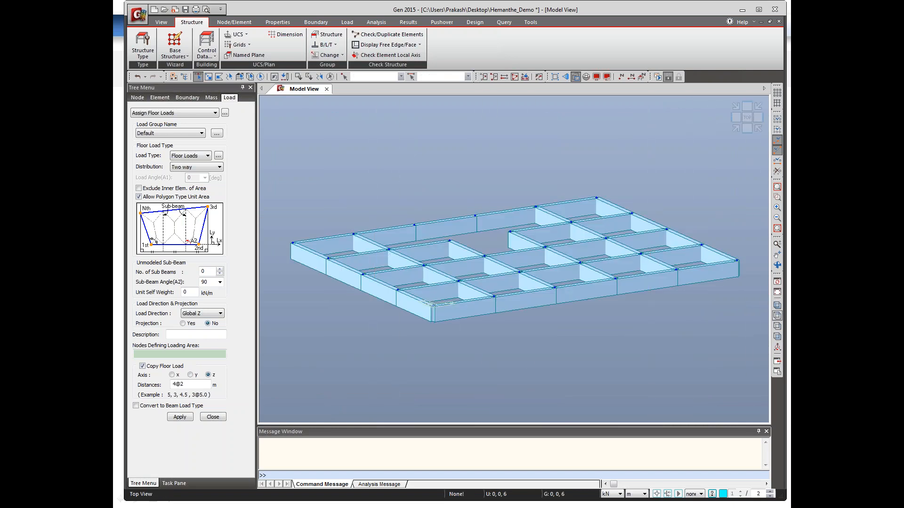
left_click(777, 316)
left_click(196, 353)
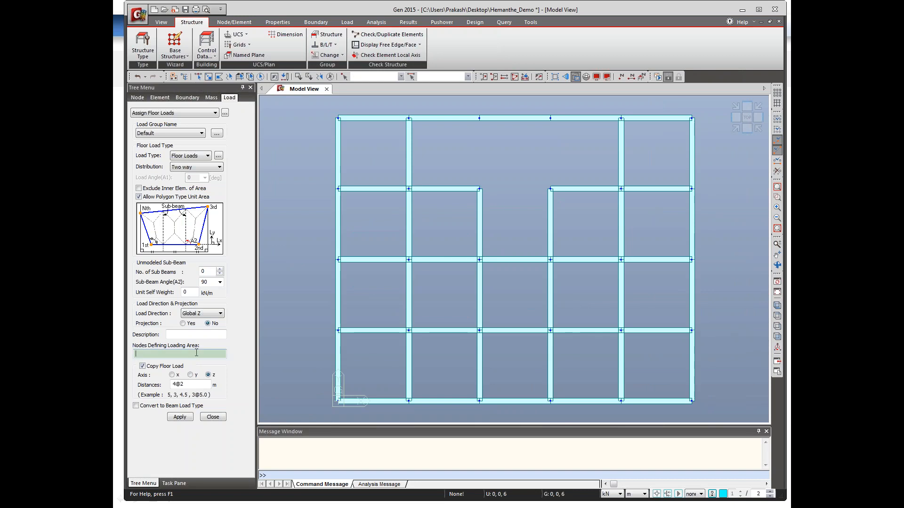
left_click(339, 401)
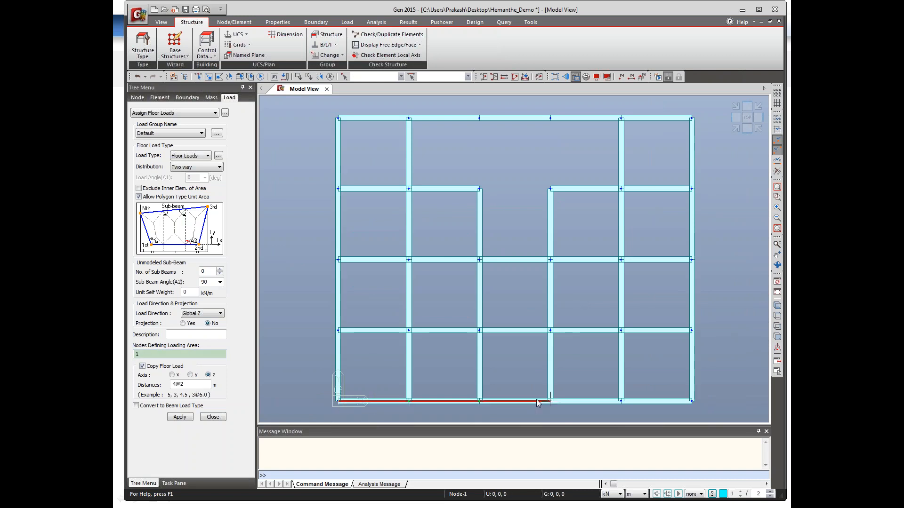
left_click(692, 401)
left_click(691, 259)
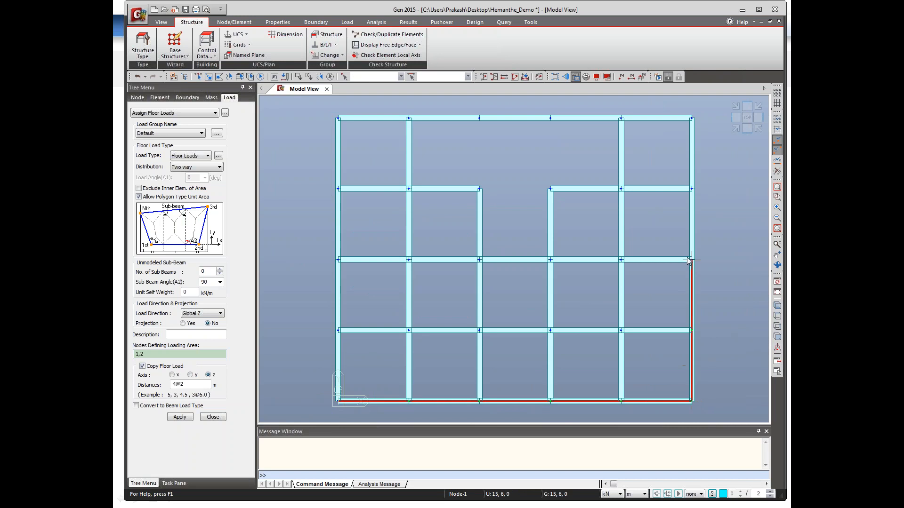
left_click(338, 260)
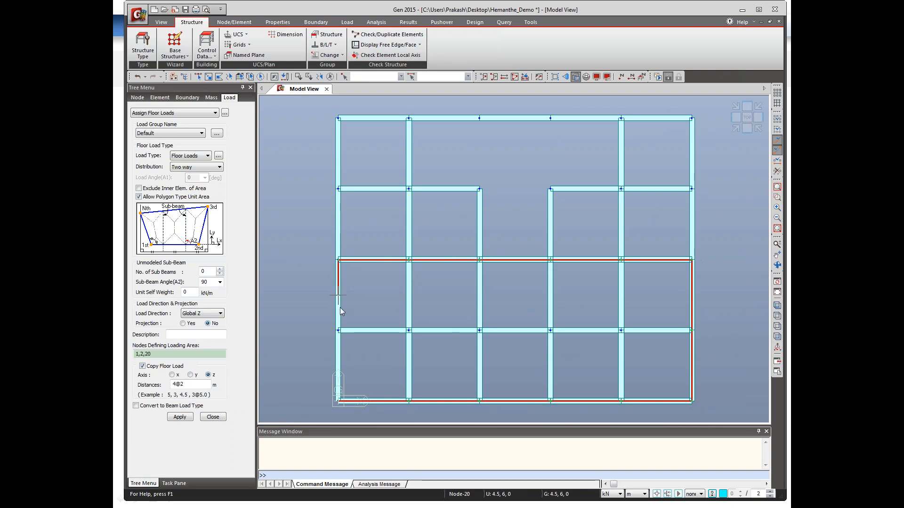
left_click(339, 401)
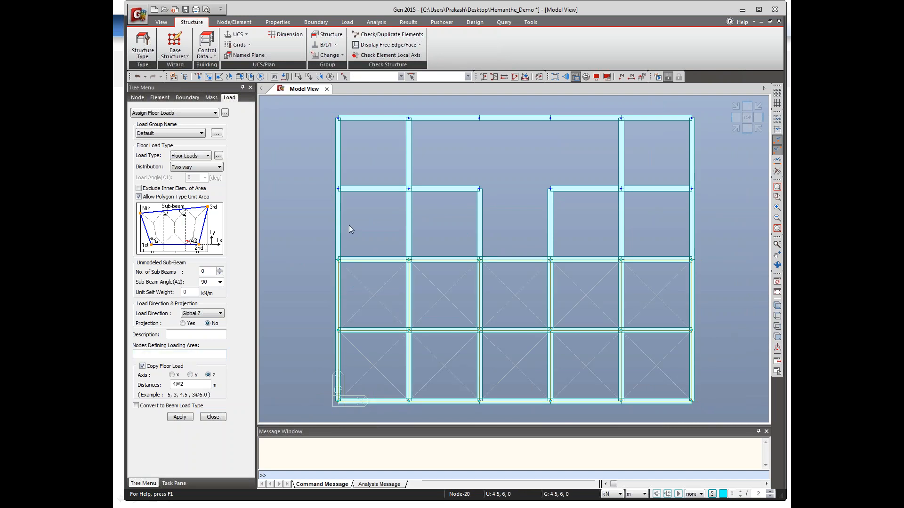
Step: Assign two-way Floor Loads to the two upper bays along the plan's left edge, copied 4@2 m along z
left_click(338, 118)
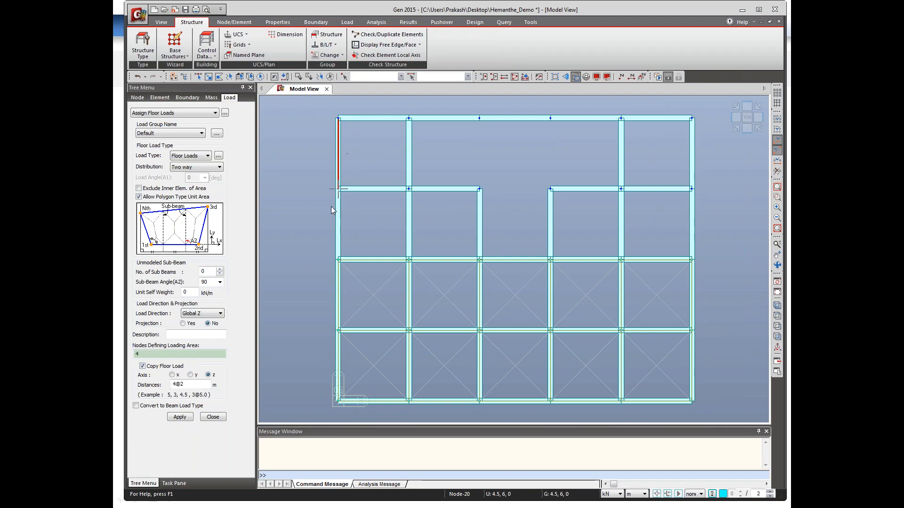
left_click(339, 260)
left_click(409, 260)
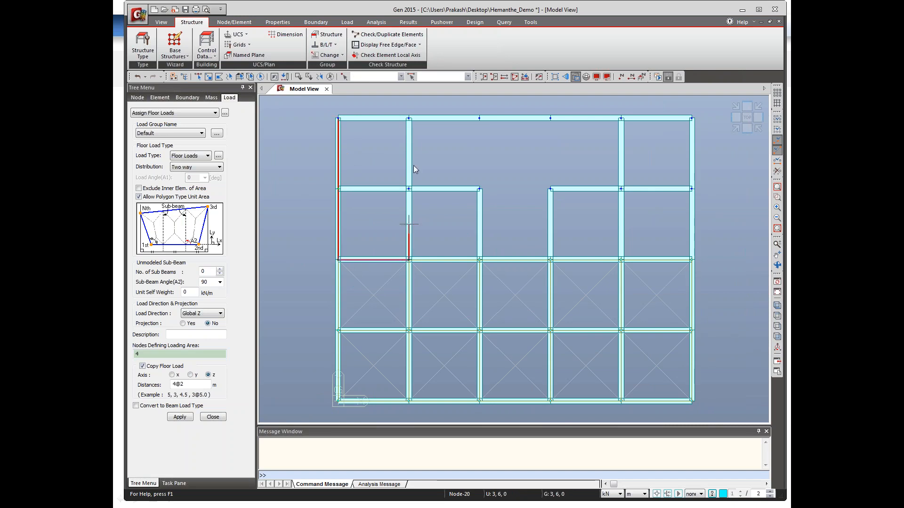
left_click(409, 118)
left_click(342, 118)
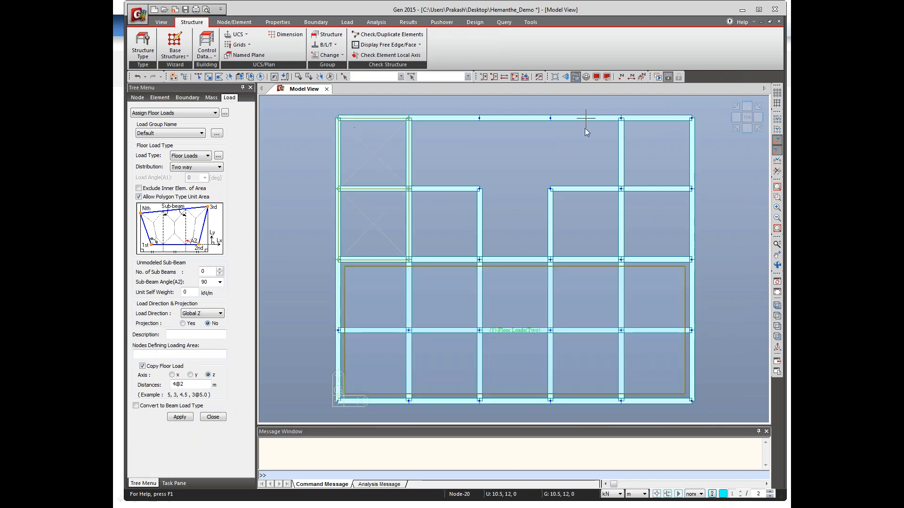
Step: Assign two-way Floor Loads to the two upper bays along the plan's right edge, copied 4@2 m along z
left_click(619, 120)
left_click(621, 259)
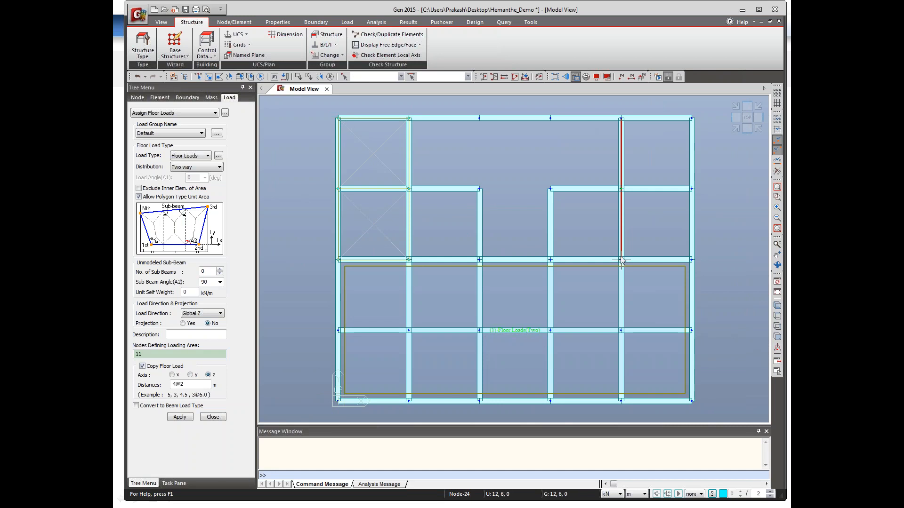
left_click(692, 259)
left_click(692, 118)
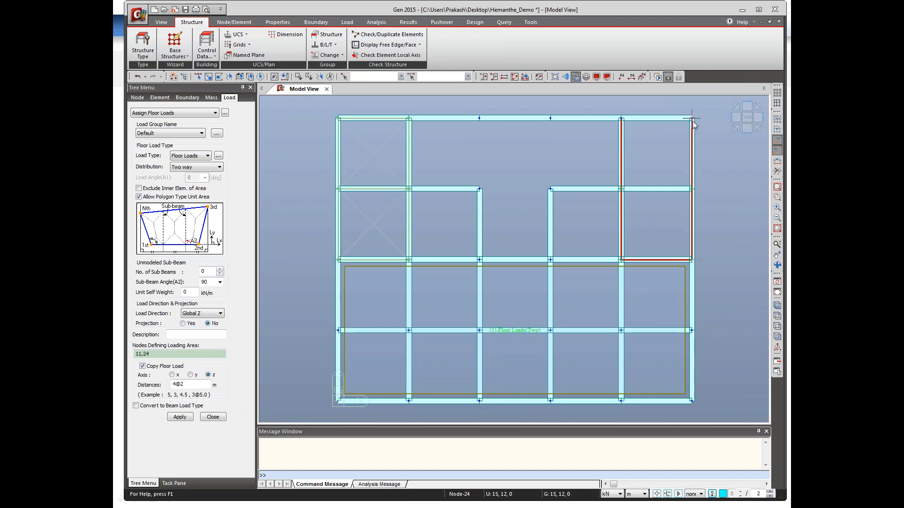
left_click(621, 118)
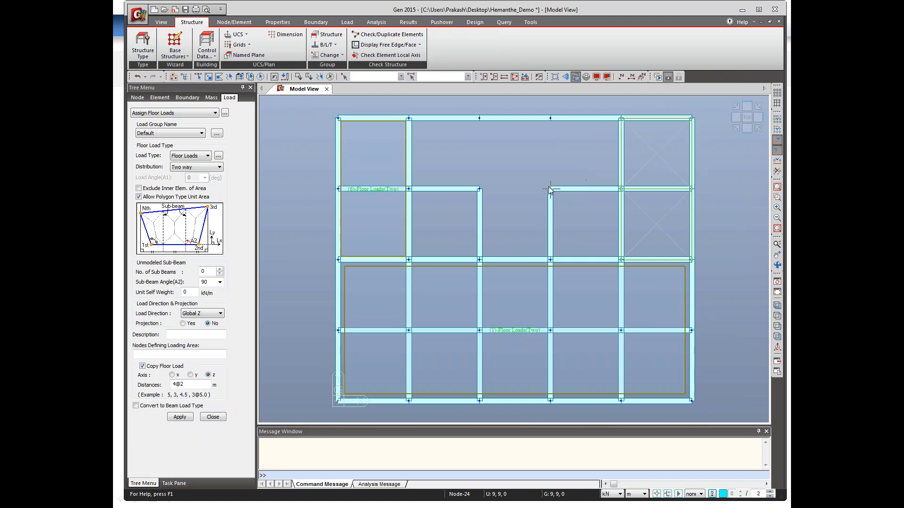
Step: Assign two-way Floor Loads, copied 4@2 m along z, to the single bay directly right of the central opening
left_click(550, 189)
left_click(550, 259)
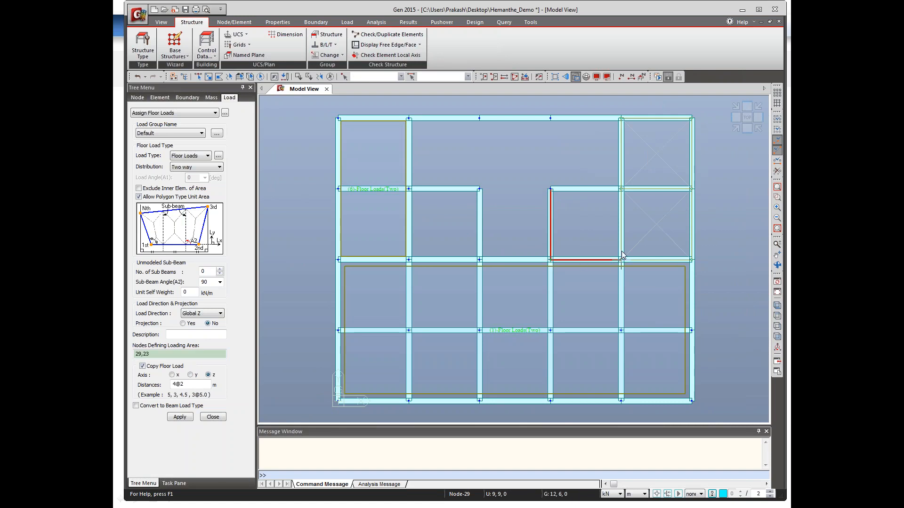
left_click(621, 259)
left_click(550, 188)
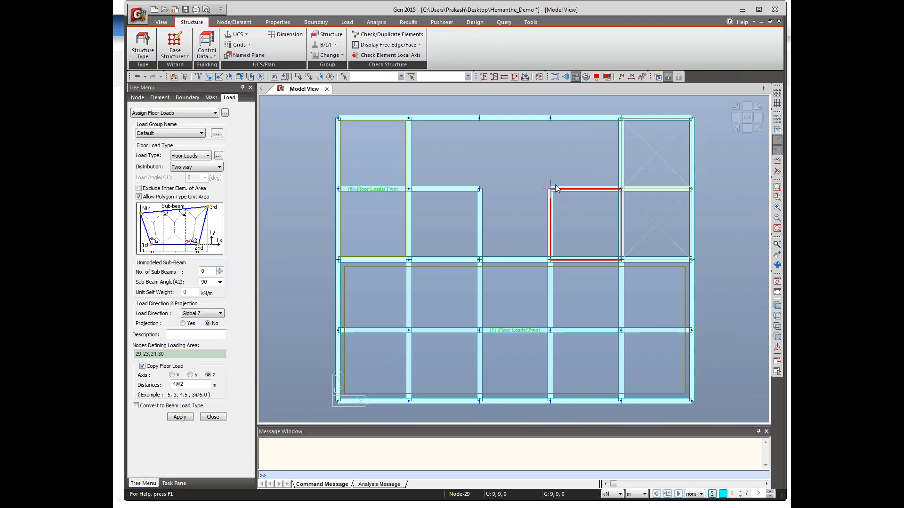
Step: Assign two-way Floor Loads, copied 4@2 m along z, to the single bay directly left of the central opening
left_click(408, 188)
left_click(479, 189)
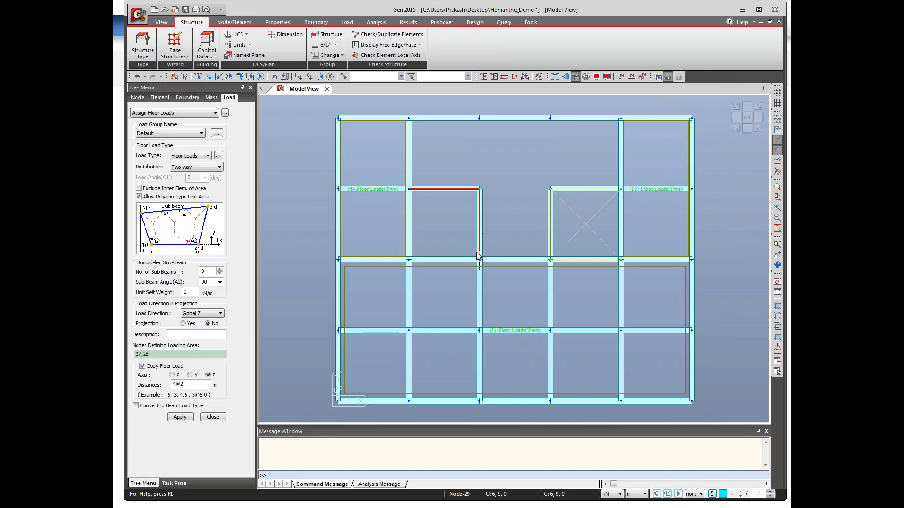
left_click(479, 259)
left_click(408, 259)
left_click(411, 190)
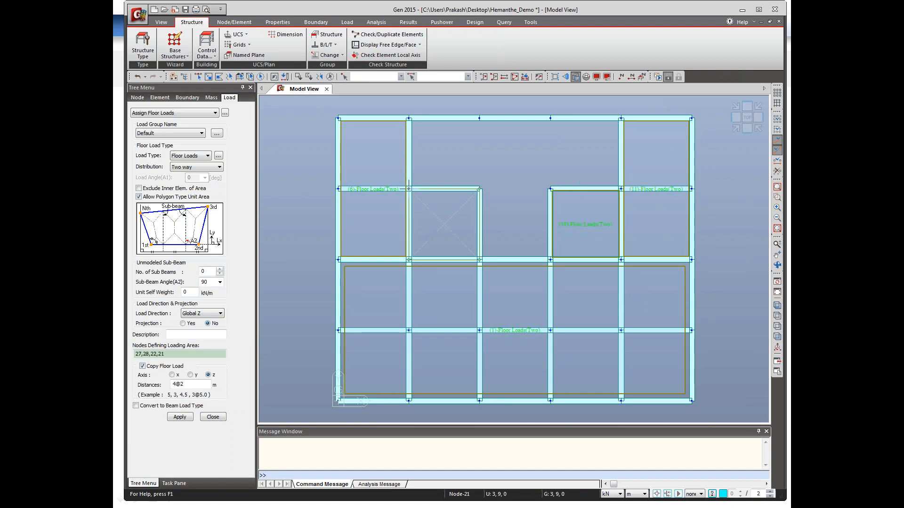
Step: Check the assigned floor loads in isometric view and the works tree, and reactivate the whole building
left_click(777, 305)
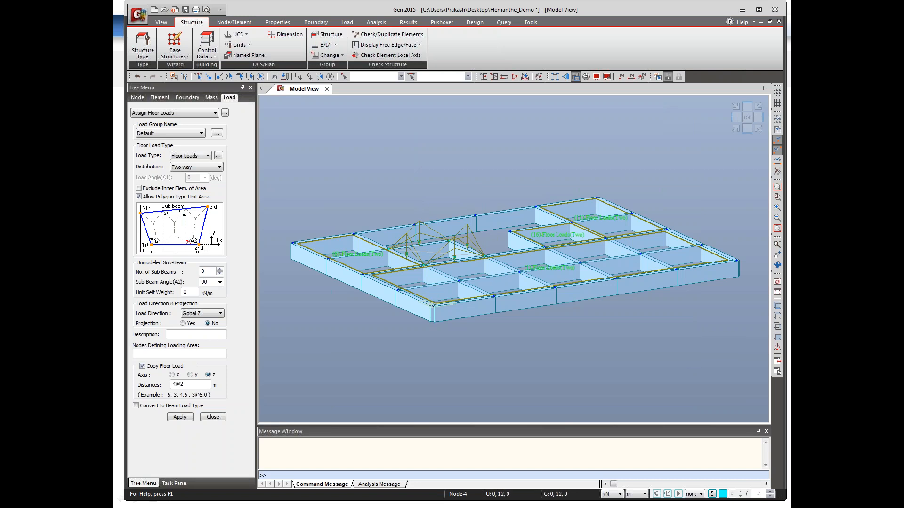
left_click(184, 77)
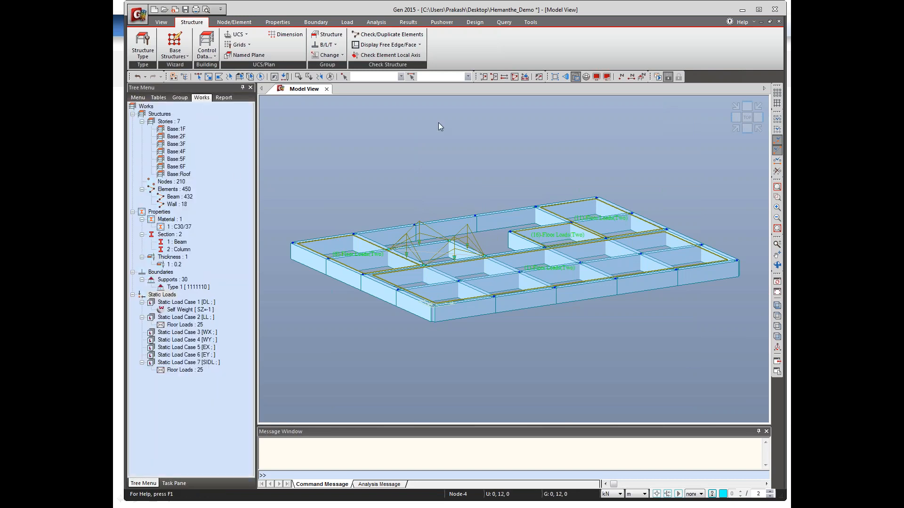
left_click(515, 76)
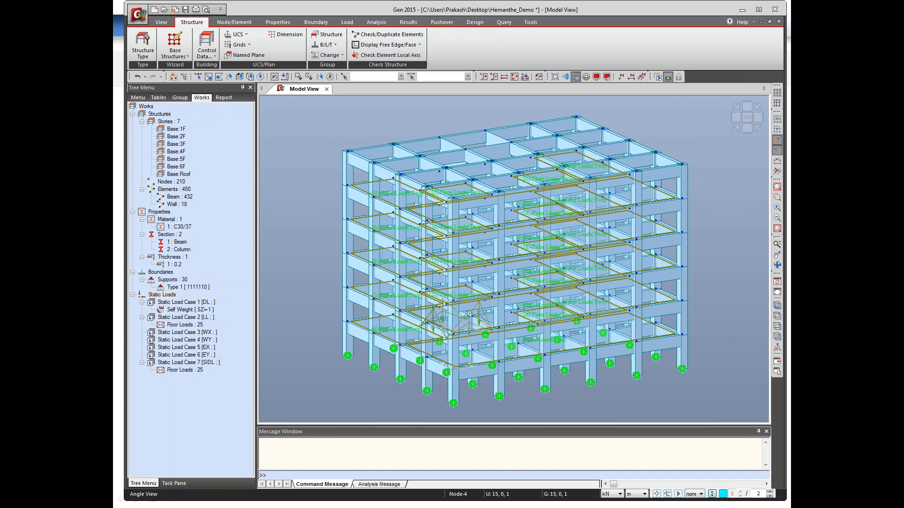
Step: Isolate the roof-level nodes and beams using a front-view selection, and show them in plan view
left_click(777, 337)
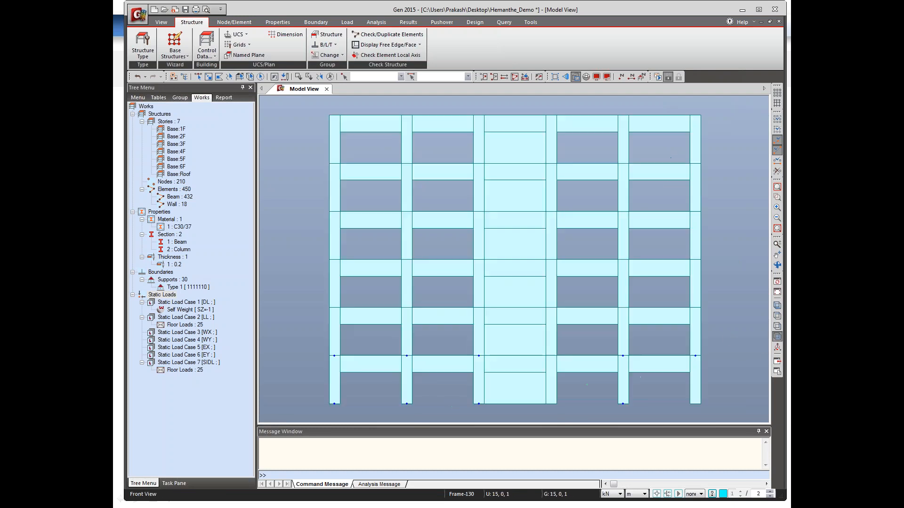
left_click(198, 76)
left_click_drag(313, 102, 721, 151)
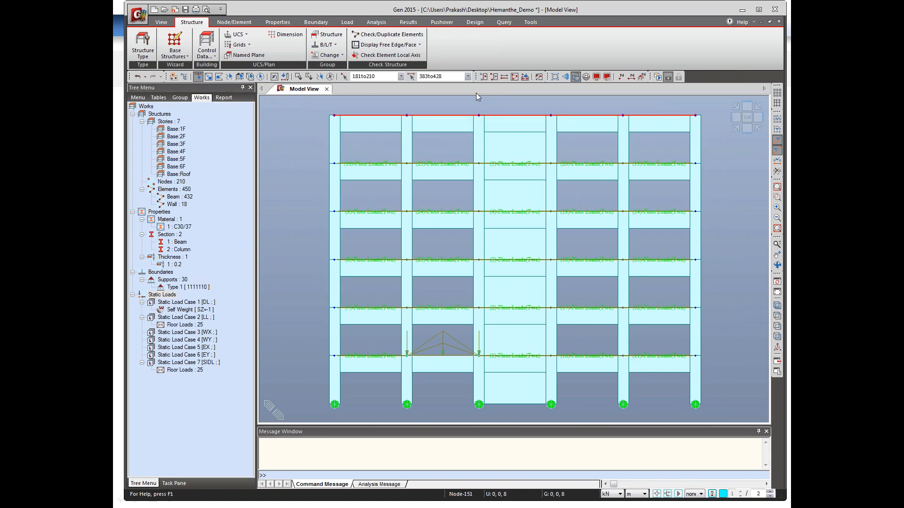
left_click(484, 76)
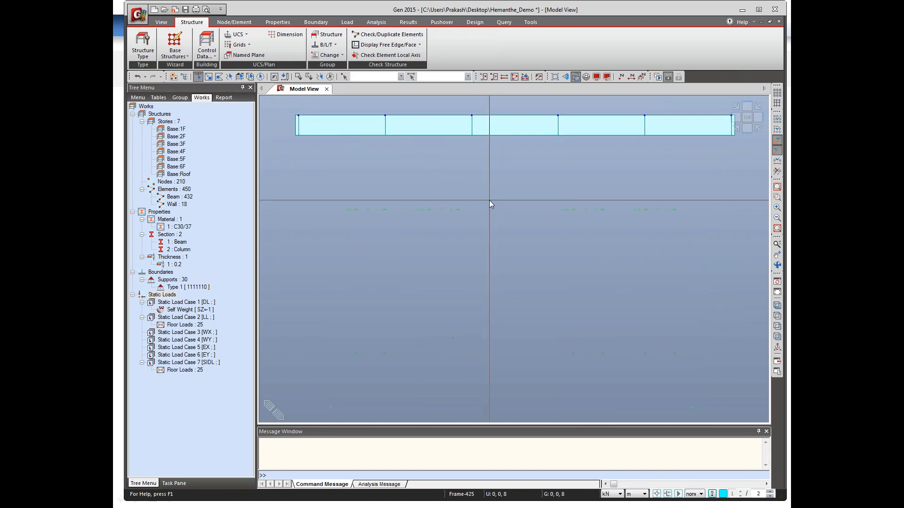
left_click(777, 316)
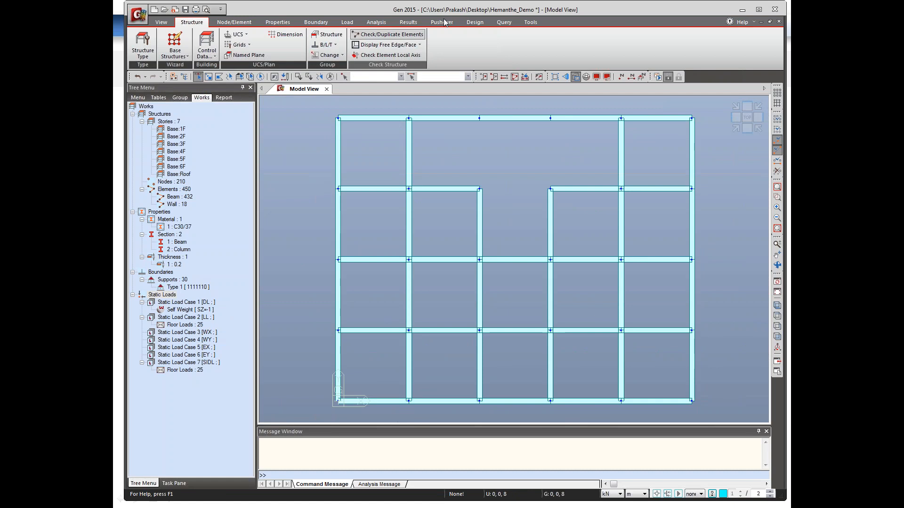
Step: Assign two-way roof Loads to the lower two rows of bays across the full width of the roof plan
left_click(346, 22)
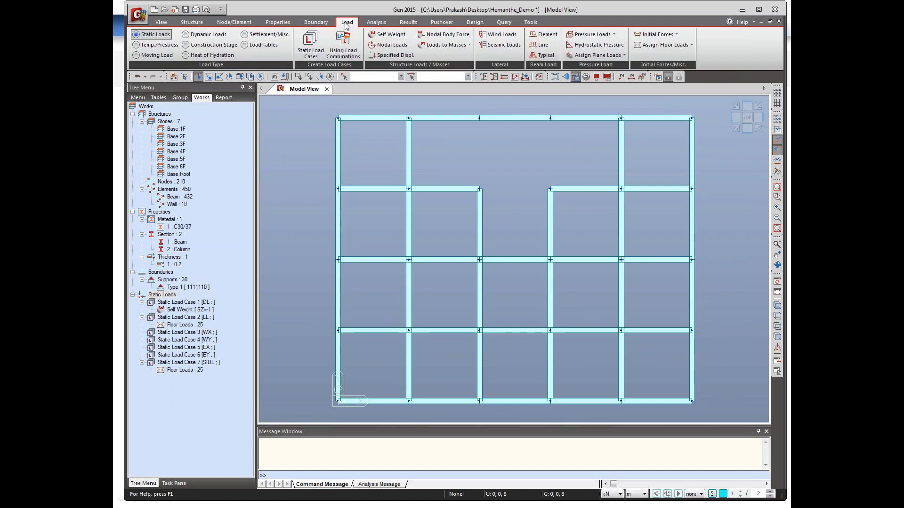
left_click(692, 45)
left_click(678, 67)
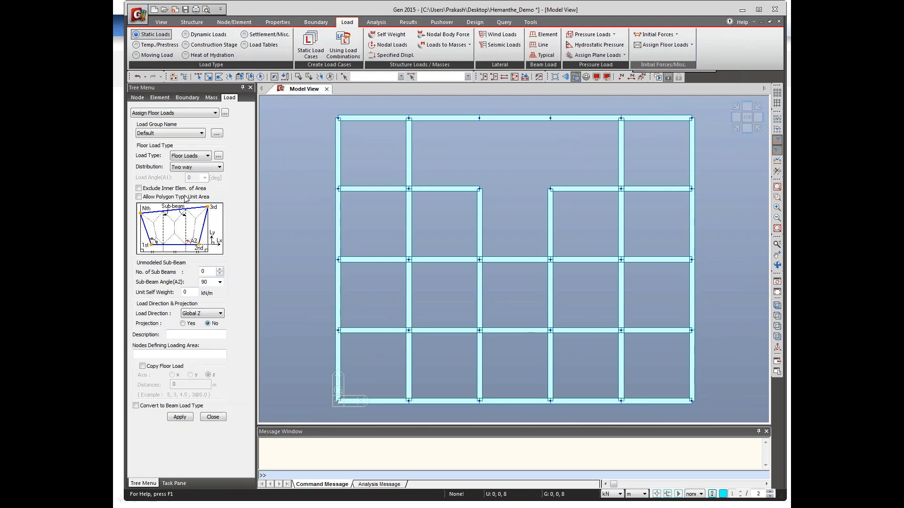
left_click(204, 159)
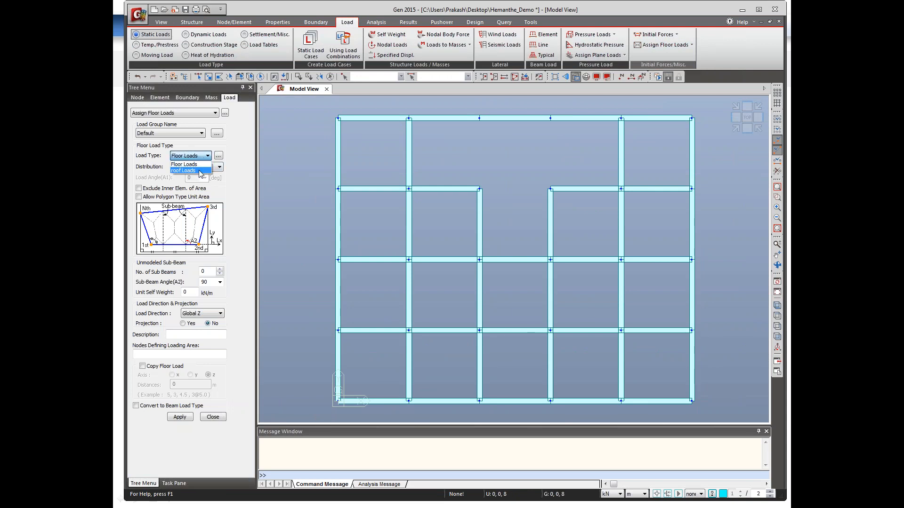
left_click(188, 173)
left_click(180, 354)
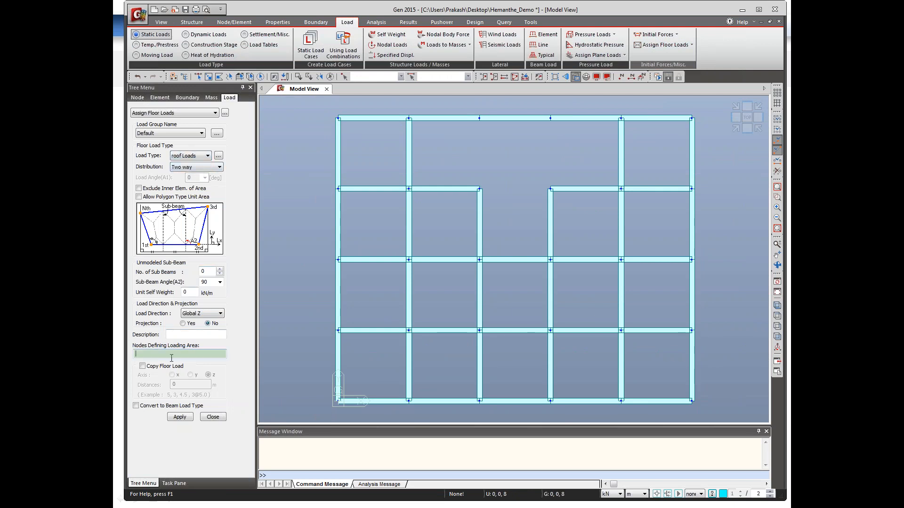
left_click(339, 401)
left_click(692, 402)
left_click(692, 259)
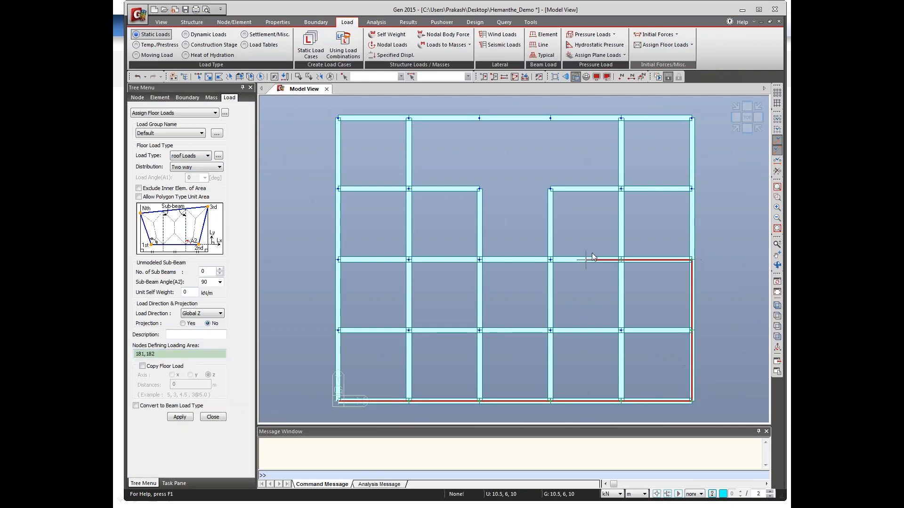
left_click(338, 260)
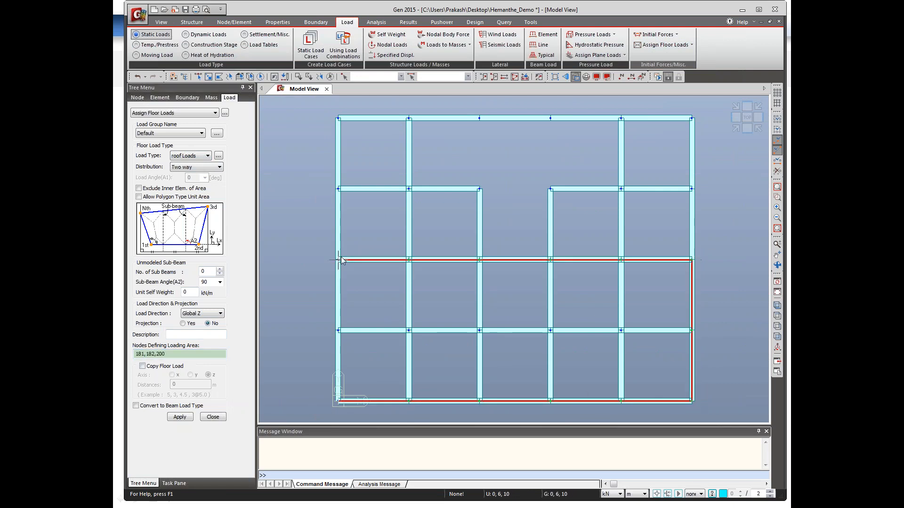
left_click(339, 401)
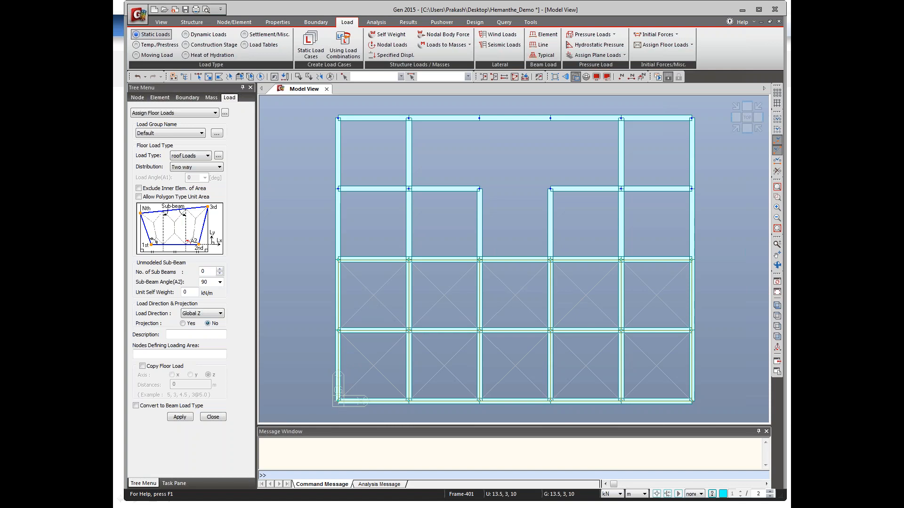
Step: Assign two-way roof Loads to the two upper bays along the roof plan's left edge
left_click(339, 118)
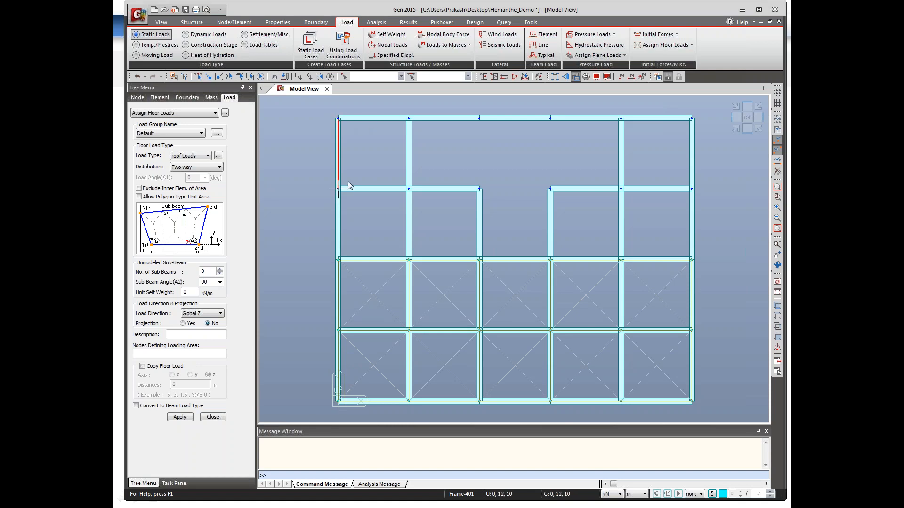
left_click(339, 259)
left_click(408, 259)
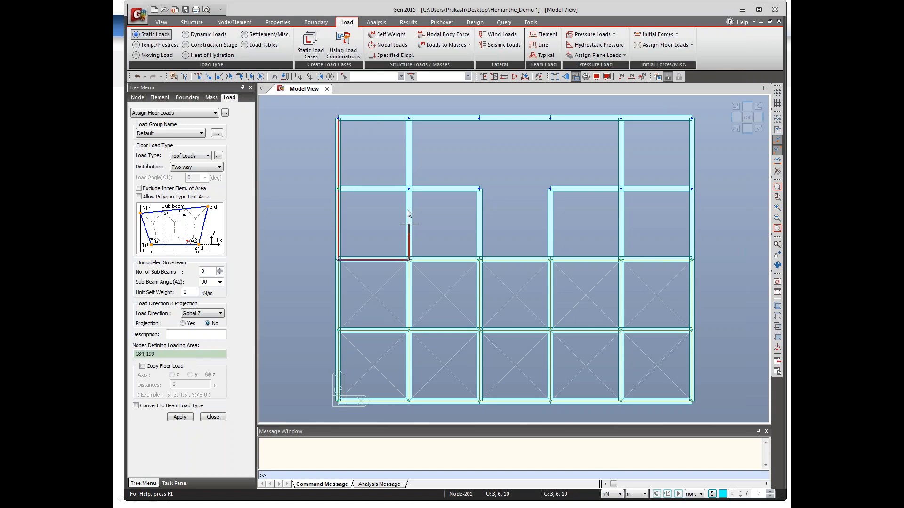
left_click(409, 118)
left_click(339, 119)
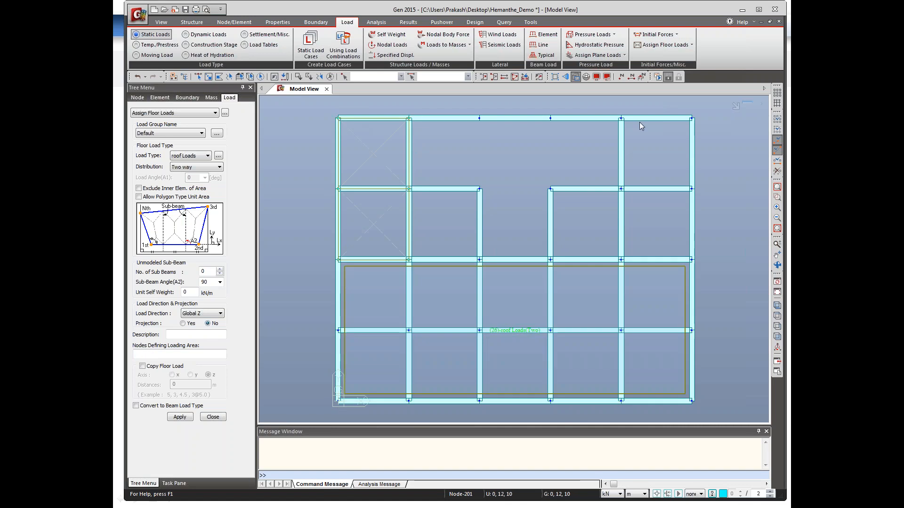
Step: Assign two-way roof Loads to the two upper bays along the roof plan's right edge
left_click(621, 118)
left_click(621, 259)
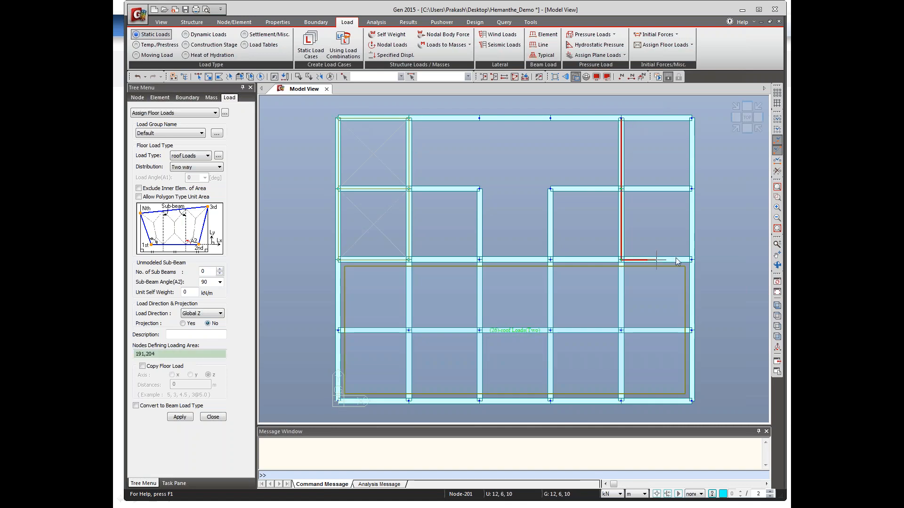
left_click(692, 258)
left_click(691, 118)
left_click(621, 118)
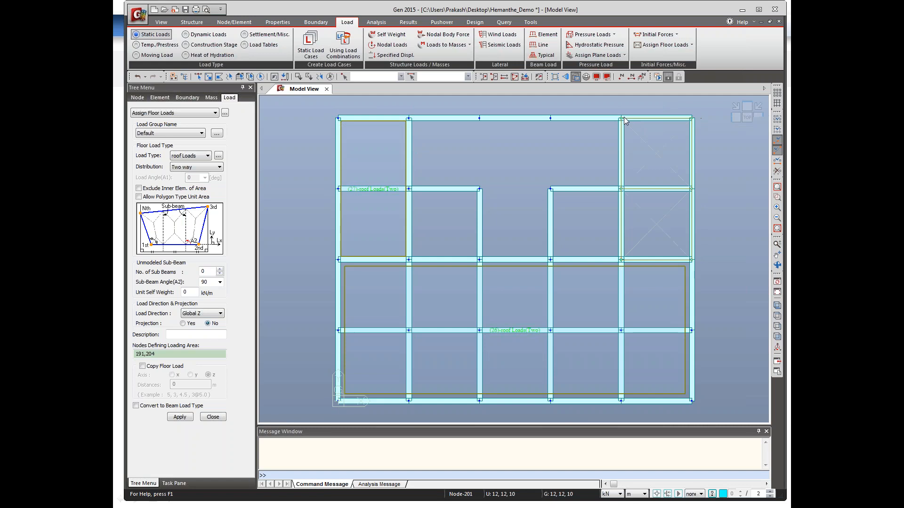
Step: Assign two-way roof Loads to the single roof bay directly right of the central opening
left_click(550, 188)
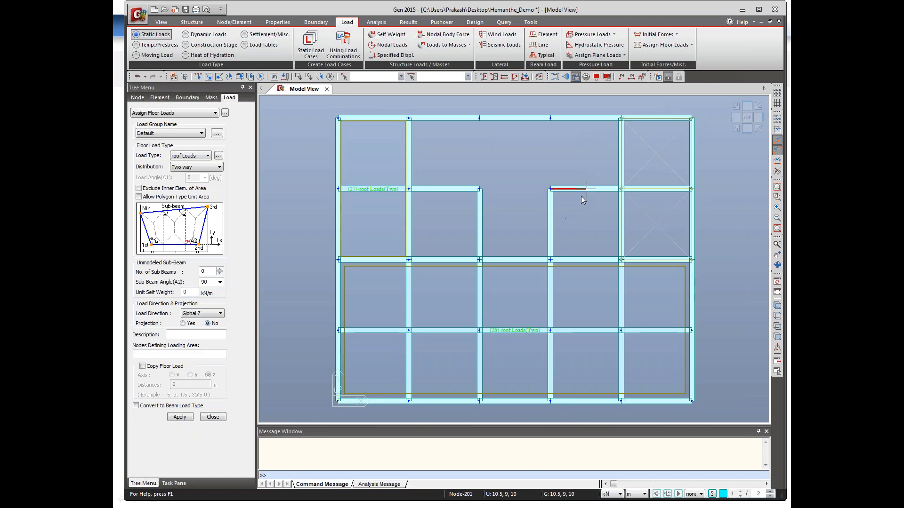
left_click(621, 189)
left_click(621, 259)
left_click(550, 259)
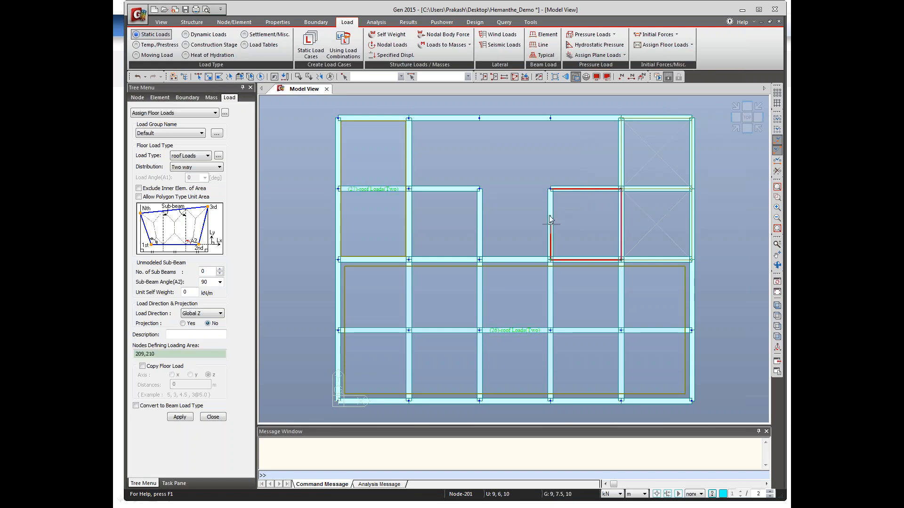
left_click(550, 189)
Step: Assign two-way roof Loads to the single bay left of the central opening and view the roof in isometric
left_click(409, 189)
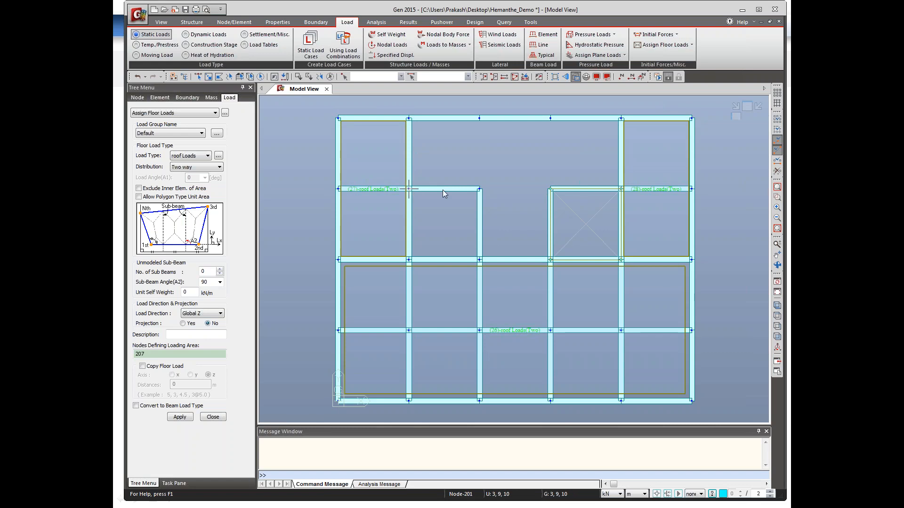
left_click(479, 189)
left_click(480, 259)
left_click(409, 258)
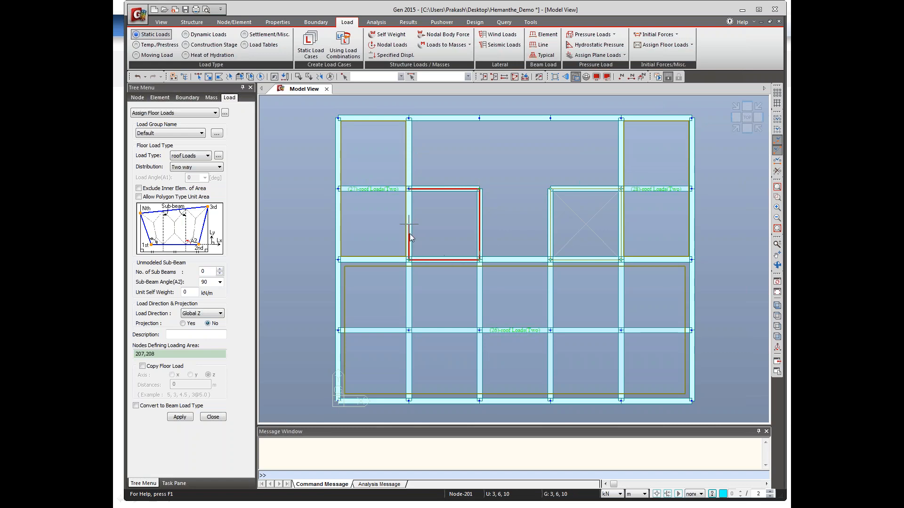
left_click(409, 189)
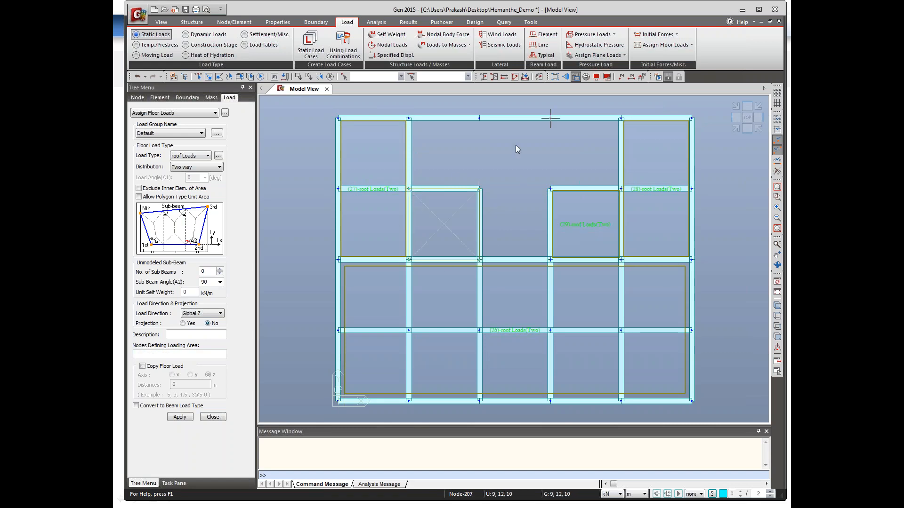
left_click(777, 305)
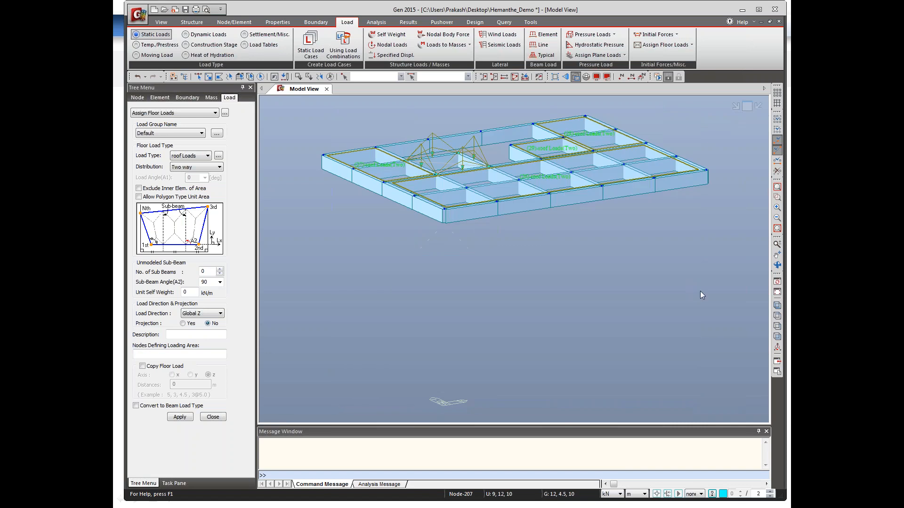
Step: Start a Loads to Masses conversion in the X, Y directions and add load case DL with scale factor 1
left_click(186, 78)
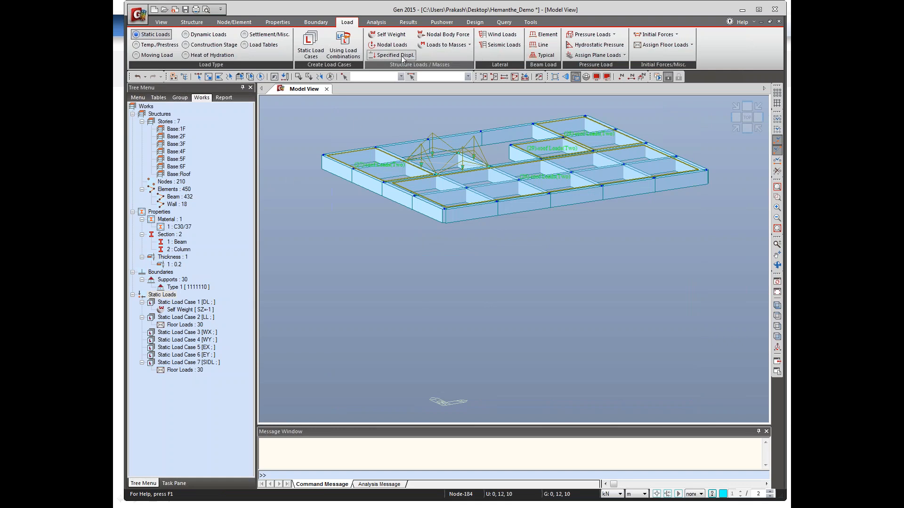
left_click(470, 45)
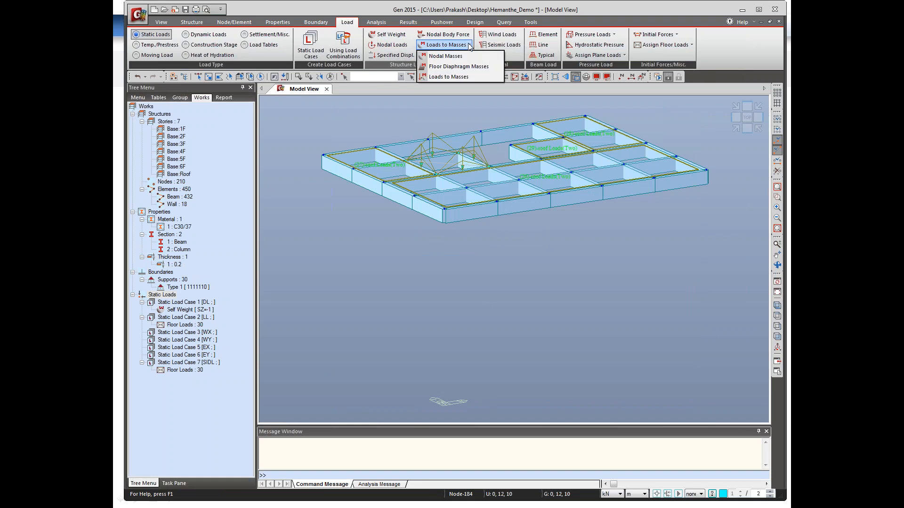
left_click(464, 77)
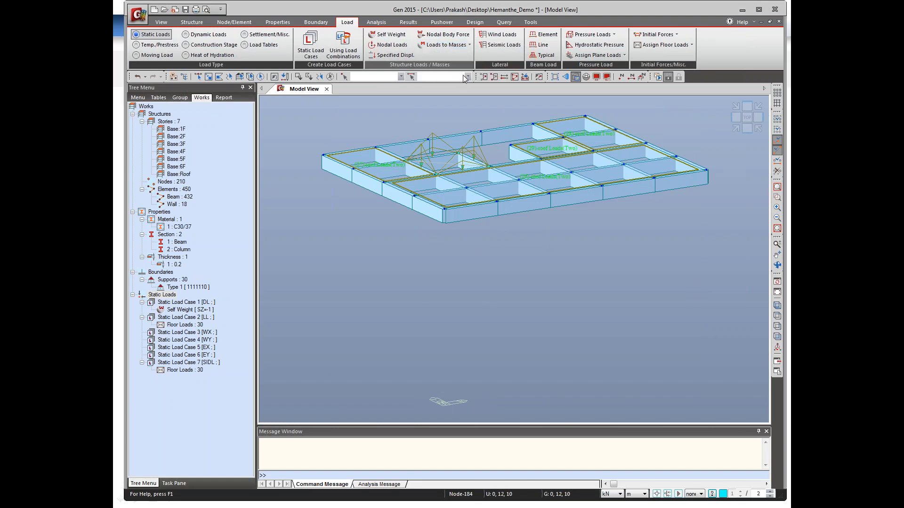
left_click_drag(579, 9, 293, 50)
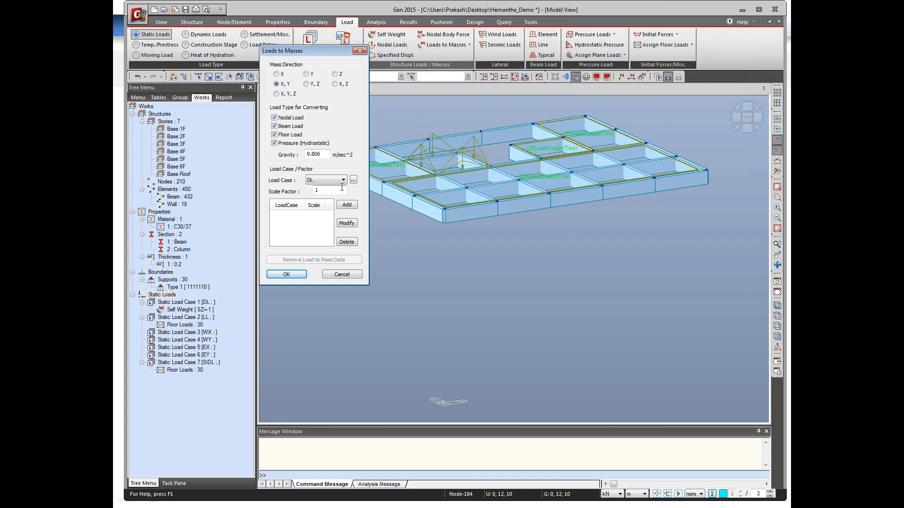
left_click(347, 204)
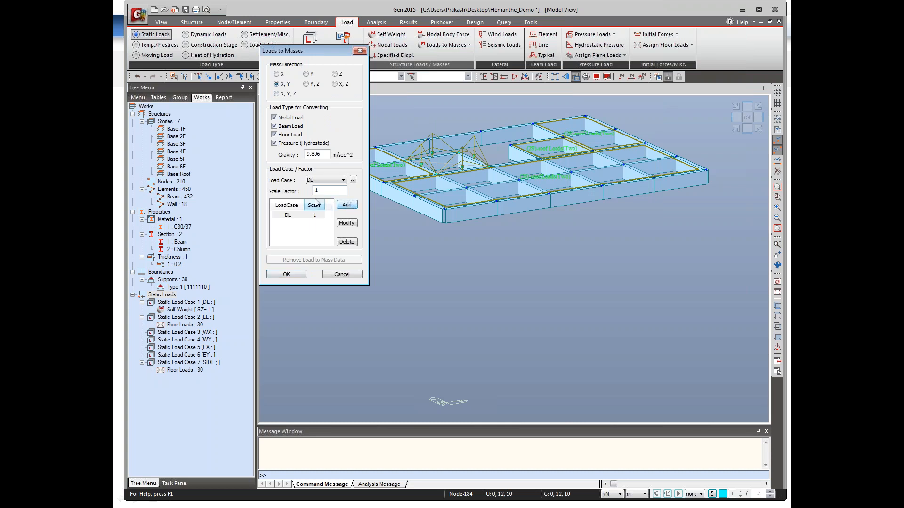
Step: Add load case LL to the mass conversion with a scale factor of 0.24
left_click(328, 181)
left_click(329, 188)
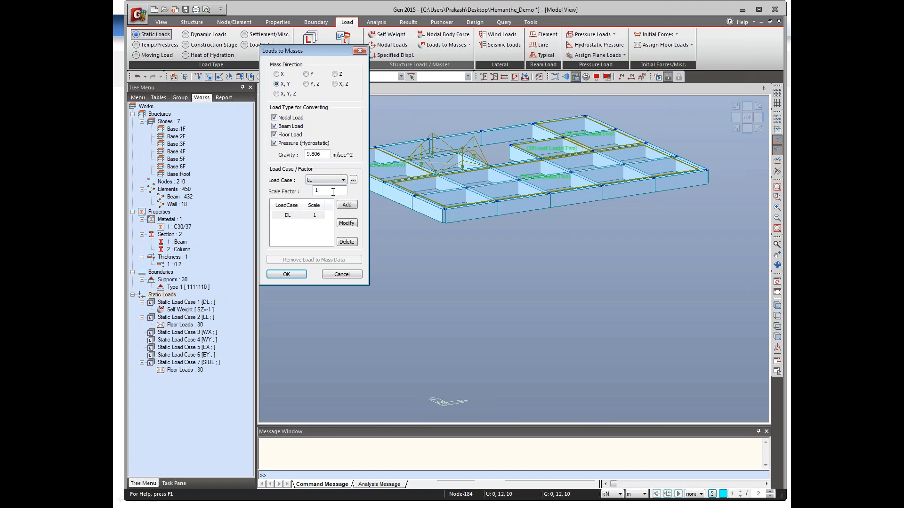
left_click(333, 192)
key("BackSpace")
type("0.24")
left_click(347, 205)
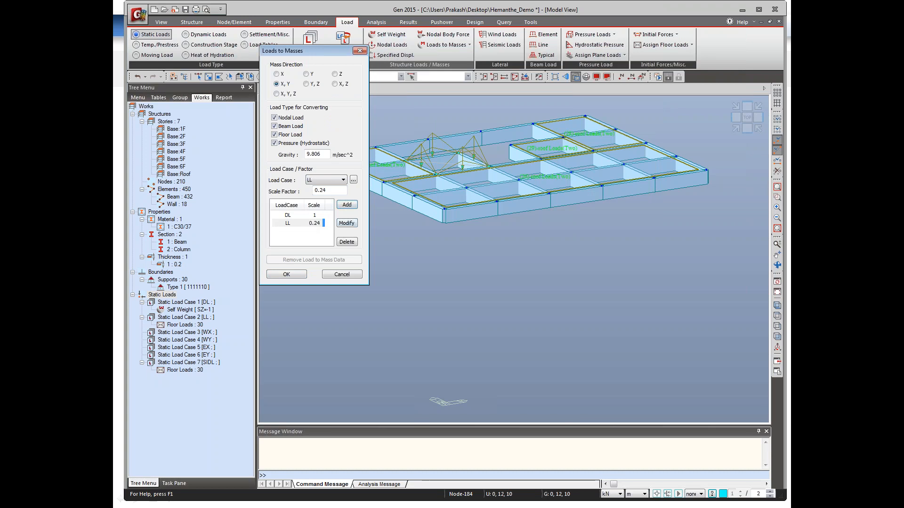
Step: Set the LL entry's scale factor to 0.25 and apply the loads-to-masses conversion
left_click(311, 223)
left_click(329, 188)
key("BackSpace")
type("5")
left_click(347, 223)
left_click(336, 180)
left_click(336, 181)
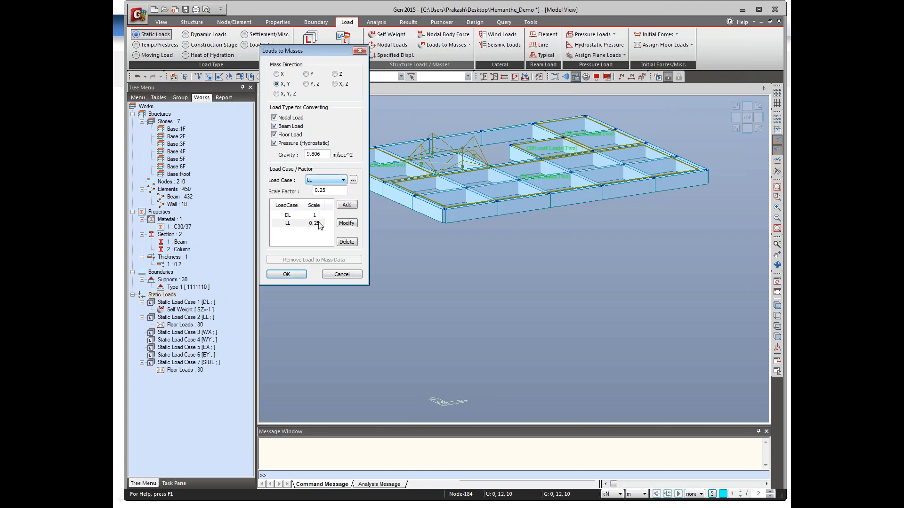
left_click(291, 274)
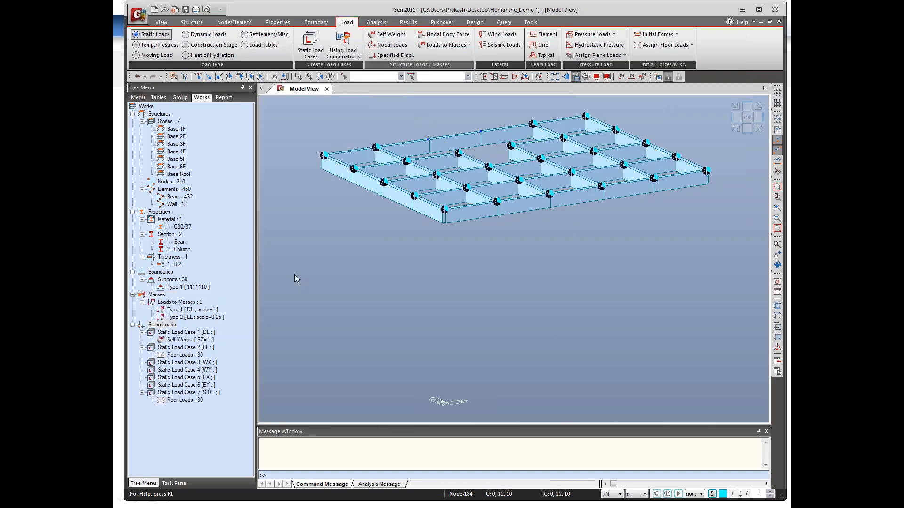
Step: Show the whole building model and hide its support and nodal mass symbols
left_click(524, 78)
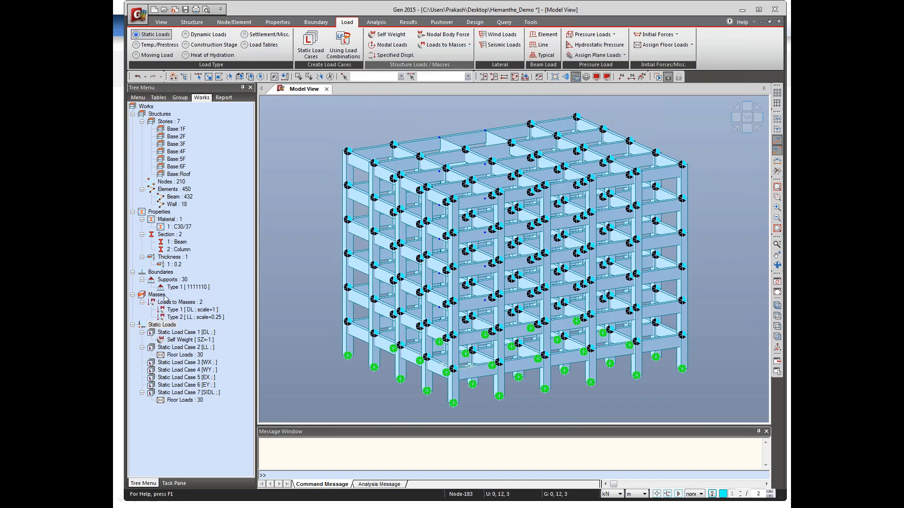
right_click(196, 318)
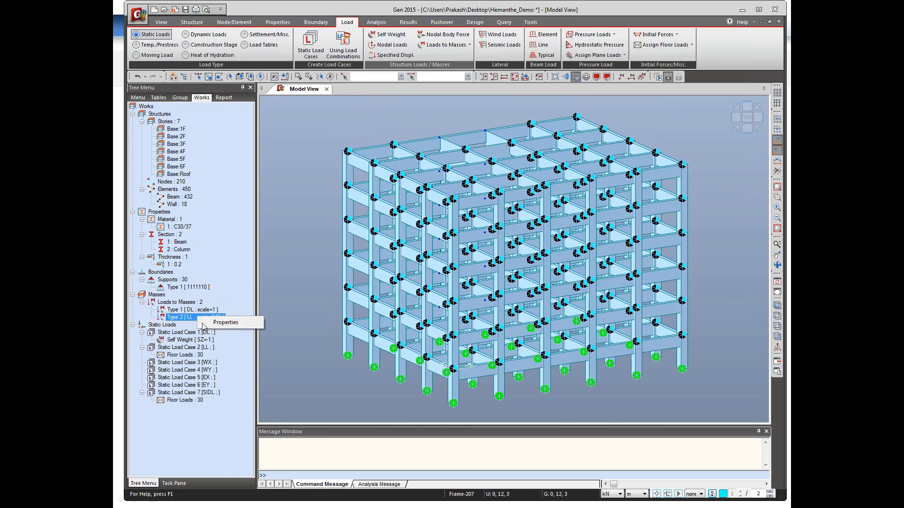
left_click(241, 291)
left_click(596, 77)
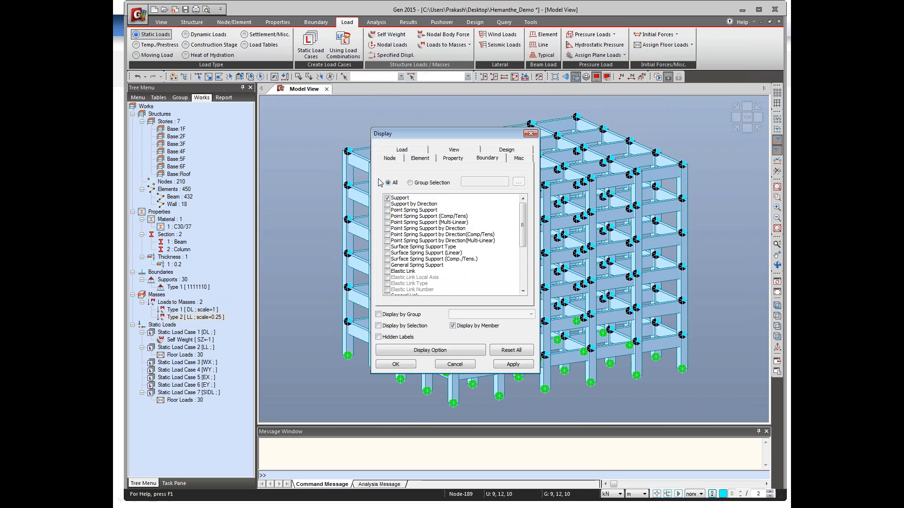
left_click(388, 198)
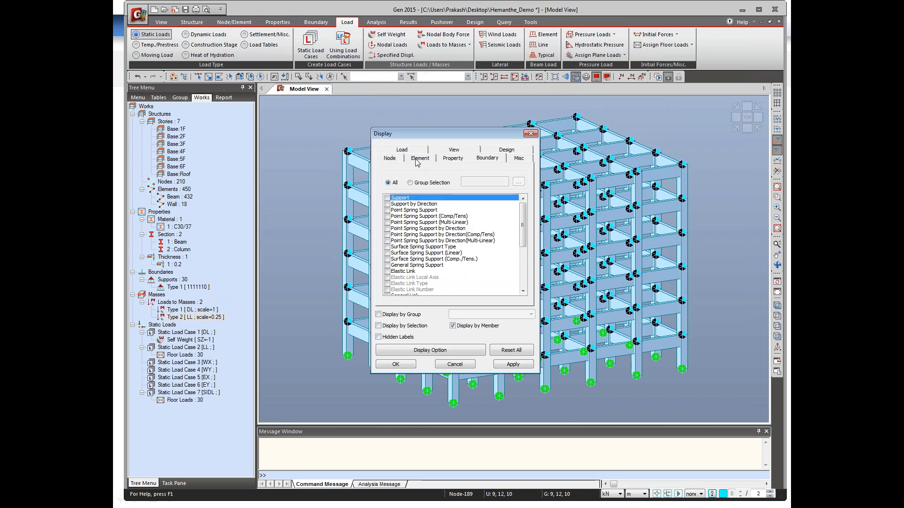
left_click(520, 159)
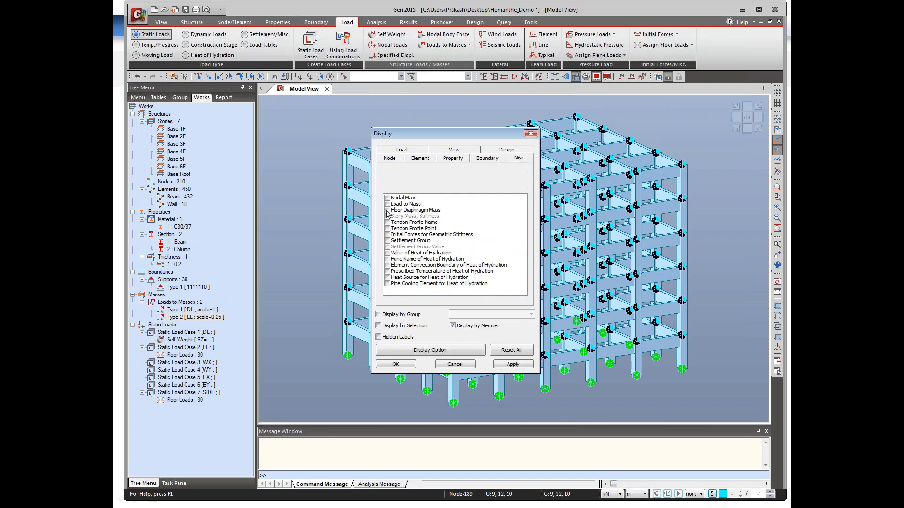
left_click(387, 199)
left_click(395, 365)
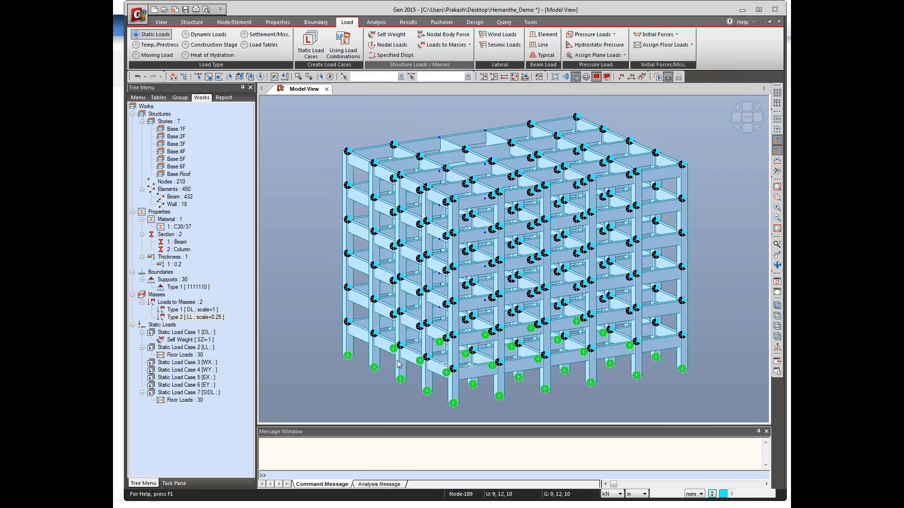
Step: Hide the node symbols in the building model's display
left_click(596, 77)
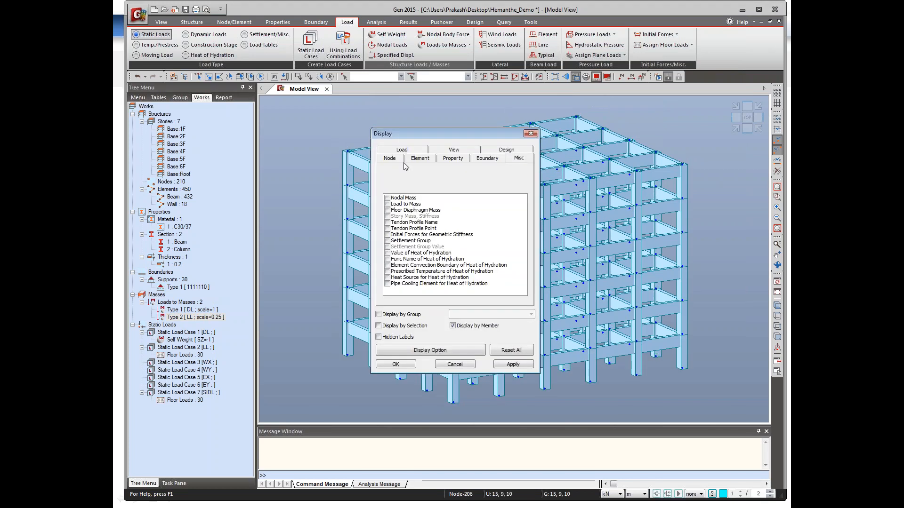
left_click(395, 161)
left_click(387, 198)
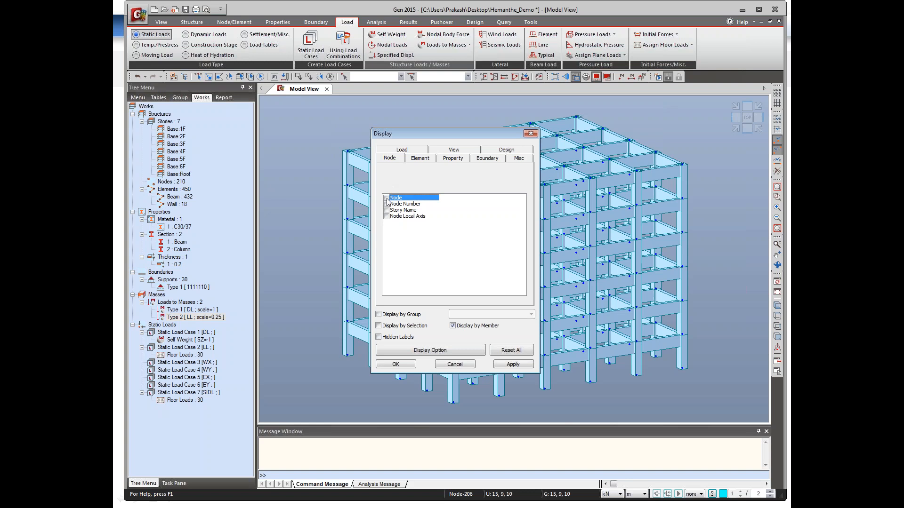
left_click(395, 365)
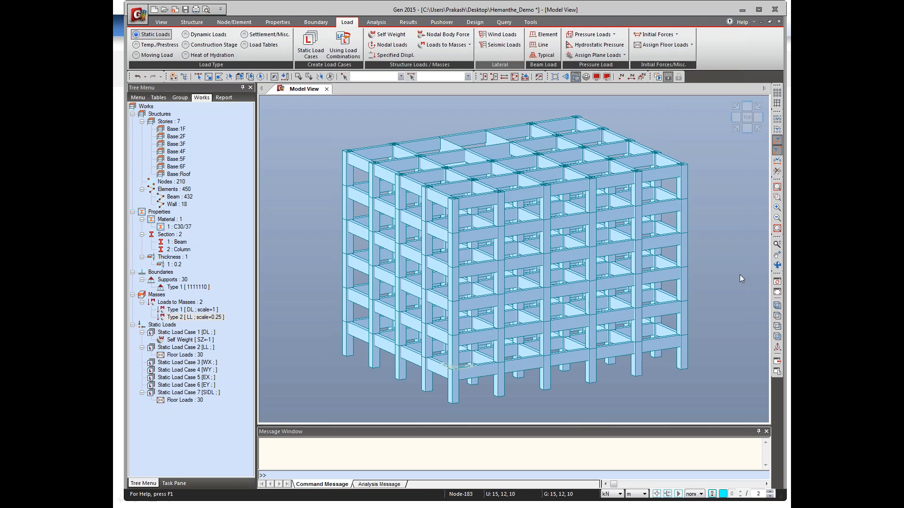
left_click_drag(903, 29, 416, 31)
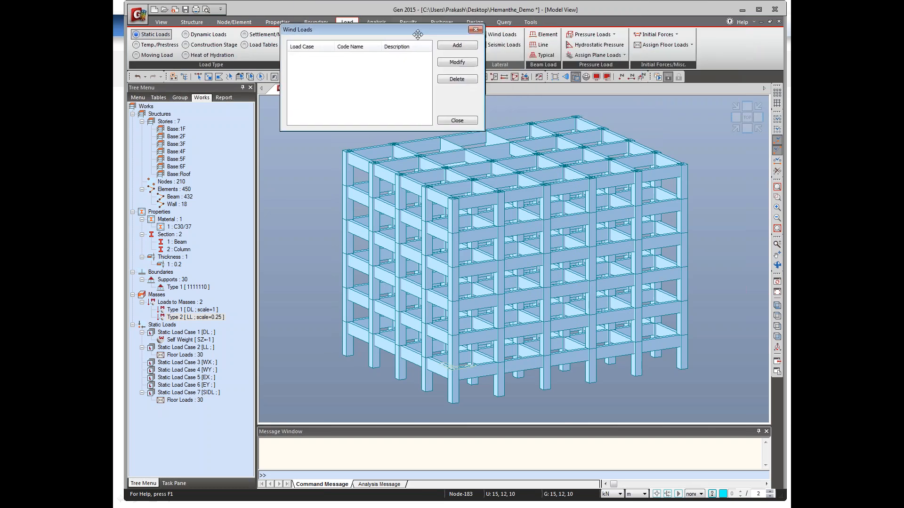
left_click(457, 48)
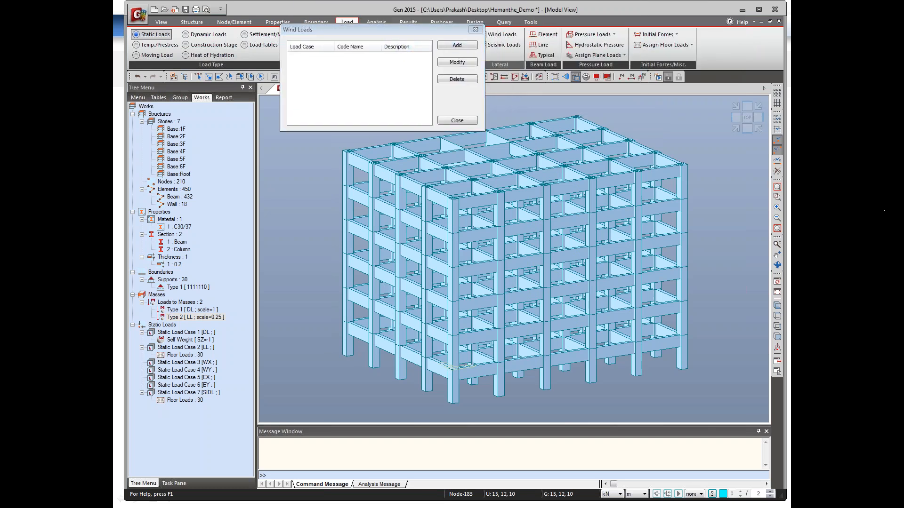
left_click_drag(903, 10, 634, 34)
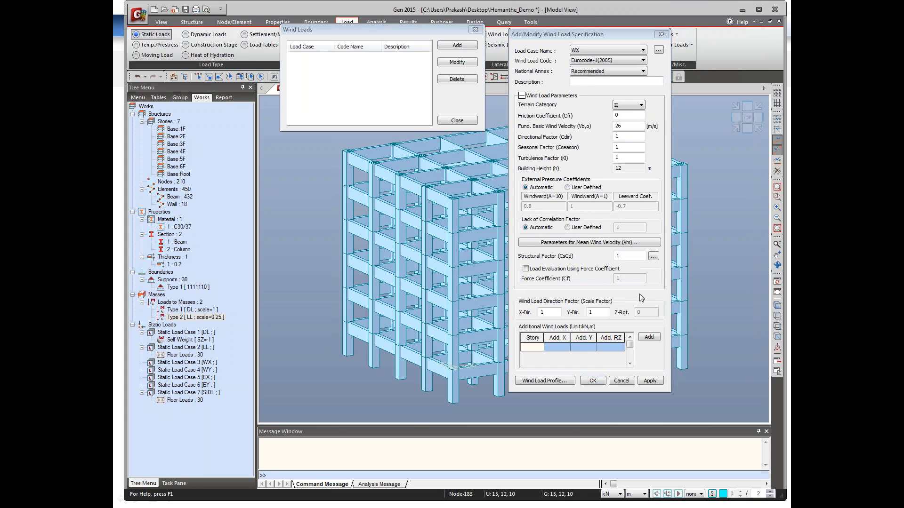
left_click(622, 380)
left_click(456, 120)
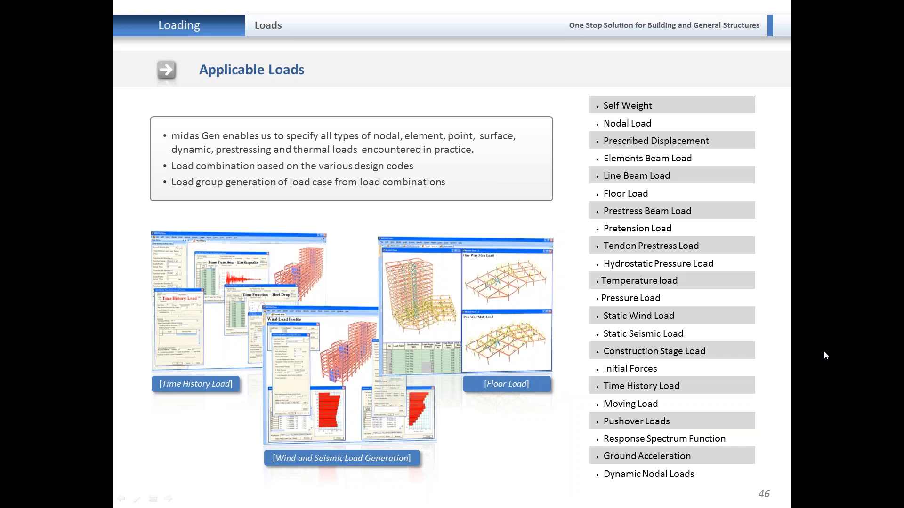
key("Right")
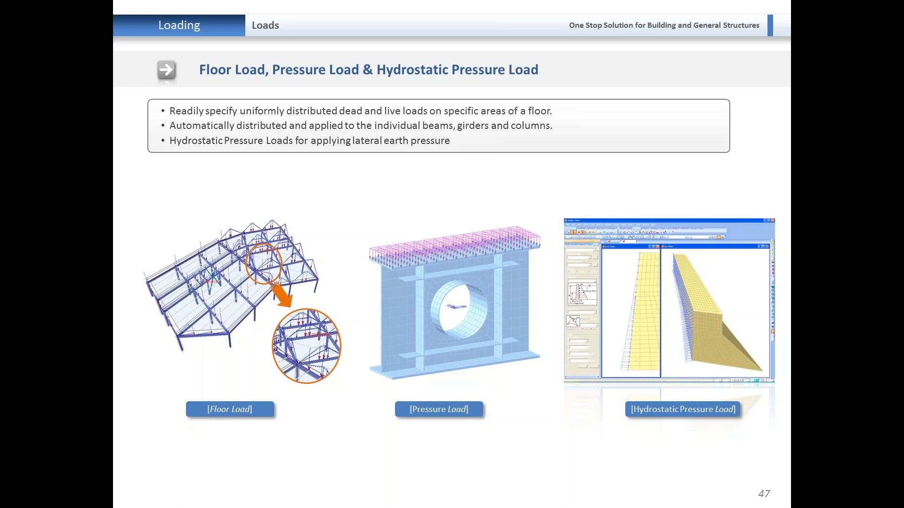
key("Right")
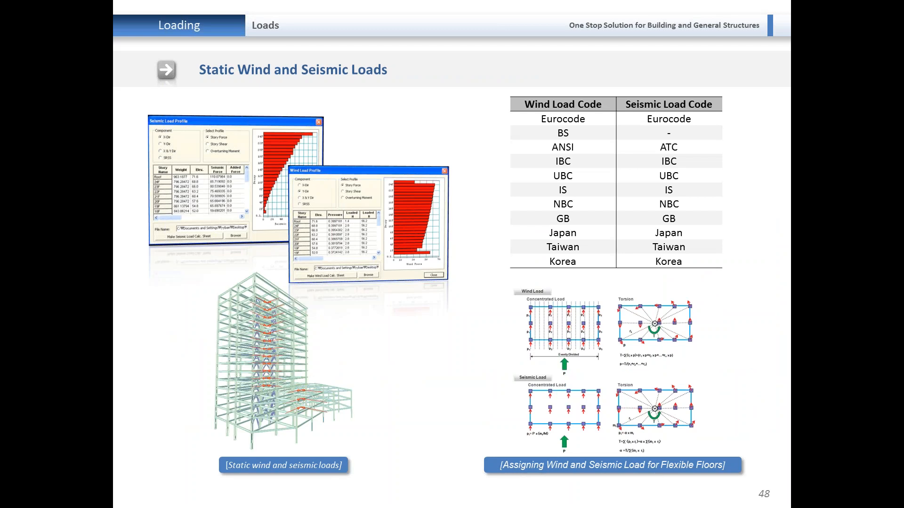
key("Right")
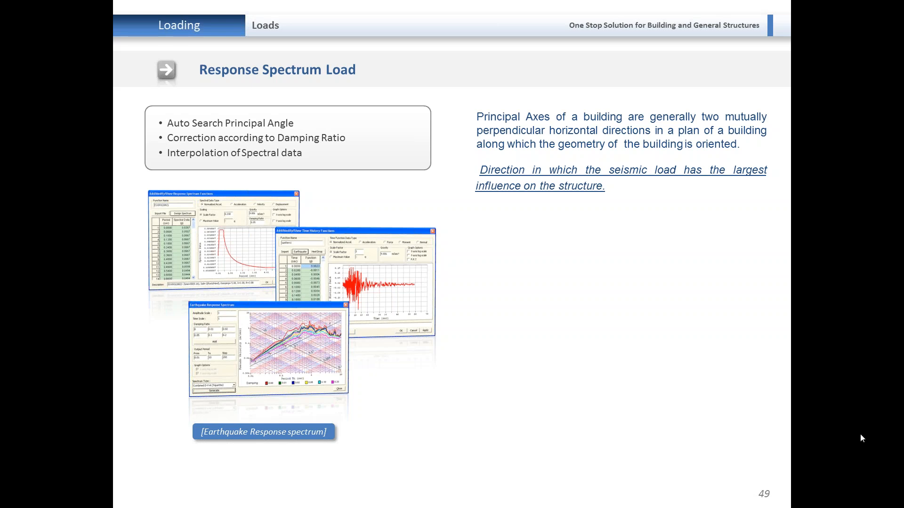
key("Left")
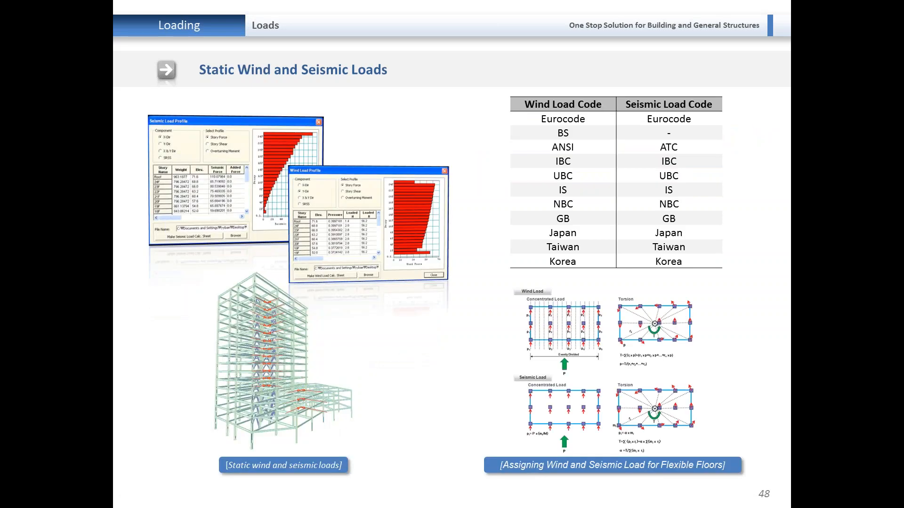
key("Right")
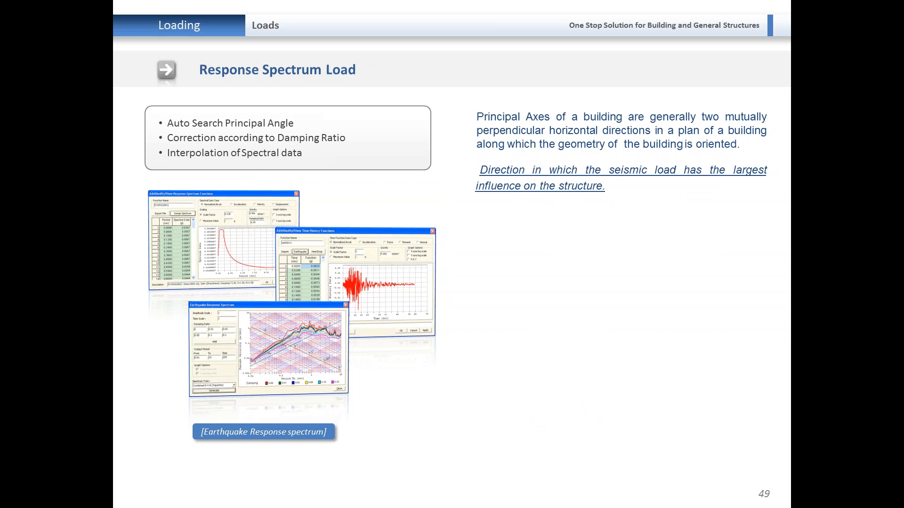
key("Right")
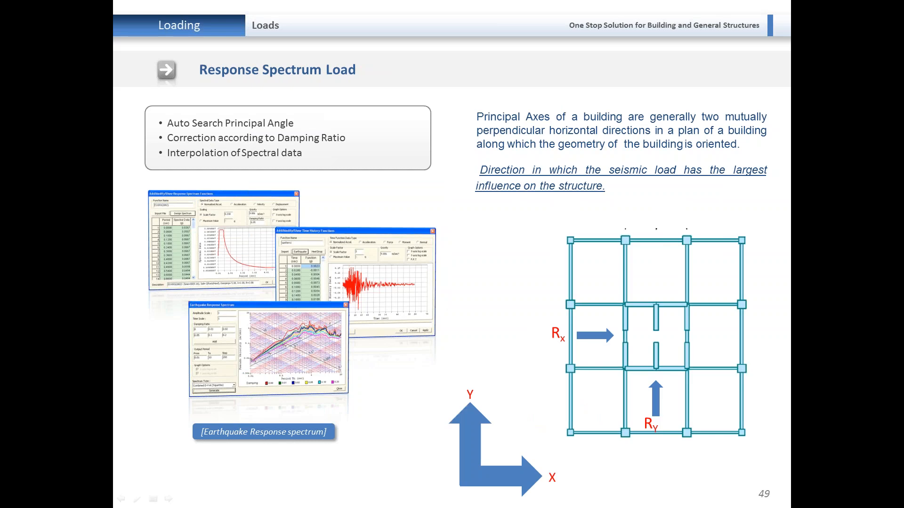
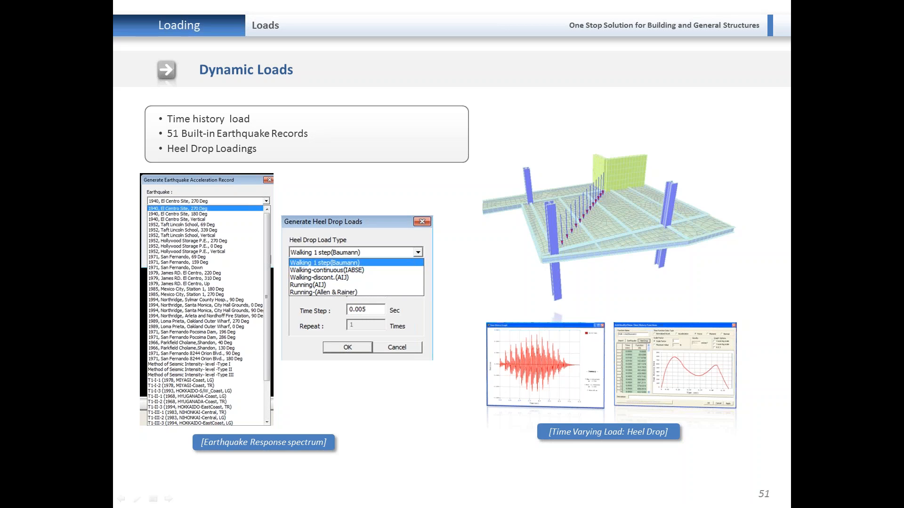
key("Right")
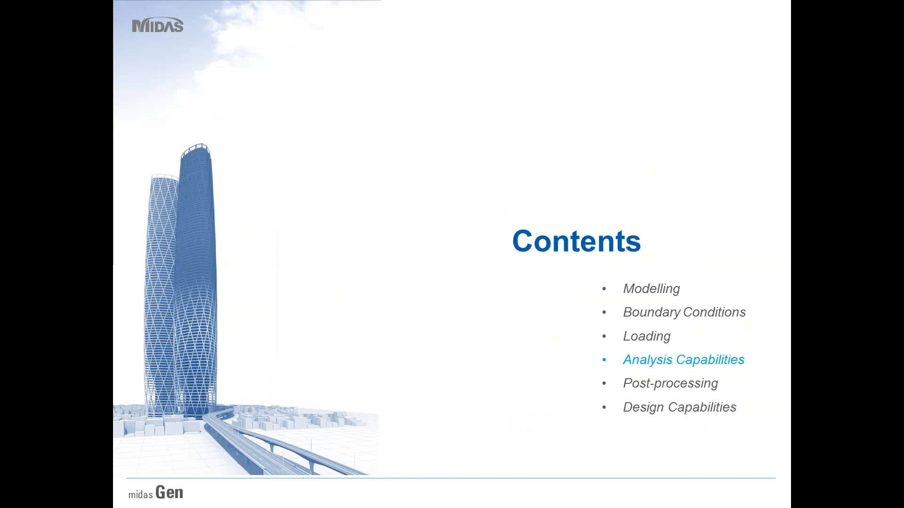
Step: Switch to midas Gen, add a Eurocode-1(2005) wind load for load case WX with terrain category II and display its wind load profile
key("alt+Tab")
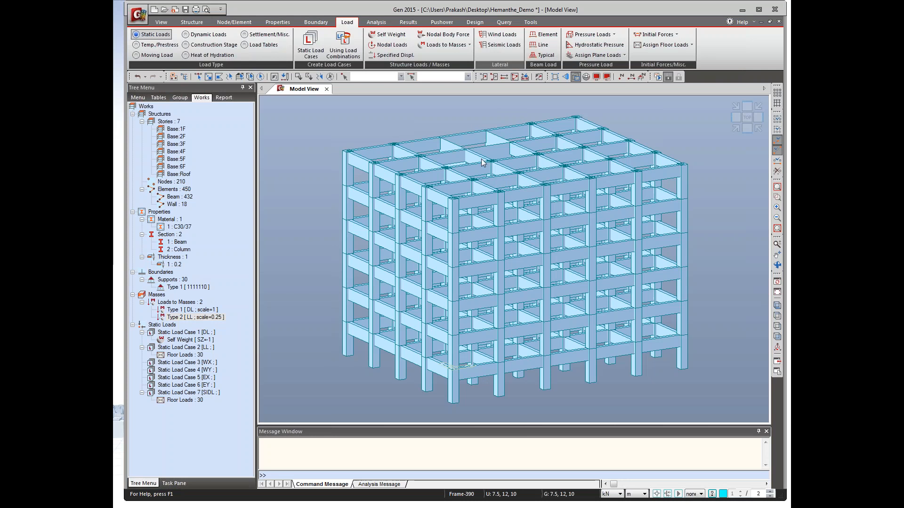
left_click(502, 35)
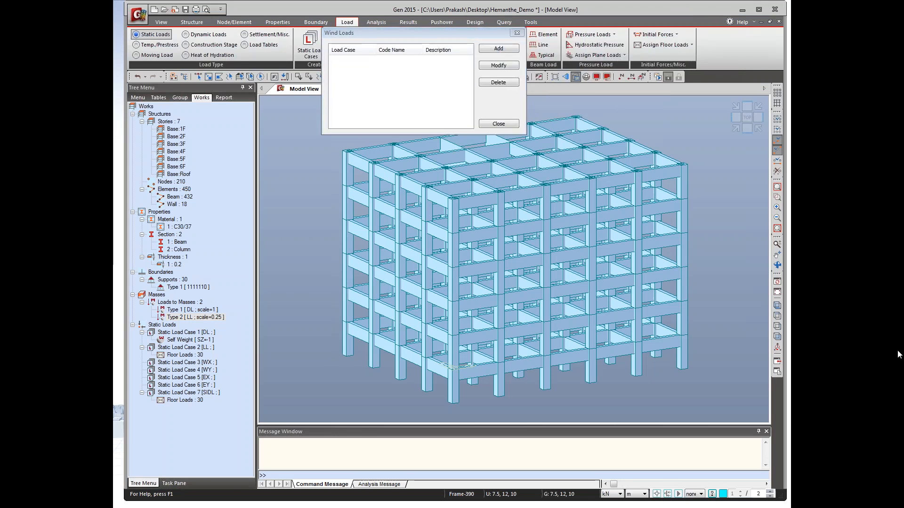
left_click_drag(900, 6, 611, 33)
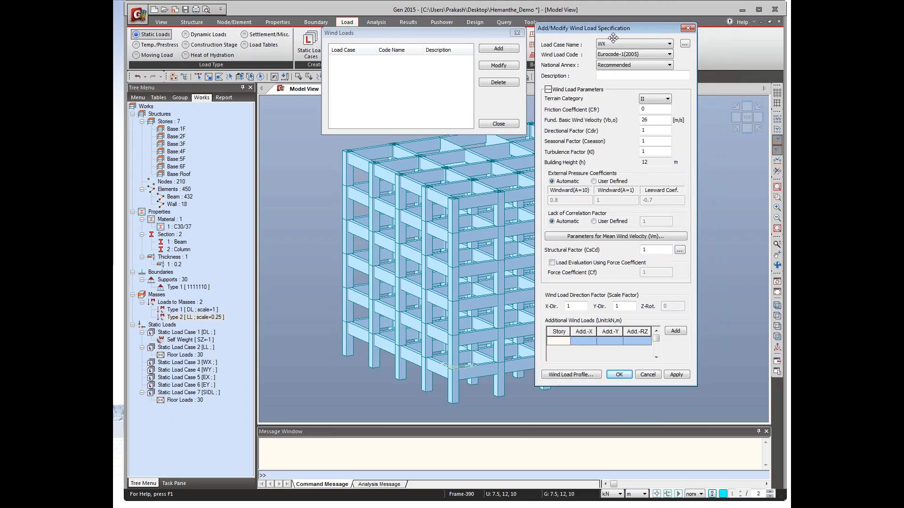
left_click(614, 42)
left_click(616, 41)
left_click(676, 375)
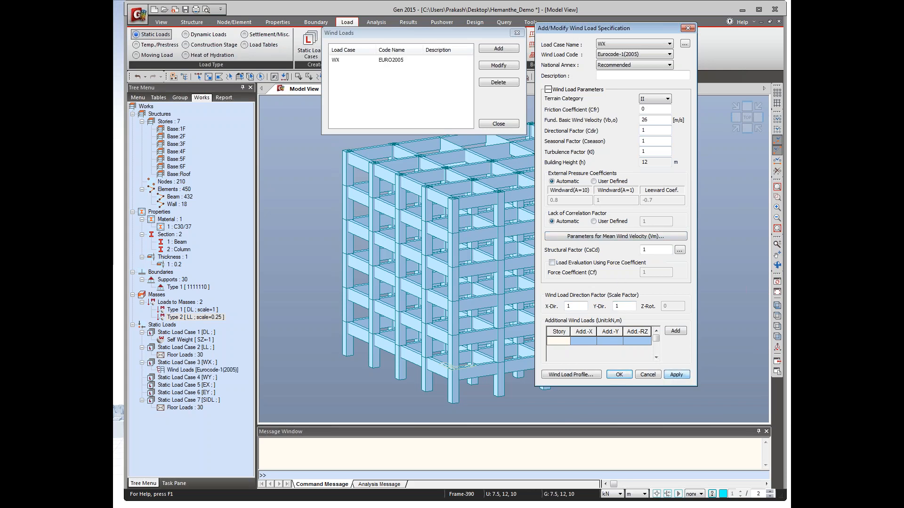
left_click(571, 374)
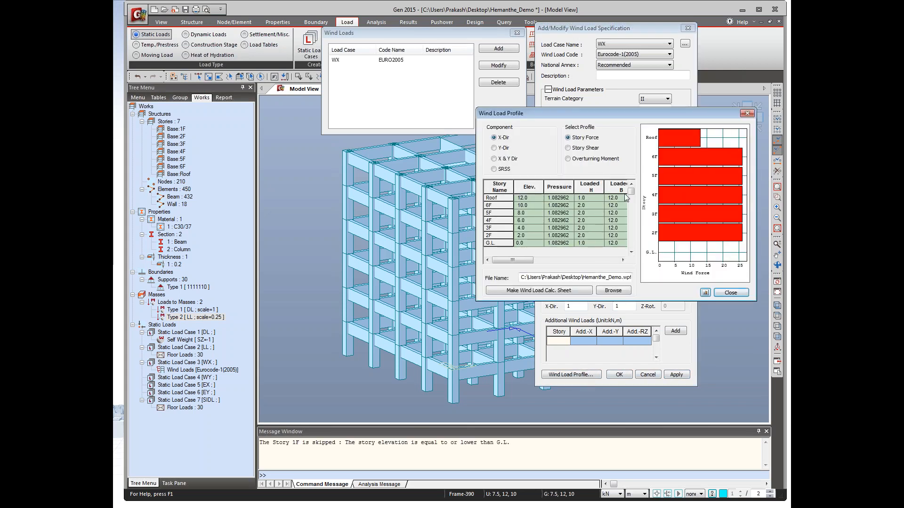
Step: Compare the story shear, overturning moment and story force profiles of the WX wind load
left_click(568, 148)
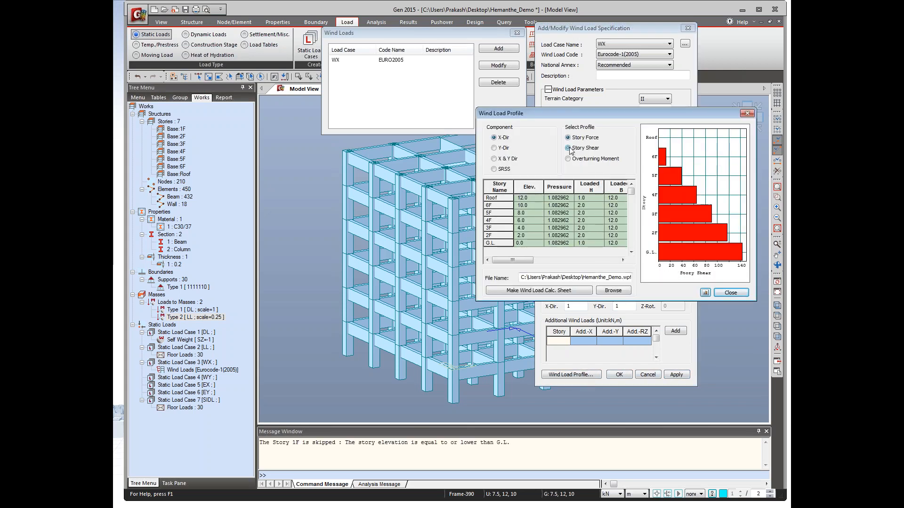
left_click(568, 159)
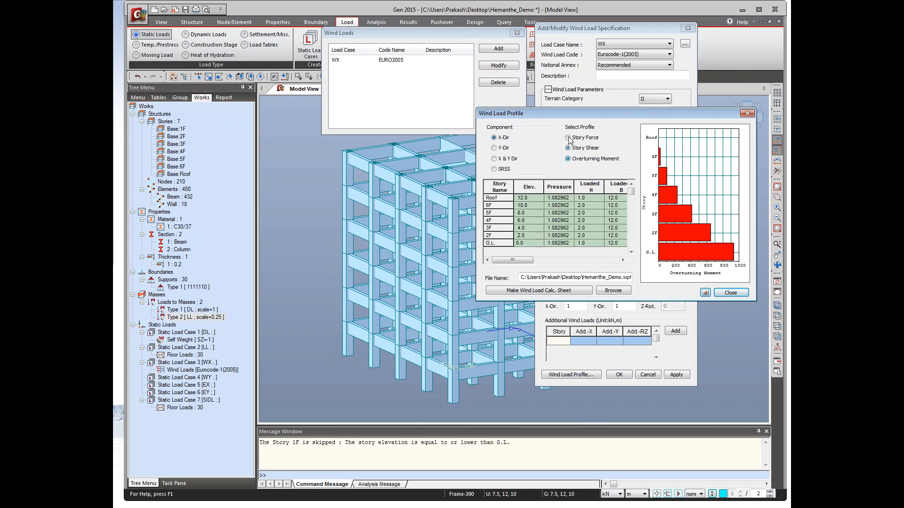
left_click(568, 138)
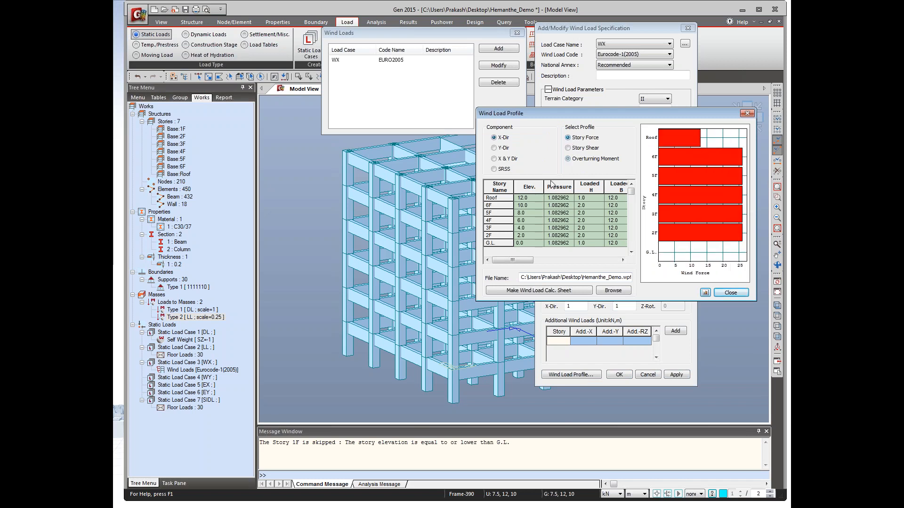
left_click(494, 169)
Step: Generate the wind load calculation sheet and review its Eurocode parameters and X-direction pressure coefficient tables
left_click(532, 290)
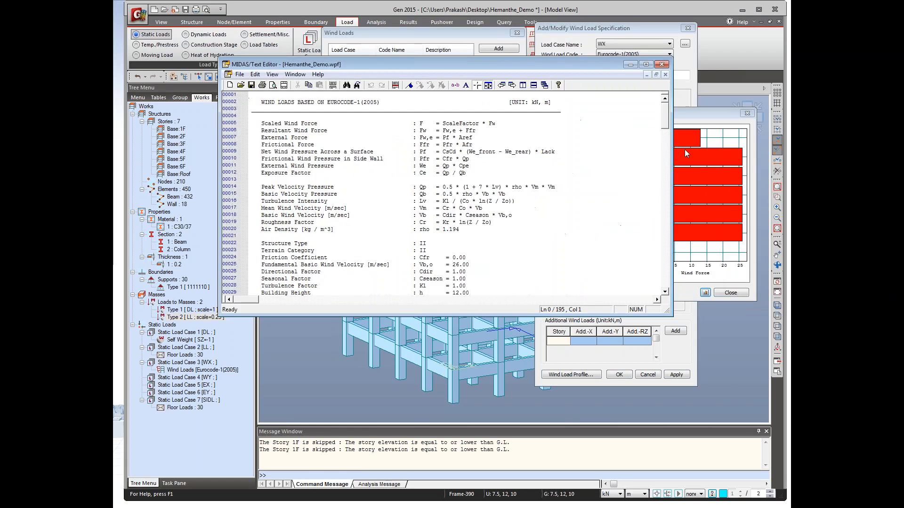
left_click_drag(673, 160, 612, 163)
left_click(547, 189)
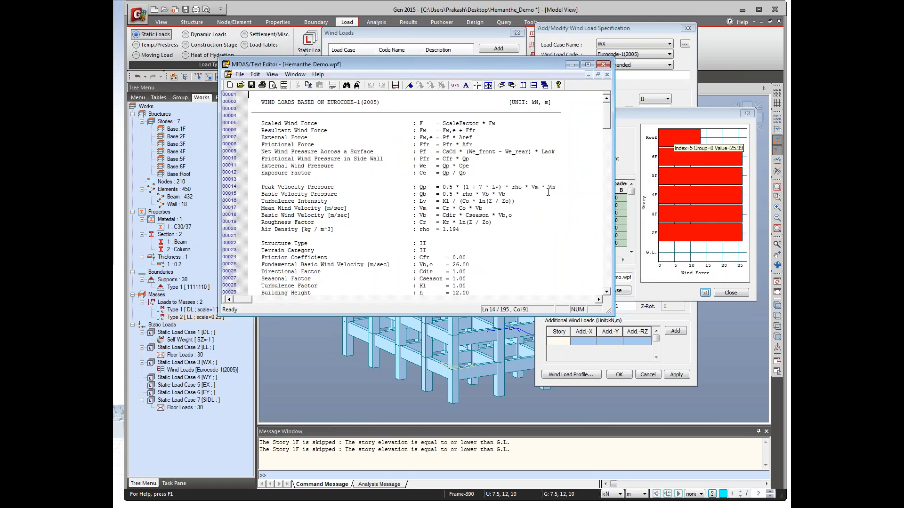
scroll(548, 192, "down", 12)
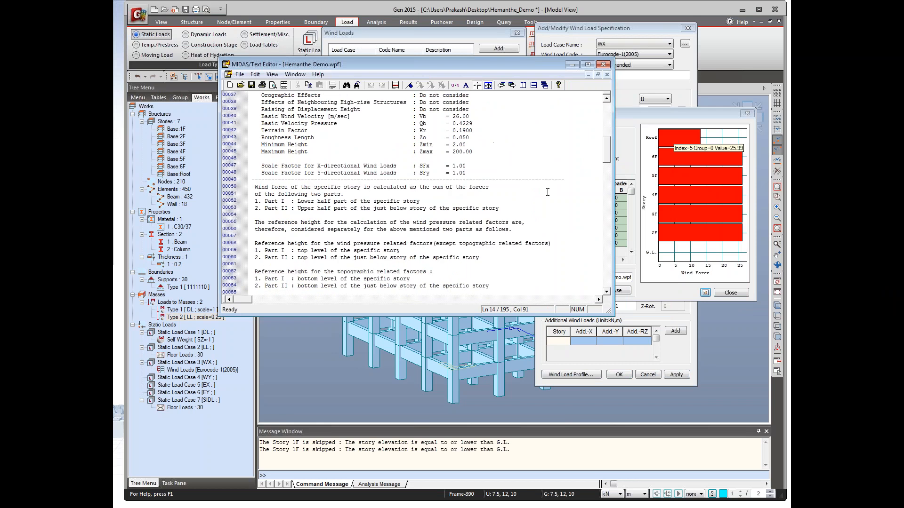
scroll(548, 192, "down", 16)
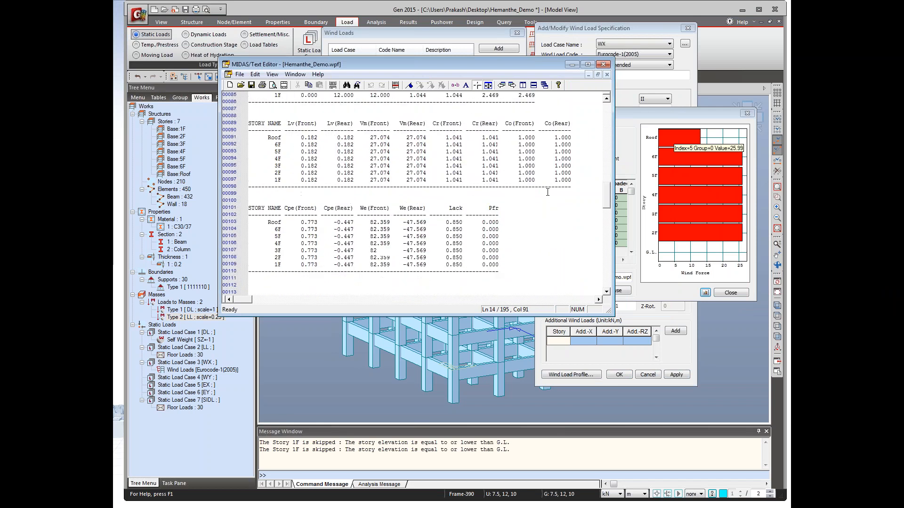
scroll(548, 192, "down", 4)
scroll(548, 192, "up", 4)
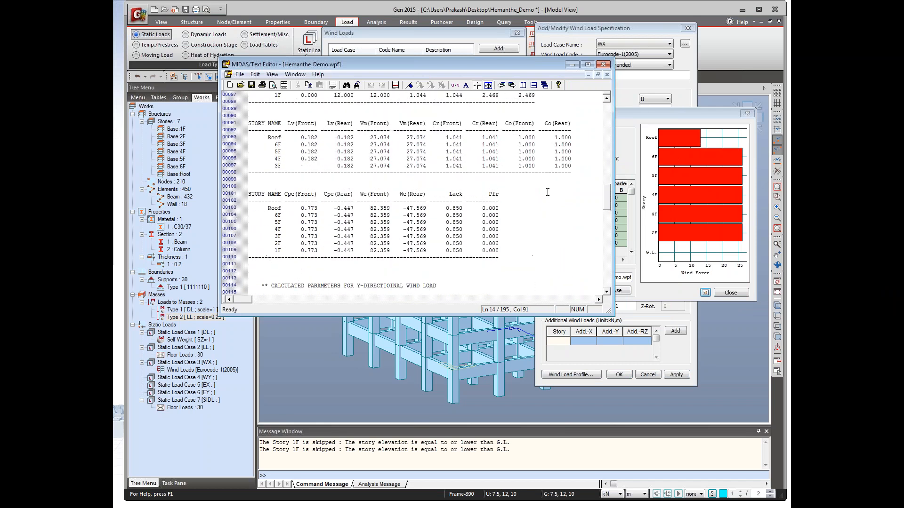
scroll(548, 192, "up", 2)
Step: Examine the Y-direction parameters and the X- and Y-direction wind load generation data in the calculation sheet
left_click_drag(551, 66, 587, 61)
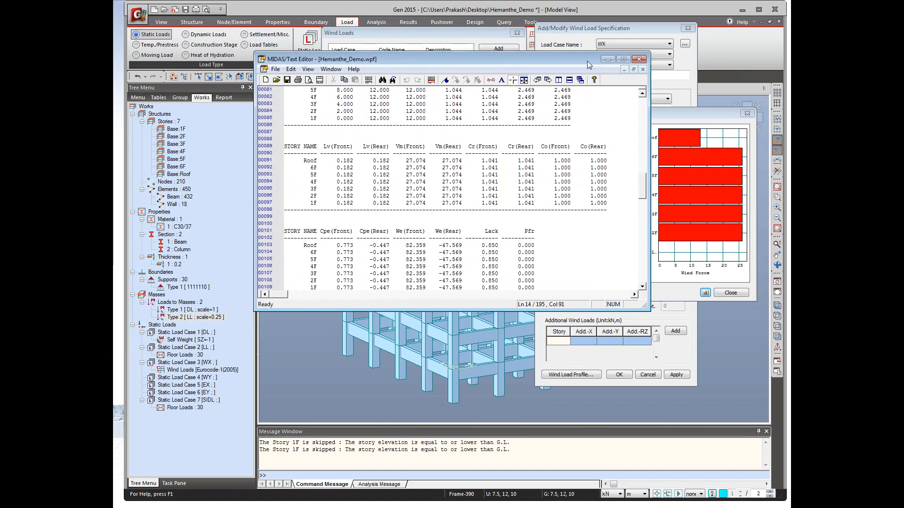
scroll(562, 253, "down", 9)
scroll(562, 253, "down", 14)
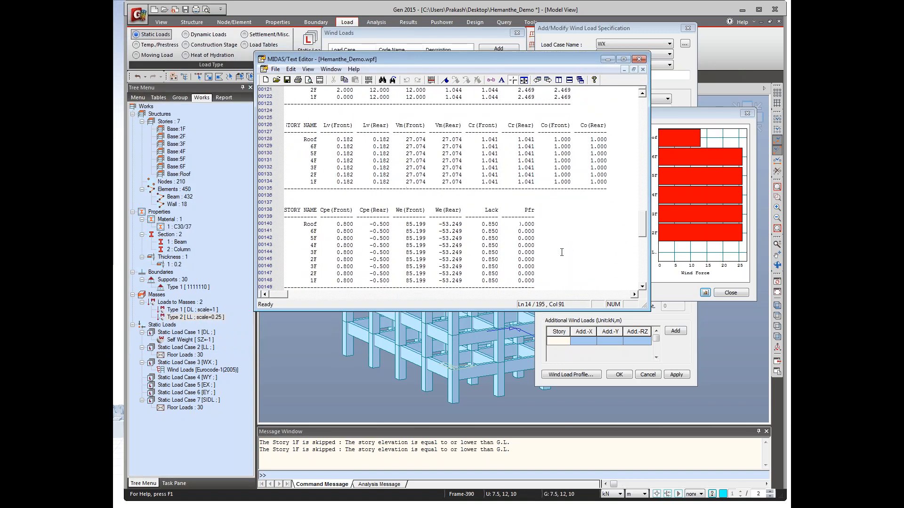
scroll(557, 250, "down", 2)
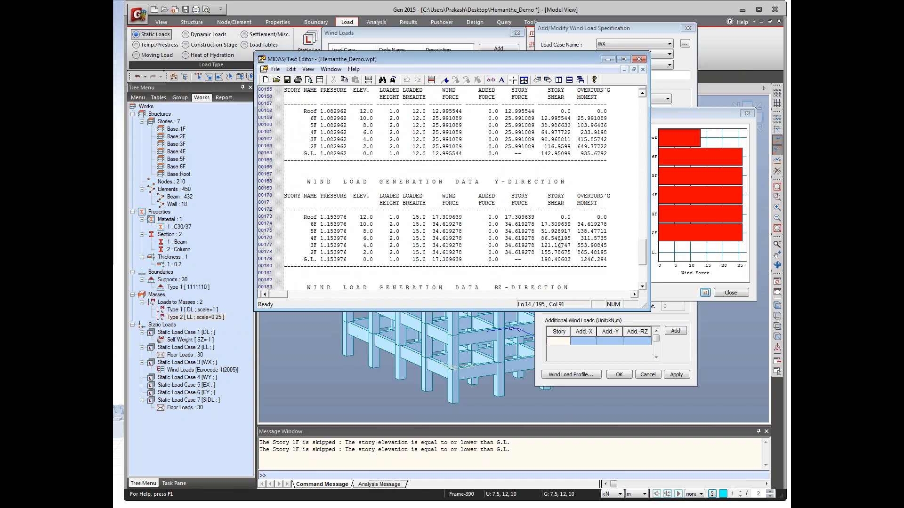
scroll(559, 253, "up", 20)
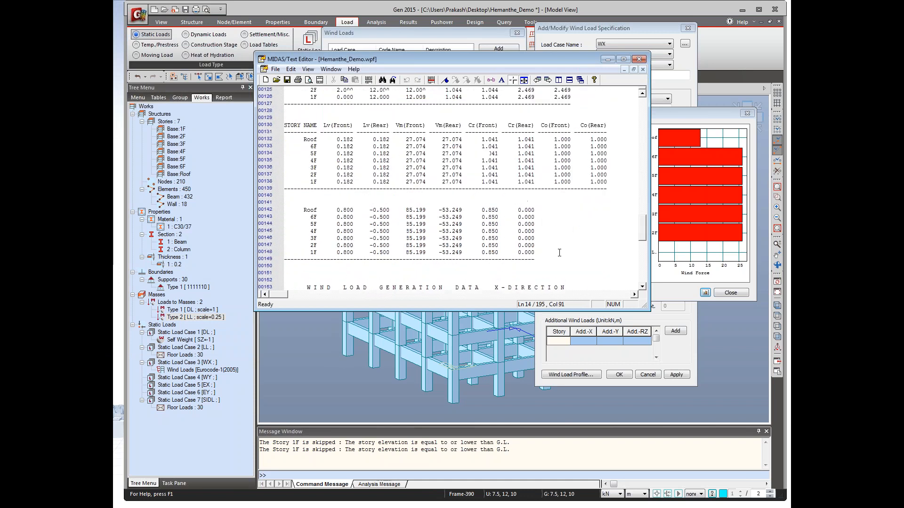
scroll(560, 252, "up", 20)
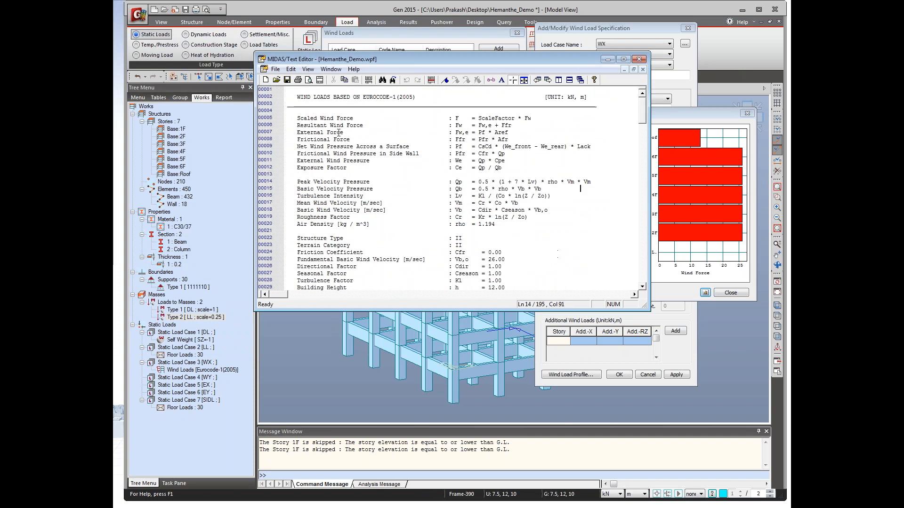
Step: Review the wind force and velocity pressure formulas at the start of the report, and close the sheet and the wind load profile
left_click_drag(295, 118, 547, 118)
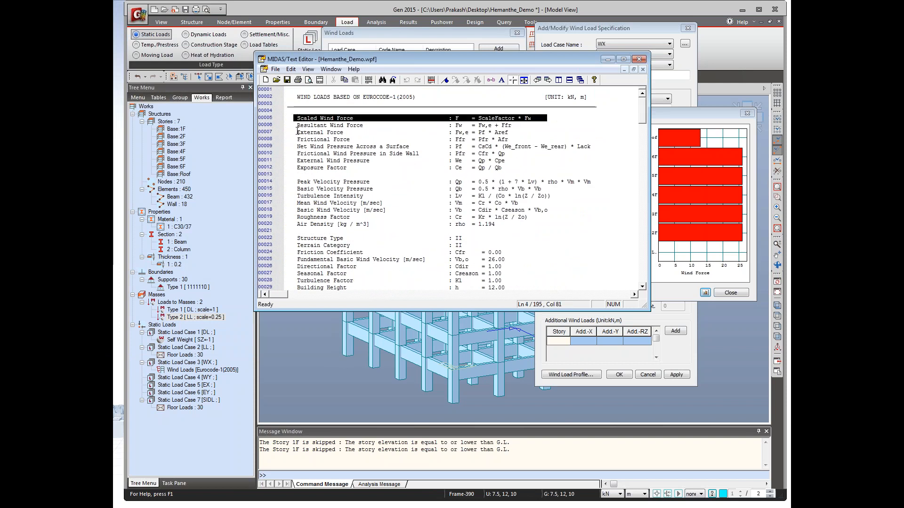
left_click_drag(295, 126, 556, 253)
left_click(539, 286)
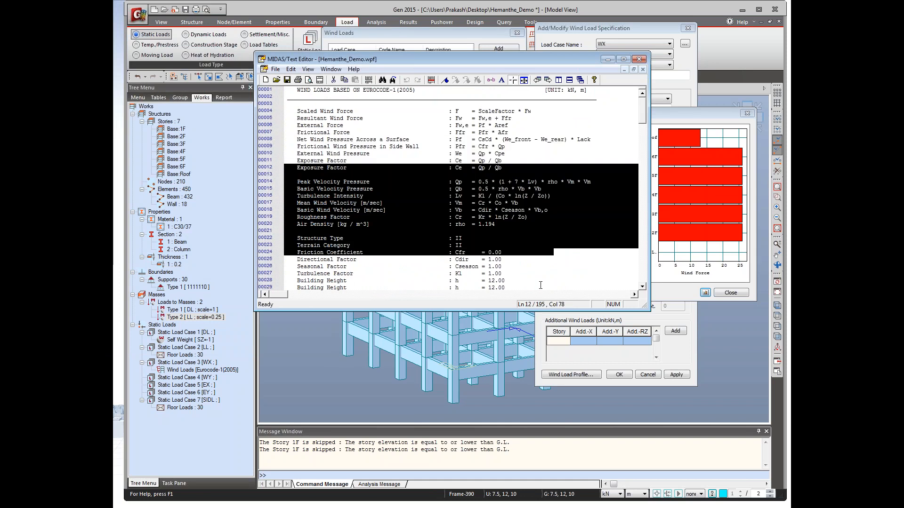
scroll(555, 256, "up", 1)
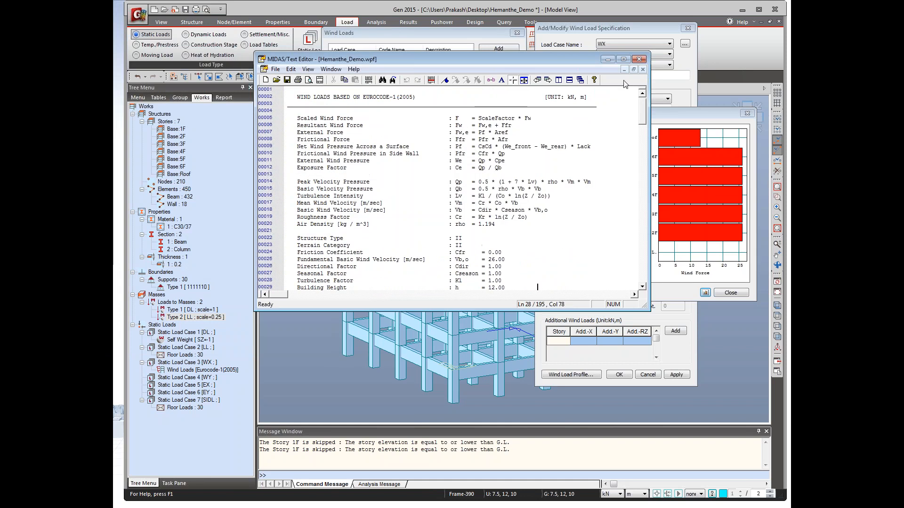
left_click(275, 70)
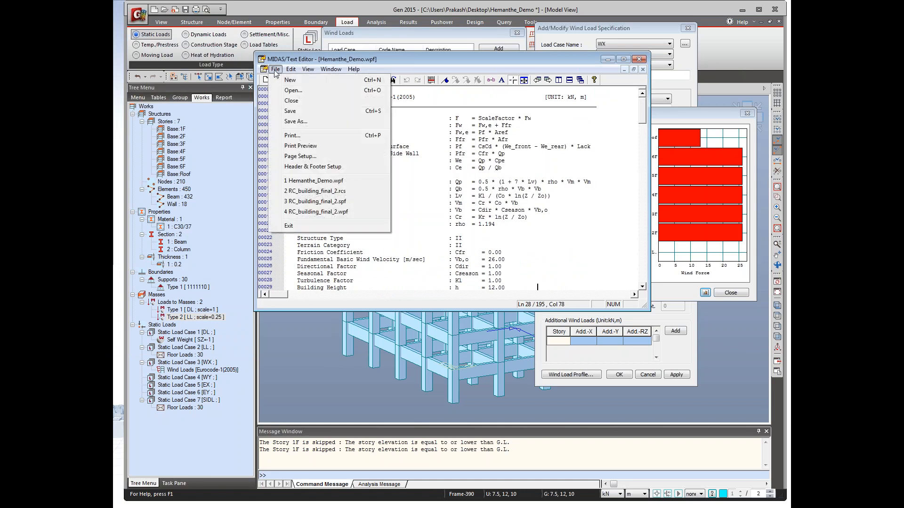
left_click(275, 69)
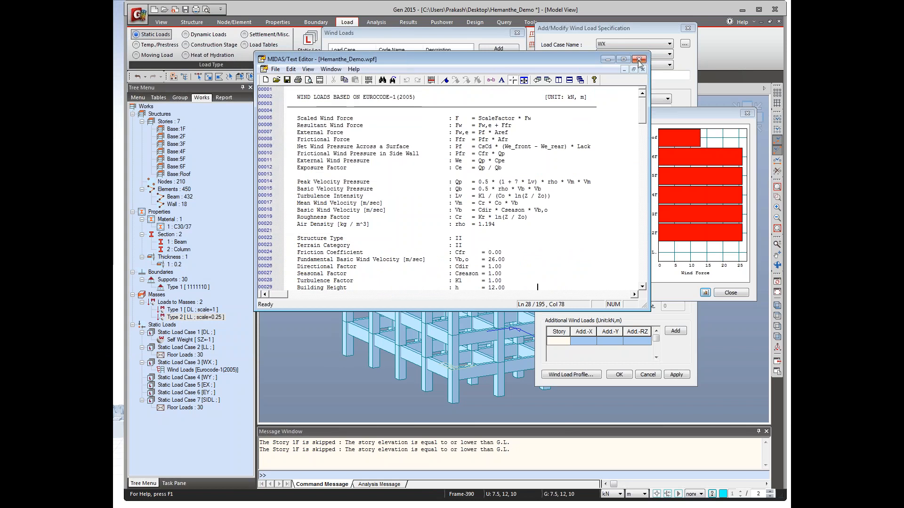
left_click(639, 60)
left_click(730, 293)
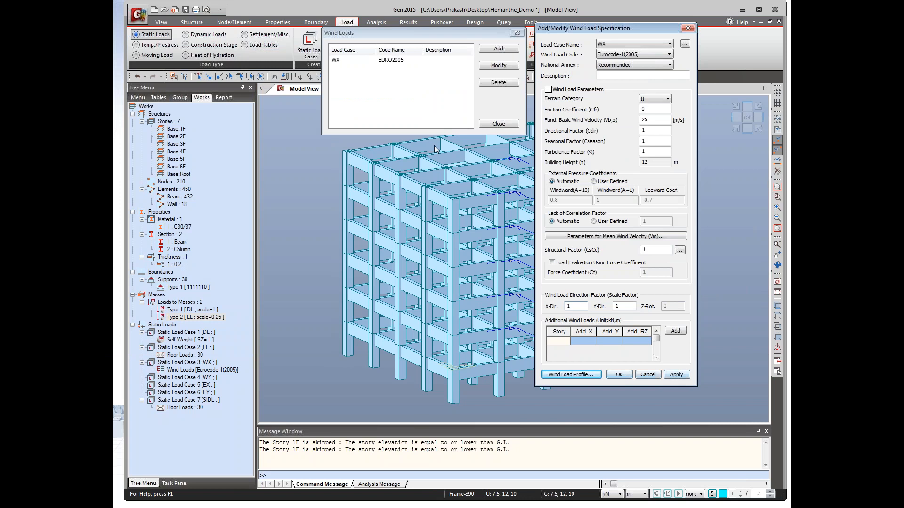
Step: Add a Eurocode-1(2005) wind load for load case WY with an X-direction scale factor of 0 and a Y-direction factor of 1
left_click(626, 43)
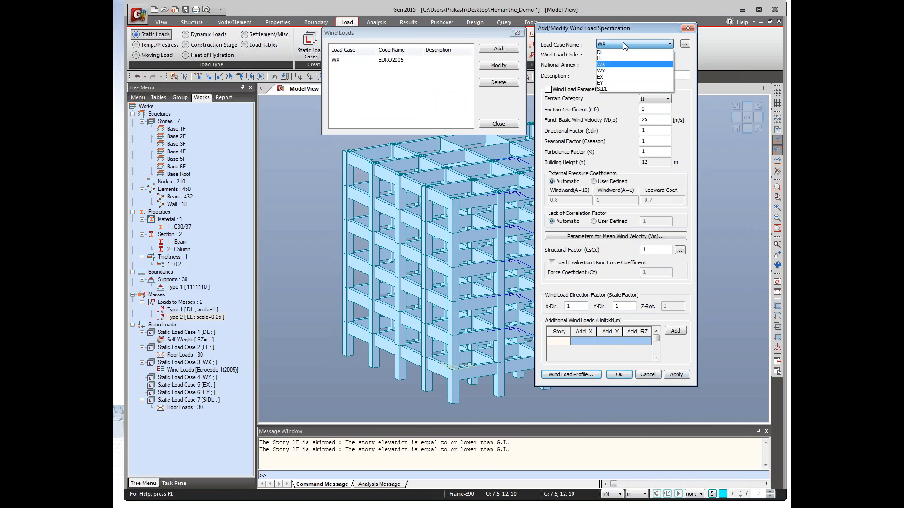
left_click(624, 71)
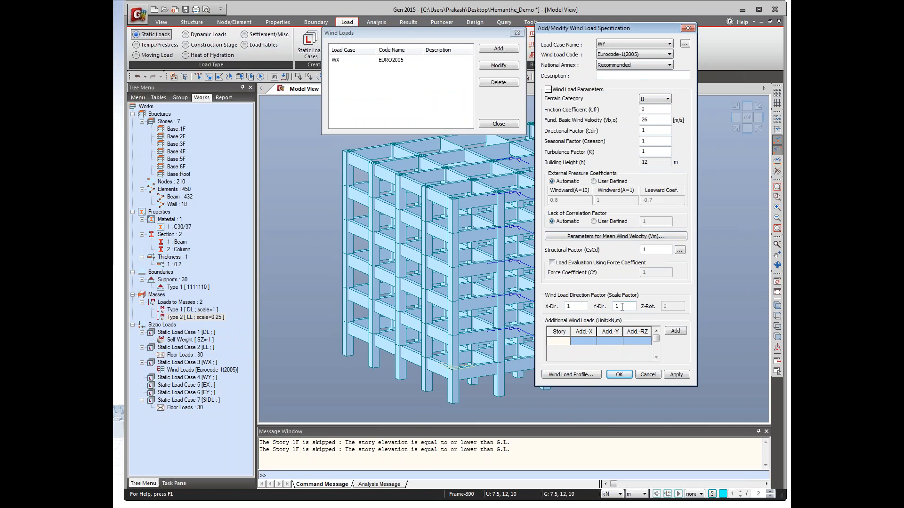
left_click(580, 308)
key("BackSpace")
left_click(677, 375)
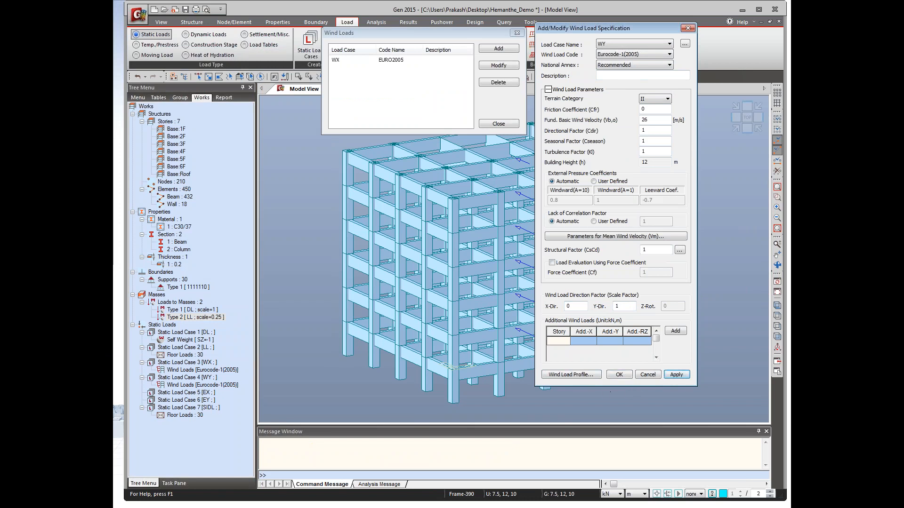
Step: Check the Y-direction story force profile of the WY wind load and close the wind load specification
left_click(587, 375)
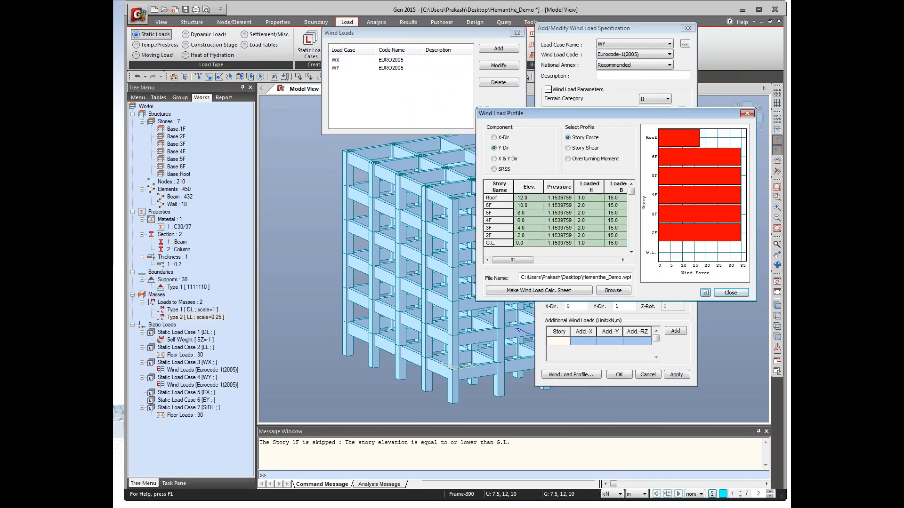
left_click(731, 293)
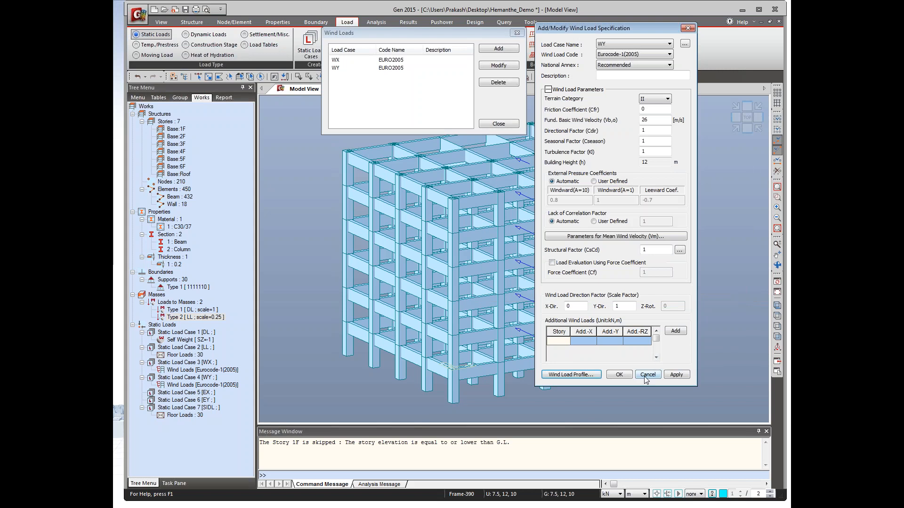
left_click(646, 375)
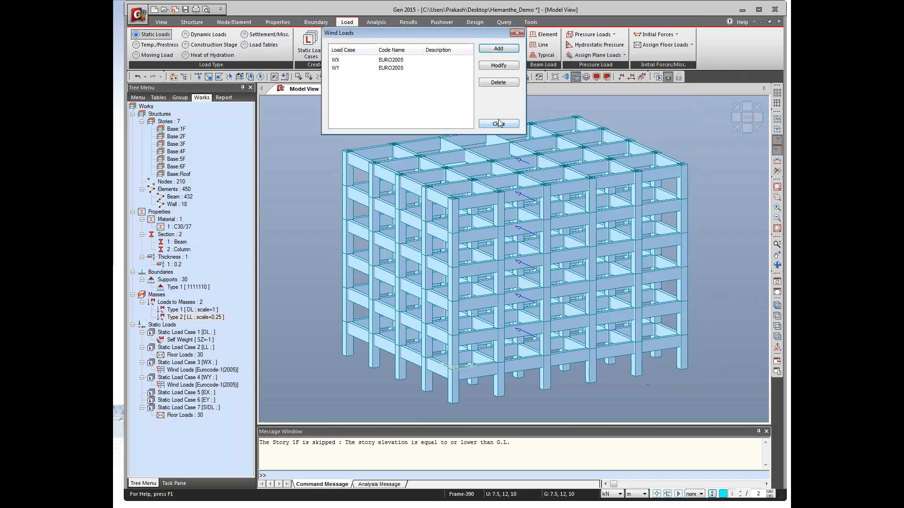
Step: Modify the WX wind load's Y-direction scale factor so that it acts only in the X direction, and close the wind load list
left_click(386, 61)
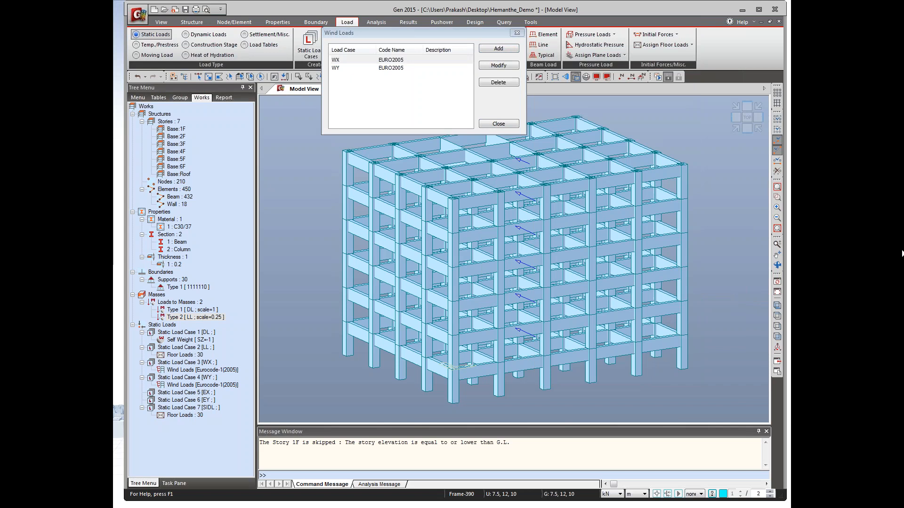
left_click_drag(903, 11, 536, 22)
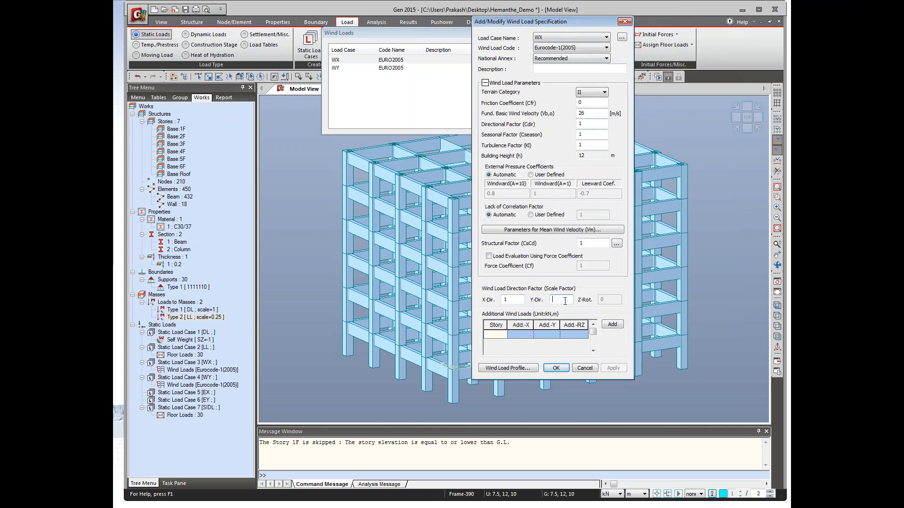
left_click(556, 368)
left_click(487, 124)
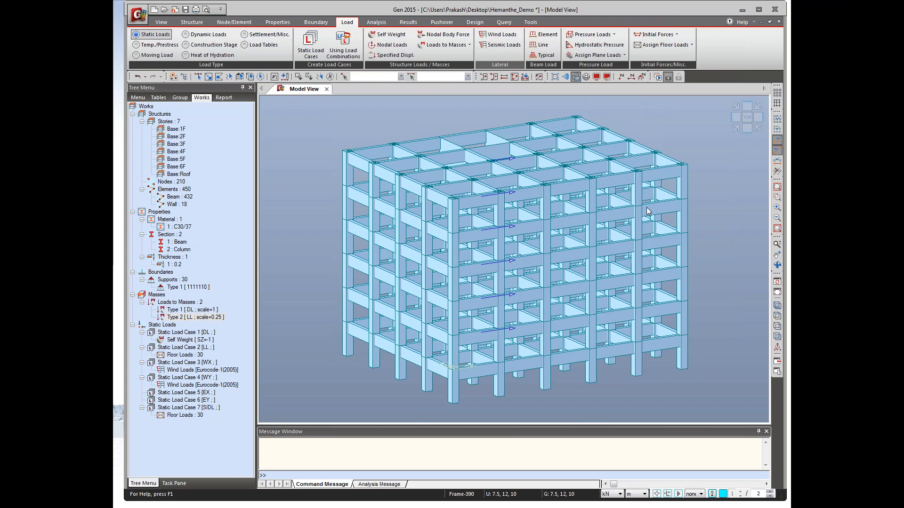
Step: Start a new static seismic load for load case EX using the Eurocode-8(2004) seismic code
left_click_drag(674, 25, 358, 75)
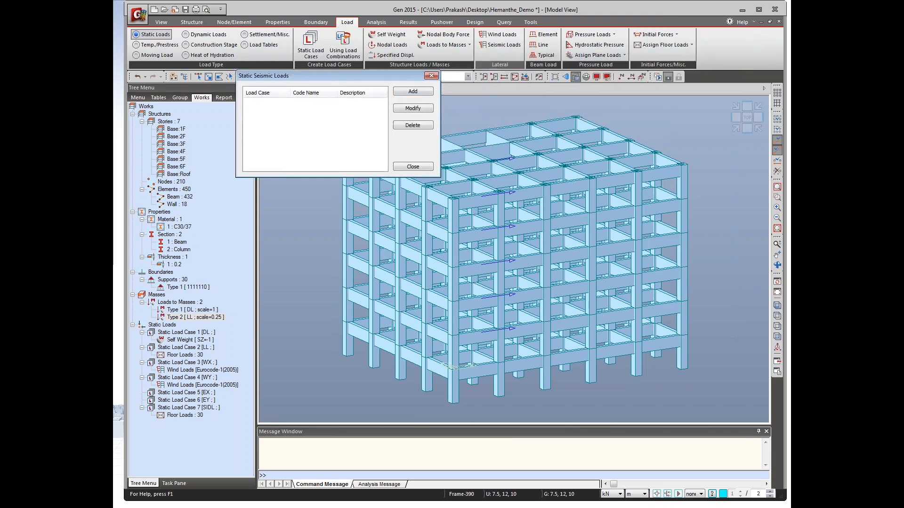
left_click(414, 93)
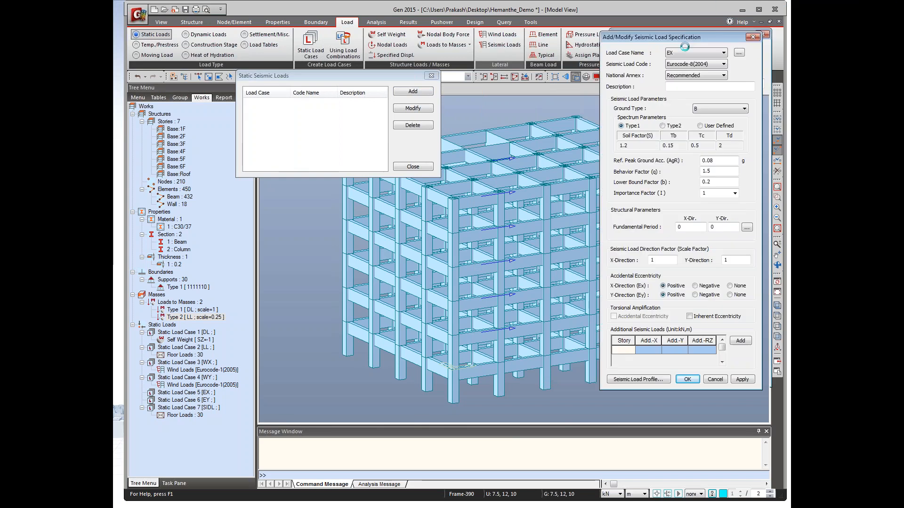
left_click_drag(685, 41, 531, 44)
left_click(562, 70)
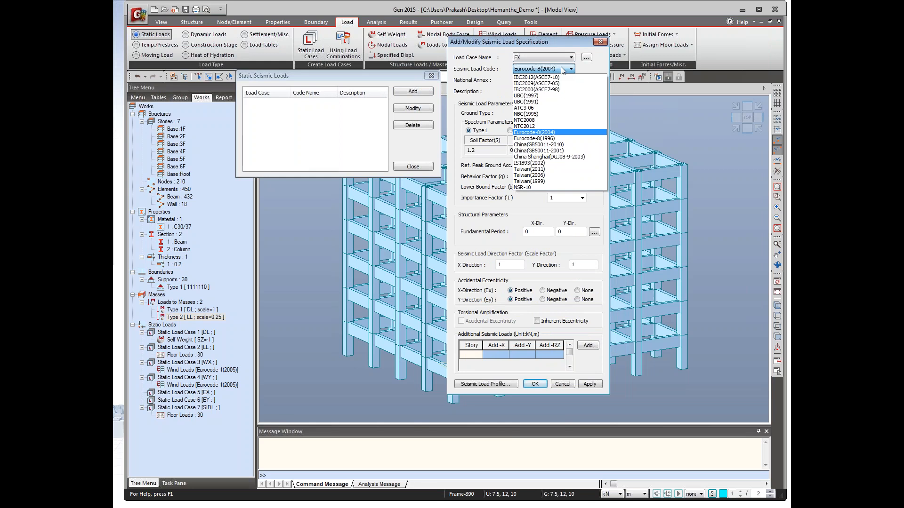
left_click(562, 70)
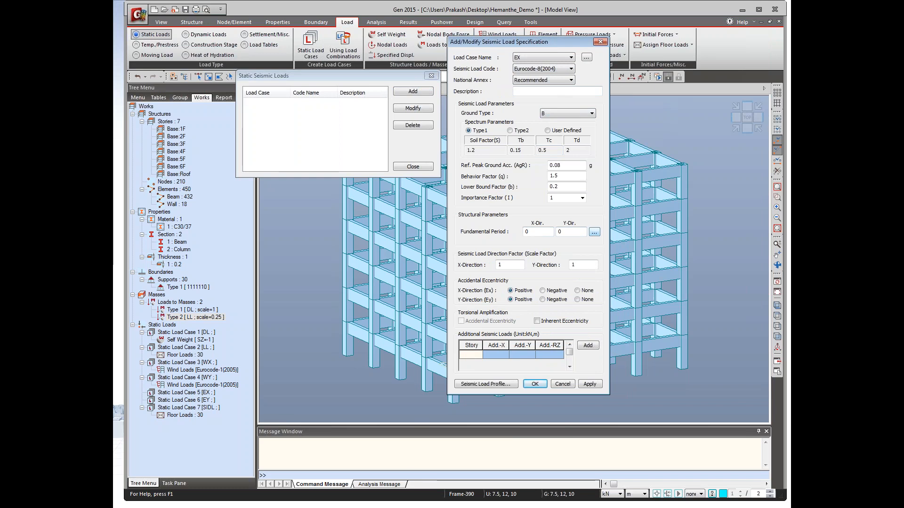
Step: Calculate the fundamental periods with T = 0.085H^(3/4) in both directions, set the Y-direction scale factor to 0 and apply the EX load
left_click(595, 232)
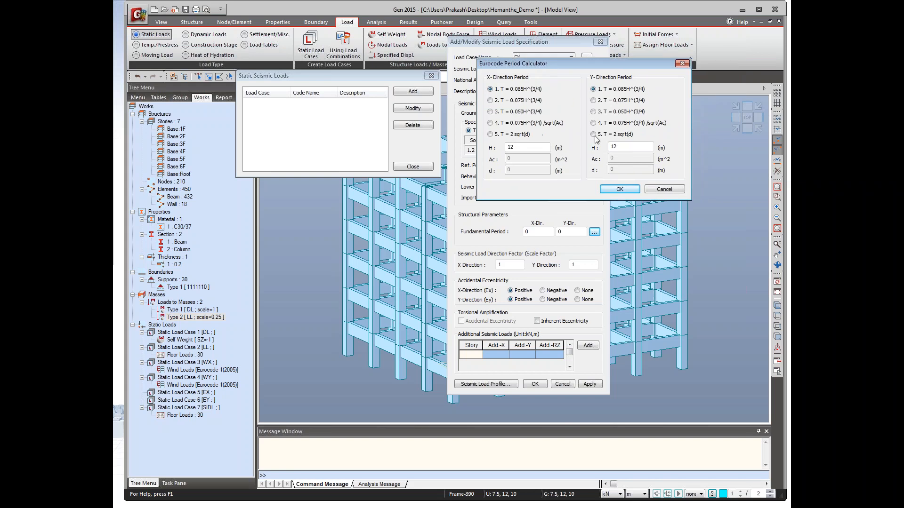
left_click(620, 189)
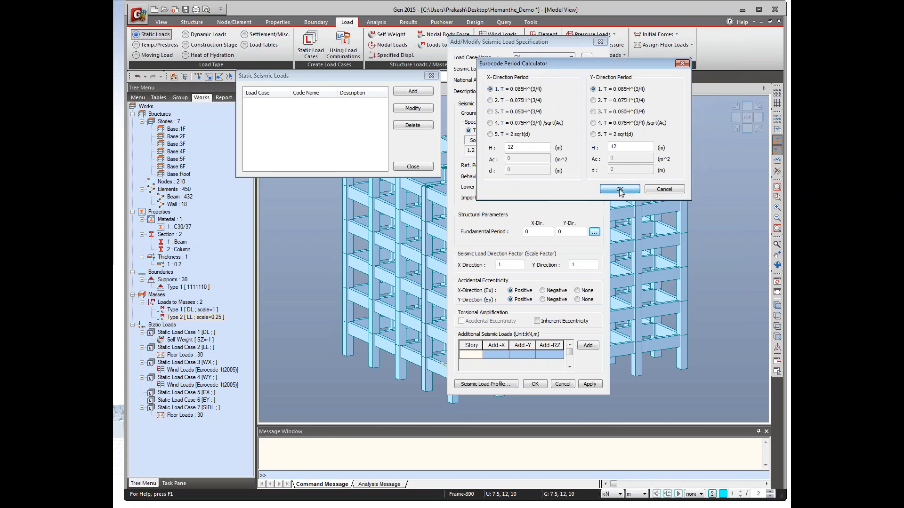
left_click(584, 266)
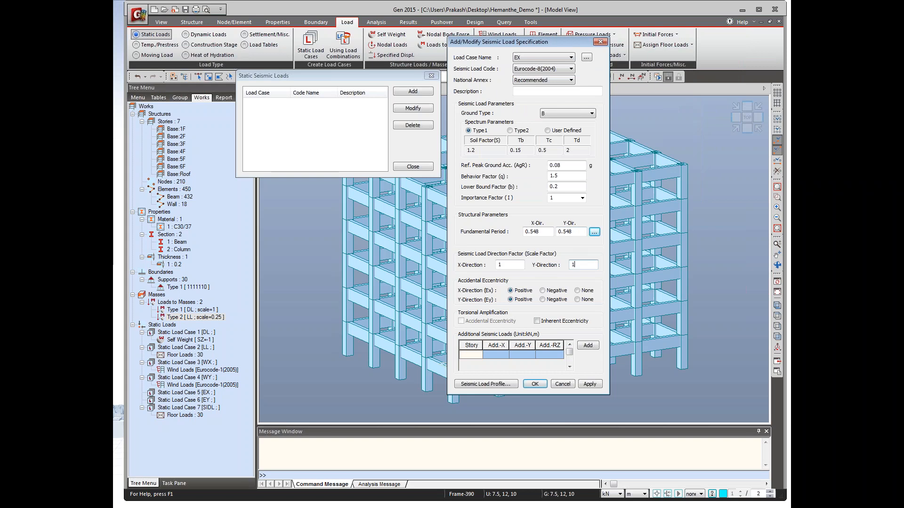
left_click(590, 384)
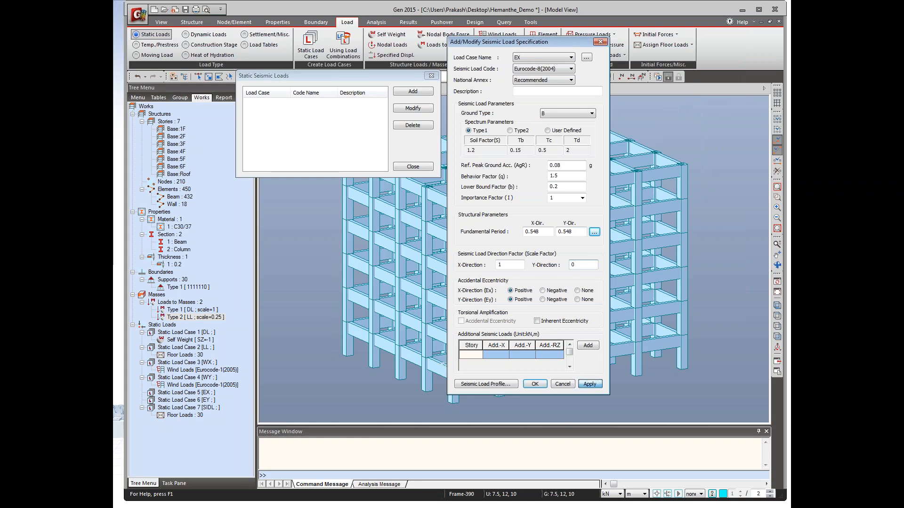
Step: Examine the EX seismic load profile and its generated calculation sheet, covering story masses, spectrum parameters and base shear, and close both
left_click(510, 384)
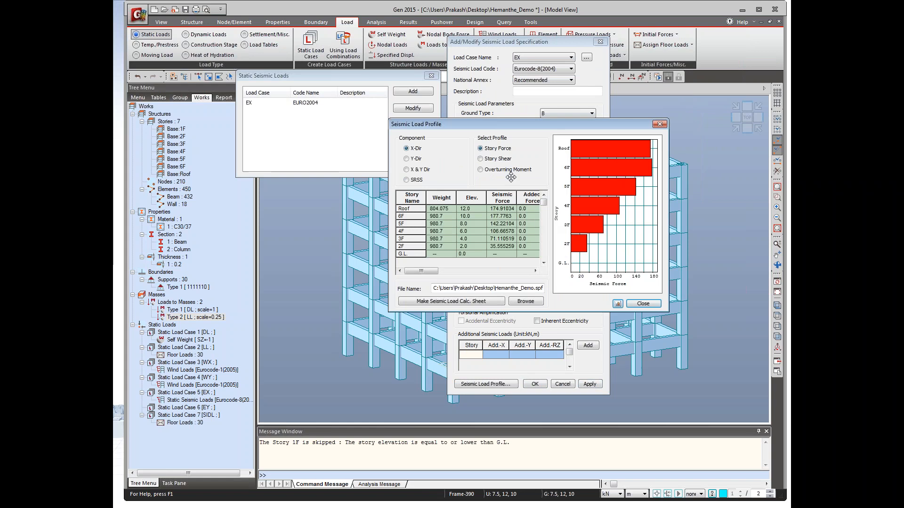
left_click(464, 301)
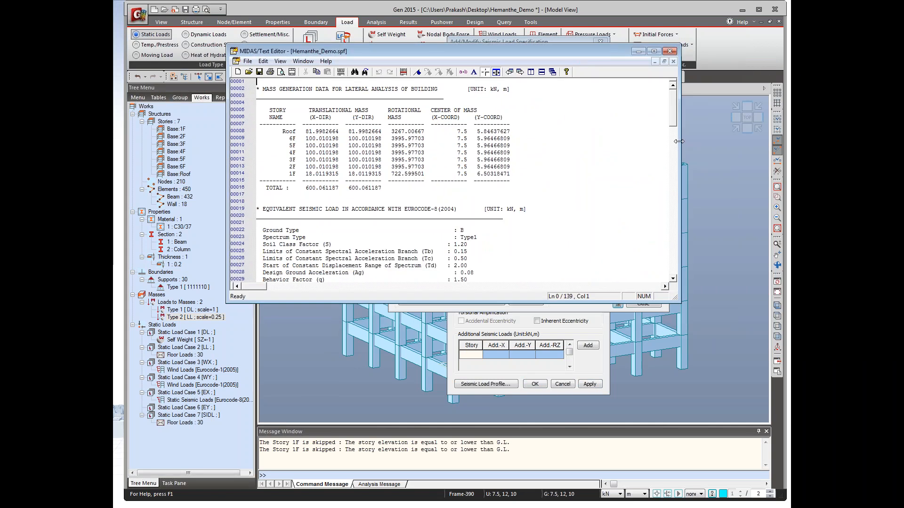
left_click_drag(678, 141, 631, 142)
left_click(569, 176)
scroll(569, 177, "down", 9)
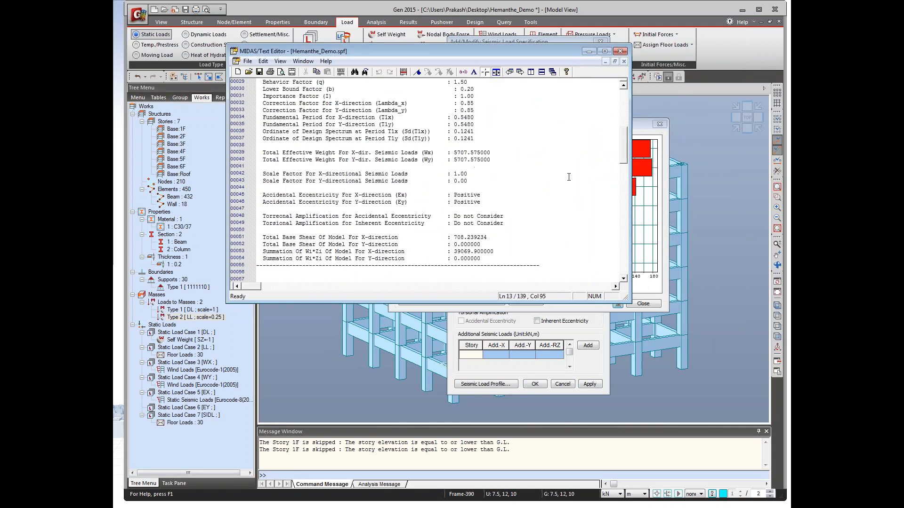
scroll(568, 177, "down", 20)
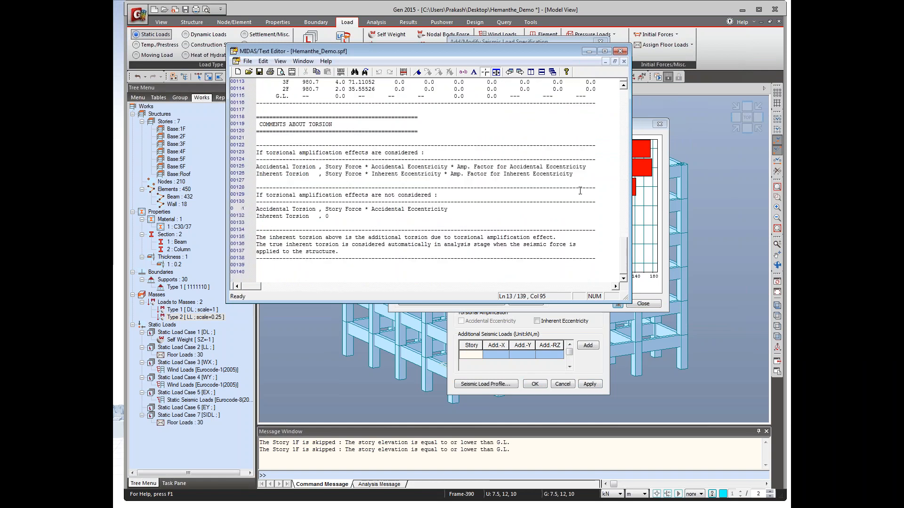
scroll(580, 191, "up", 20)
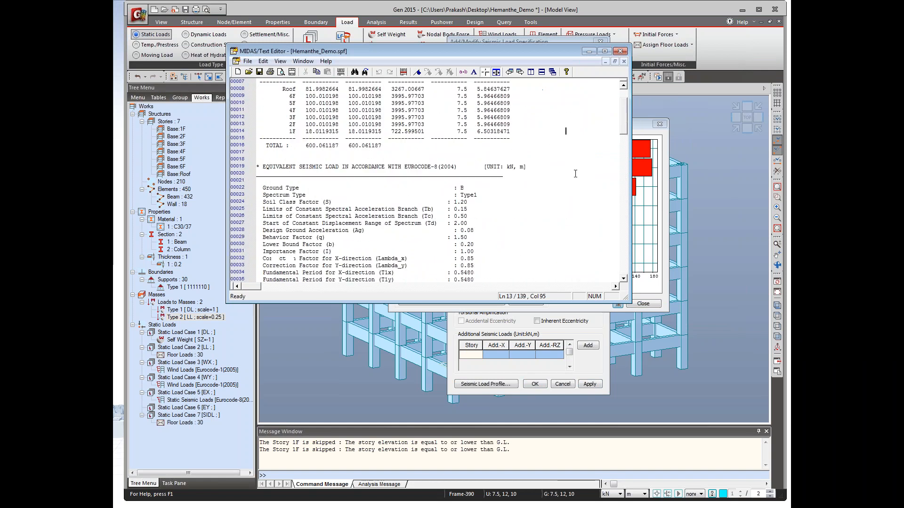
scroll(575, 173, "up", 2)
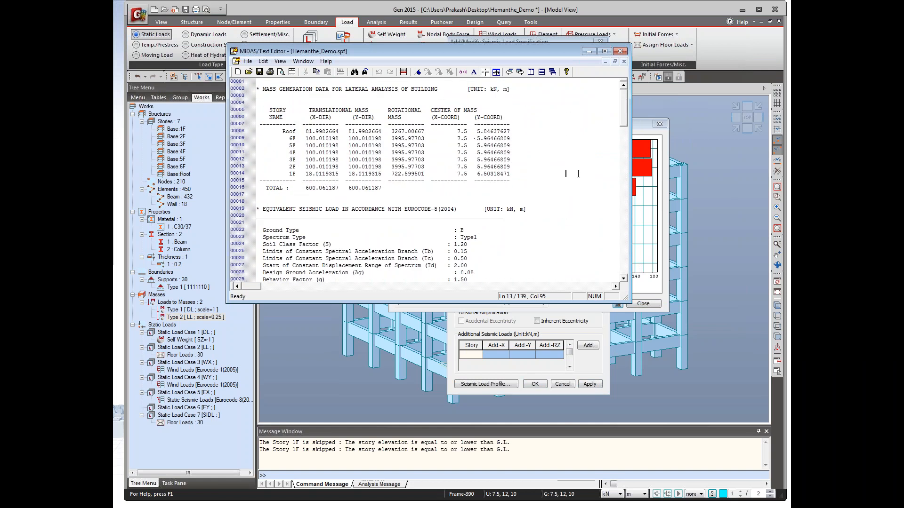
left_click(620, 51)
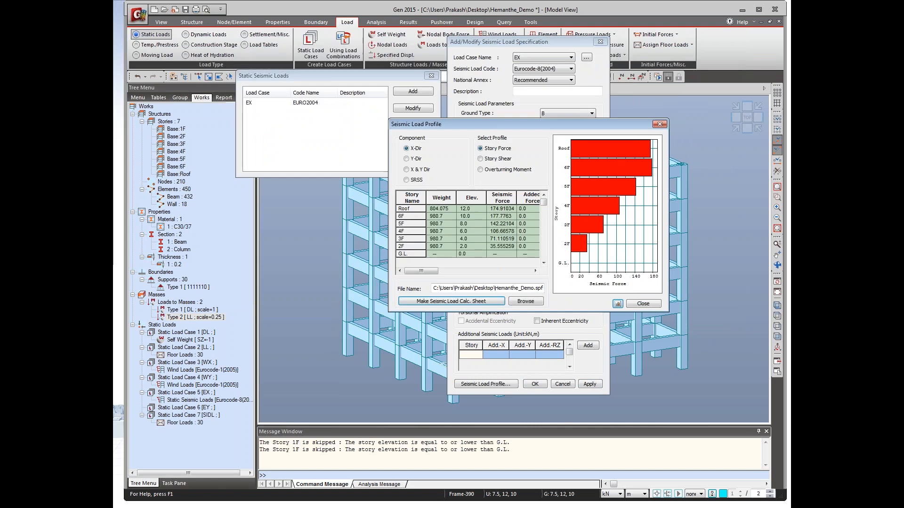
left_click(642, 304)
Step: Add a Eurocode-8(2004) seismic load for load case EY with X-direction factor 0 and Y-direction factor 1, and close the seismic load list
left_click(550, 56)
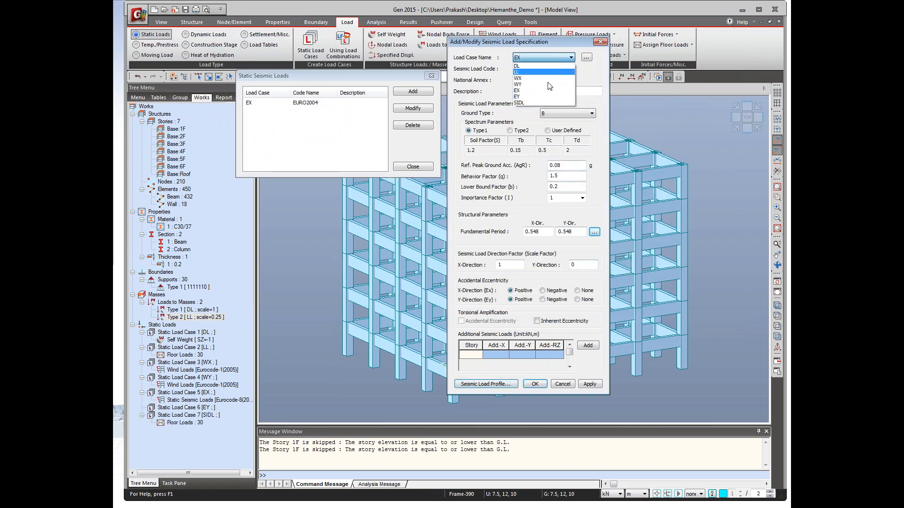
left_click(550, 74)
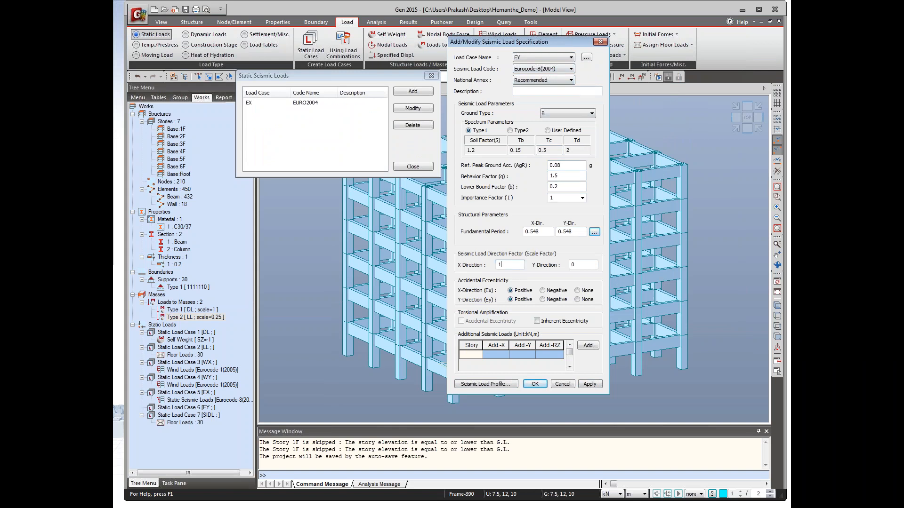
type("0")
key("BackSpace")
type("1")
left_click(584, 383)
left_click(563, 384)
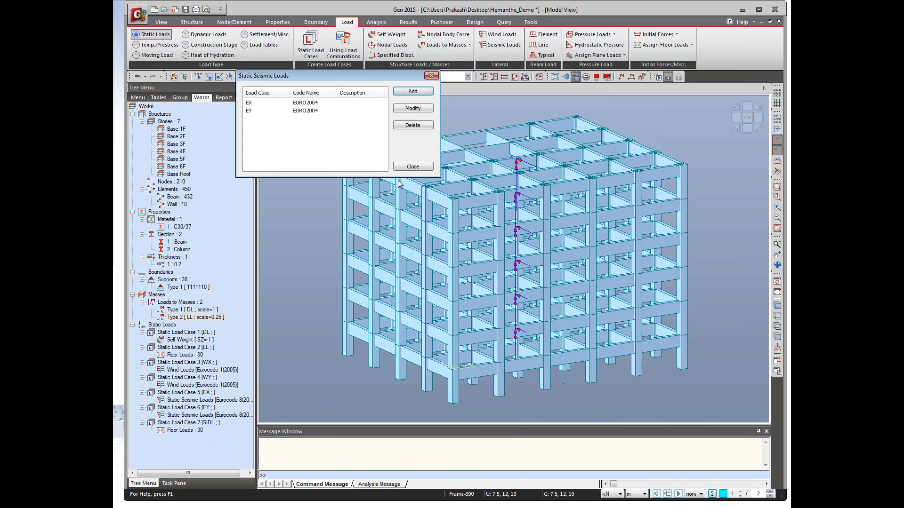
left_click(413, 166)
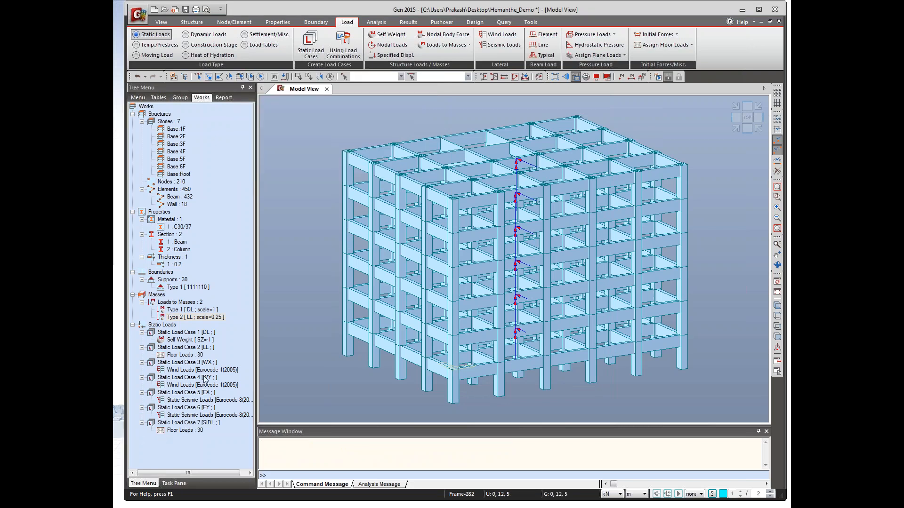
Step: Add a response spectrum function from the Eurocode-8(2004) Horizontal Elastic Spectrum with ground type B, 0.08 g peak acceleration and 6 s maximum period
left_click(203, 34)
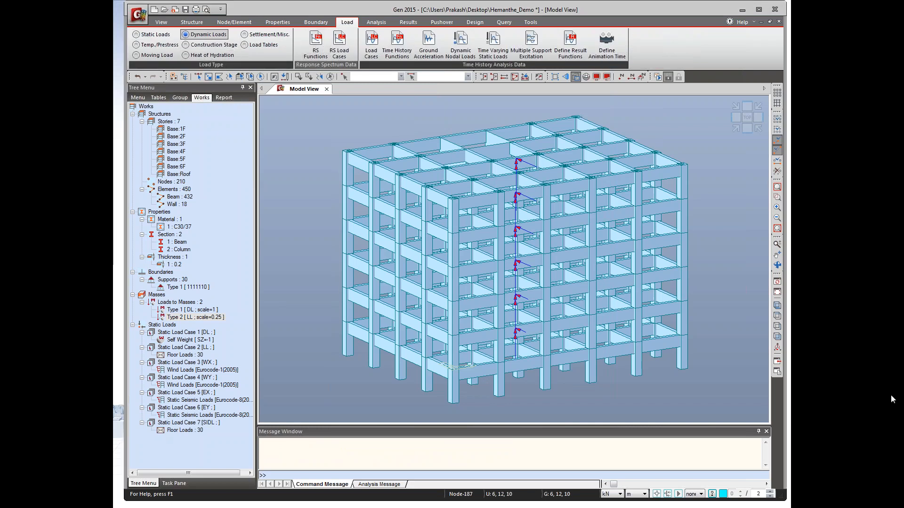
left_click(315, 45)
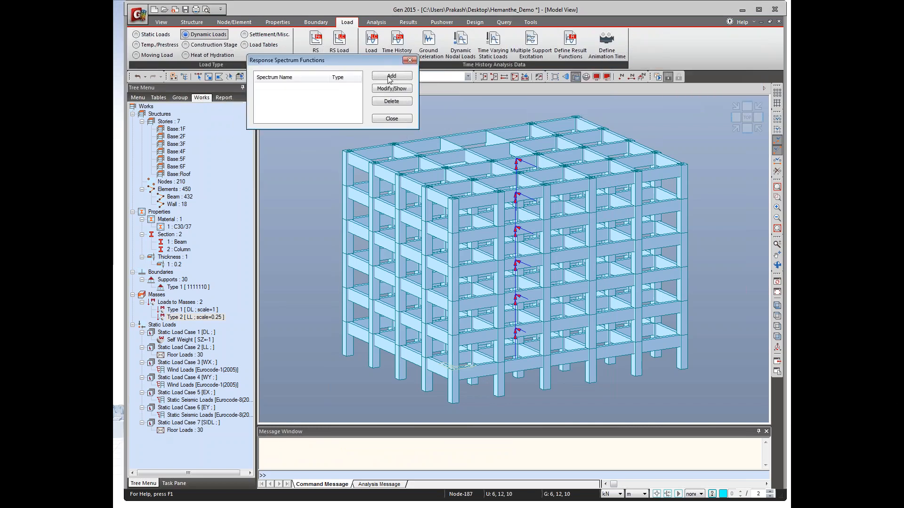
left_click_drag(903, 144, 520, 109)
left_click(397, 151)
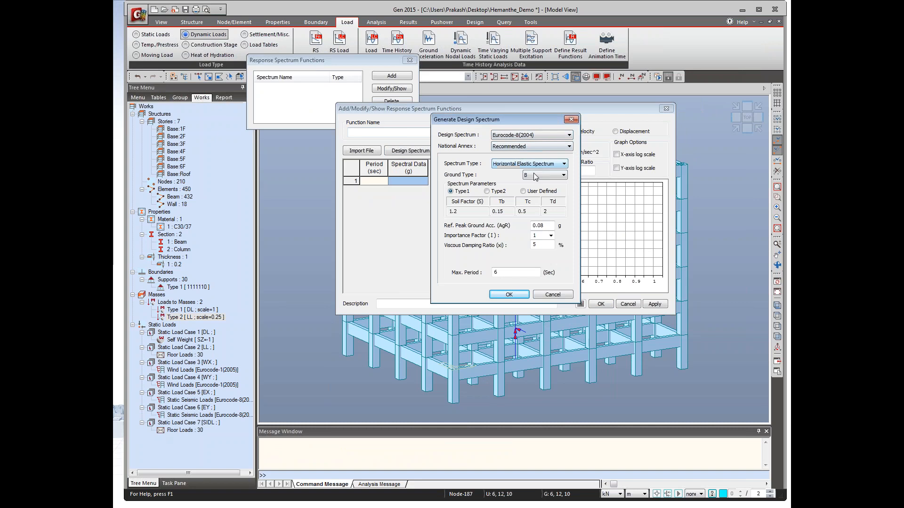
left_click(505, 295)
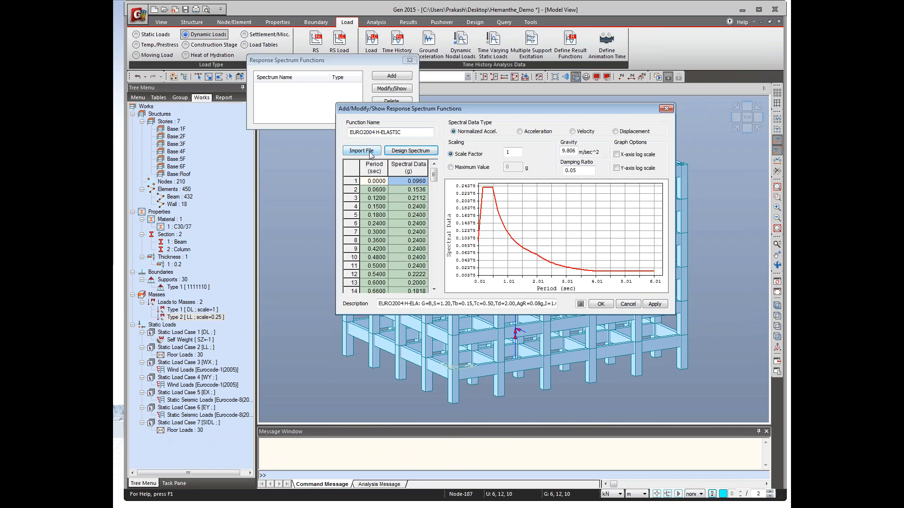
left_click(655, 304)
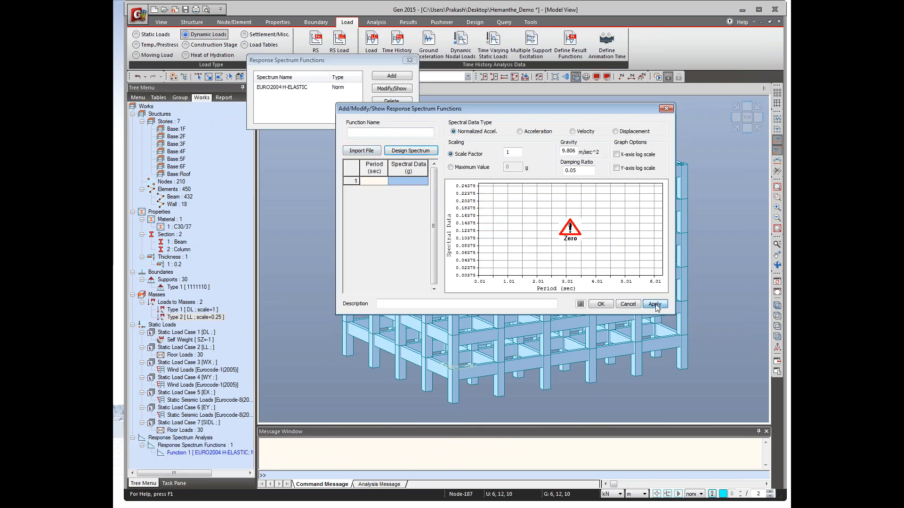
left_click(628, 304)
left_click(391, 118)
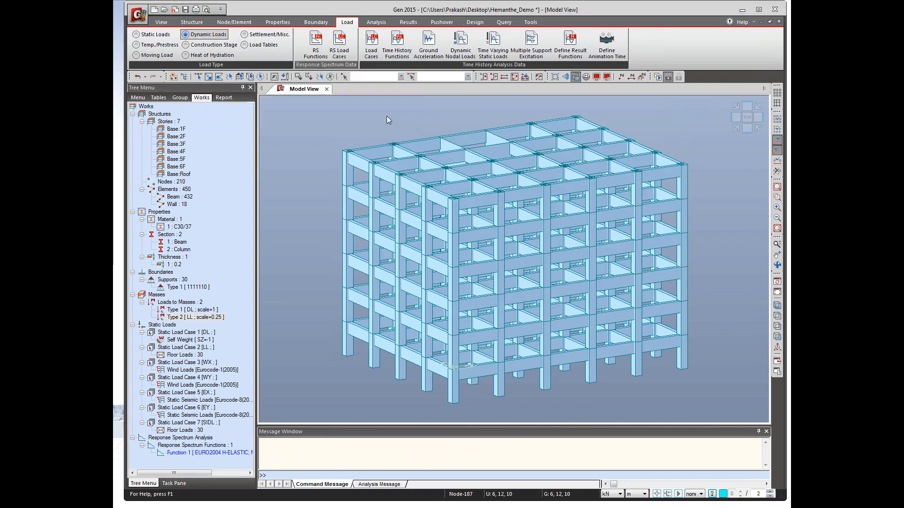
Step: Add X-Y response spectrum load cases Rx at 0° and RY at 90° excitation angle, both using the EURO2004 H-ELASTIC function
left_click(339, 44)
left_click(209, 122)
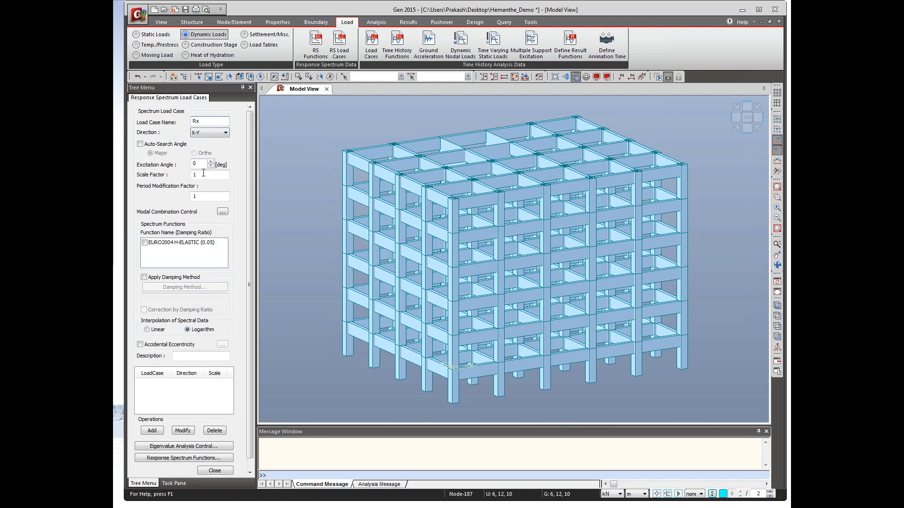
left_click(144, 243)
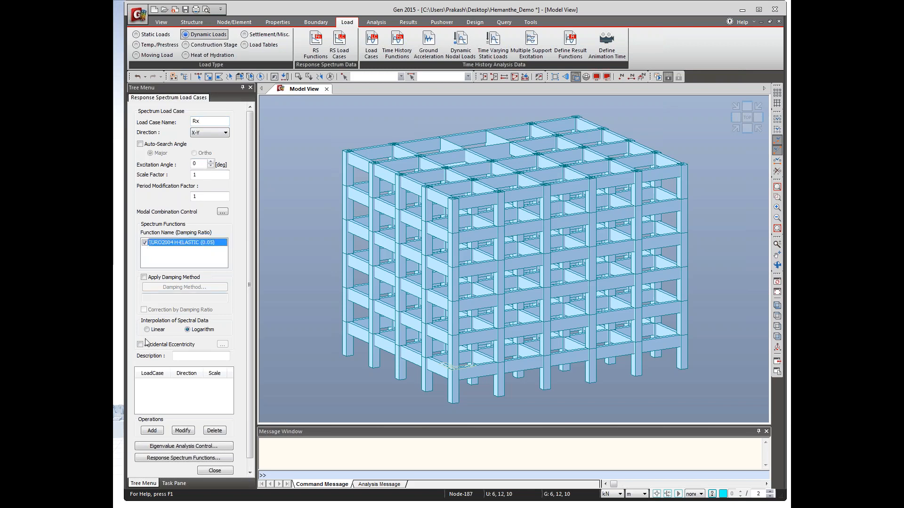
left_click(152, 431)
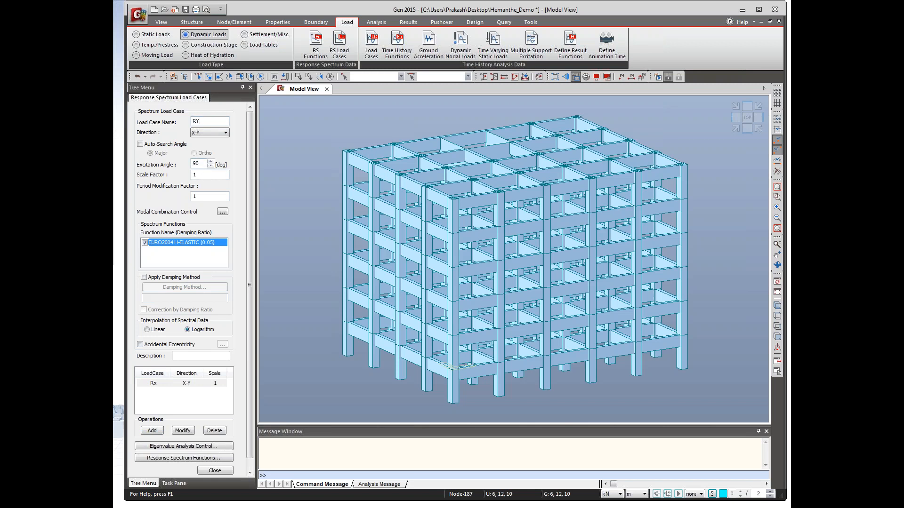
left_click(152, 430)
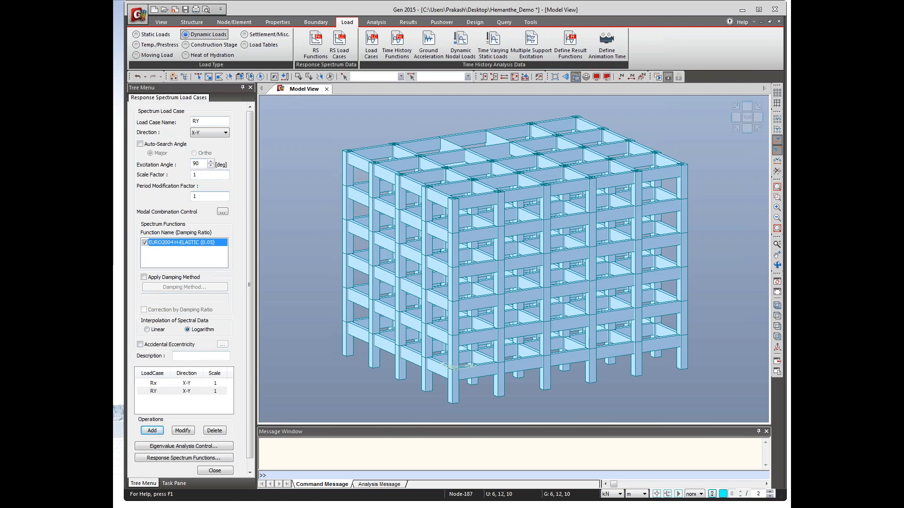
Step: Set the Lanczos eigenvalue analysis to 5 frequencies and close the response spectrum load case settings
left_click(165, 447)
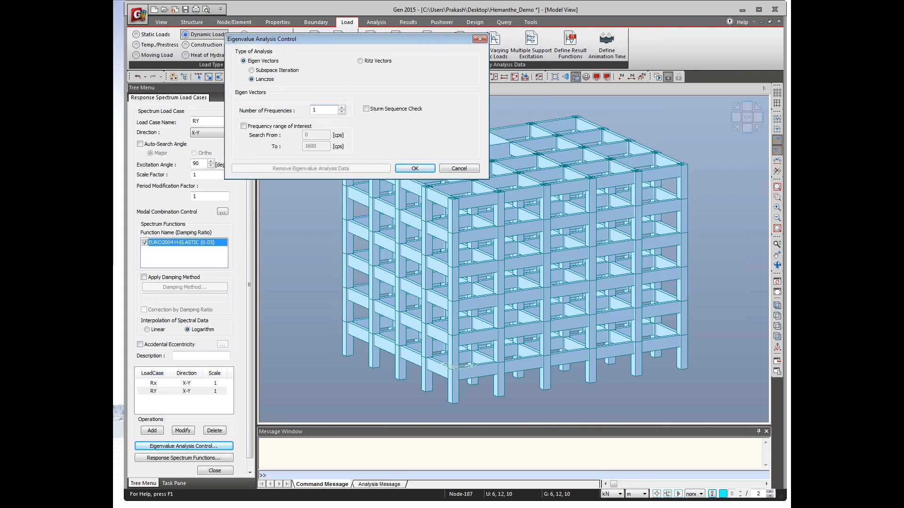
type("5")
left_click(414, 169)
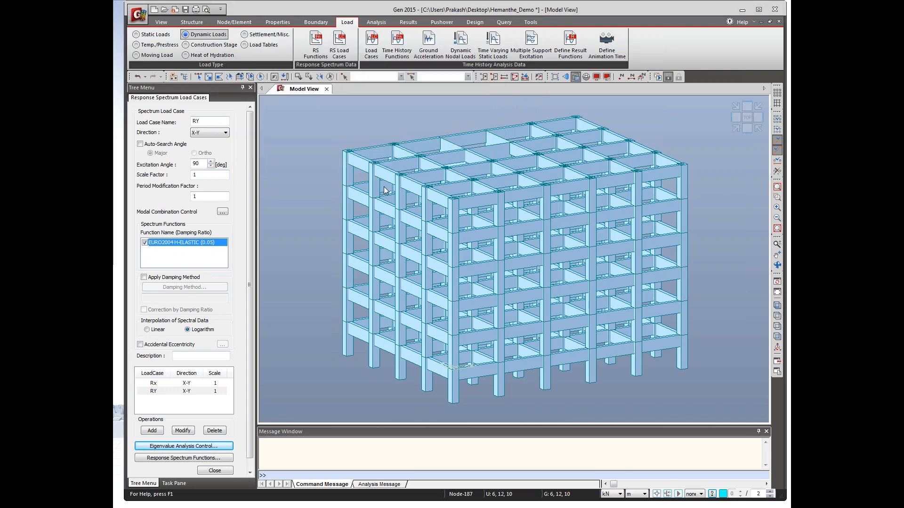
left_click(215, 471)
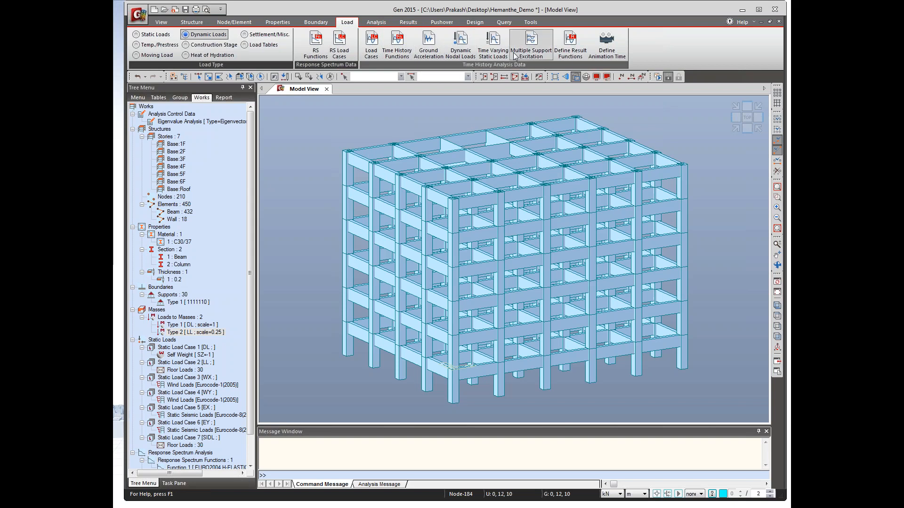
left_click(270, 36)
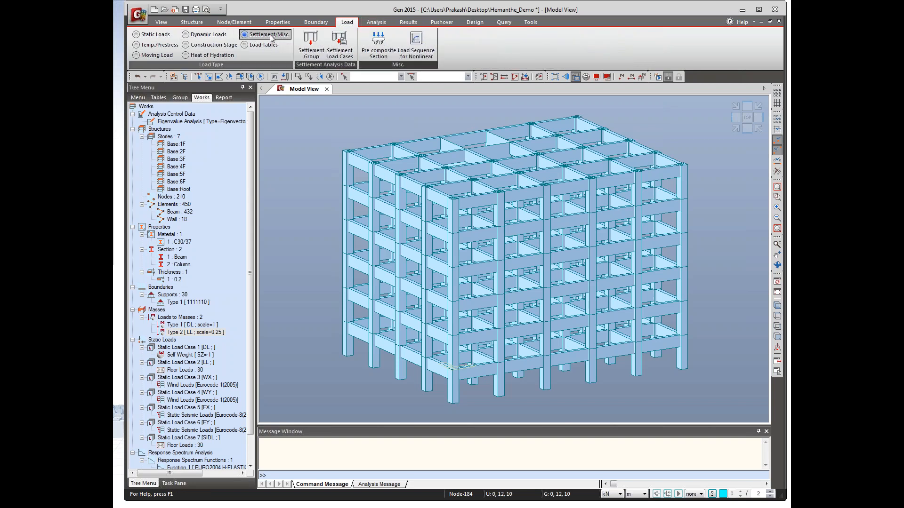
left_click(162, 56)
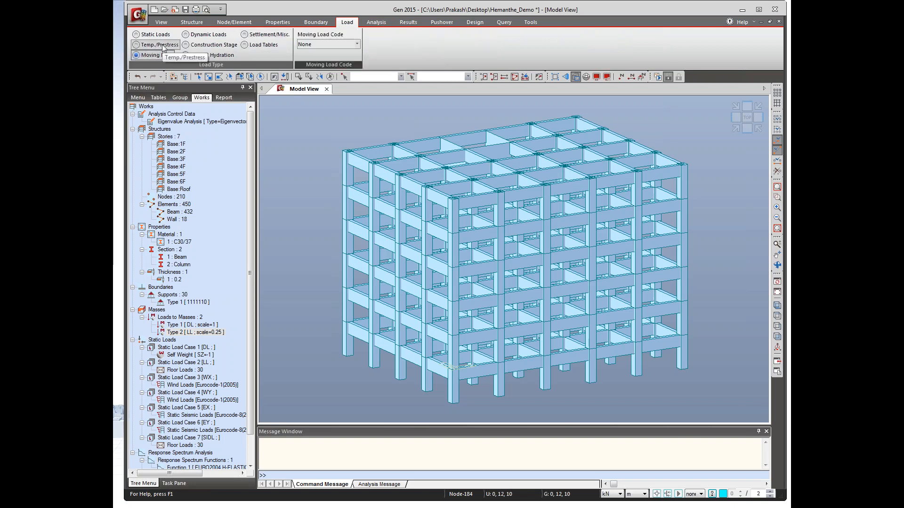
left_click(164, 46)
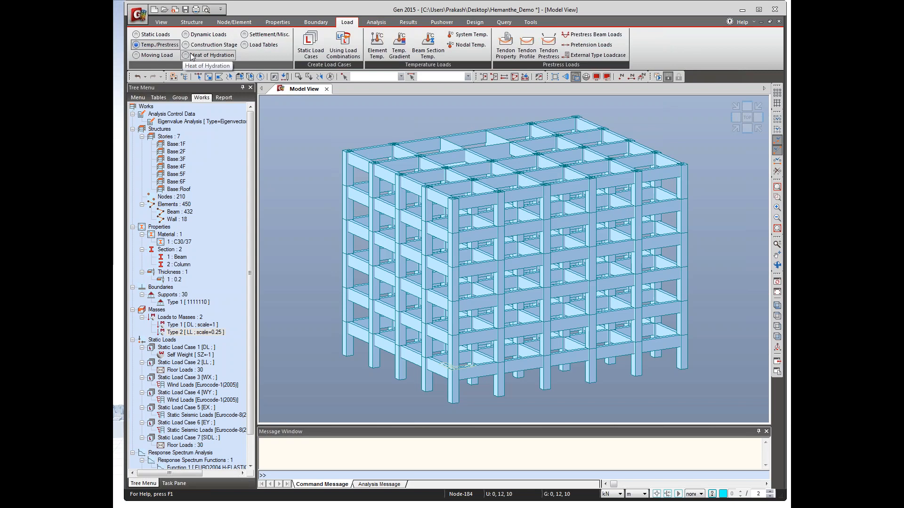
left_click(208, 45)
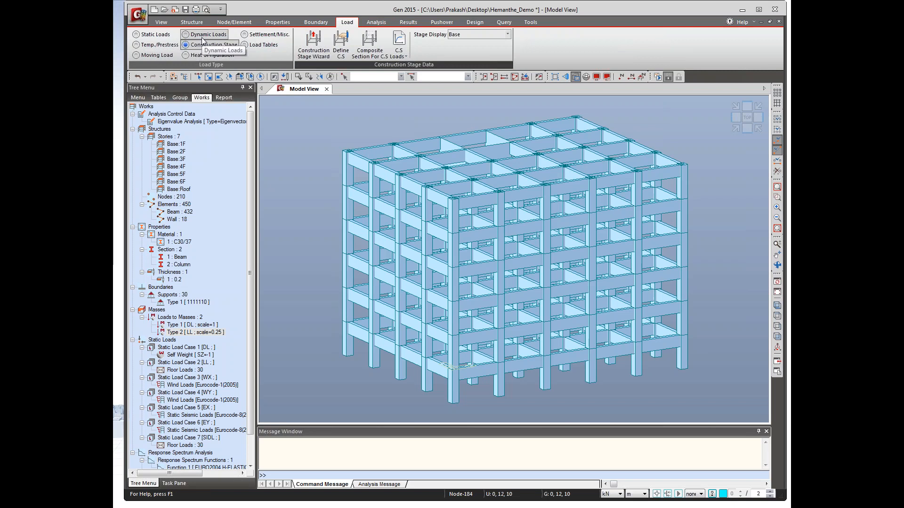
left_click(150, 34)
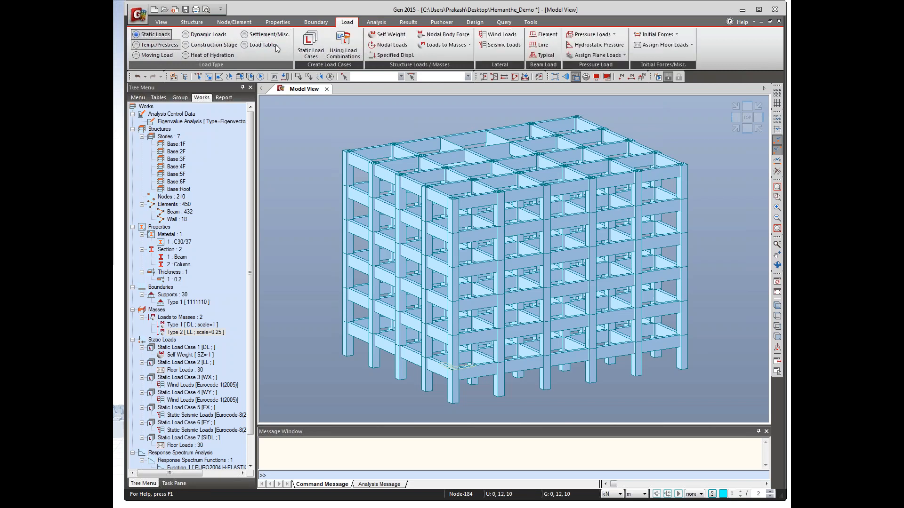
Step: Open the main control data for the analysis and accept its existing constraint and convergence settings
left_click(376, 22)
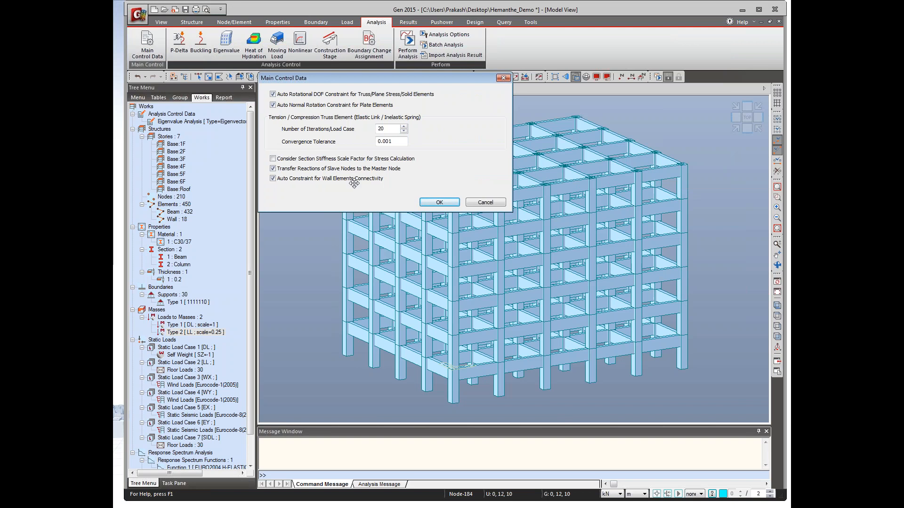
left_click(451, 205)
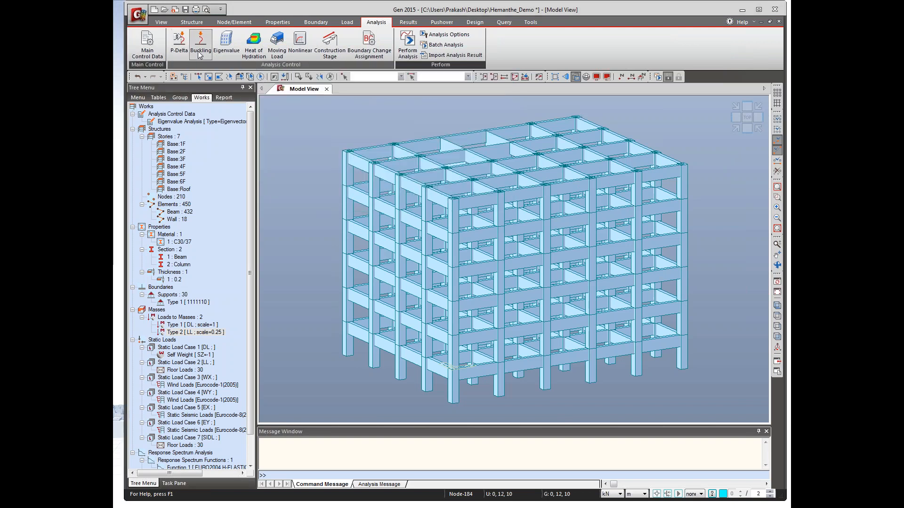
Step: Run the structural analysis of the building frame and review the warnings in the analysis messages
left_click(408, 56)
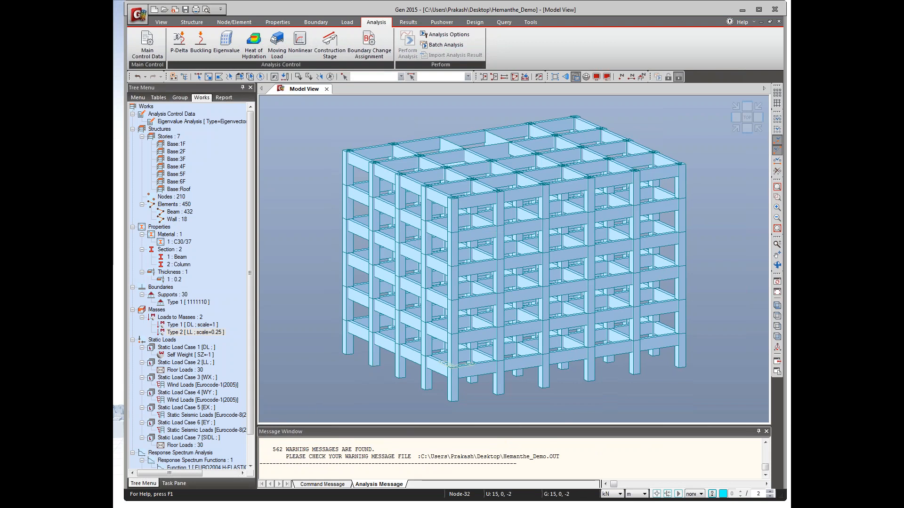
left_click(765, 476)
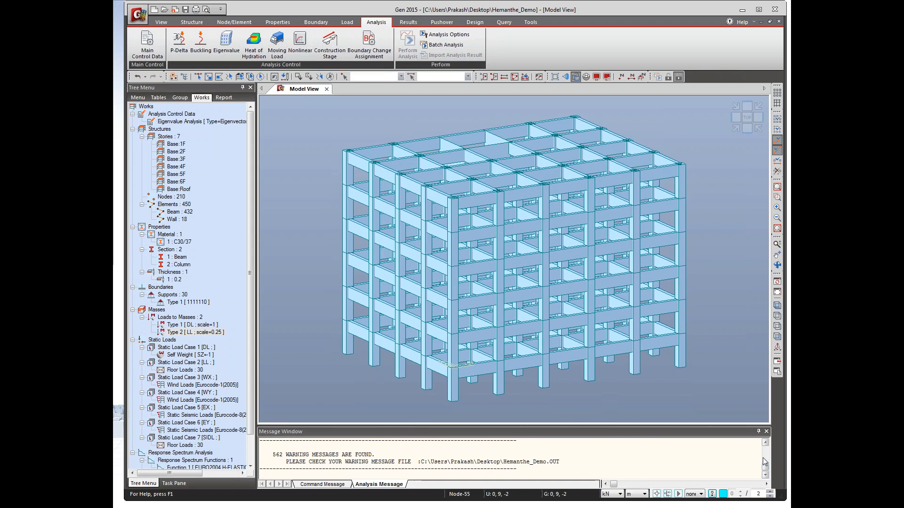
left_click_drag(765, 470, 767, 470)
scroll(588, 464, "up", 2)
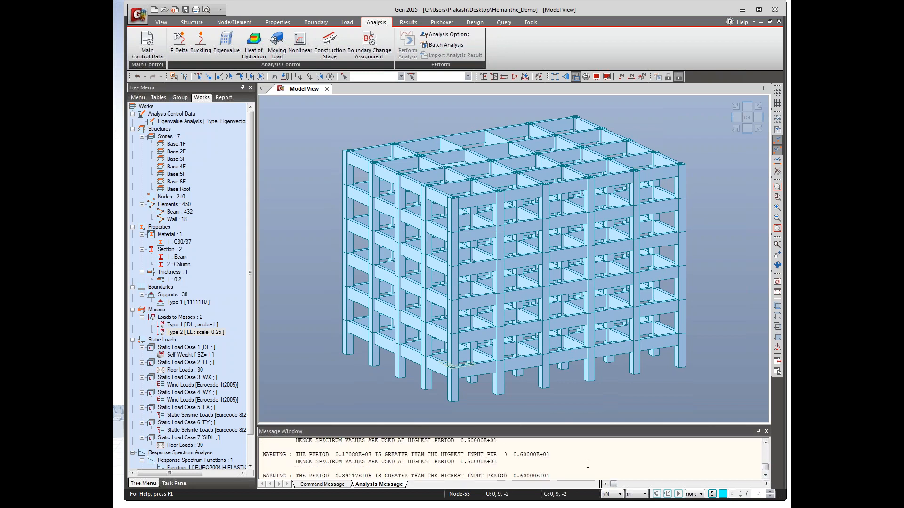
scroll(587, 464, "down", 3)
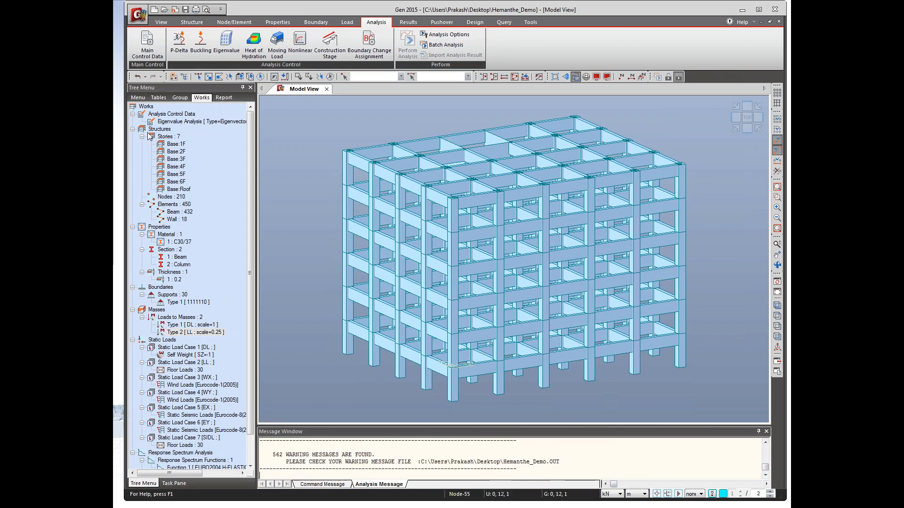
Step: Unlock the model by discarding its analysis results and check it for duplicate elements
left_click(191, 22)
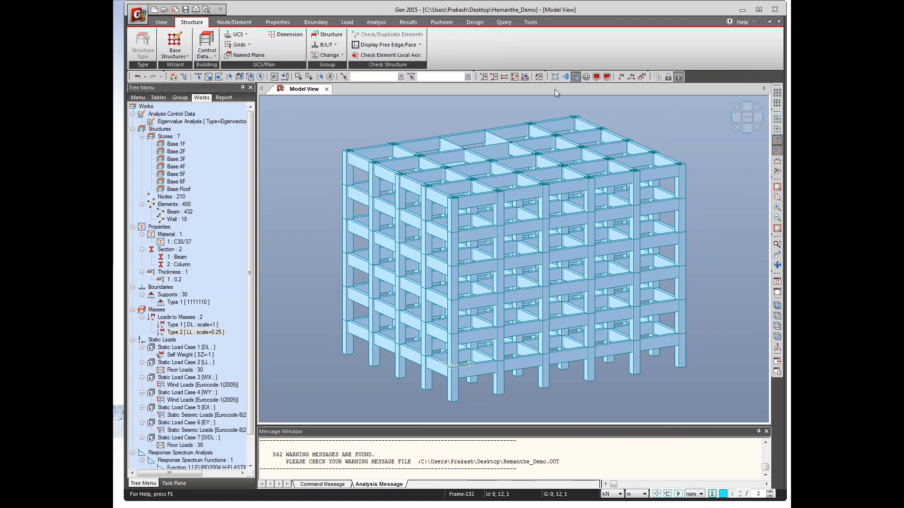
left_click(668, 77)
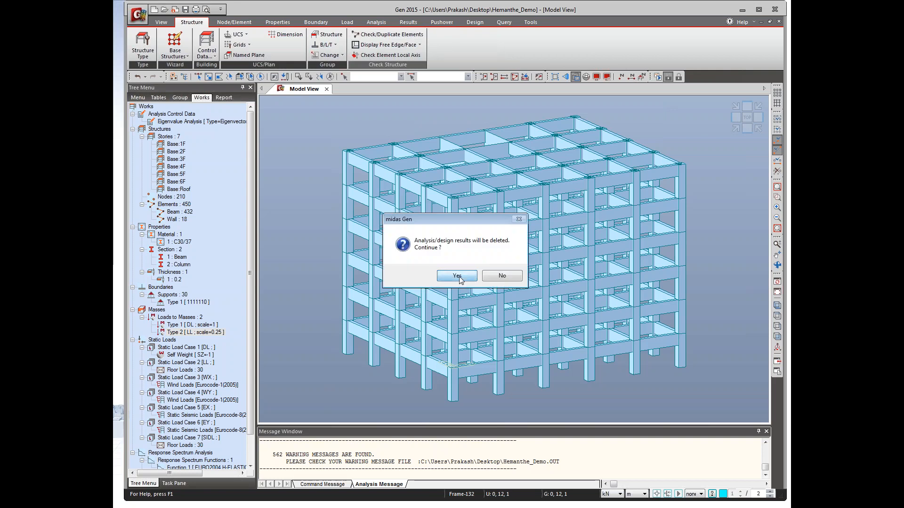
left_click(461, 279)
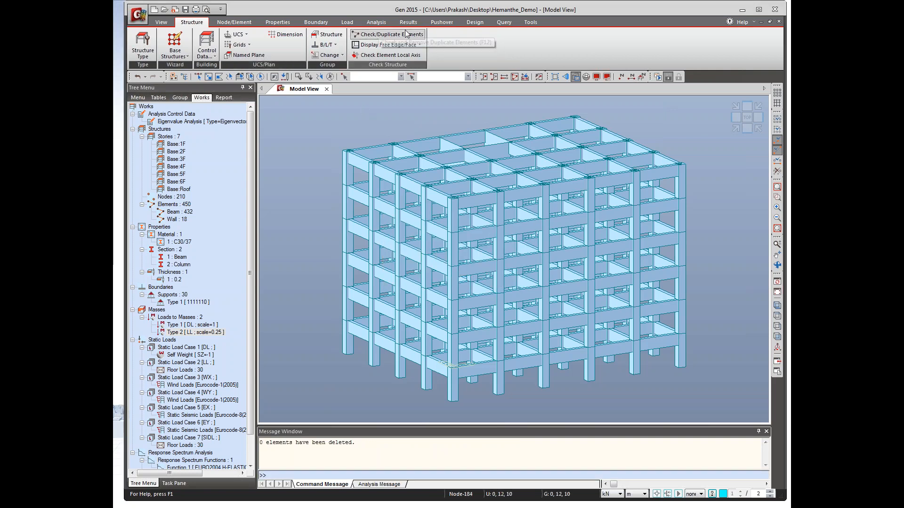
Step: Rerun the structural analysis of the building frame after the duplicate element check
left_click(376, 22)
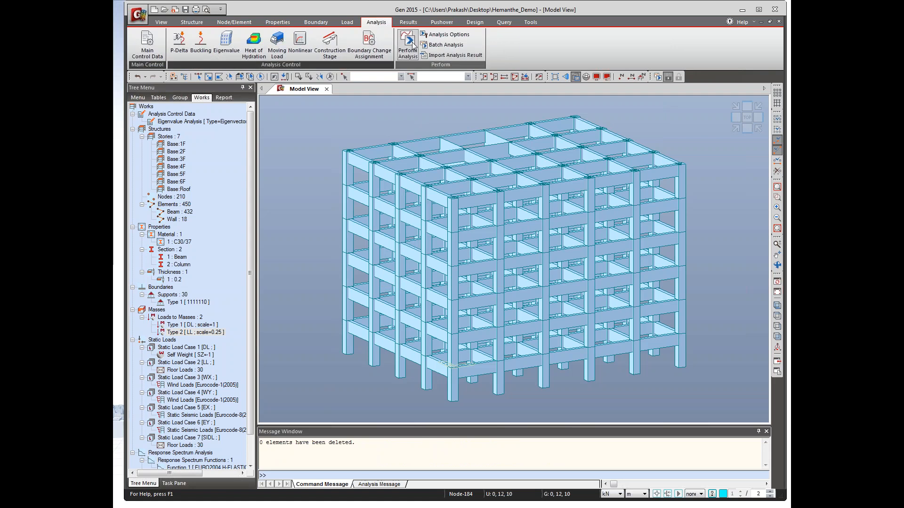
left_click(407, 45)
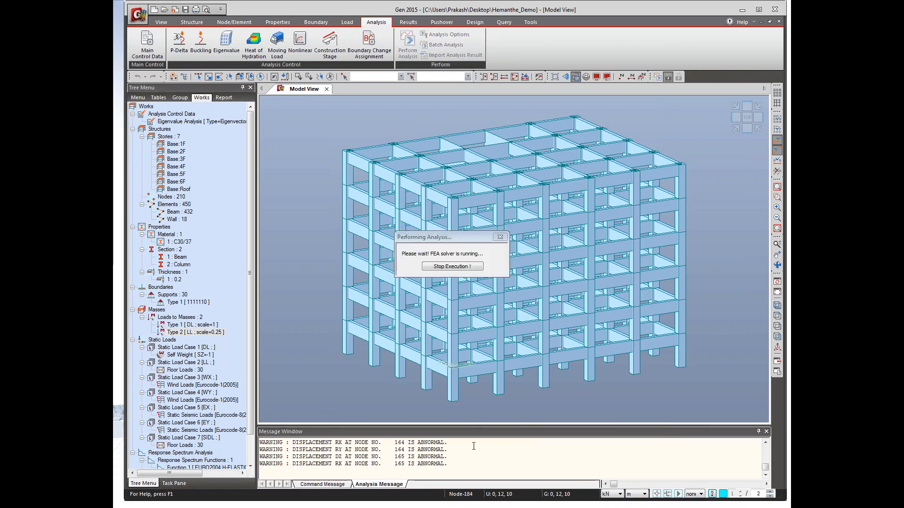
left_click(138, 15)
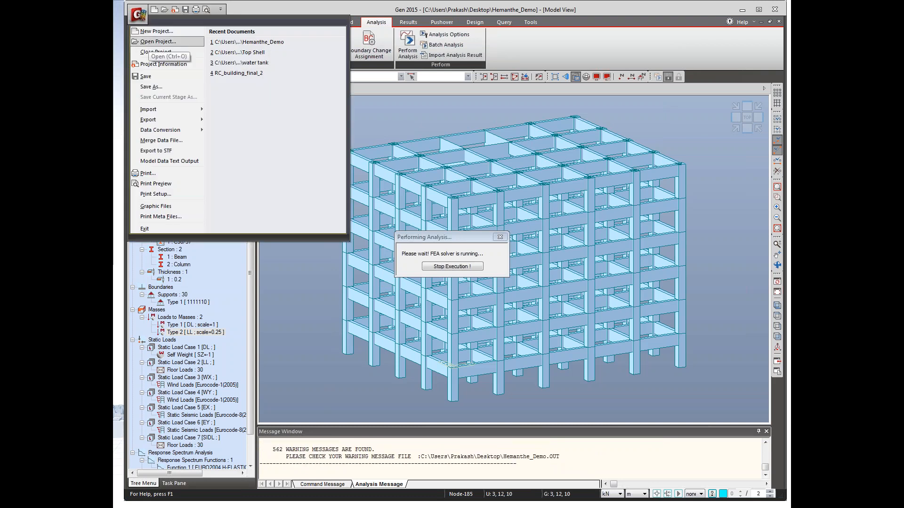
left_click(160, 41)
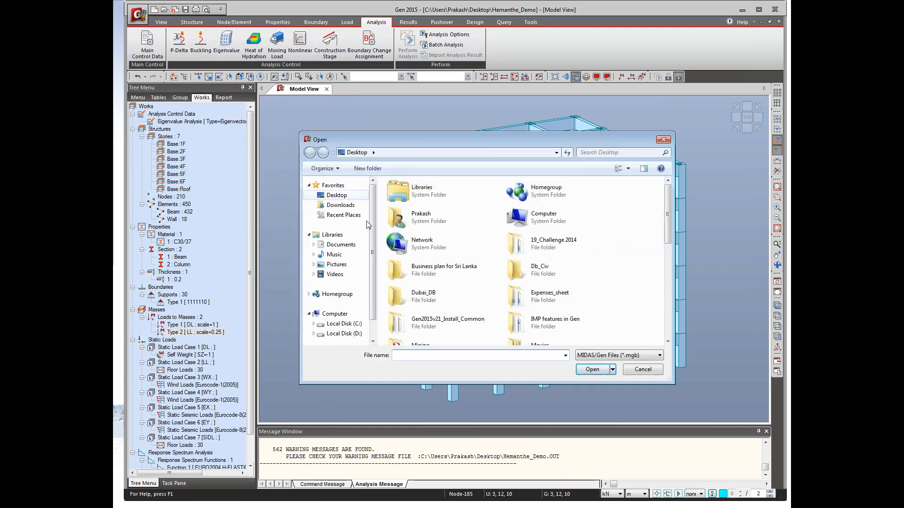
scroll(372, 220, "down", 1)
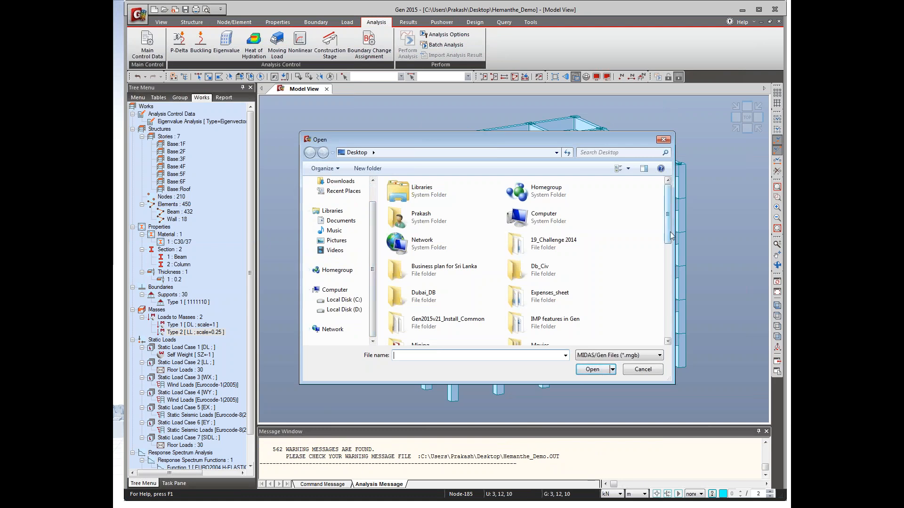
scroll(667, 239, "down", 5)
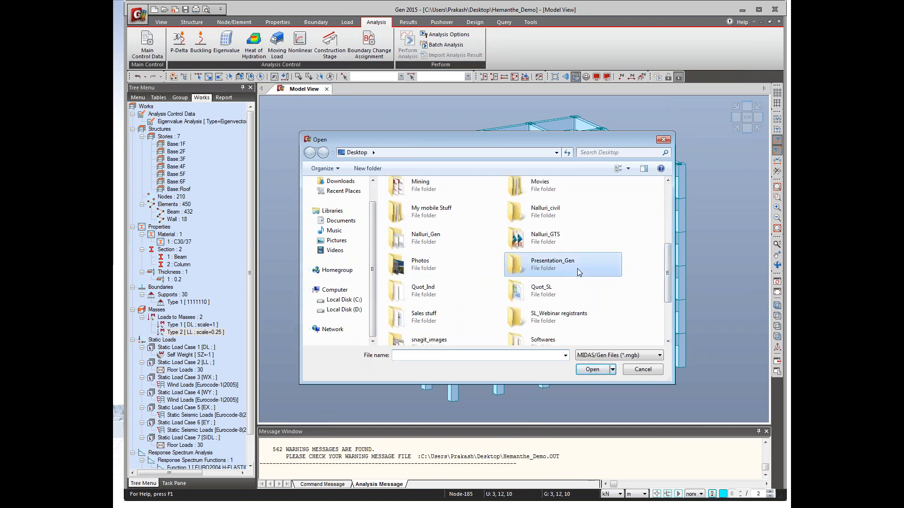
double_click(577, 268)
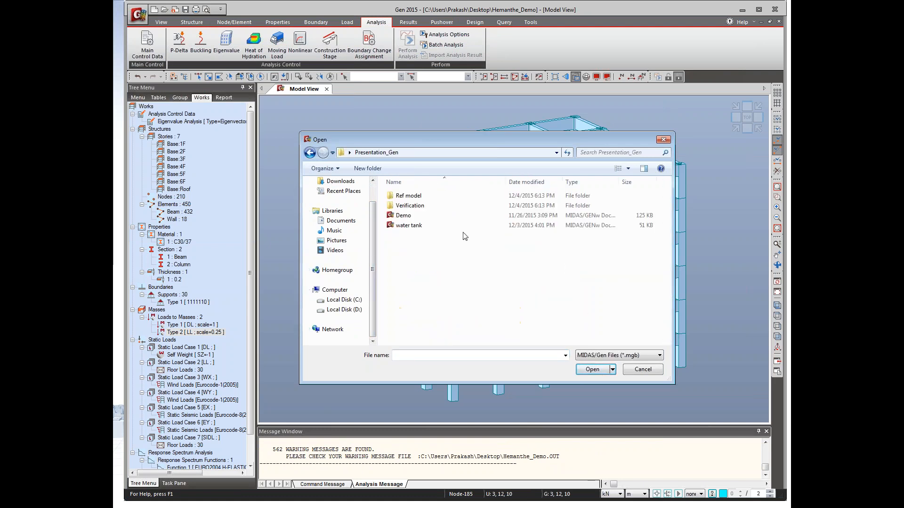
double_click(425, 196)
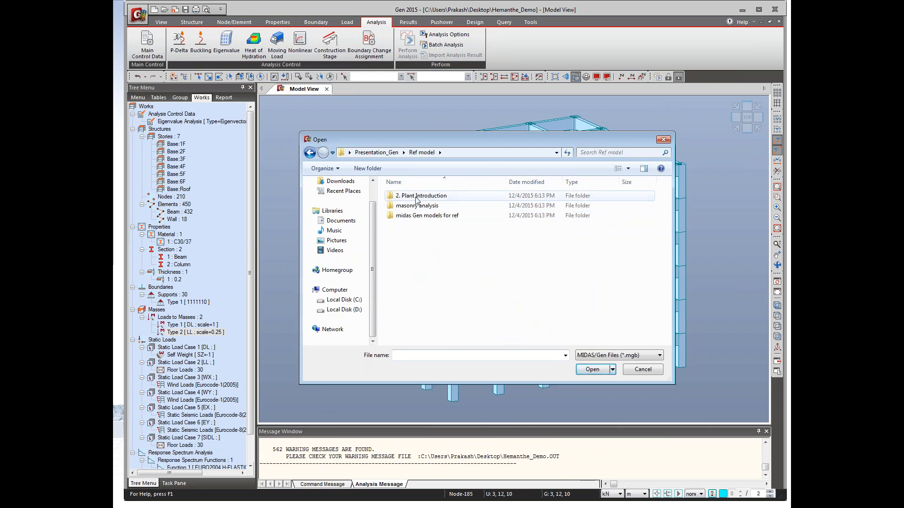
double_click(416, 196)
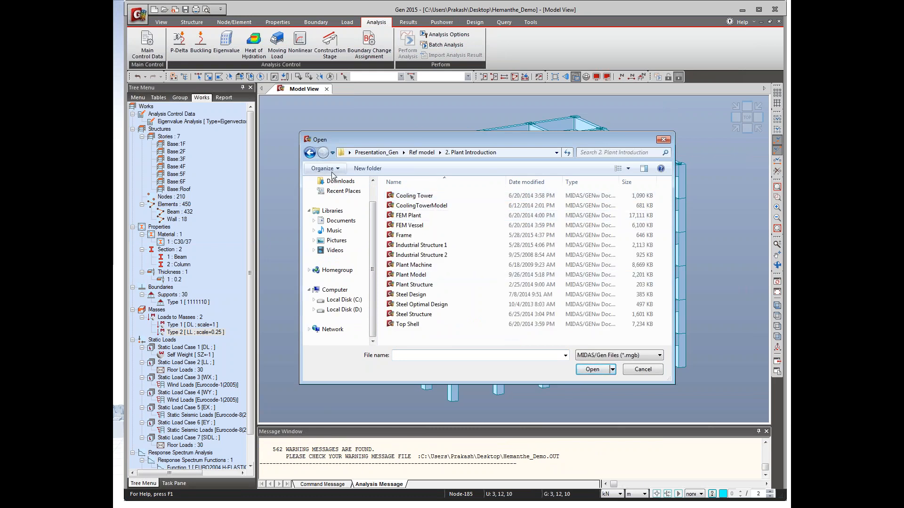
left_click(310, 153)
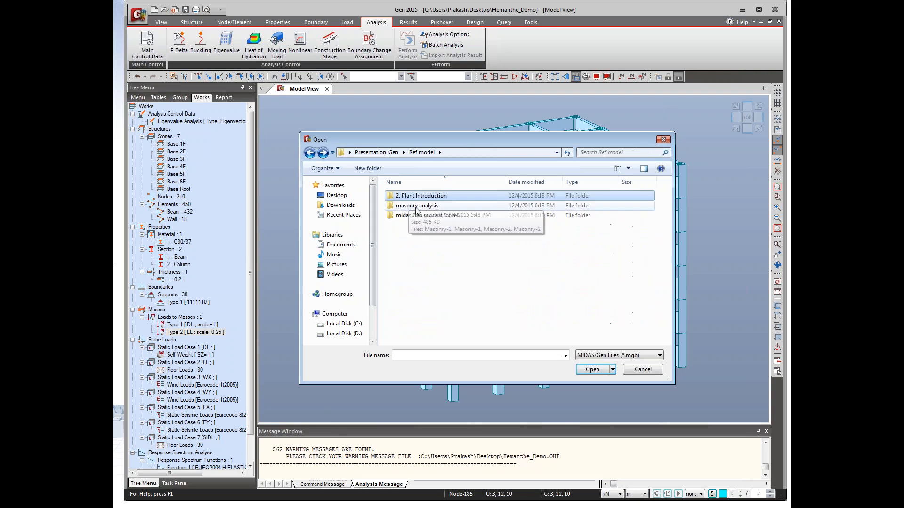
left_click(310, 153)
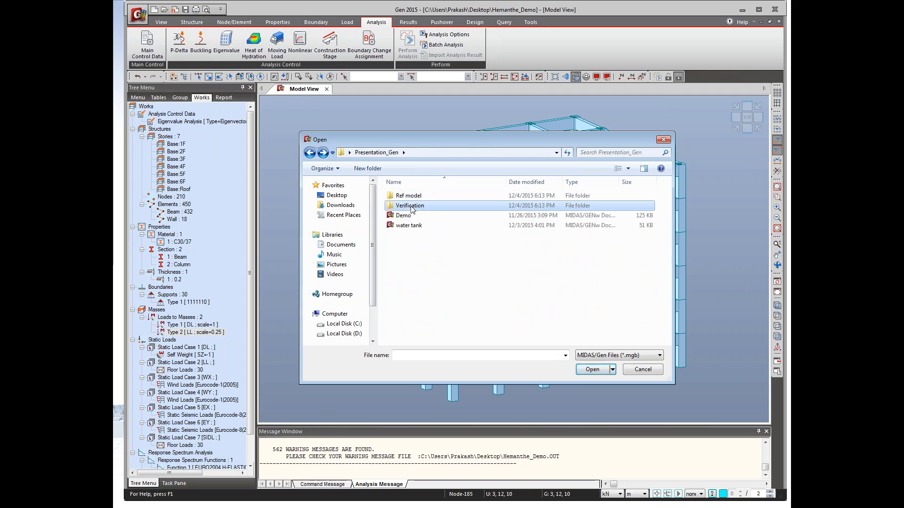
double_click(410, 207)
left_click(310, 153)
left_click(309, 153)
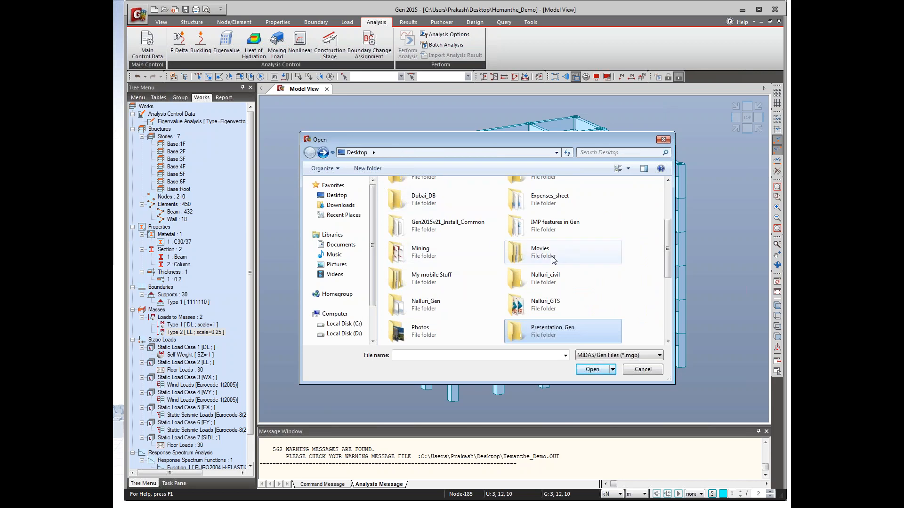
left_click_drag(668, 272, 668, 307)
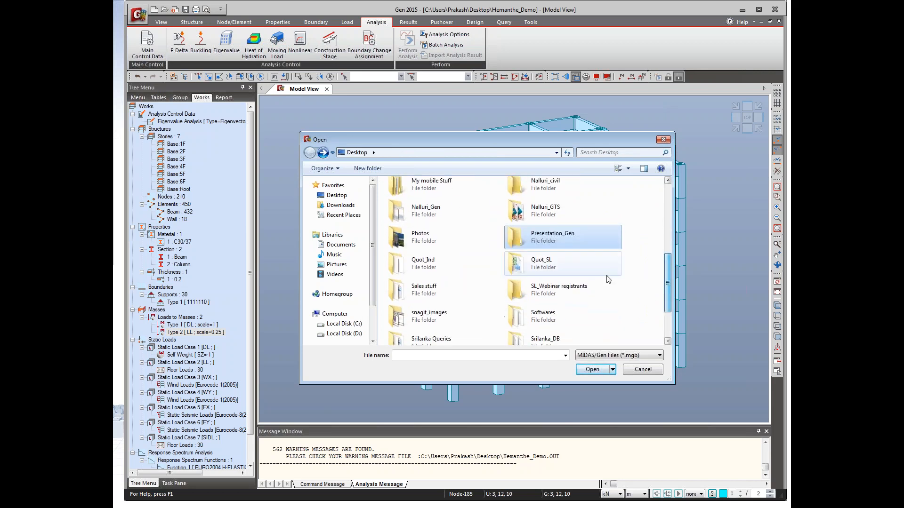
double_click(551, 241)
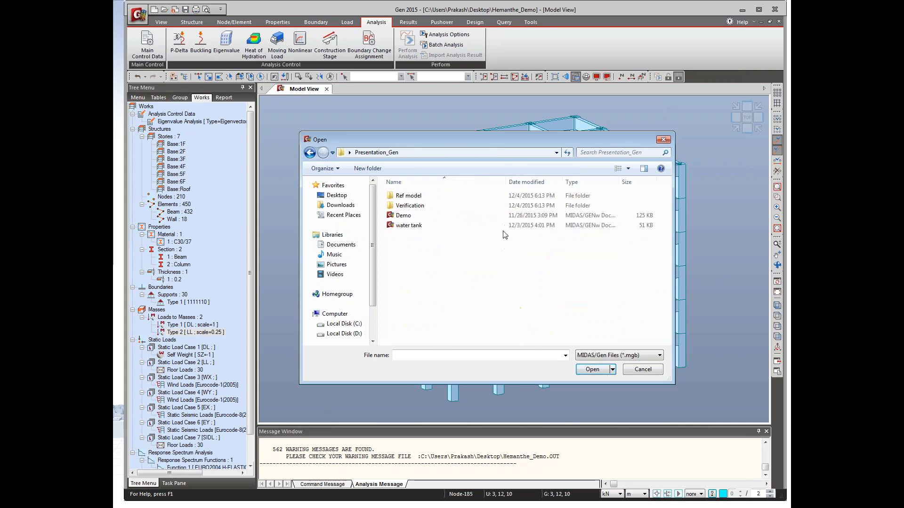
double_click(423, 196)
double_click(424, 216)
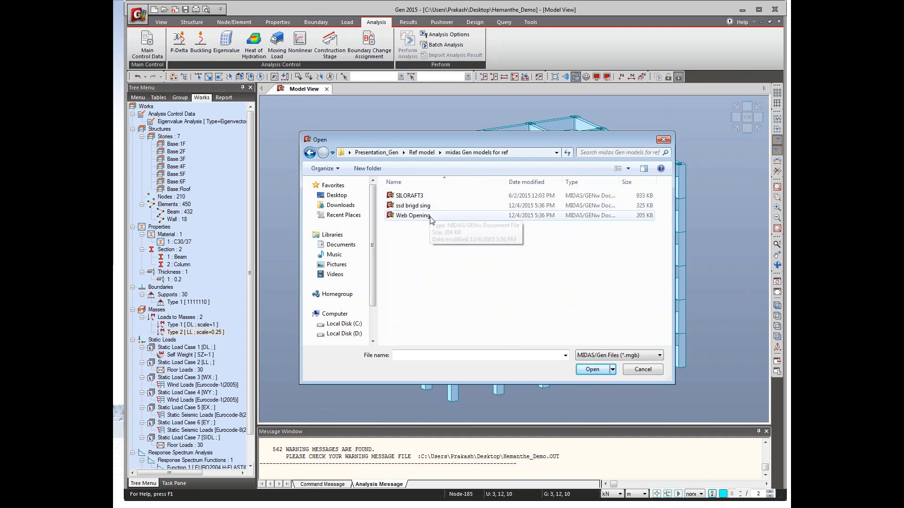
left_click(309, 153)
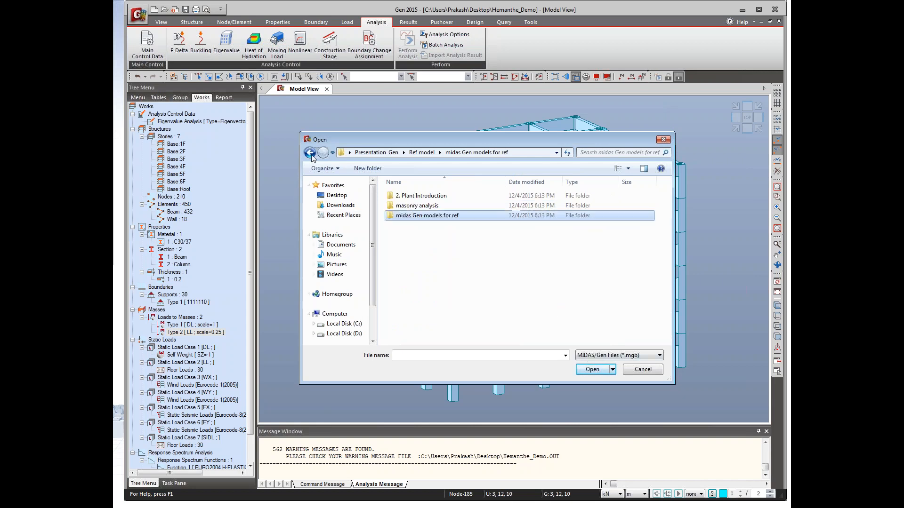
left_click(637, 372)
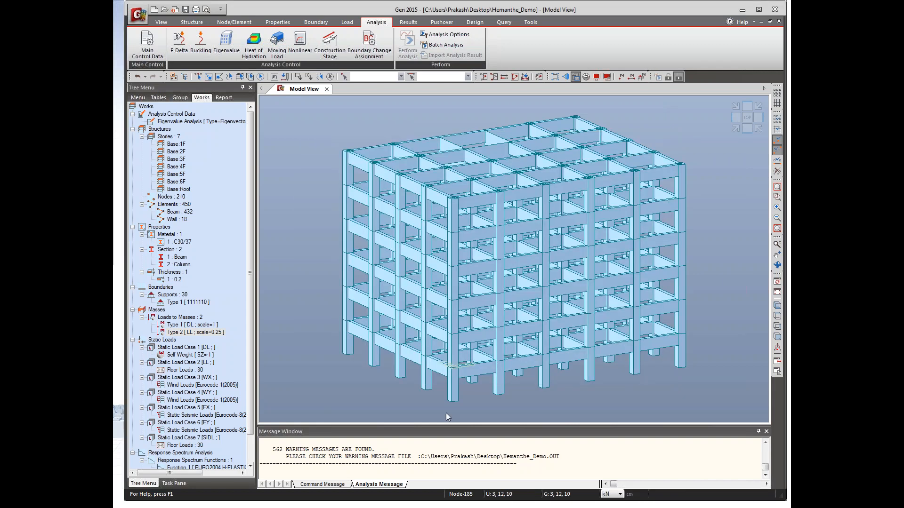
Step: Open the general load combination list and minimise the program window
left_click(414, 26)
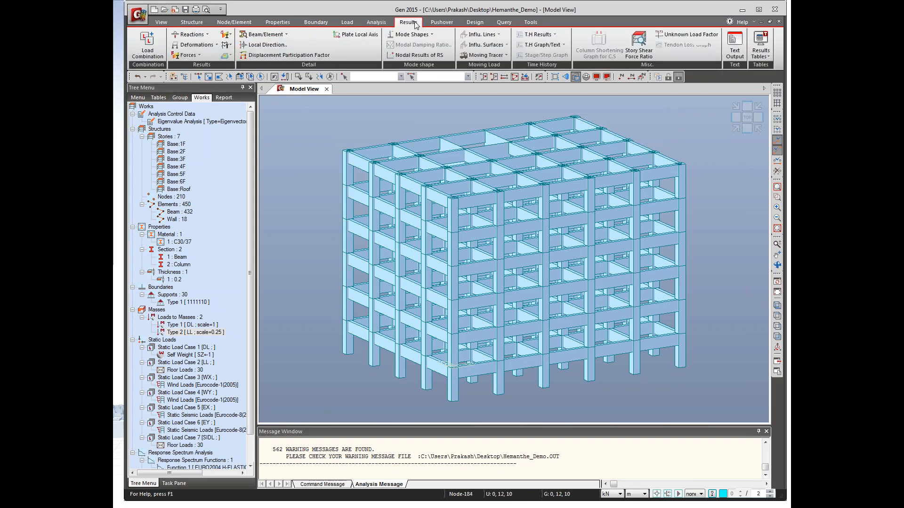
left_click(146, 45)
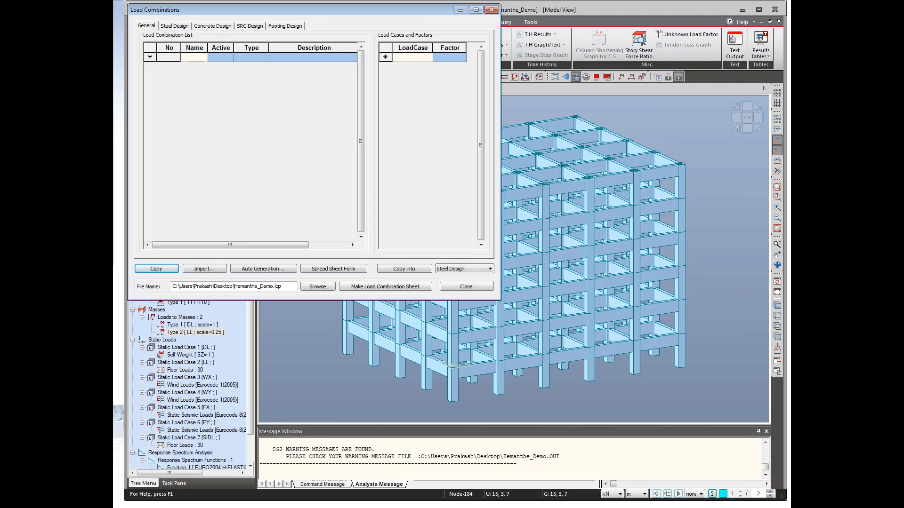
left_click(741, 14)
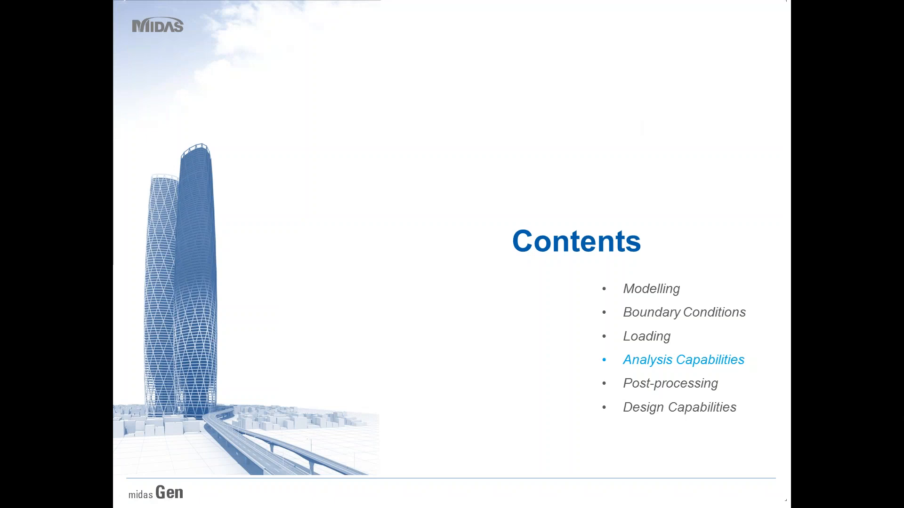
key("Right")
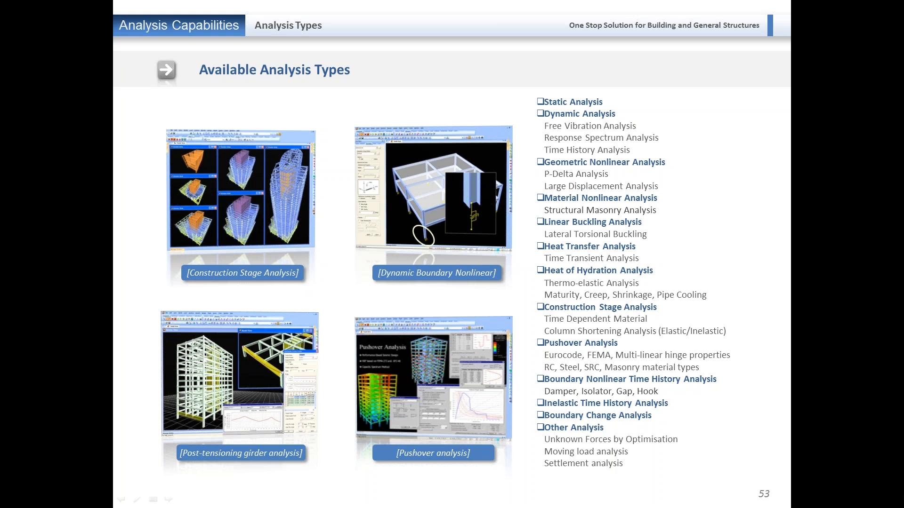
key("Right")
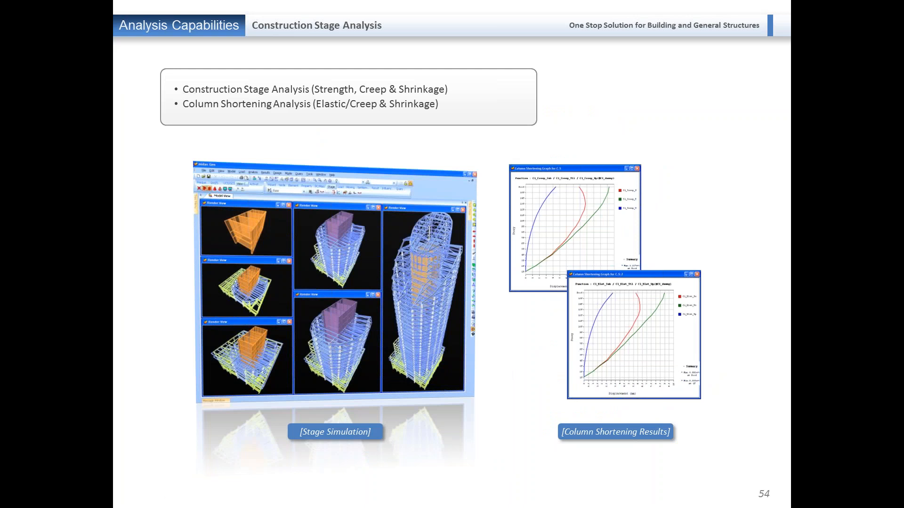
key("Right")
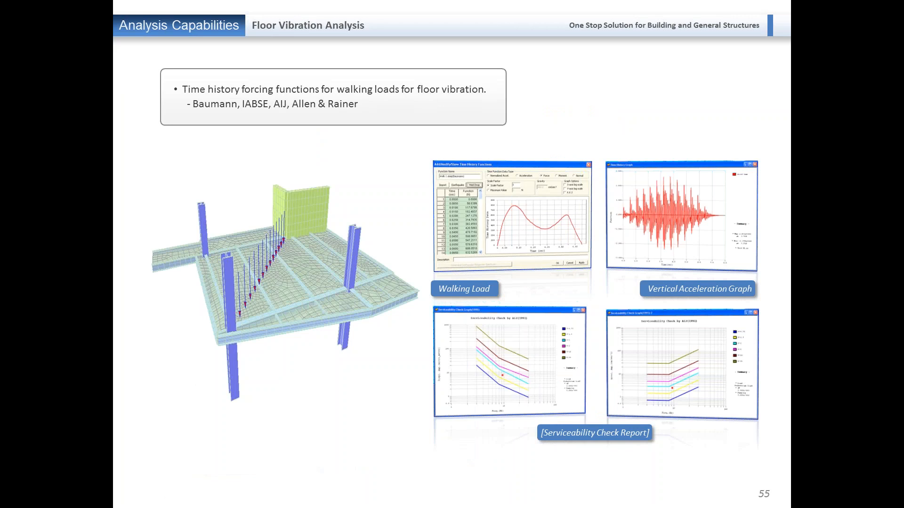
key("Right")
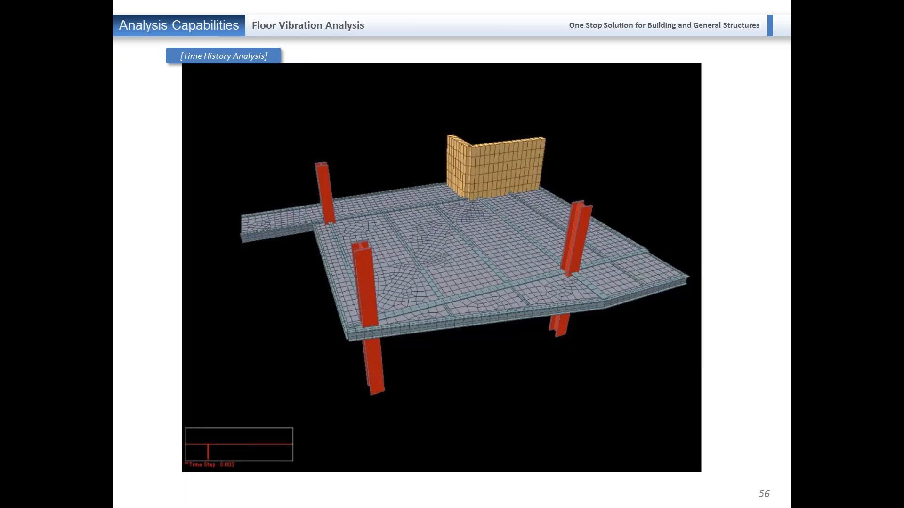
key("Right")
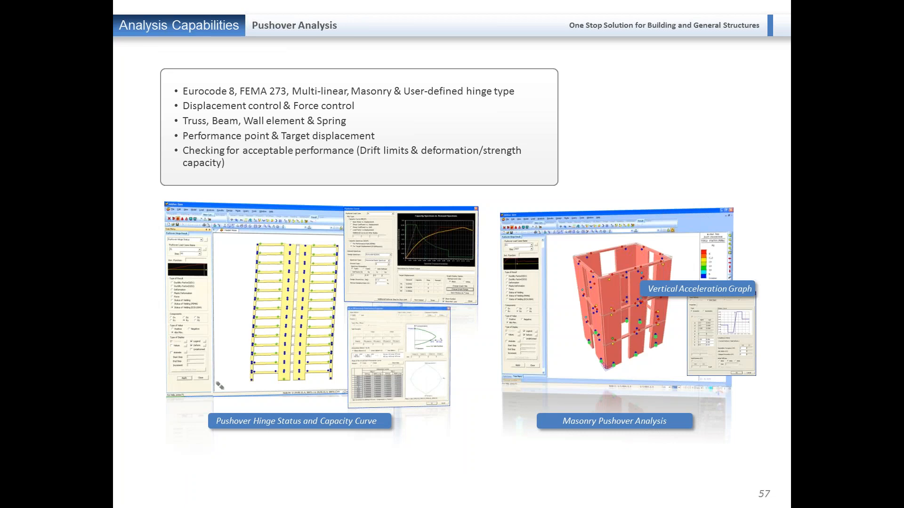
key("Right")
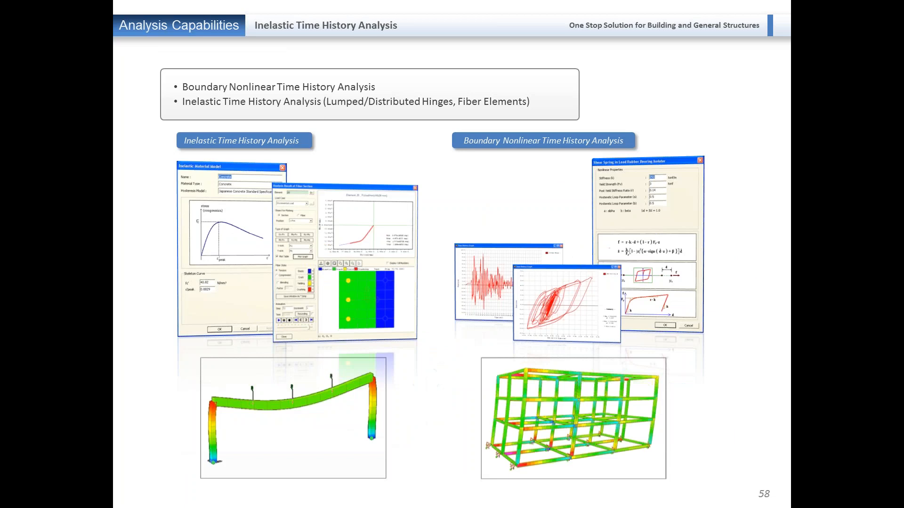
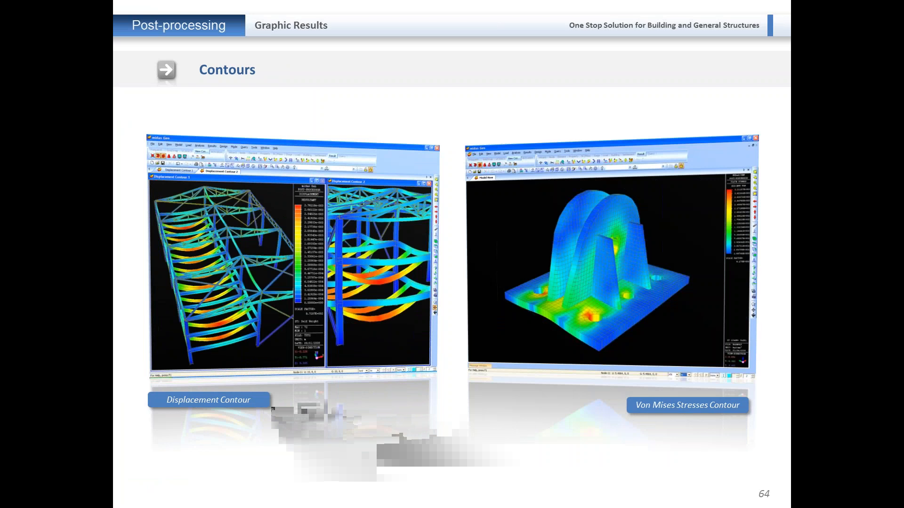
key("Right")
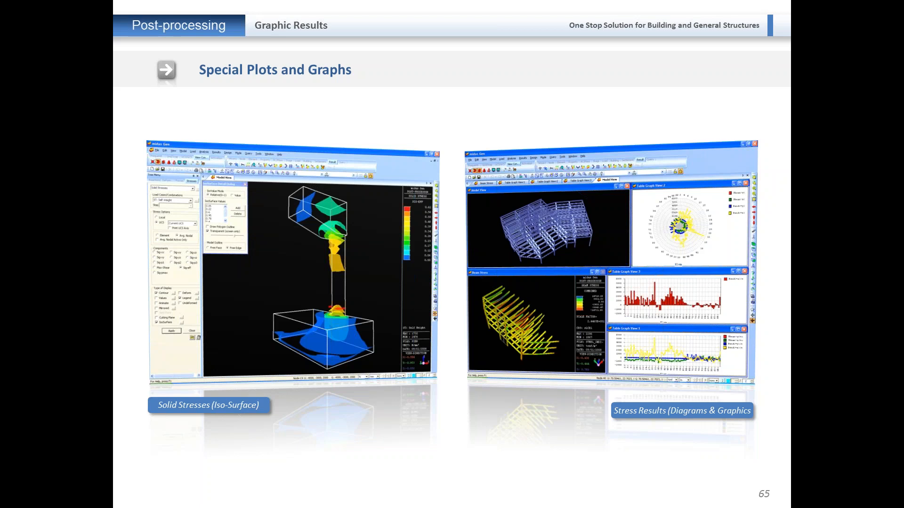
Step: Advance the presentation to the Table Output slide and switch back to the Load Combinations dialog in midas Gen
key("Right")
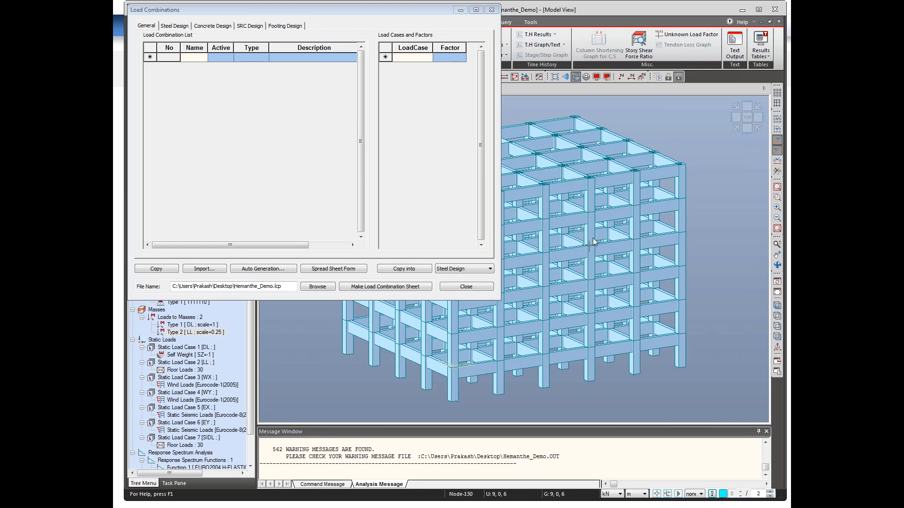
left_click(742, 10)
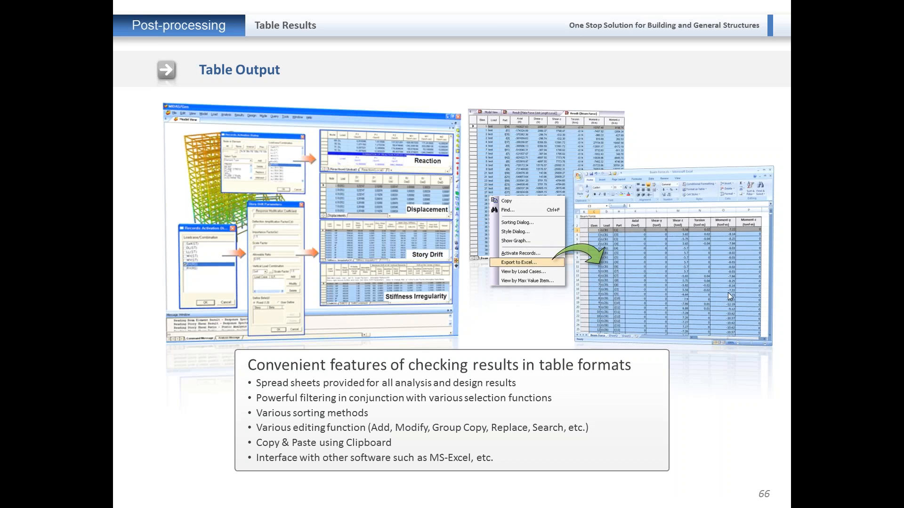
key("alt+Tab")
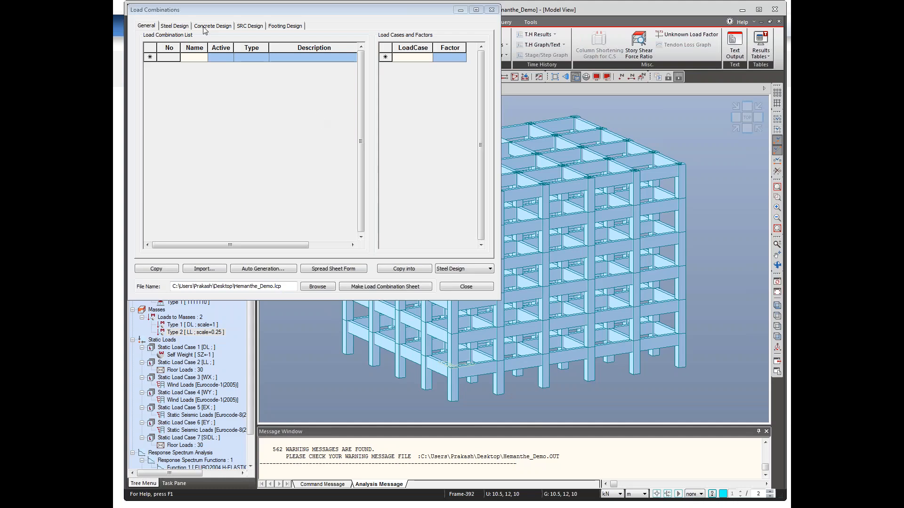
Step: Auto-generate concrete design load combinations to Eurocode2:04 with the Italy annex, using scale-up factors of 1 for Rx and 1.3 for RY
left_click(258, 270)
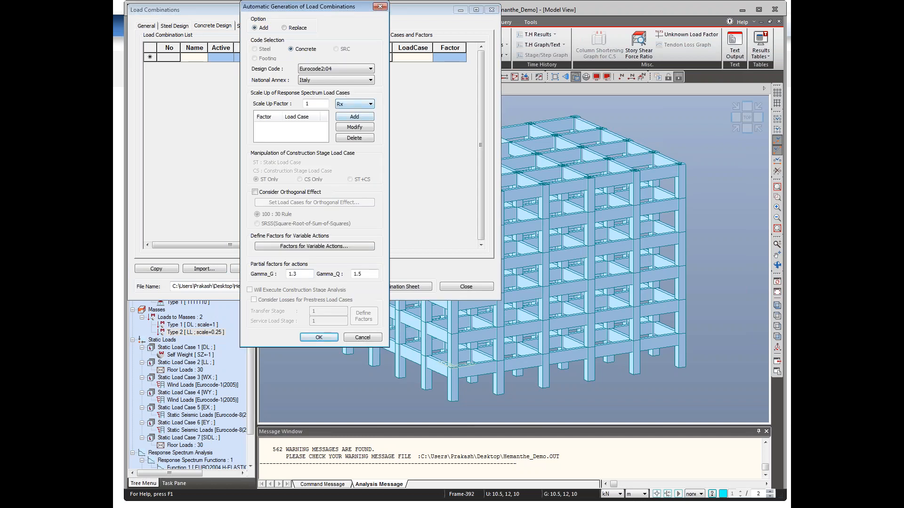
left_click(354, 117)
left_click(356, 106)
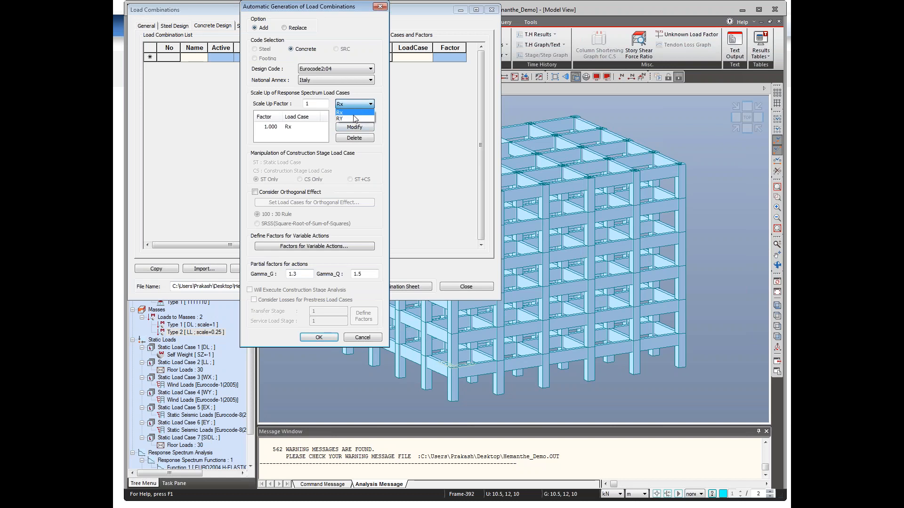
left_click(352, 119)
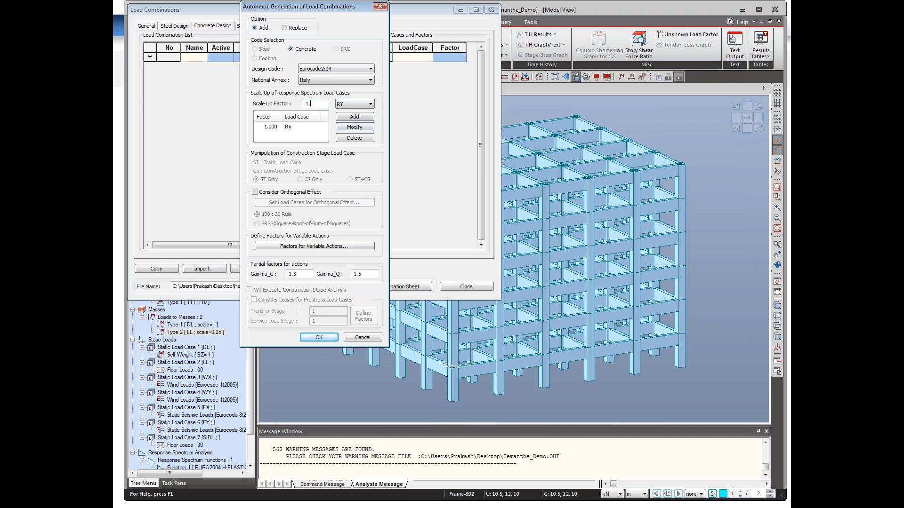
left_click(355, 118)
left_click(323, 337)
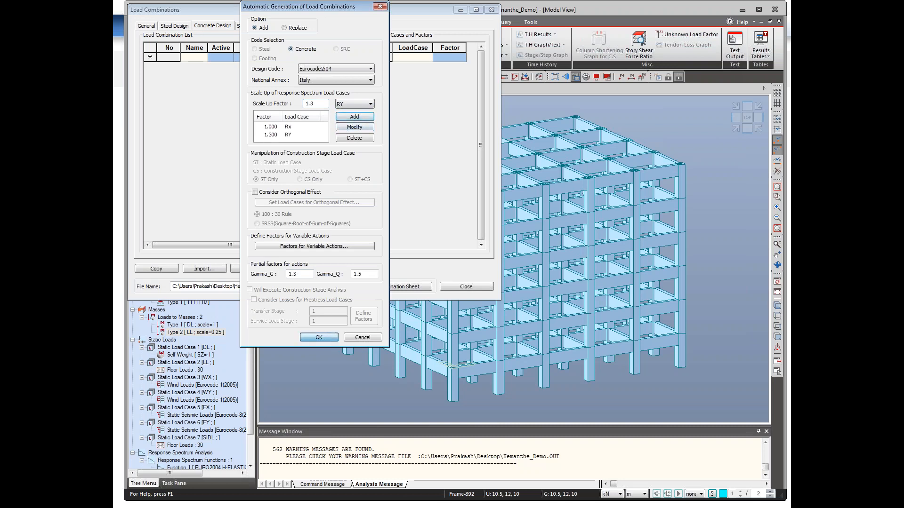
mouse_move(361, 104)
left_mouse_down()
mouse_move(362, 184)
mouse_move(369, 112)
left_mouse_up()
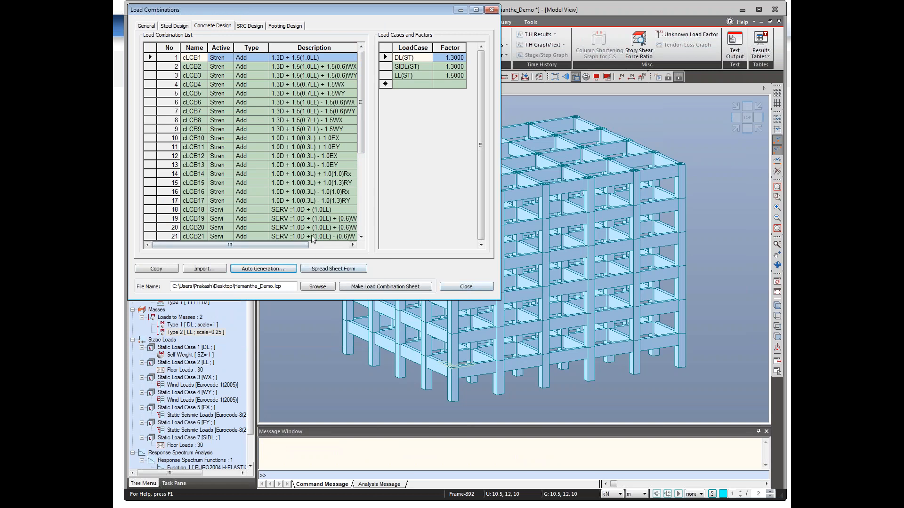
left_click(464, 287)
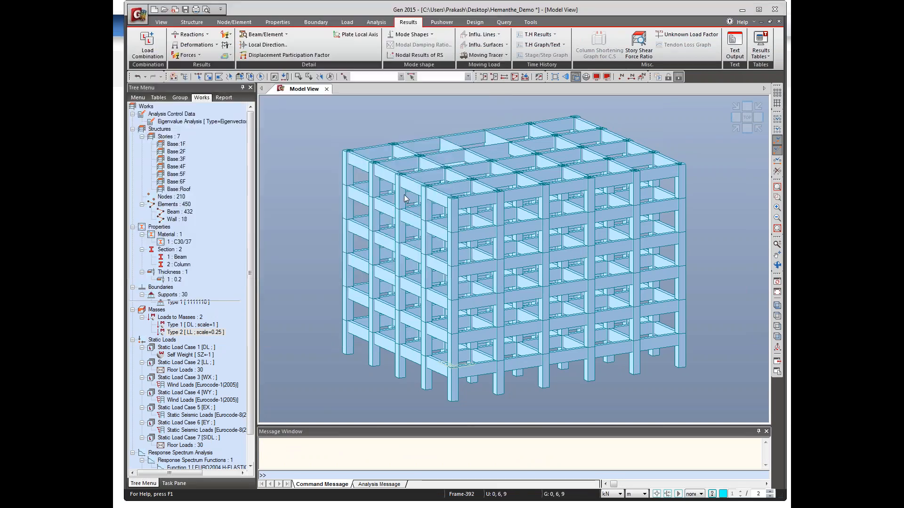
Step: Tabulate the reaction forces and moments for all static load cases and the Rx and RY response spectrum cases
left_click(208, 36)
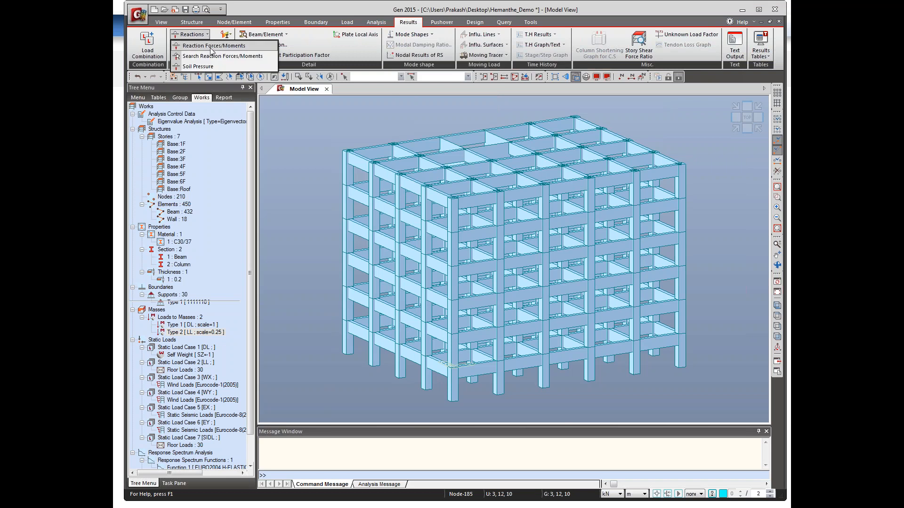
left_click(211, 47)
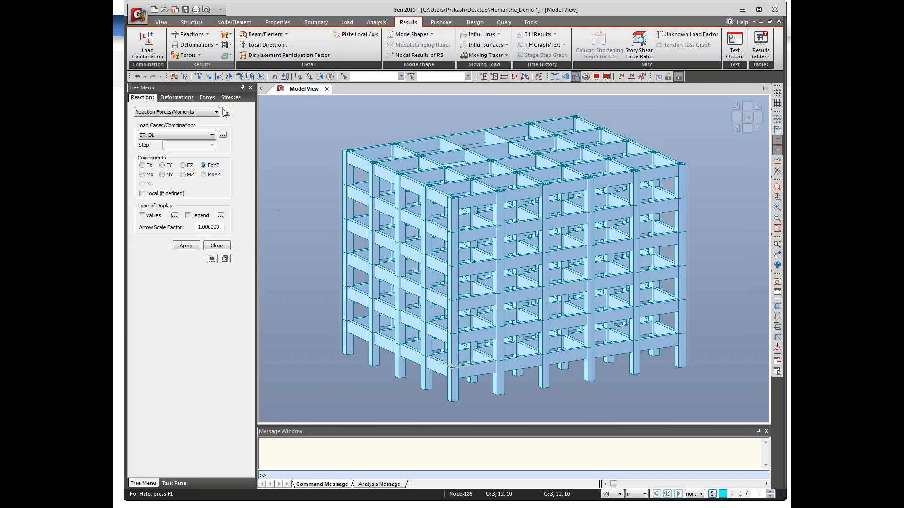
left_click(226, 112)
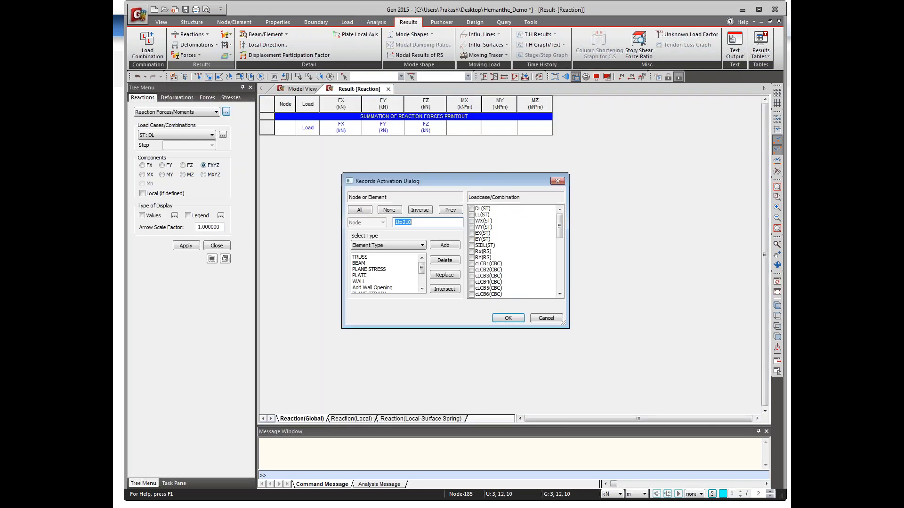
left_click_drag(472, 211, 475, 260)
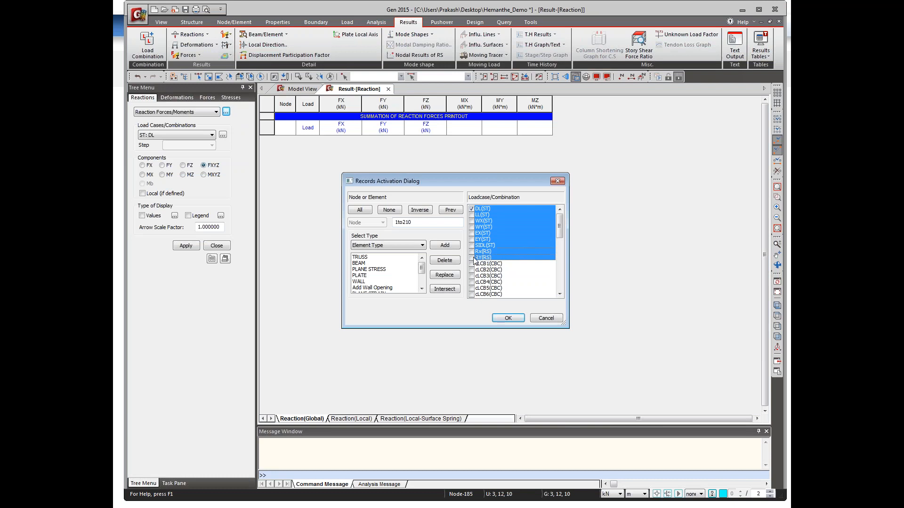
left_click(508, 318)
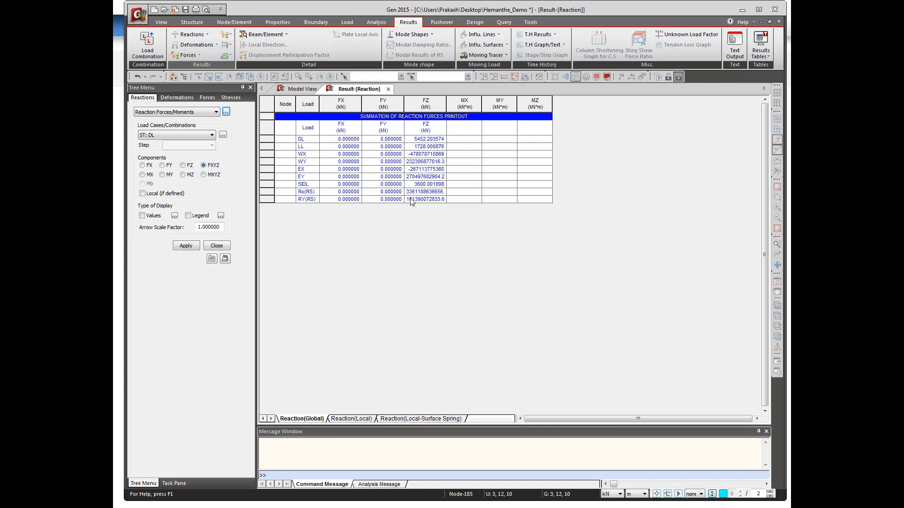
Step: Look over the reaction table's export, graph and sorting options, return to the model view, and close the table
right_click(402, 161)
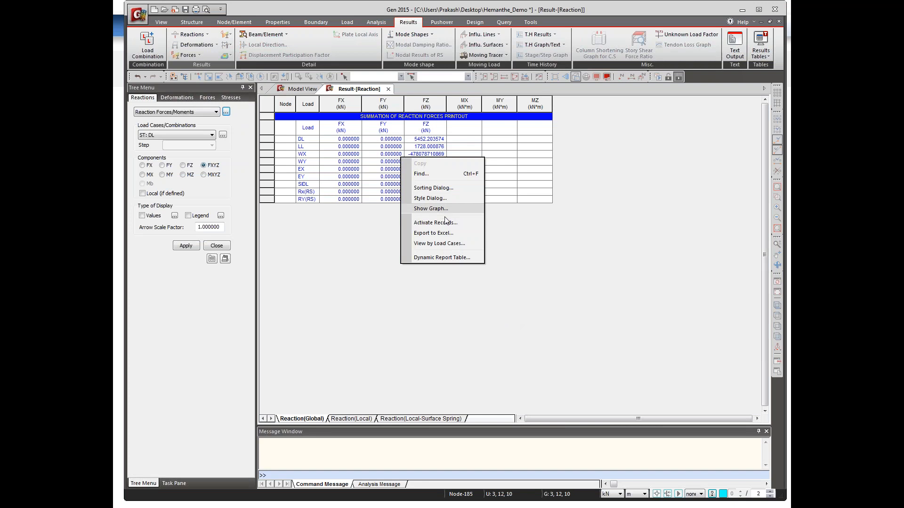
left_click(377, 281)
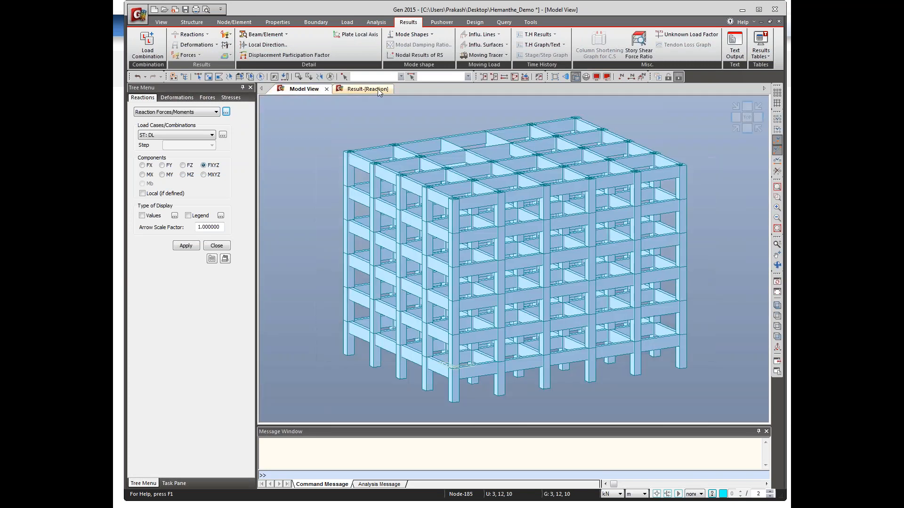
left_click(378, 89)
left_click(387, 89)
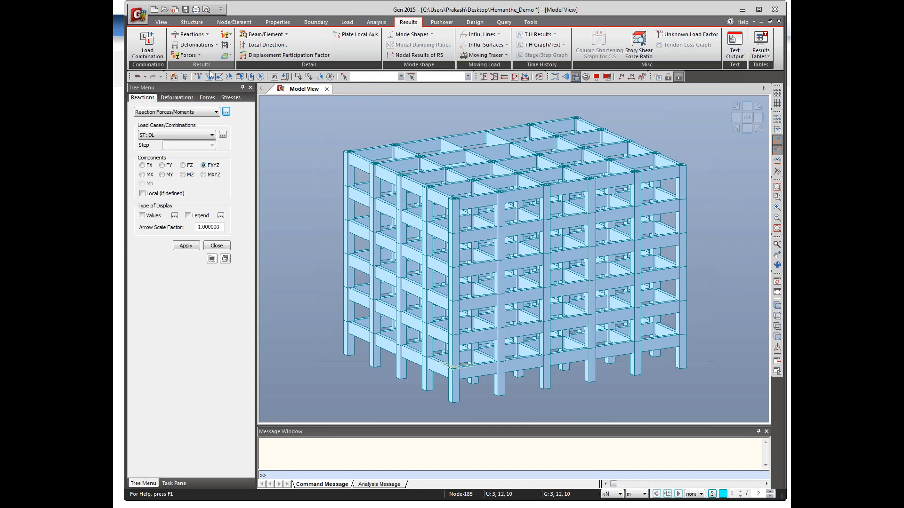
Step: Display the building's DXYZ deformed shape for load case DL, record its animation, and close the playback
left_click(216, 45)
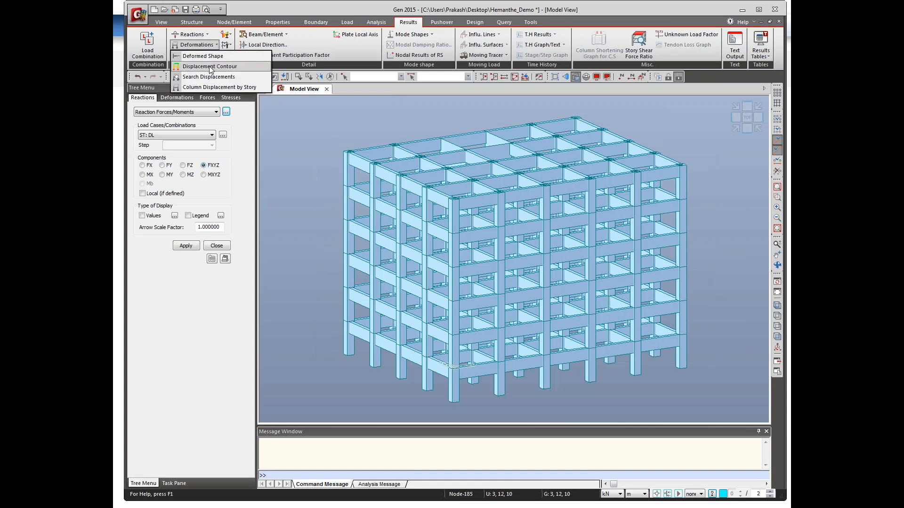
left_click(202, 56)
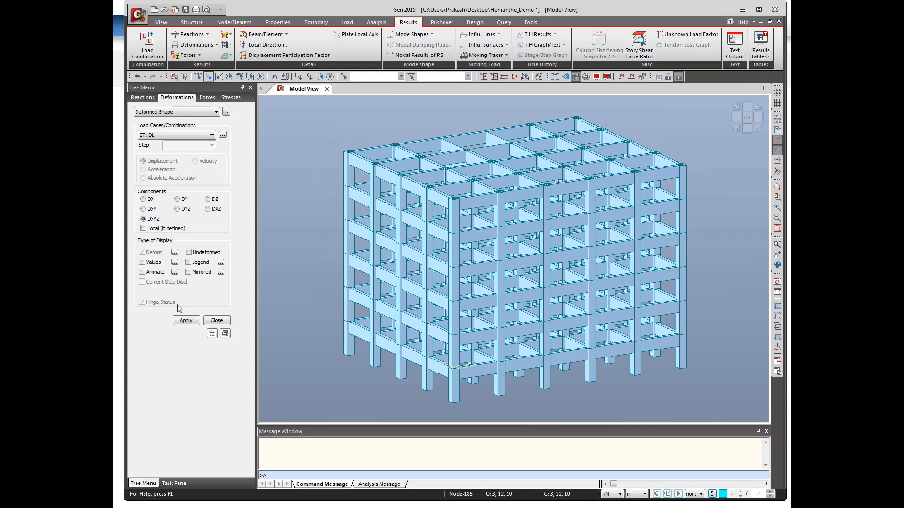
left_click(187, 322)
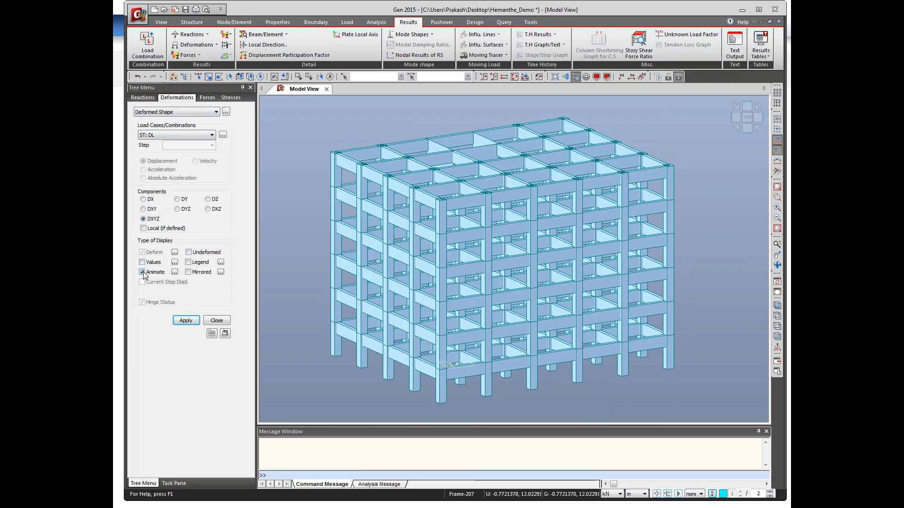
left_click(186, 320)
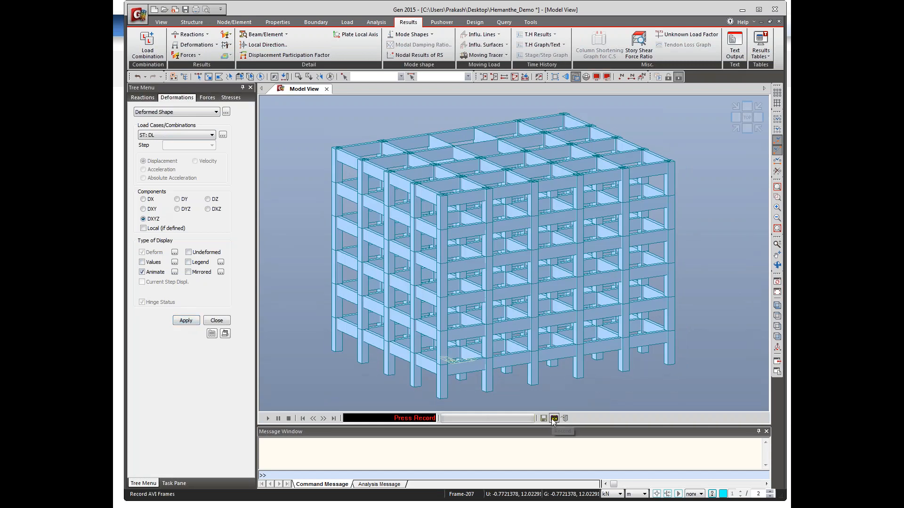
left_click(554, 418)
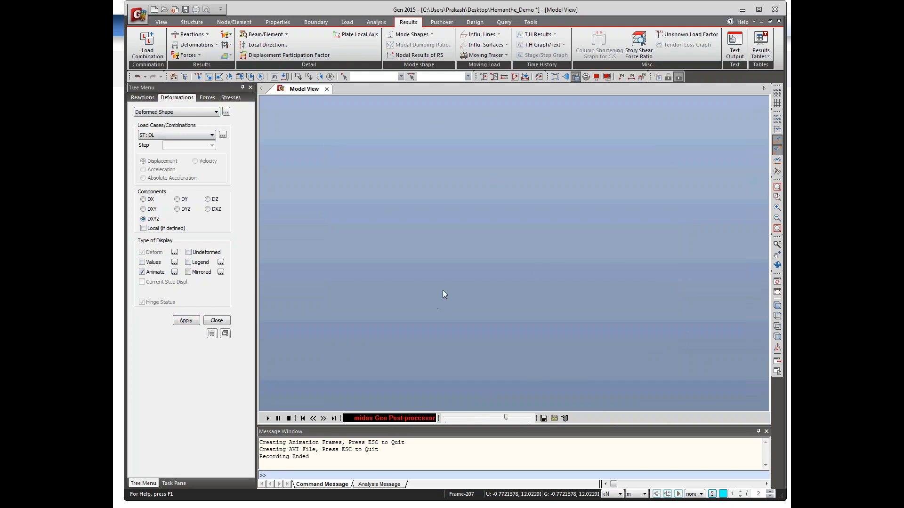
left_click(565, 418)
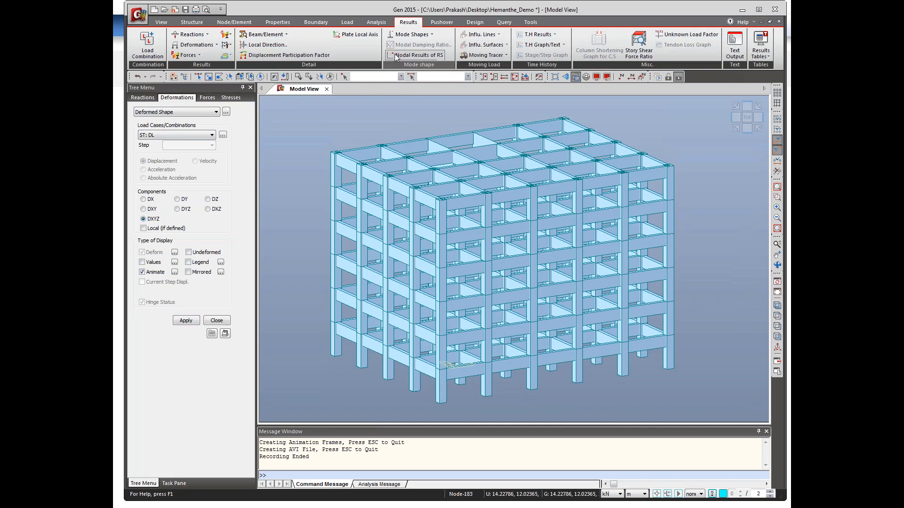
Step: Open Beam Detail Analysis to view its displacement, shear and moment diagram layout, and return to the full model view
left_click(284, 35)
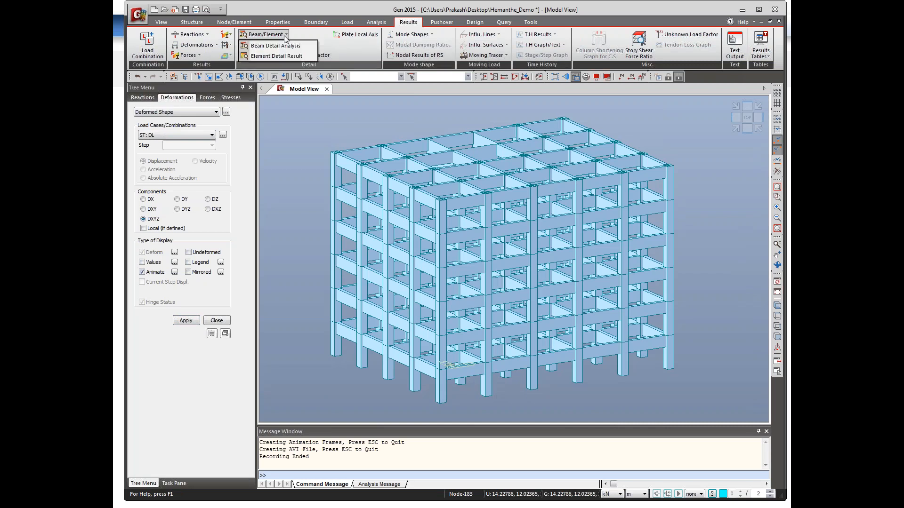
left_click(288, 47)
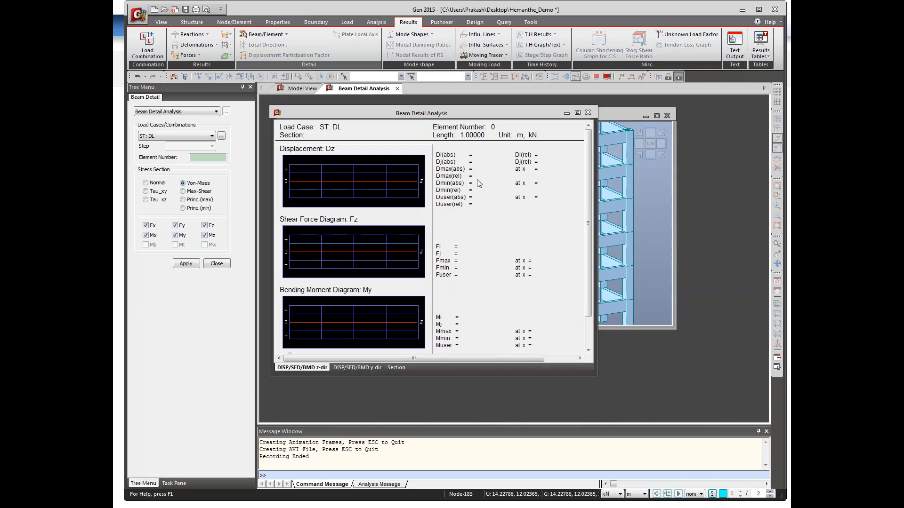
left_click(587, 113)
left_click(656, 116)
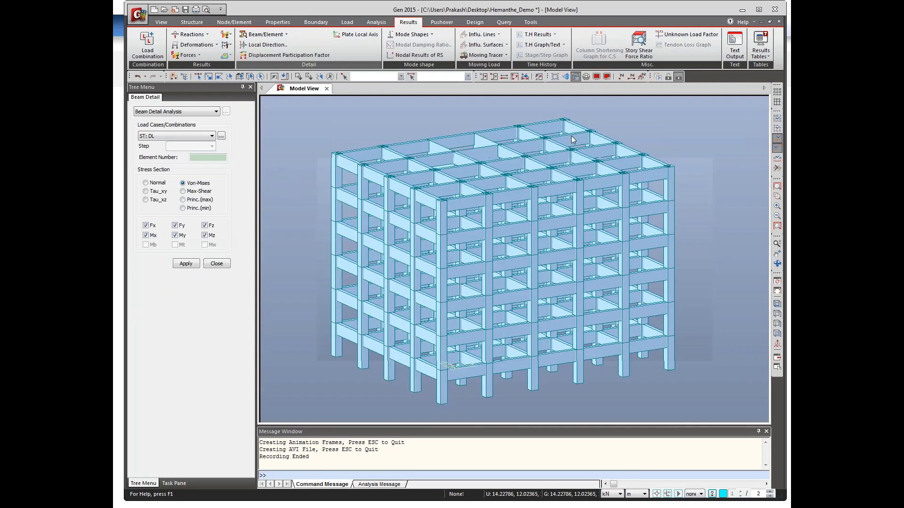
Step: Display the Mode 1 vibration shape with Md-XYZ components and look through the available mode numbers
left_click(431, 35)
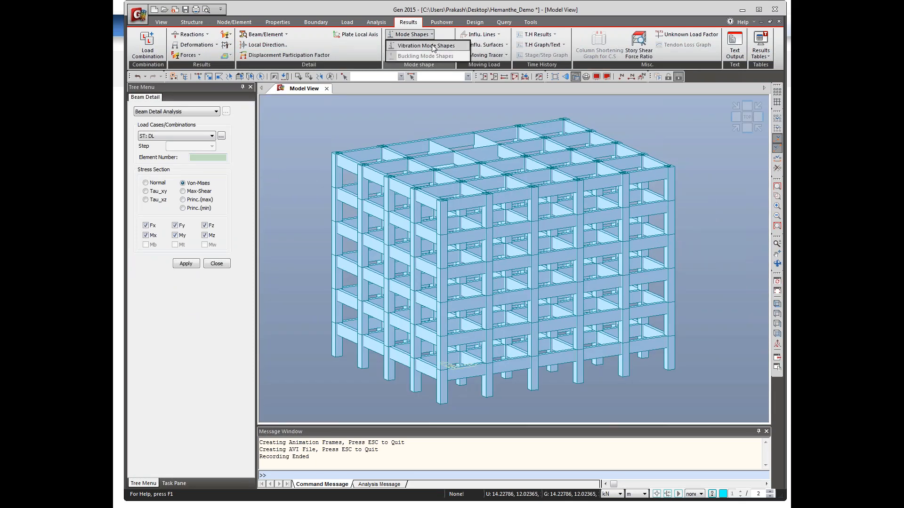
left_click(425, 46)
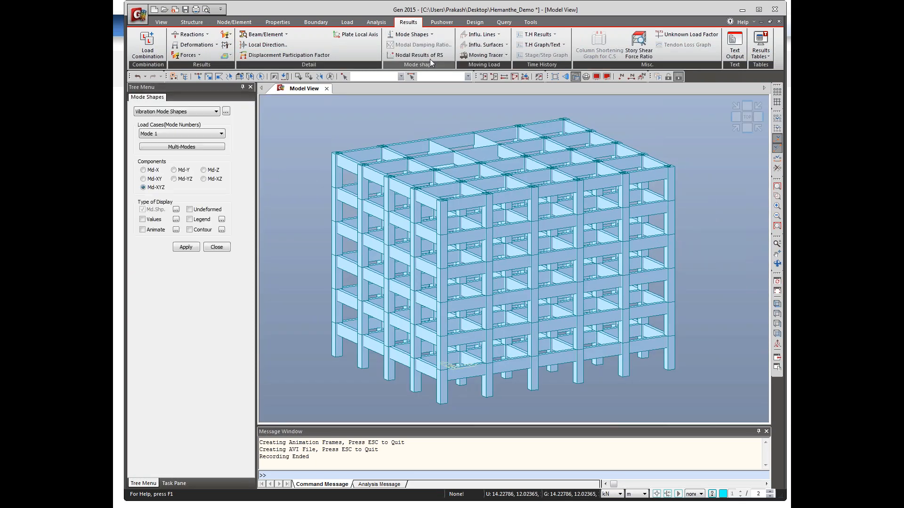
left_click(186, 246)
left_click(193, 133)
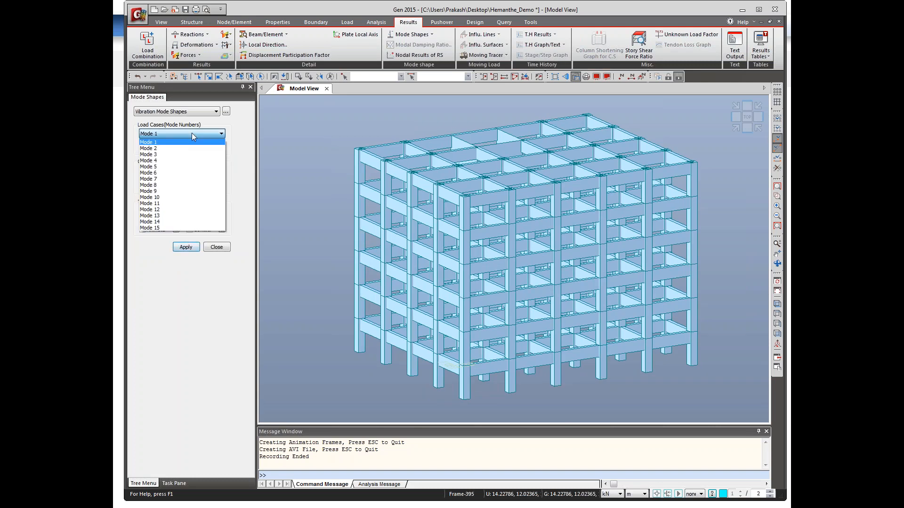
left_click(191, 133)
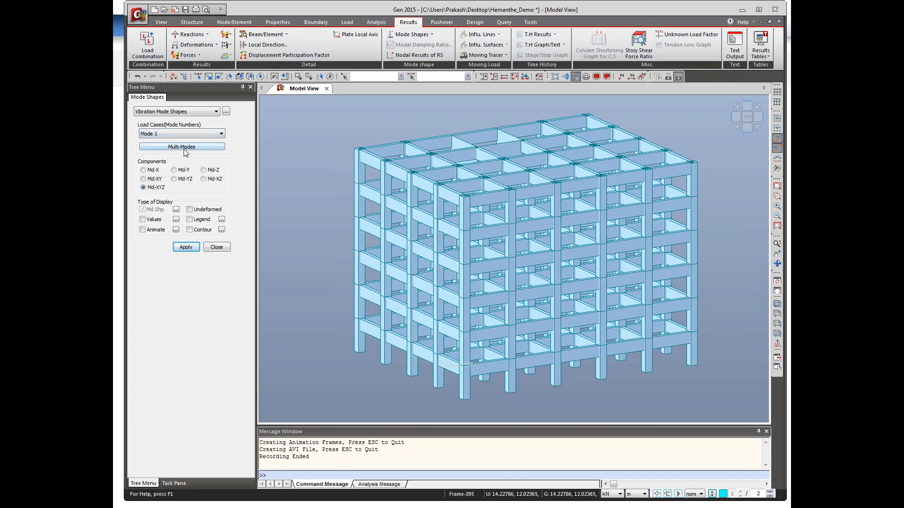
Step: Display vibration modes 1 to 4 together in vertically tiled windows and close the mode shape settings
left_click(187, 147)
left_click(401, 233)
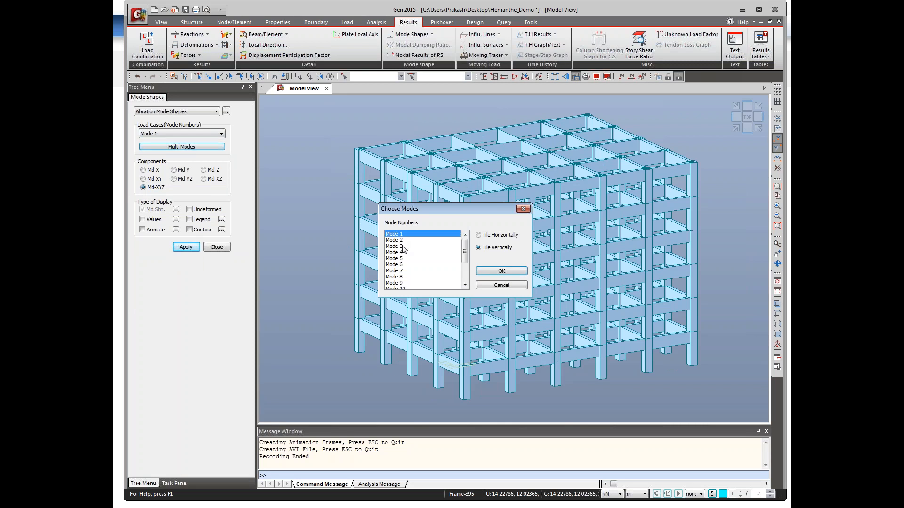
left_click(403, 258, "shift")
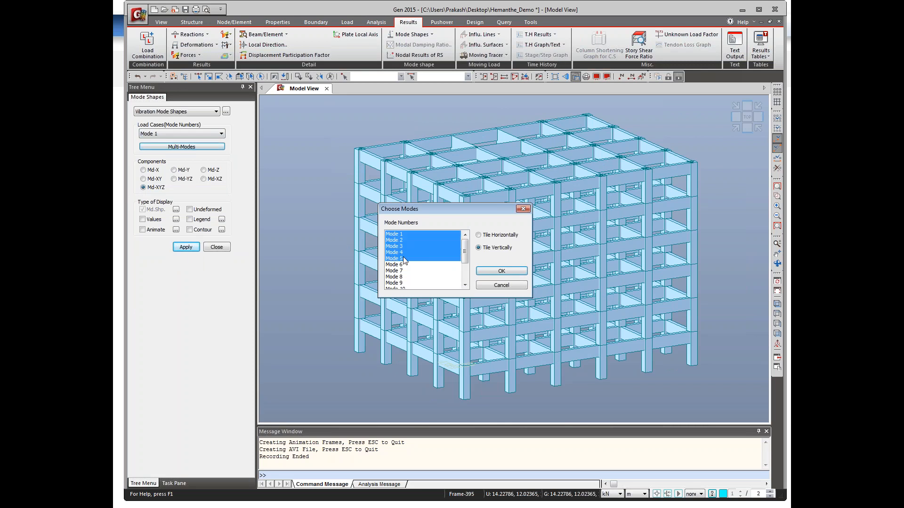
left_click(503, 272)
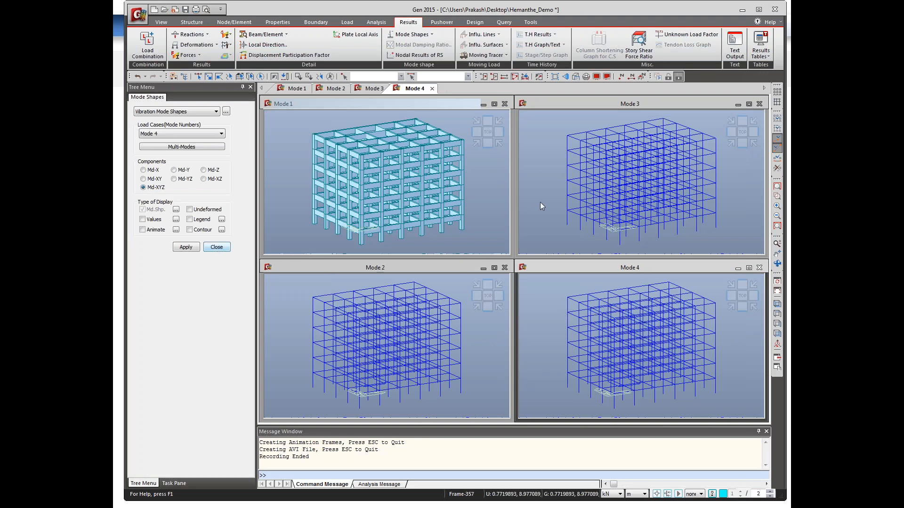
left_click(554, 190)
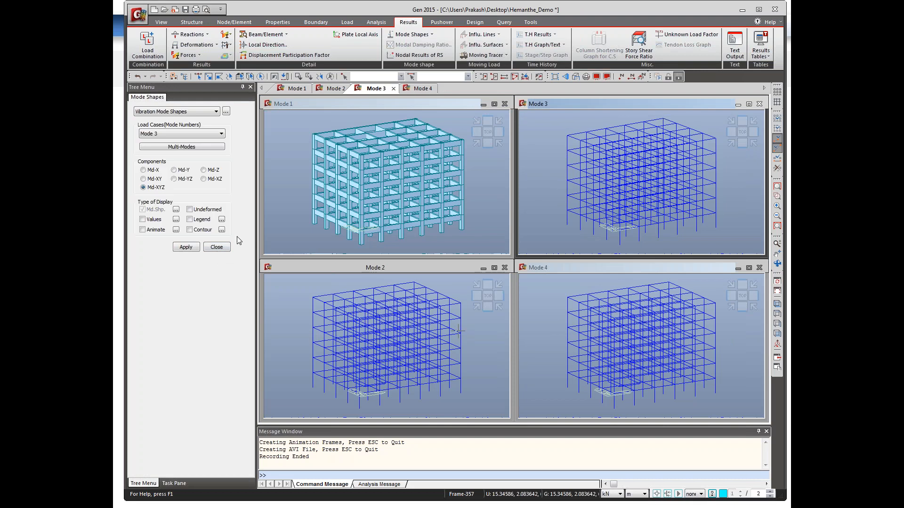
left_click(217, 248)
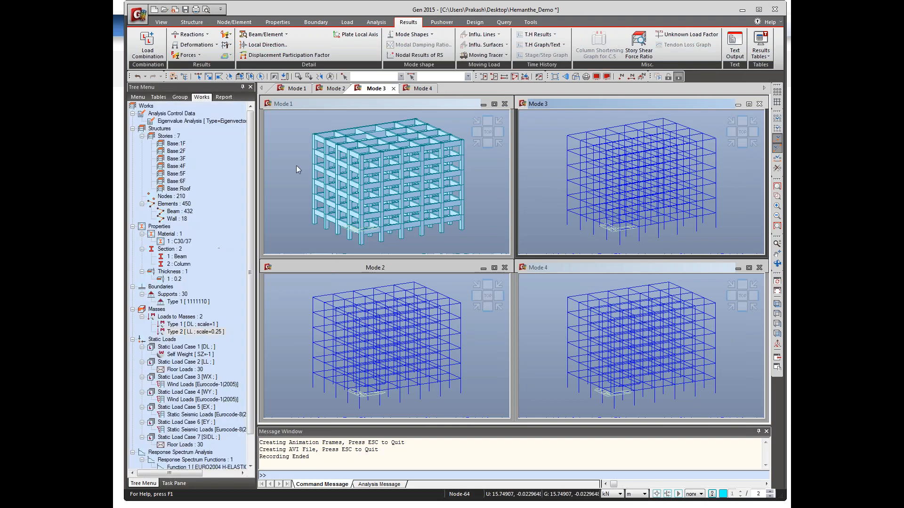
Step: Look over the available results table types and restore the Mode 1 window to the initial model view
left_click(759, 55)
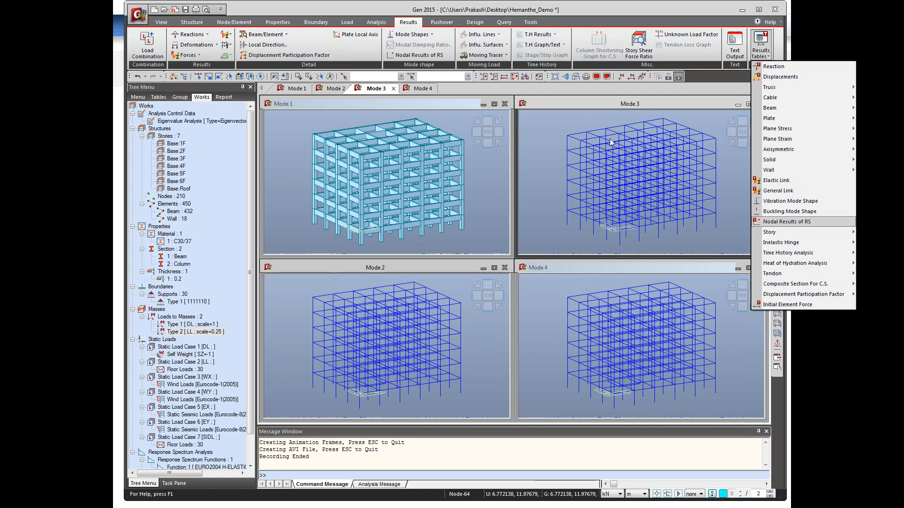
left_click(288, 91)
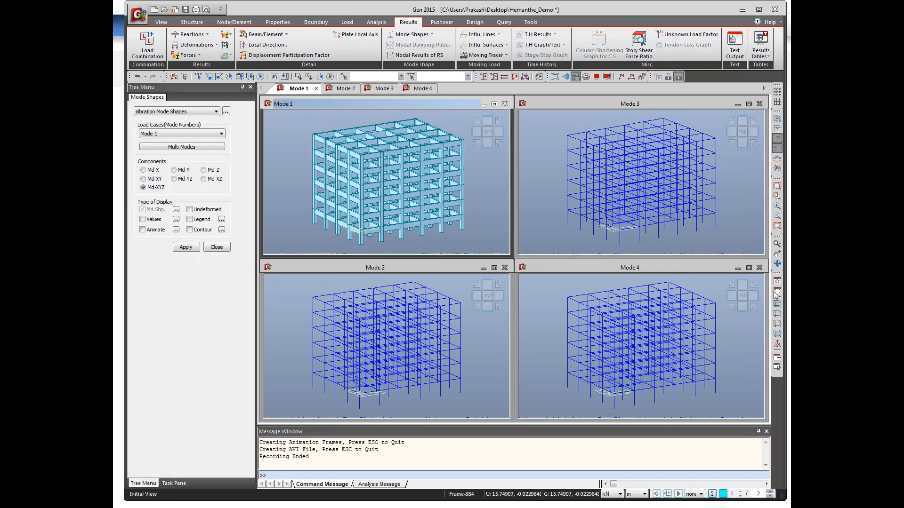
left_click(777, 292)
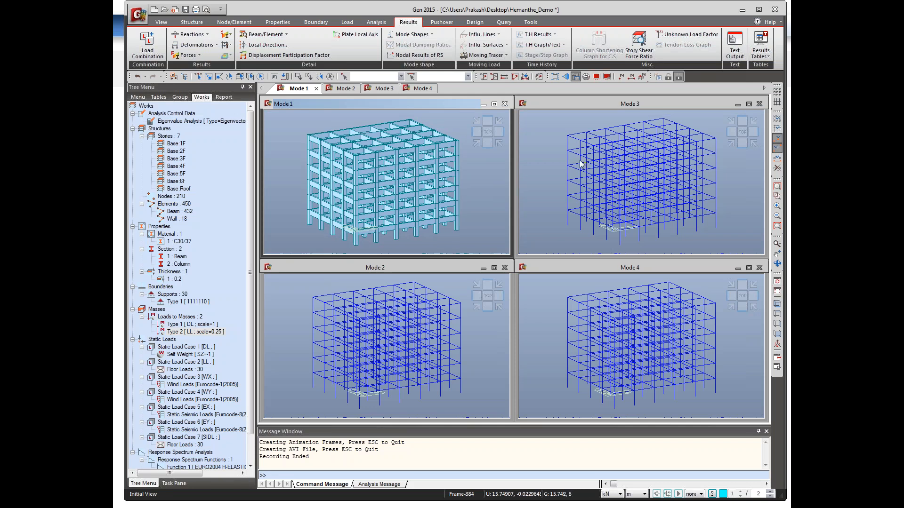
Step: Close the Mode 2, Mode 3 and Mode 4 windows and maximise the Mode 1 window with the building in isometric view
left_click(759, 104)
left_click(759, 268)
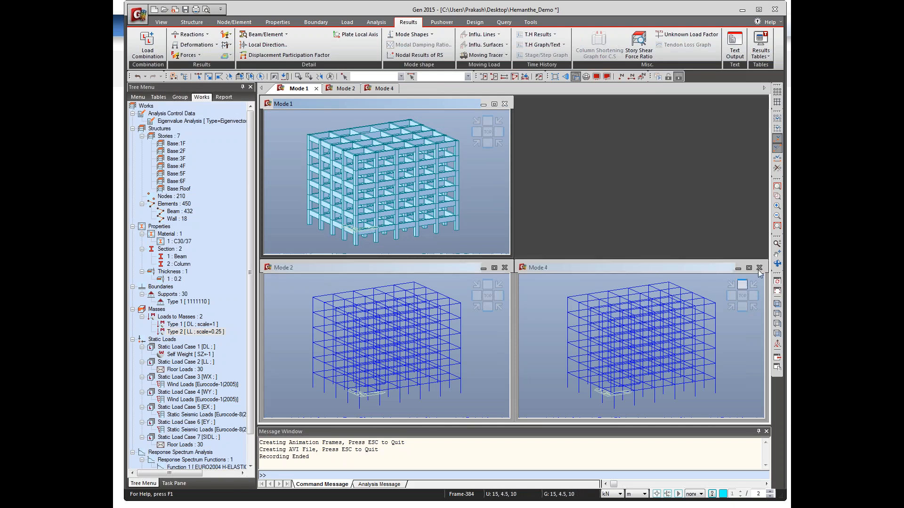
left_click(504, 270)
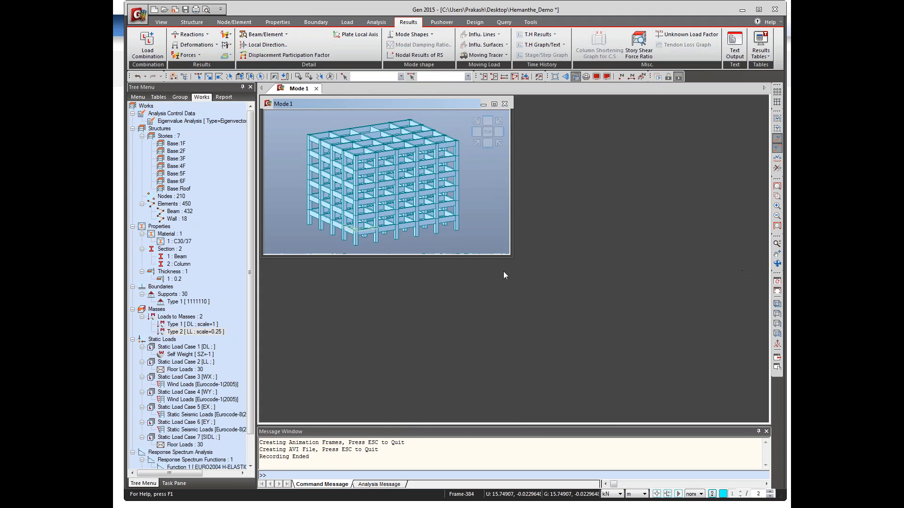
left_click(494, 105)
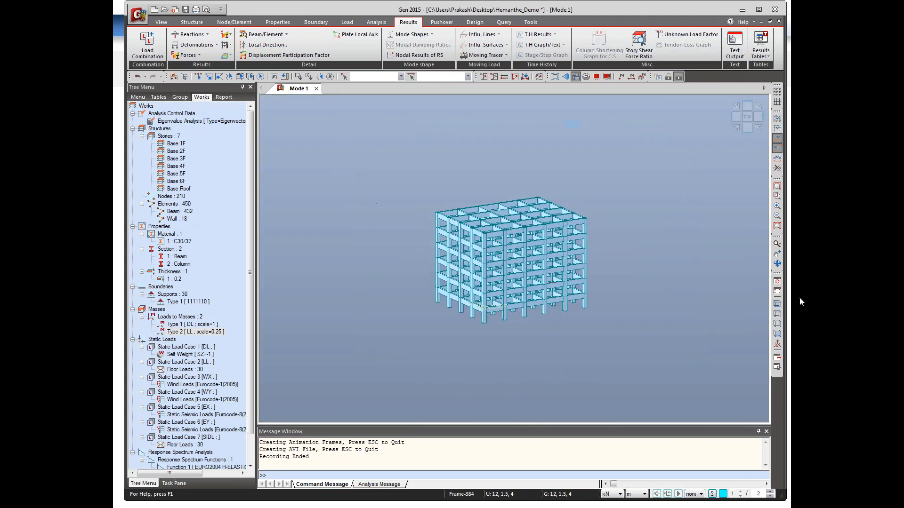
left_click(777, 291)
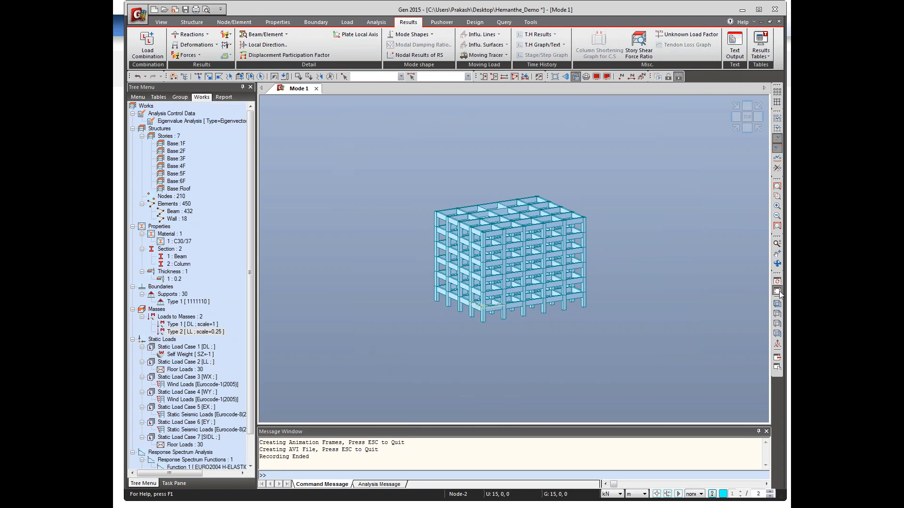
left_click(775, 306)
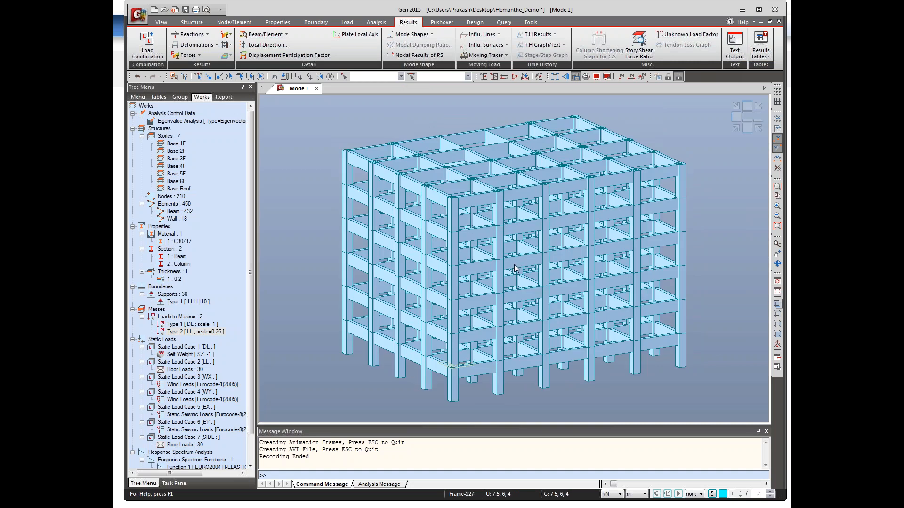
Step: Open the Member Assignment design settings, pick a roof-edge beam as an example, and close the settings without applying an assignment
left_click(473, 22)
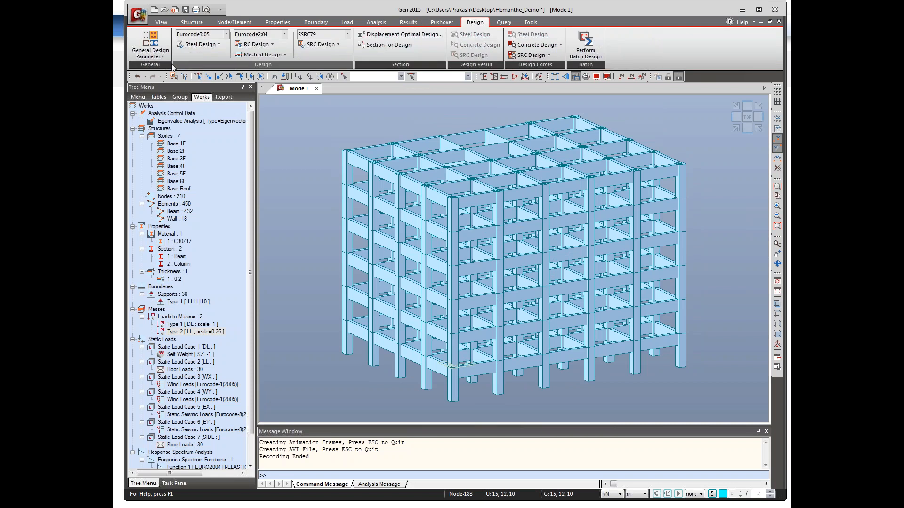
left_click(150, 51)
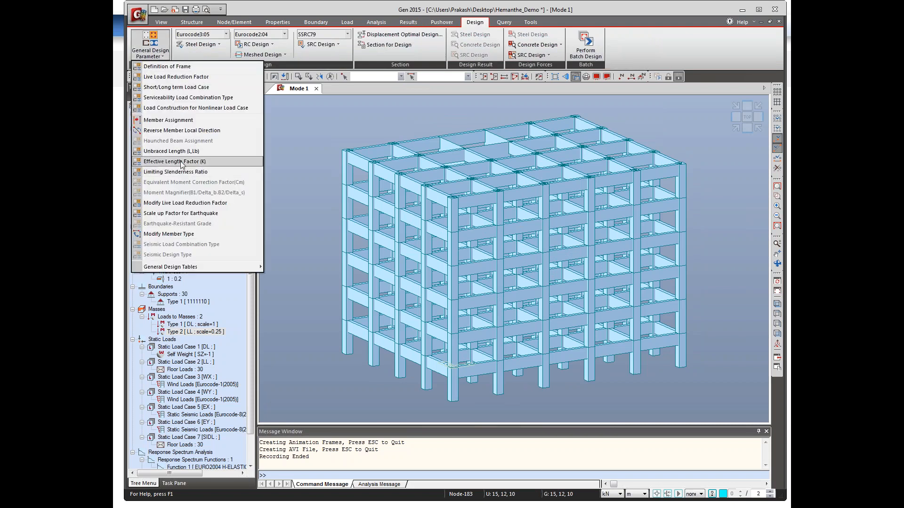
left_click(183, 123)
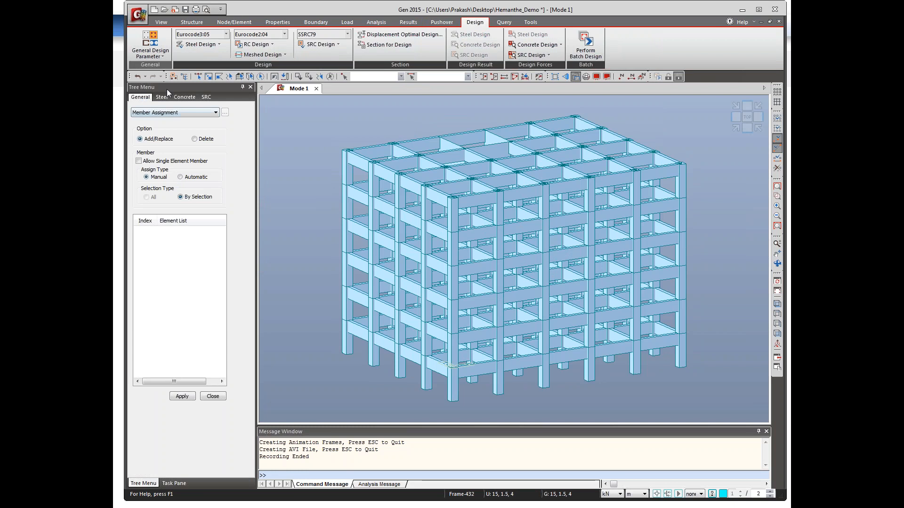
left_click(199, 76)
left_click(358, 155)
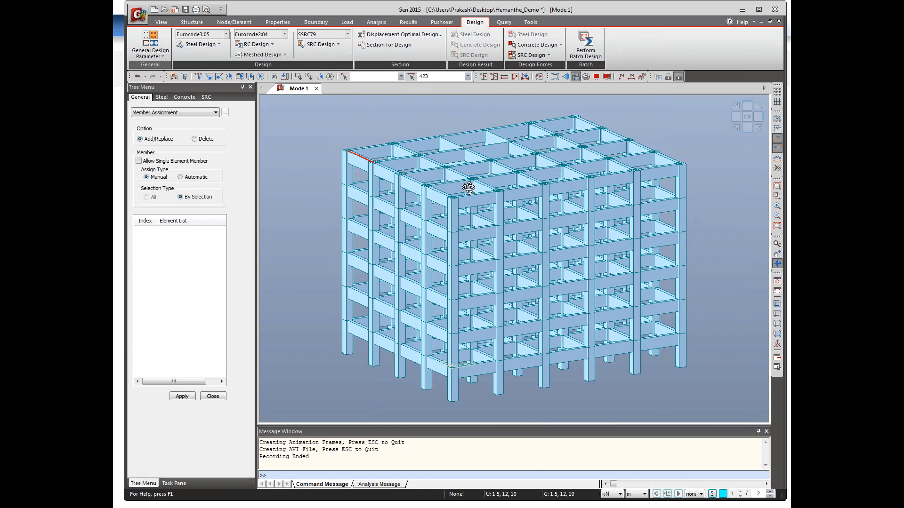
left_click_drag(468, 188, 534, 187)
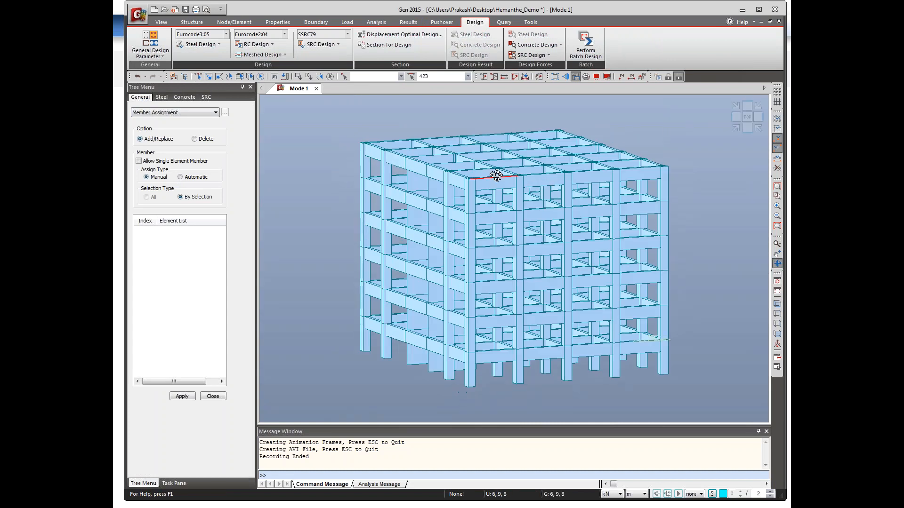
left_click(778, 267)
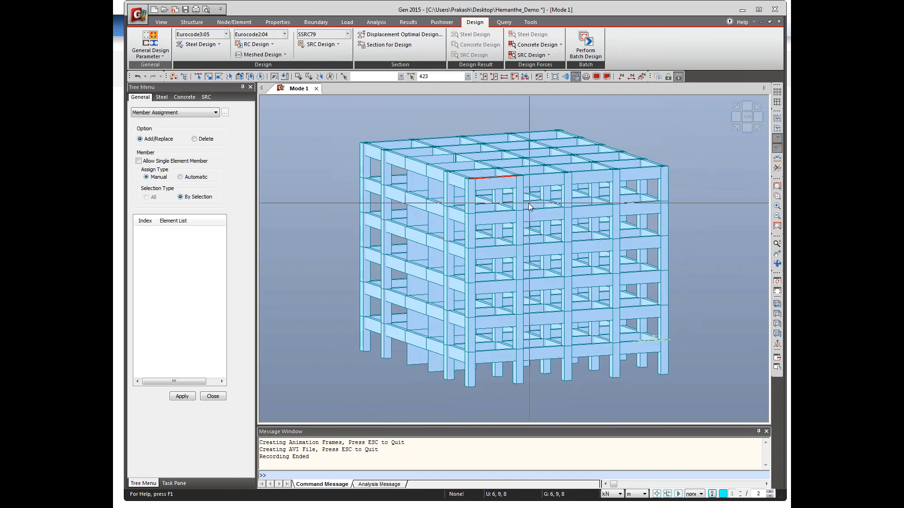
left_click(505, 181)
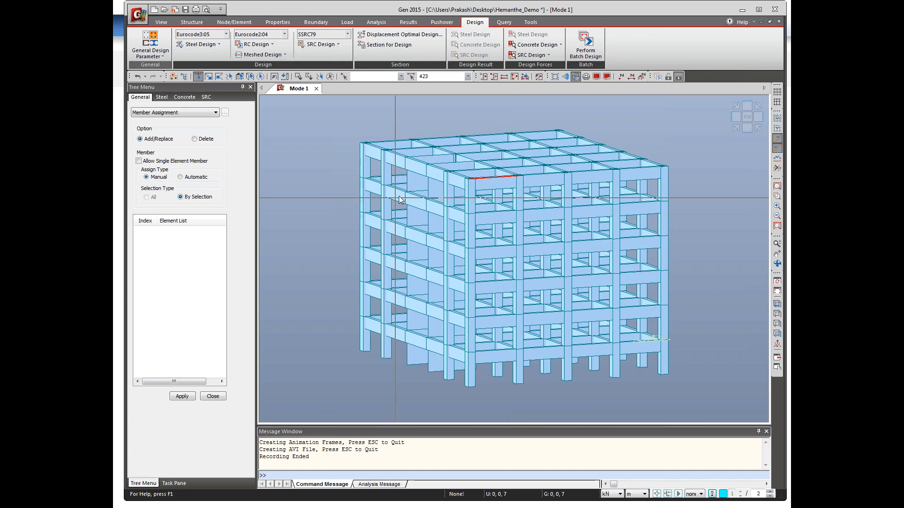
left_click(500, 183)
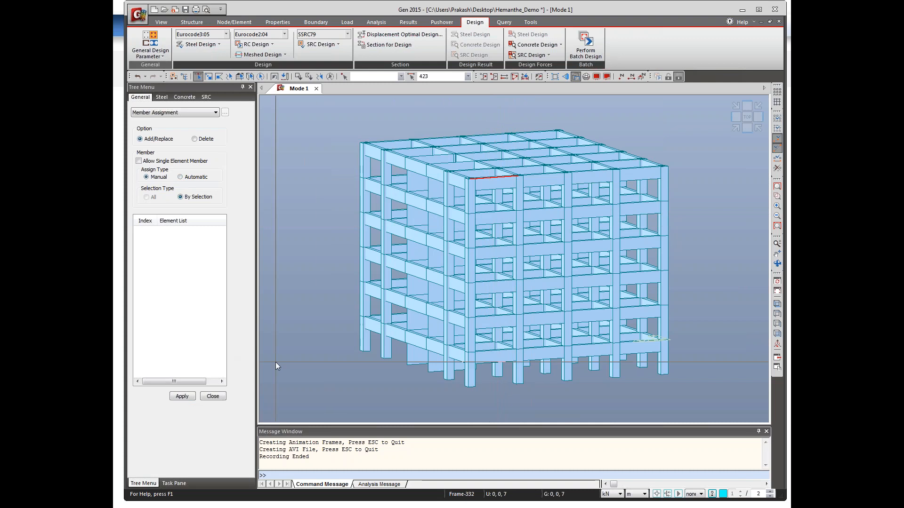
left_click(213, 396)
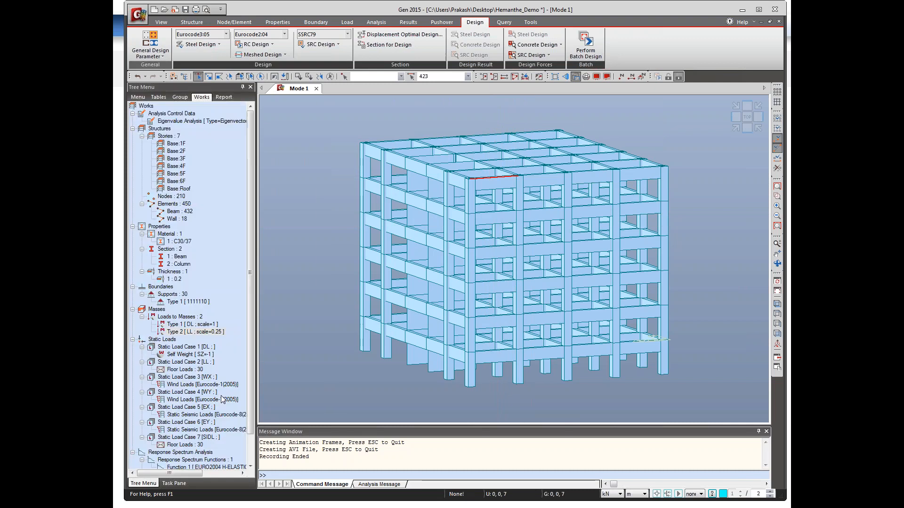
Step: Accept the concrete design code settings with Eurocode2:04 and the Italy national annex
left_click(264, 45)
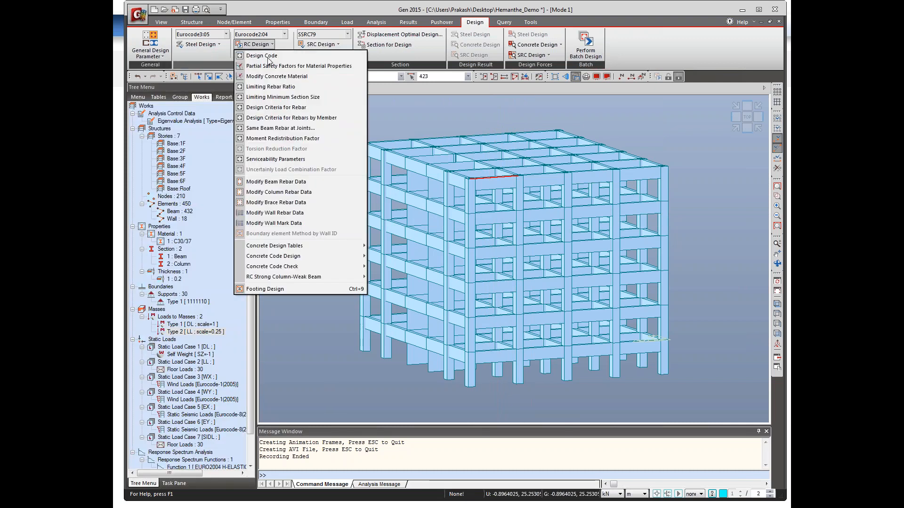
left_click(270, 57)
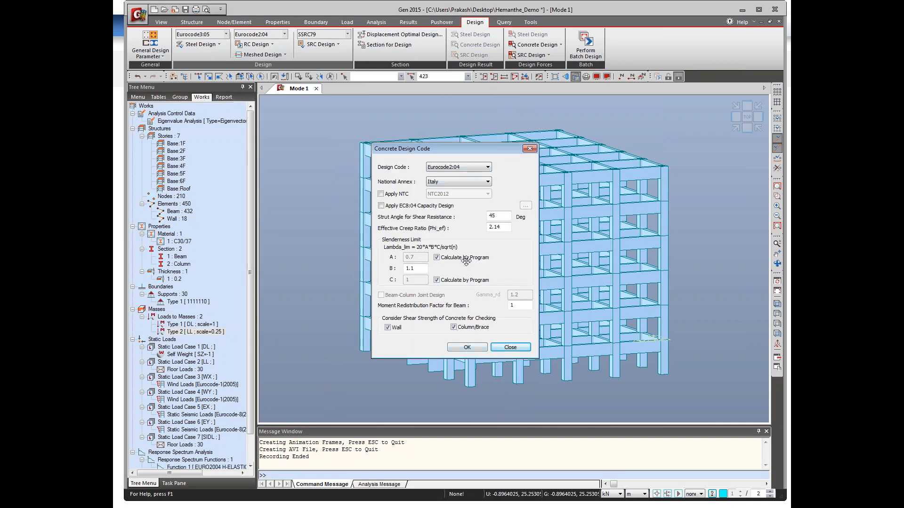
left_click(467, 347)
left_click(271, 44)
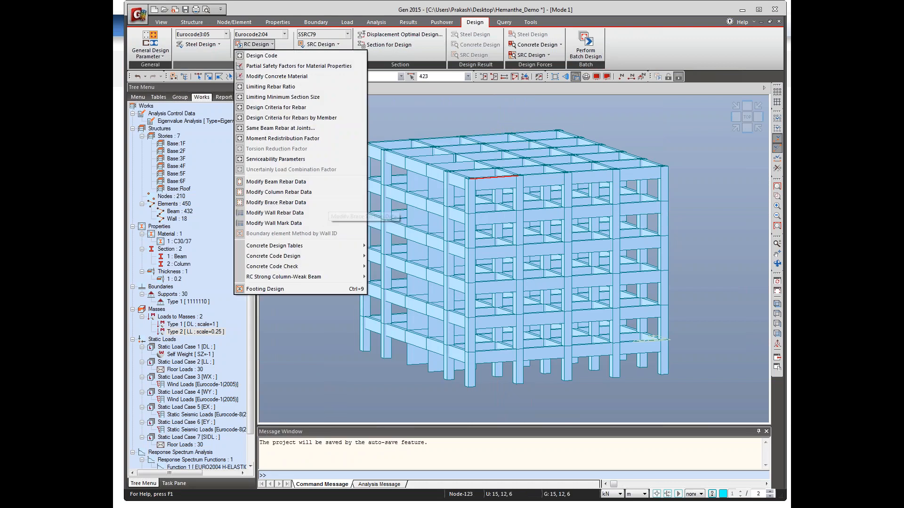
mouse_move(367, 258)
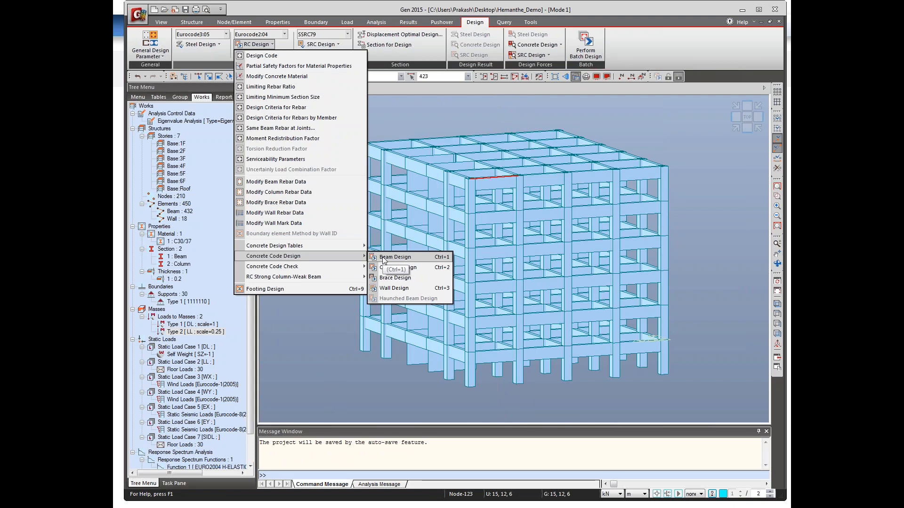
left_click(720, 53)
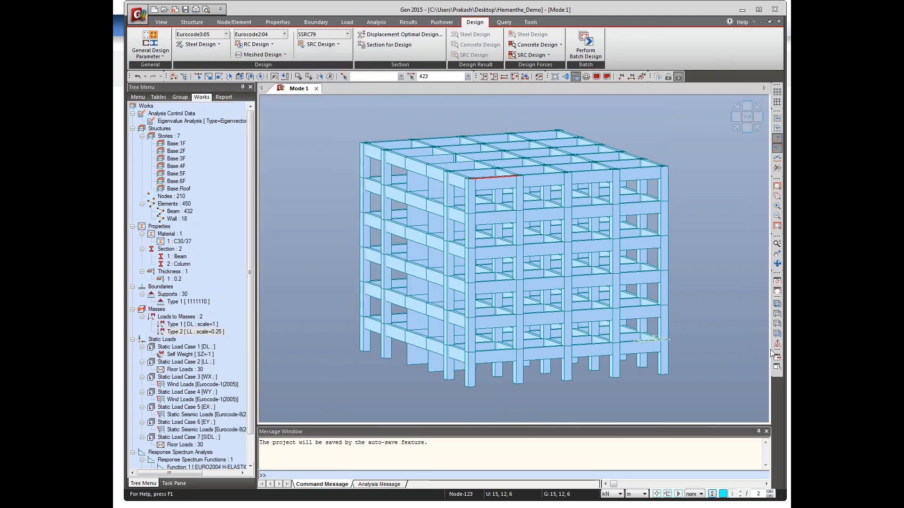
left_click(776, 335)
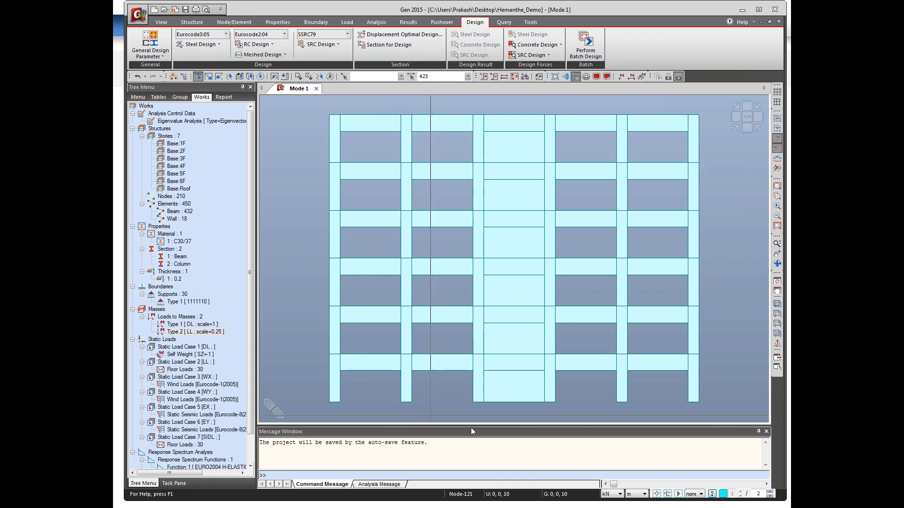
left_click(701, 495)
left_click(697, 449)
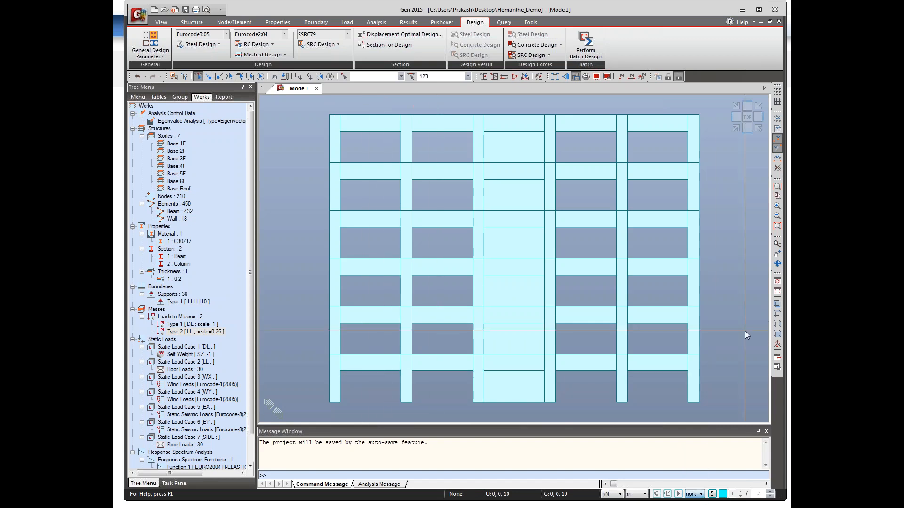
left_click(777, 304)
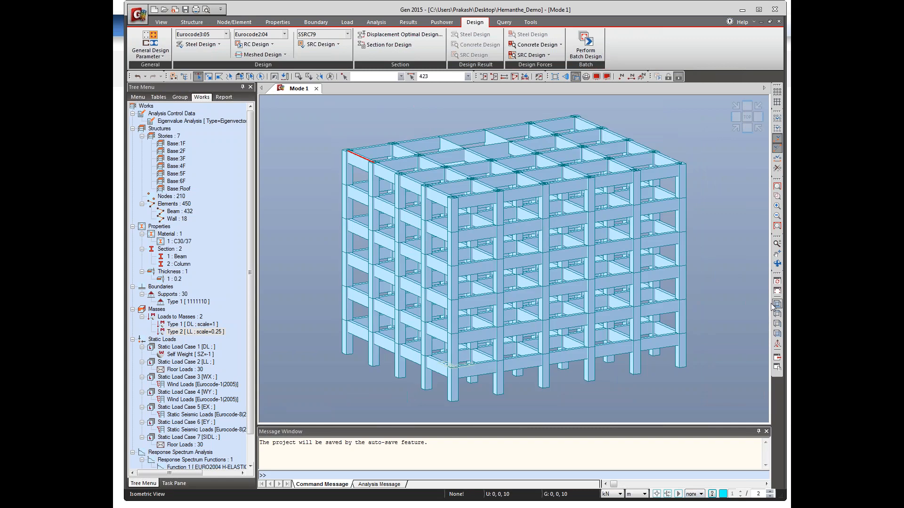
Step: Select a lowest-storey column and its adjoining beam near the front corner, and clear the selection
left_click(471, 196)
left_click(330, 77)
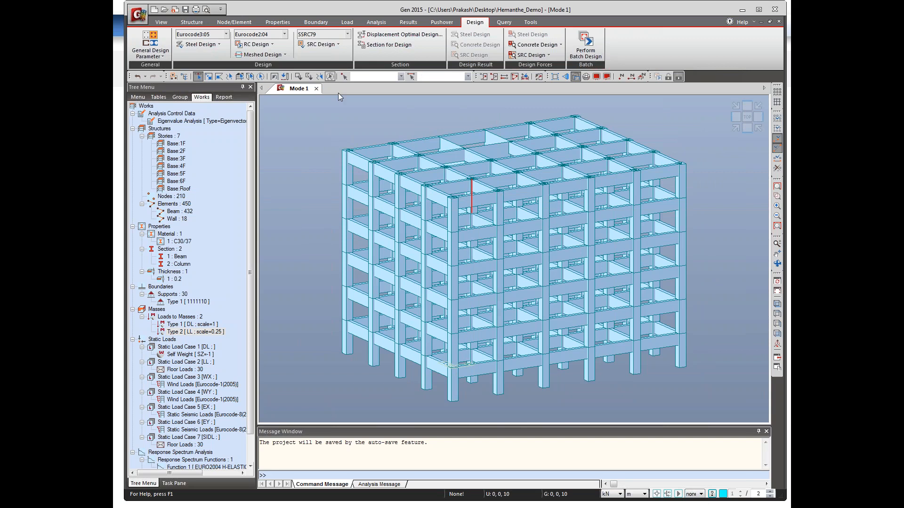
left_click(471, 366)
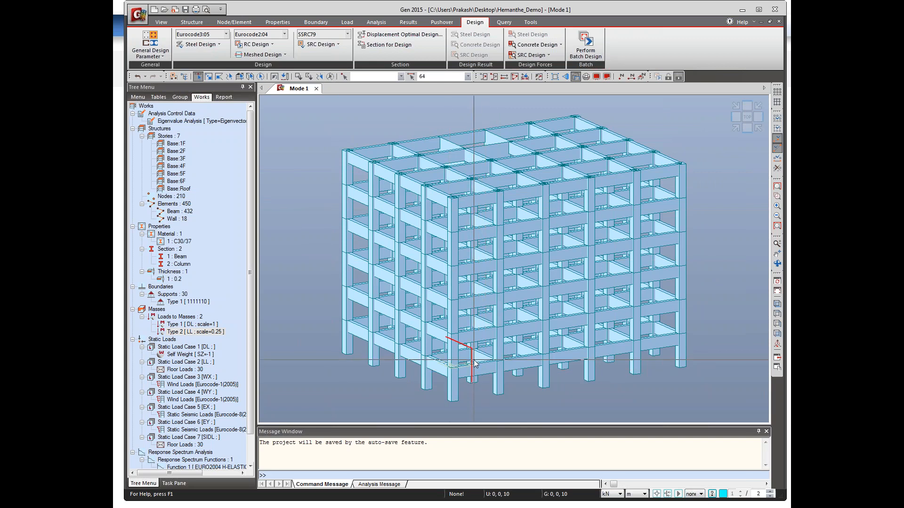
left_click(459, 343)
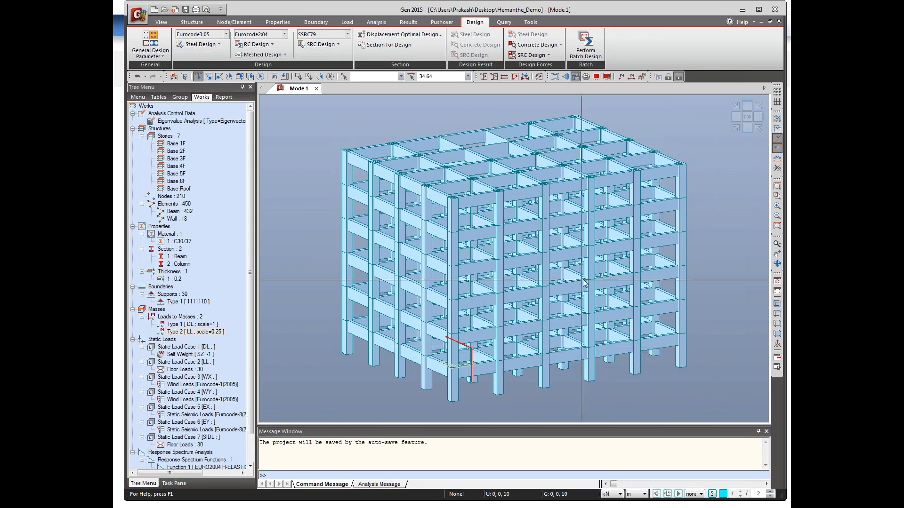
left_click(329, 78)
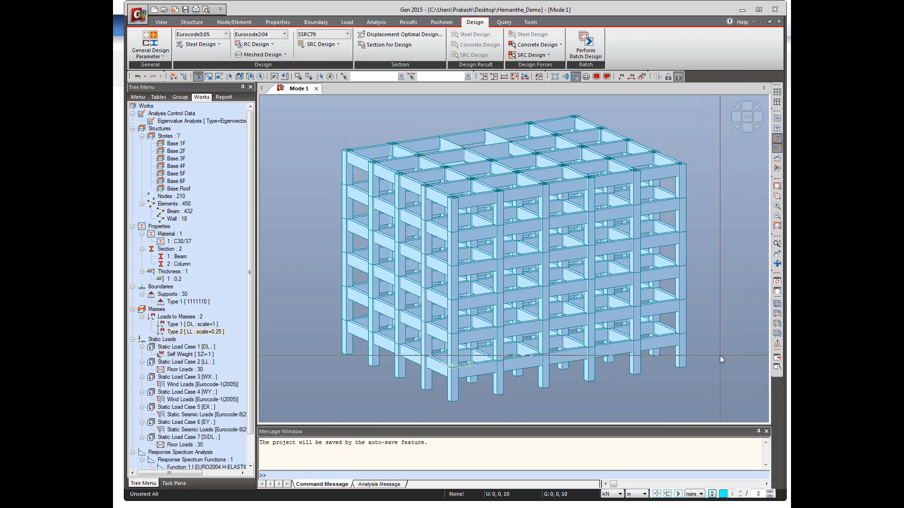
Step: In front view, select the third-level beams in the first two bays, run the concrete beam design, and review the results sorted by member
left_click(778, 335)
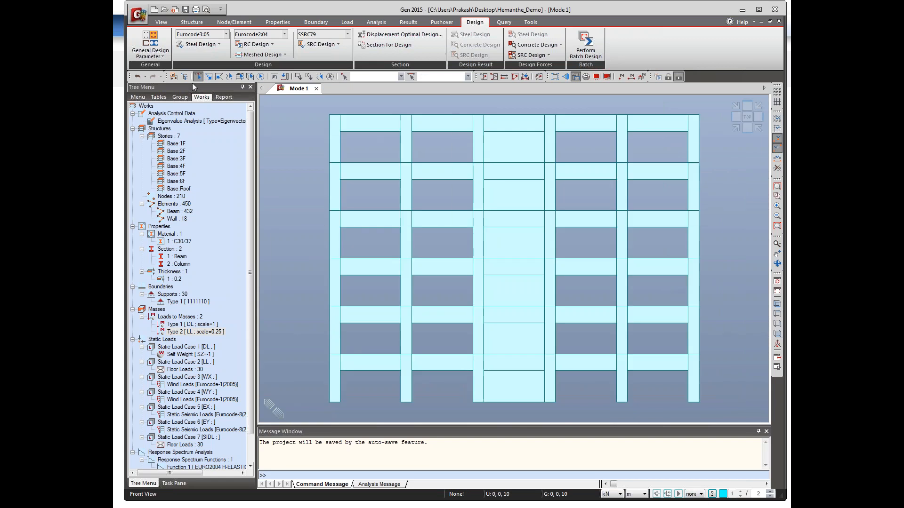
left_click_drag(376, 280, 357, 250)
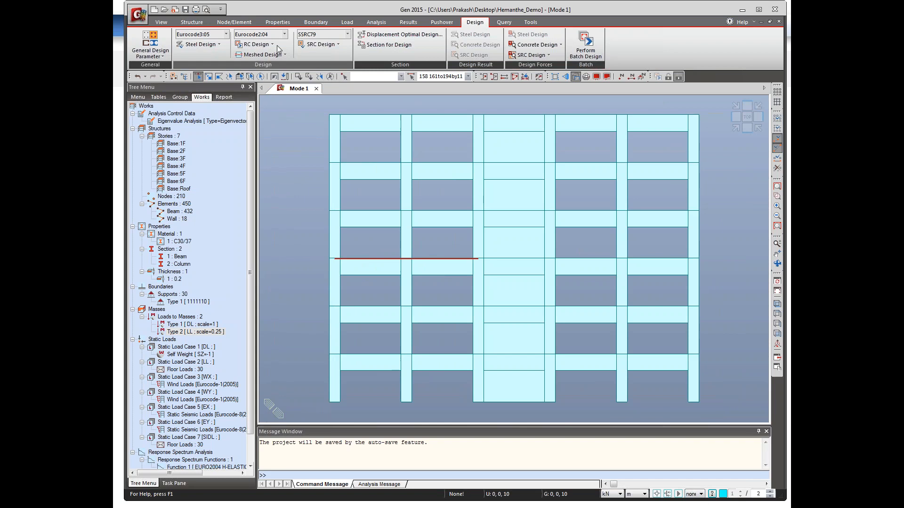
left_click(257, 44)
mouse_move(351, 259)
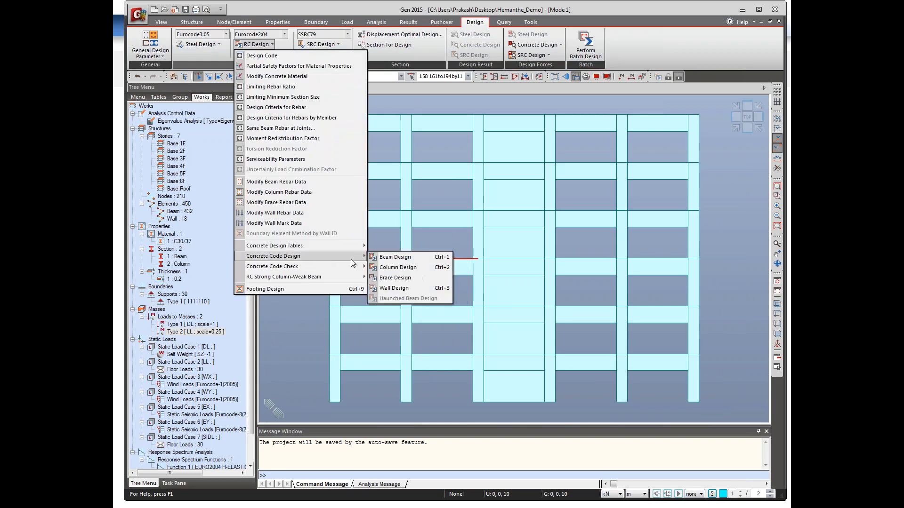
left_click(396, 258)
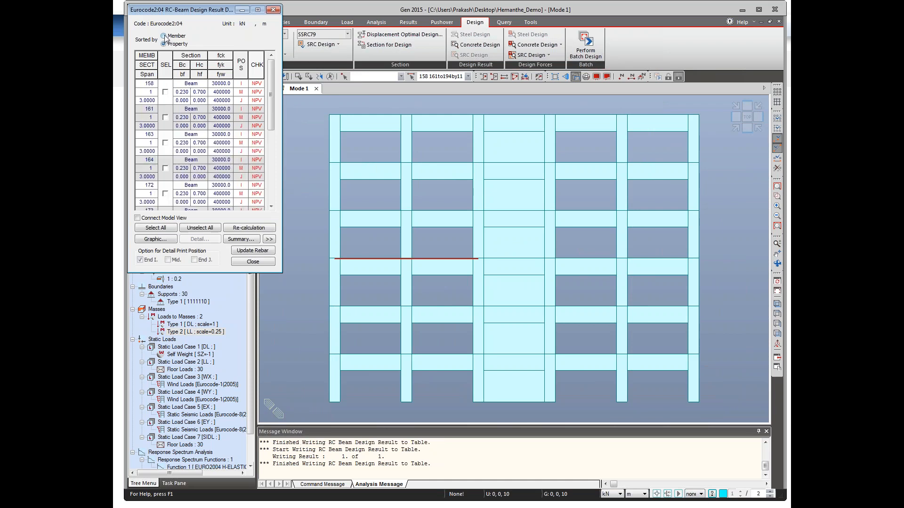
scroll(269, 101, "down", 2)
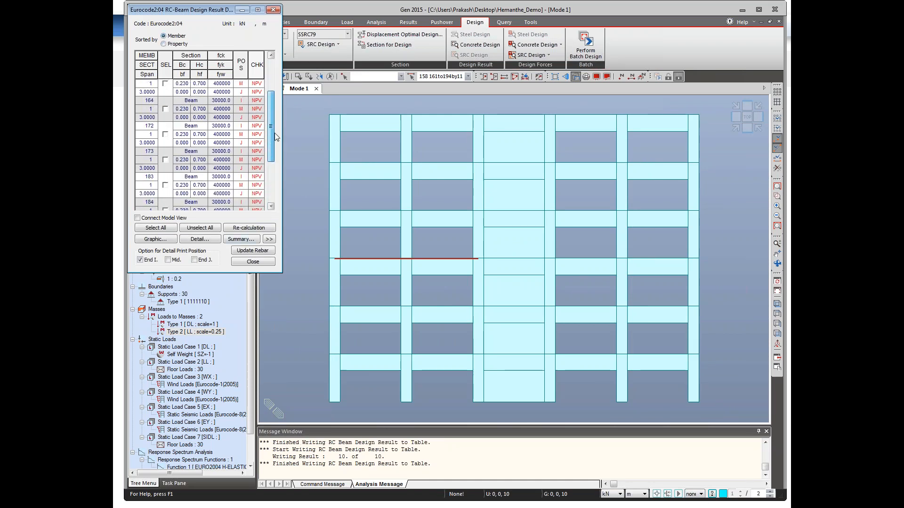
scroll(275, 109, "down", 5)
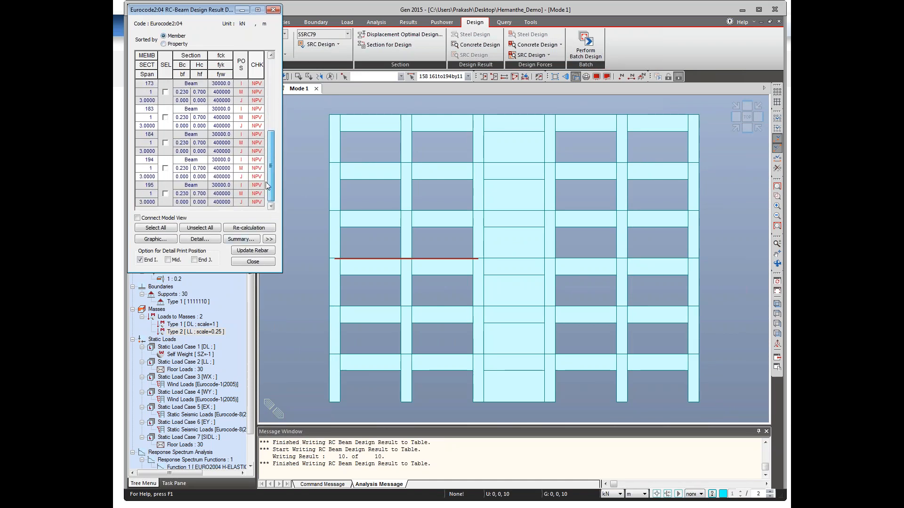
Step: Mark only beam 173 in the beam design results and examine its graphic report from section diagram to shear capacity
left_click(166, 194)
left_click(163, 229)
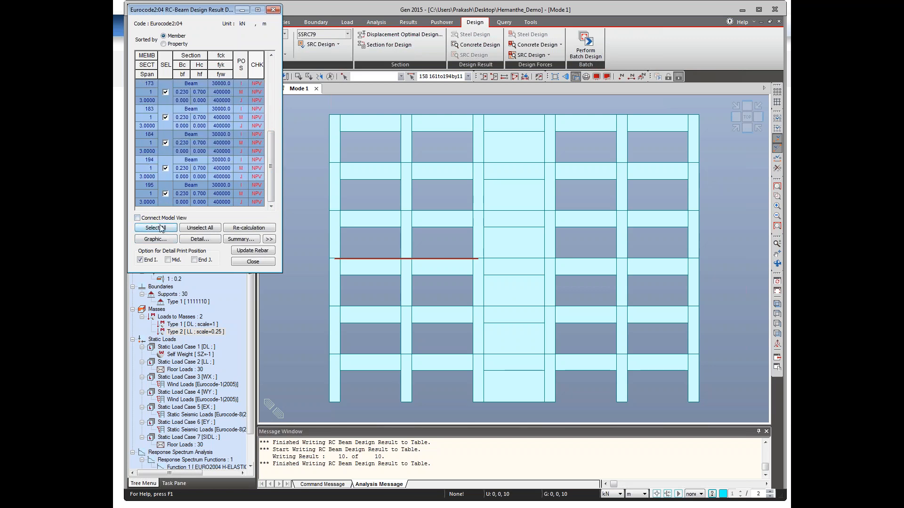
left_click(183, 229)
left_click(165, 92)
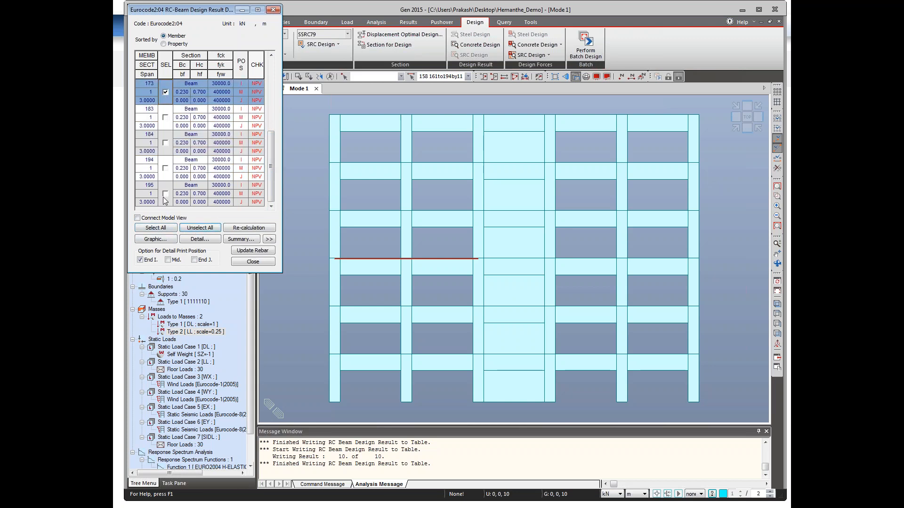
left_click(159, 240)
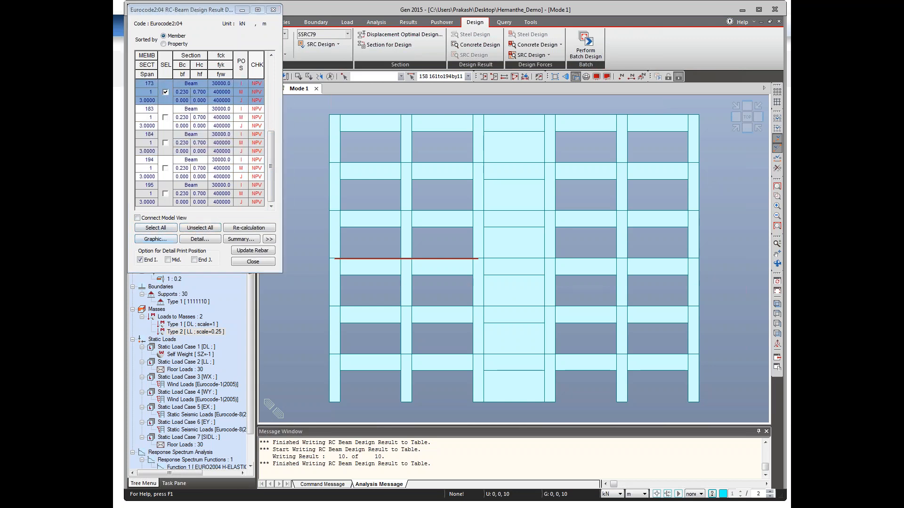
left_click_drag(861, 12, 551, 33)
scroll(485, 123, "down", 5)
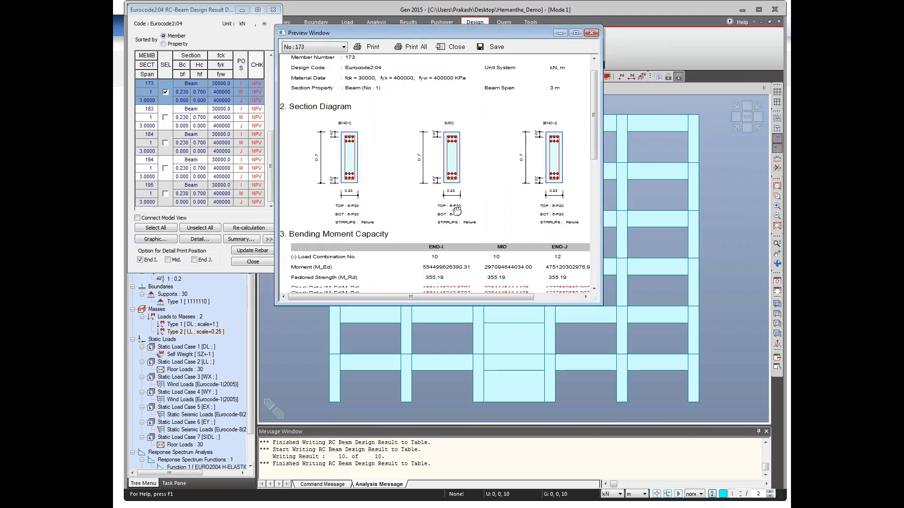
left_click_drag(494, 208, 496, 114)
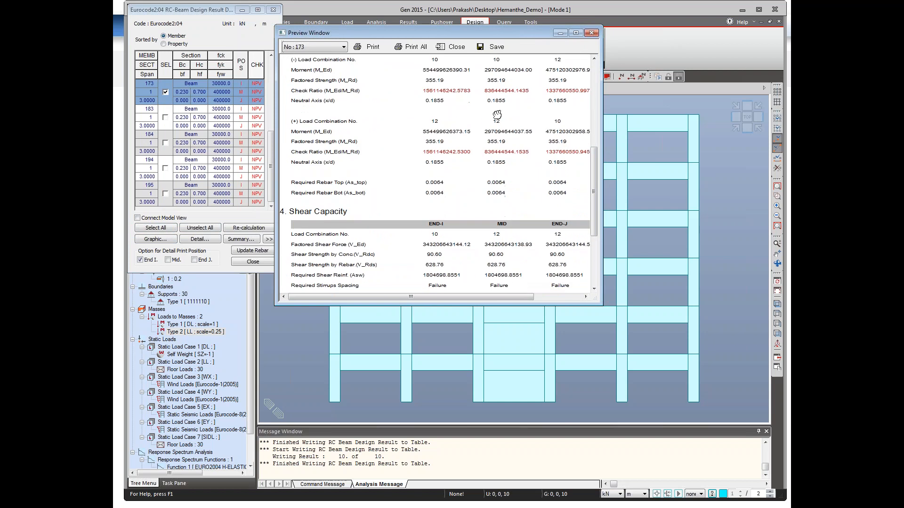
left_click_drag(520, 269, 517, 241)
left_click_drag(516, 70, 546, 306)
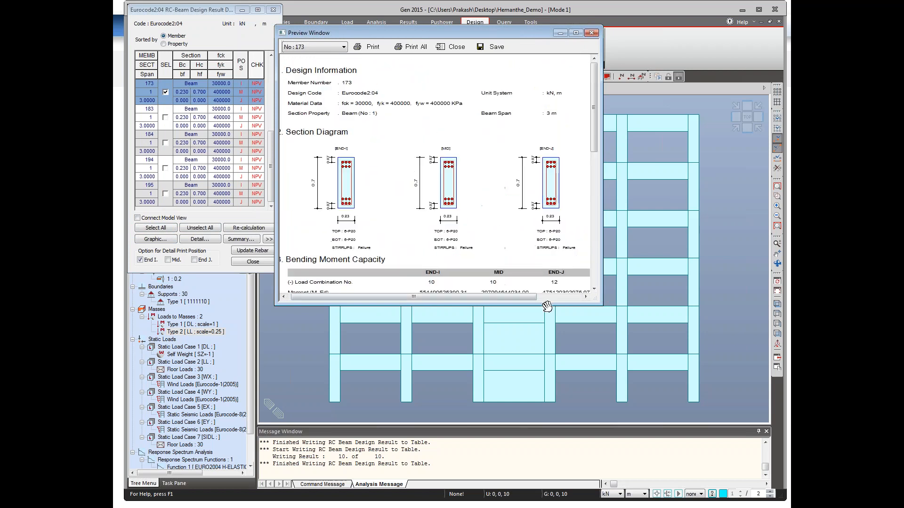
left_click(592, 33)
Step: Generate the detailed design report for beam 173, examine its bending and shear capacity calculations, and discard the temporary report file
left_click(199, 239)
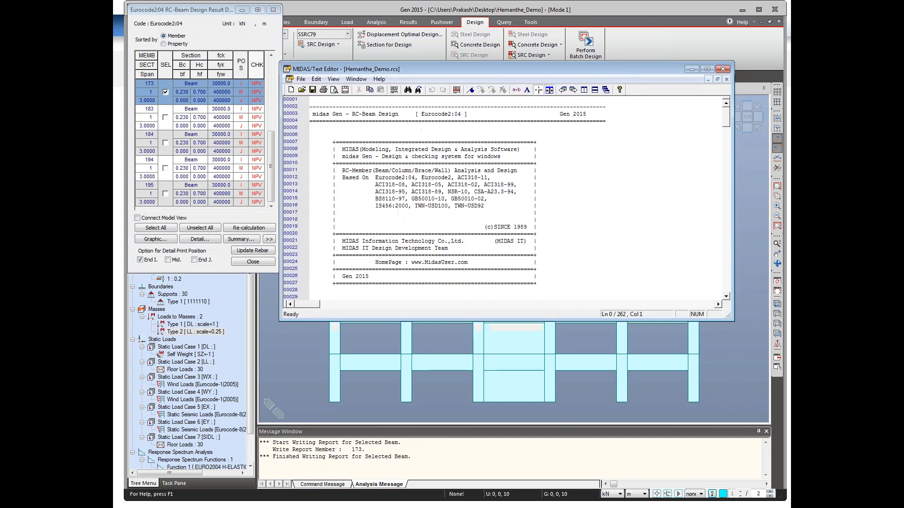
left_click_drag(733, 200, 674, 201)
scroll(599, 201, "down", 20)
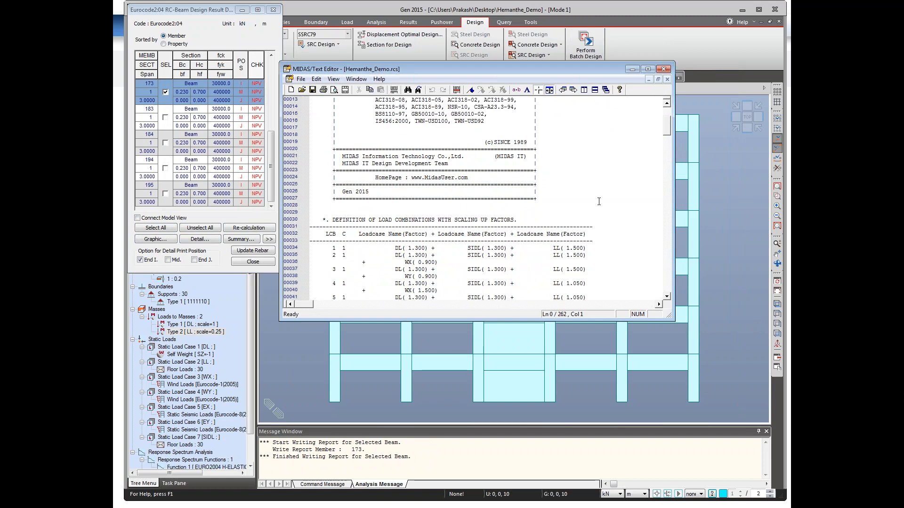
scroll(598, 201, "down", 16)
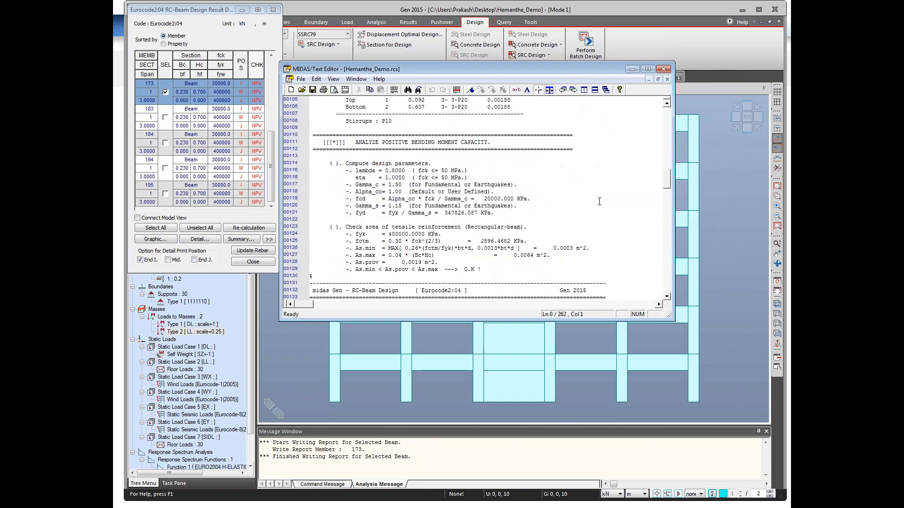
scroll(598, 202, "down", 9)
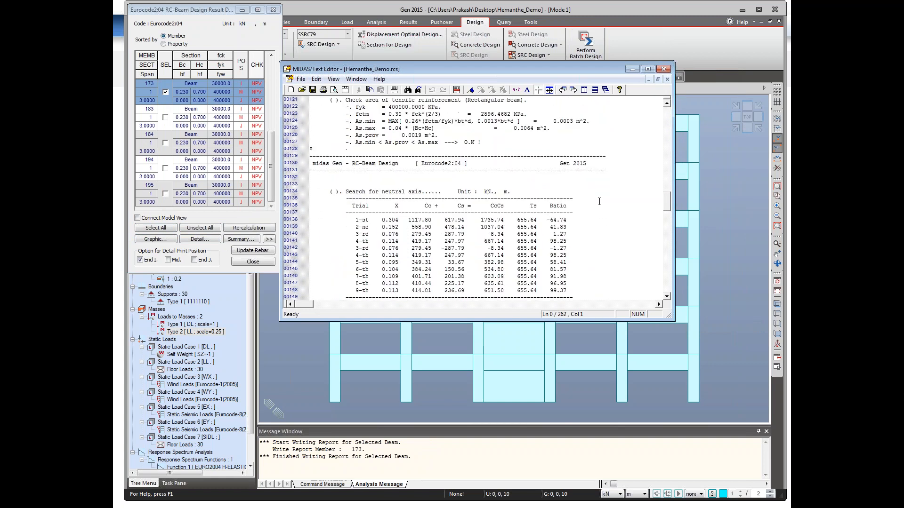
scroll(599, 201, "down", 2)
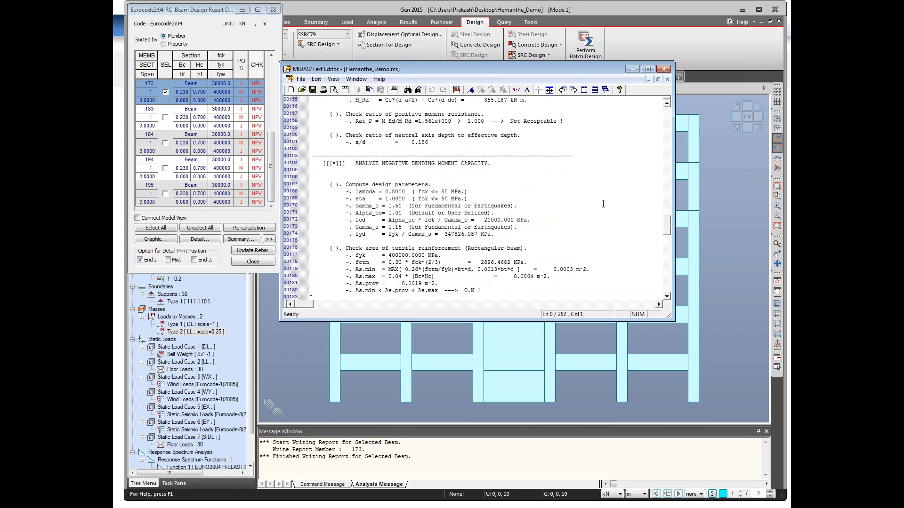
scroll(603, 203, "down", 19)
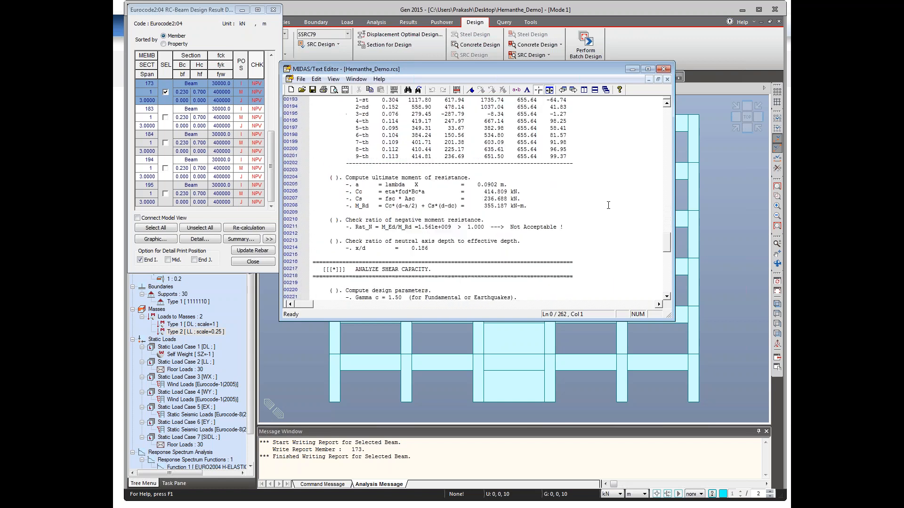
scroll(608, 214, "down", 11)
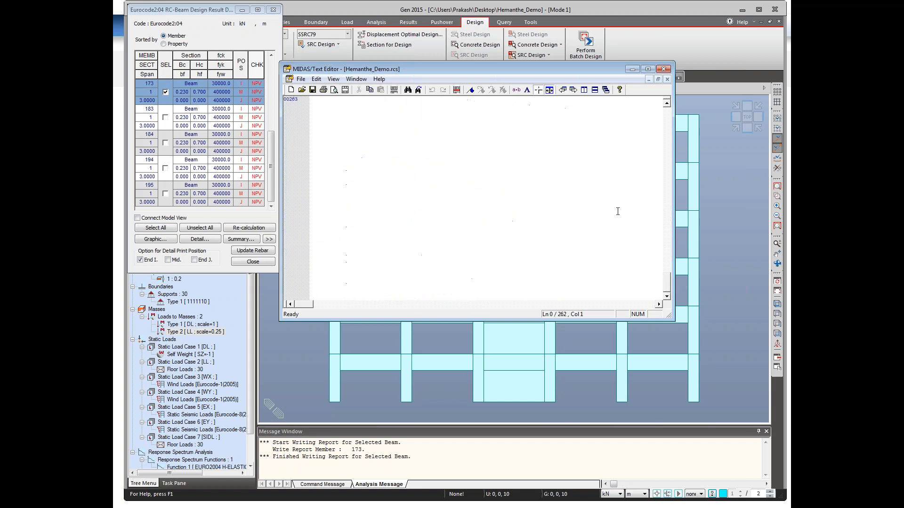
scroll(623, 203, "up", 13)
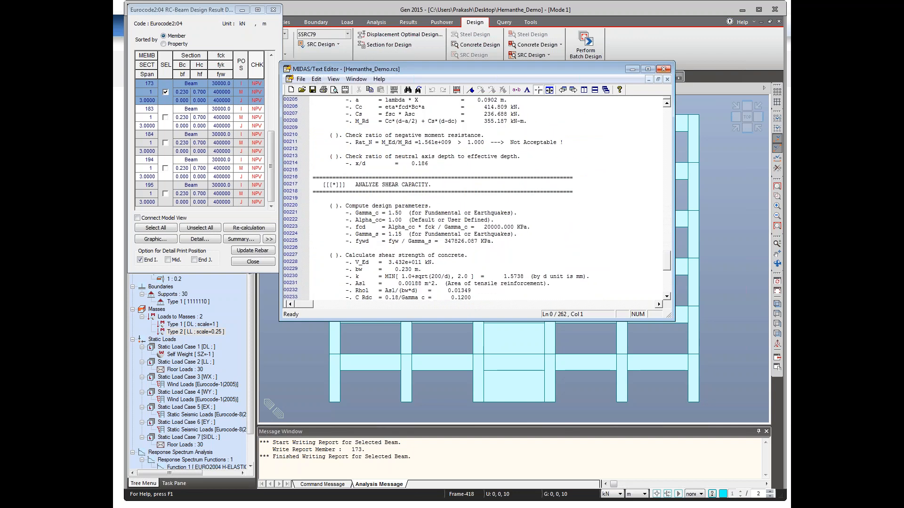
left_click(664, 69)
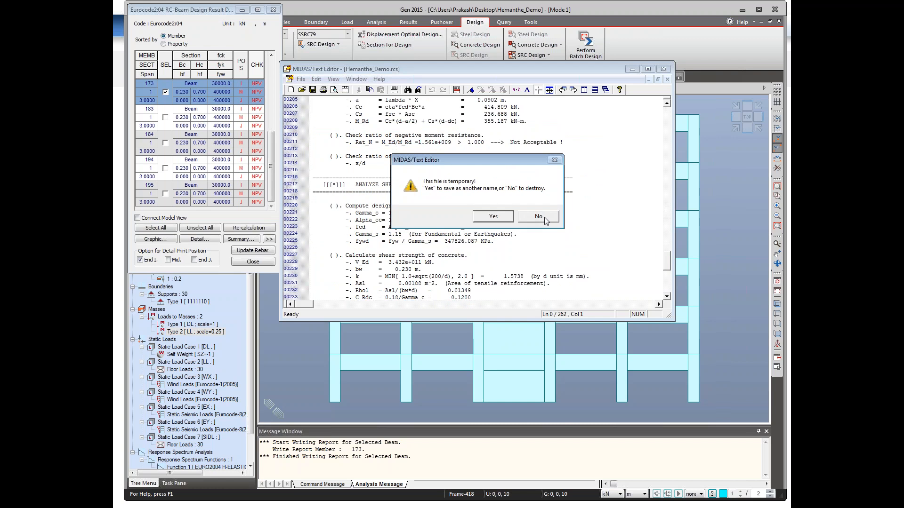
left_click(546, 221)
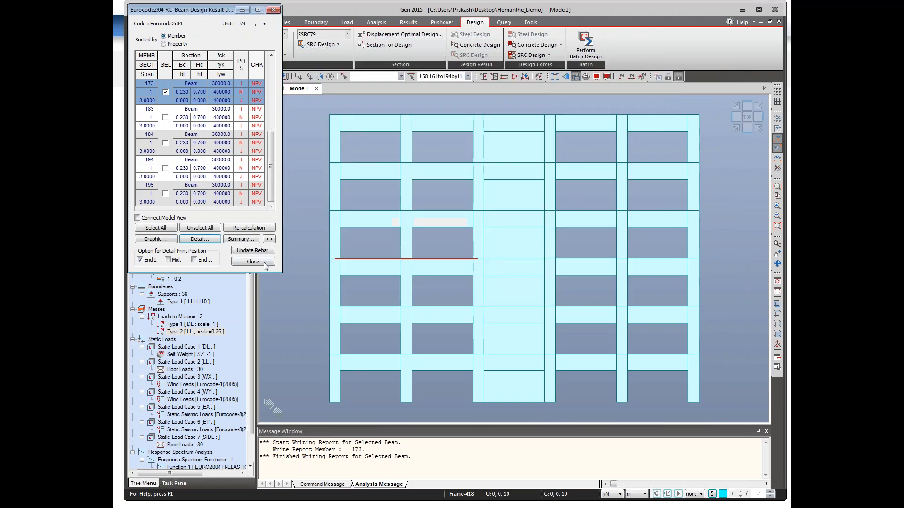
Step: Expand the beam design results table, update the rebar data for beam 173, and close the results
left_click(269, 239)
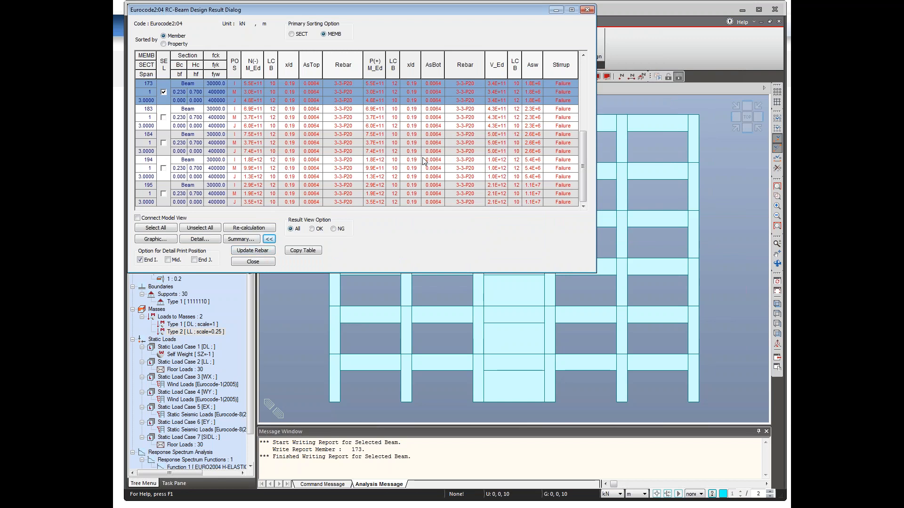
left_click(266, 255)
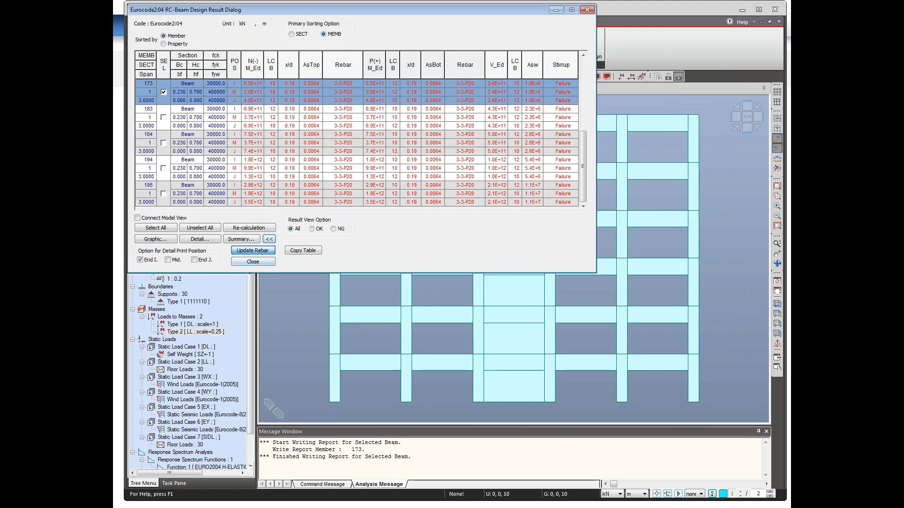
left_click(260, 265)
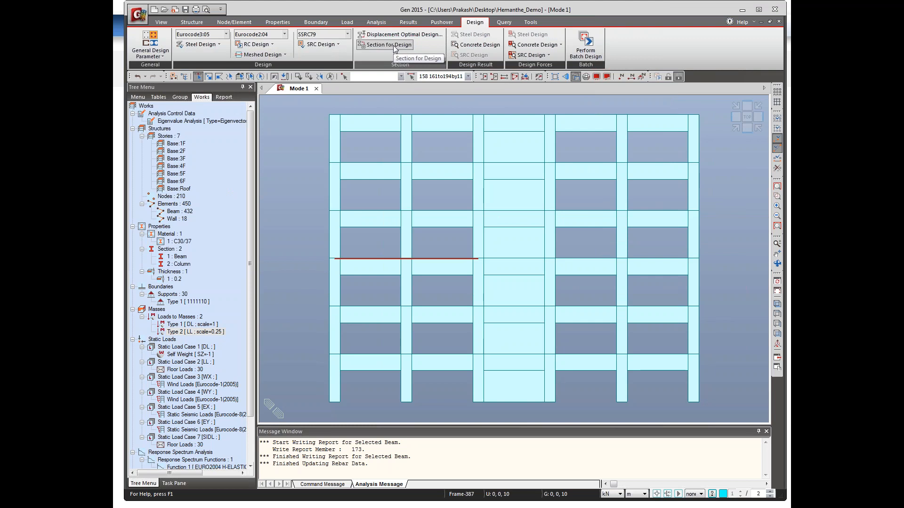
Step: View the Beam section's dimensions in the sections for design, and close them without changing anything
left_click(395, 47)
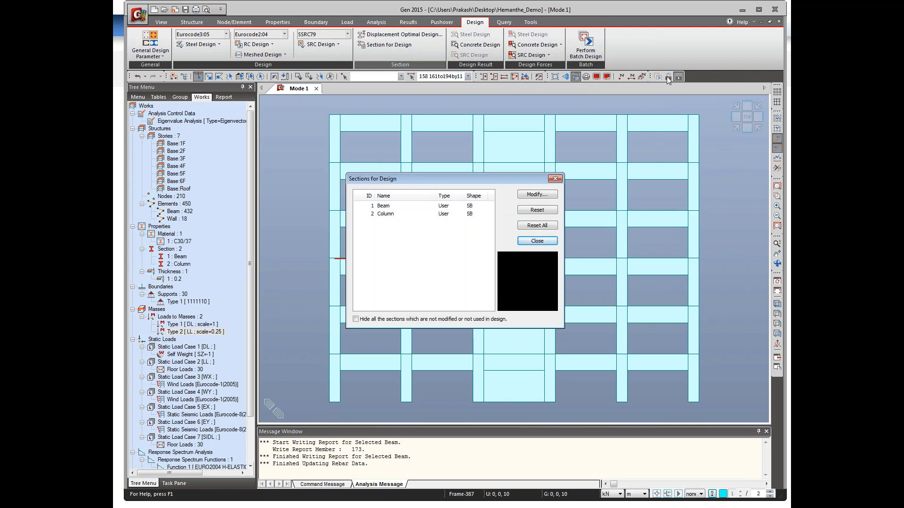
left_click_drag(497, 179, 428, 139)
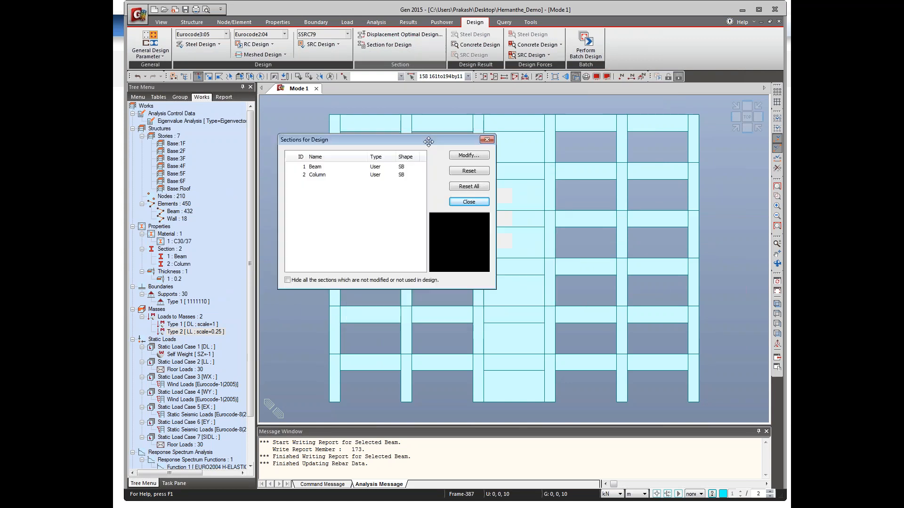
left_click(353, 169)
left_click(471, 171)
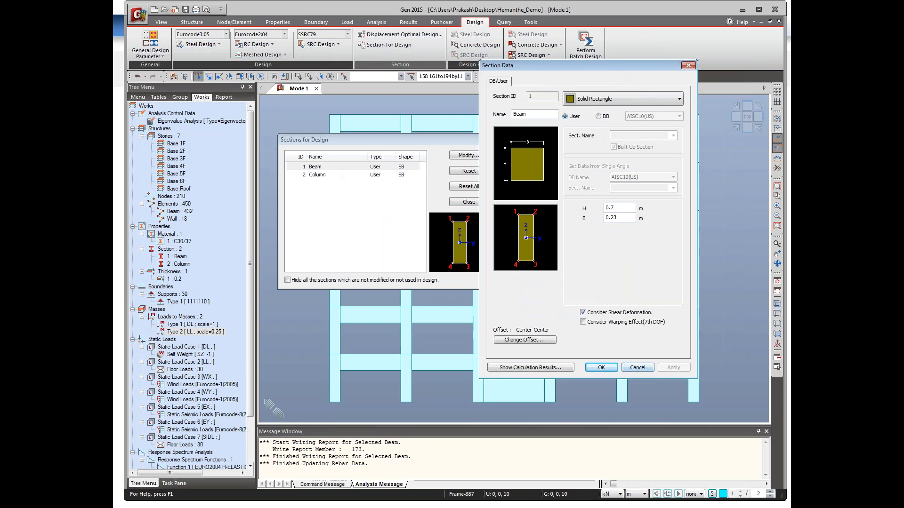
left_click(637, 368)
left_click(469, 202)
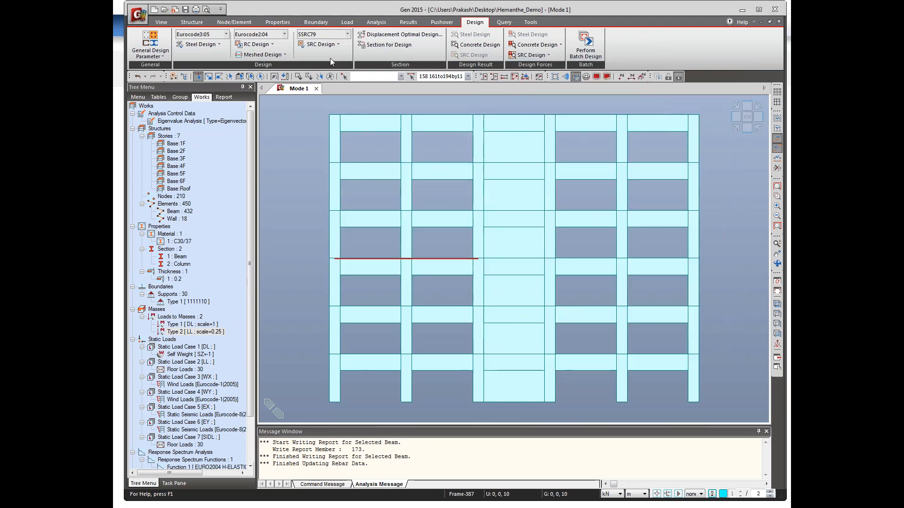
Step: Replace the beam selection with the second-storey columns on the first two column lines and run the concrete column design
left_click(272, 45)
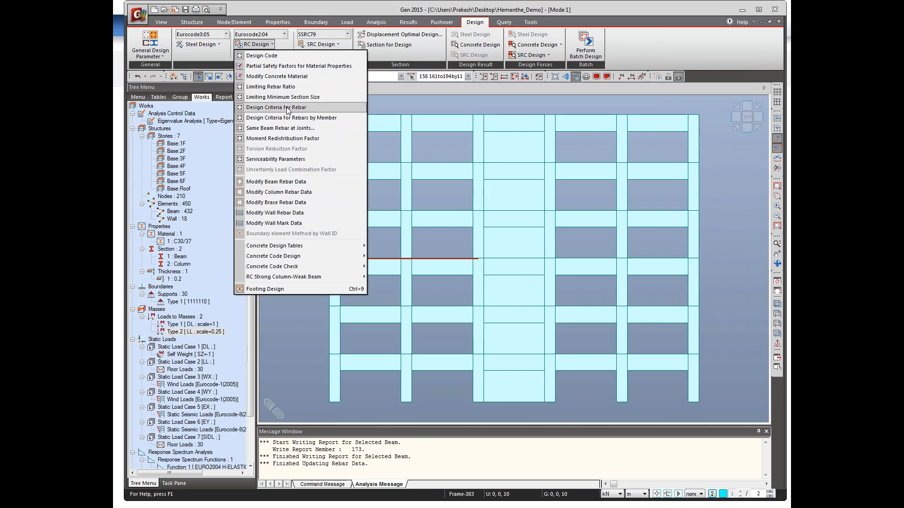
left_click(303, 90)
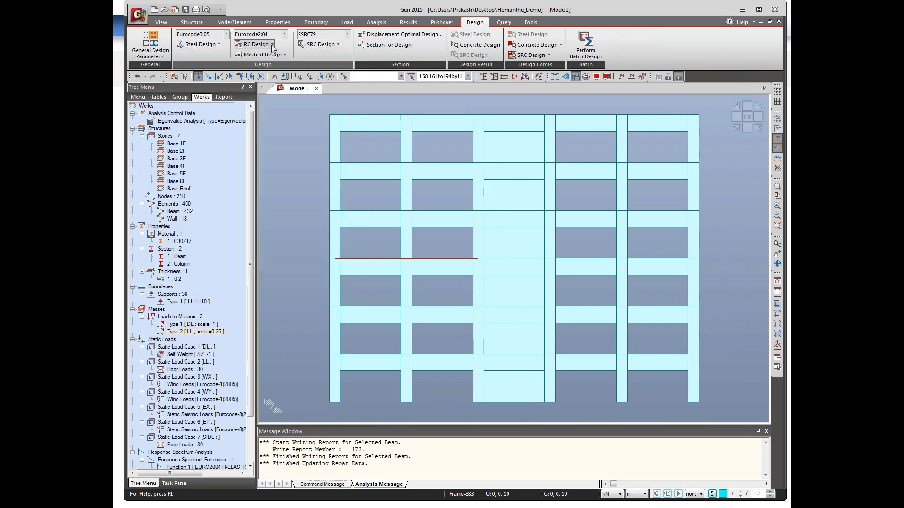
left_click(330, 76)
left_click_drag(348, 334, 434, 345)
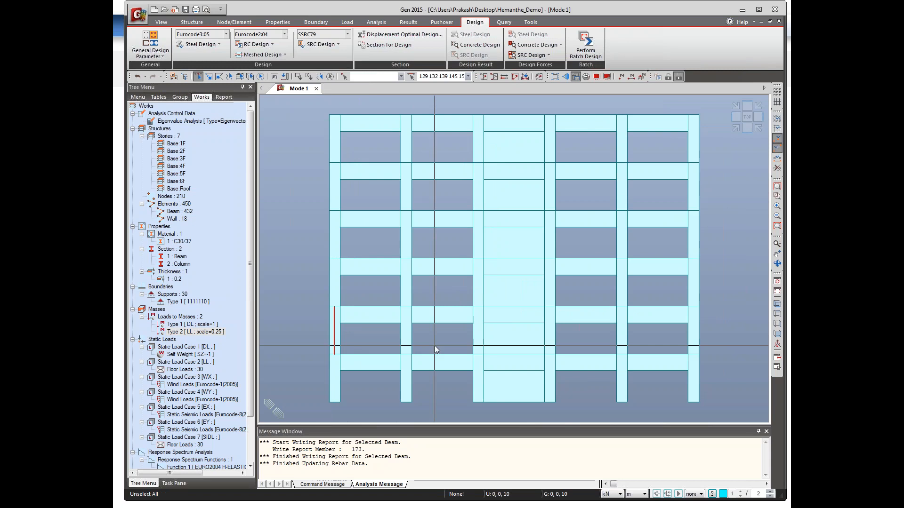
left_click(273, 44)
mouse_move(298, 260)
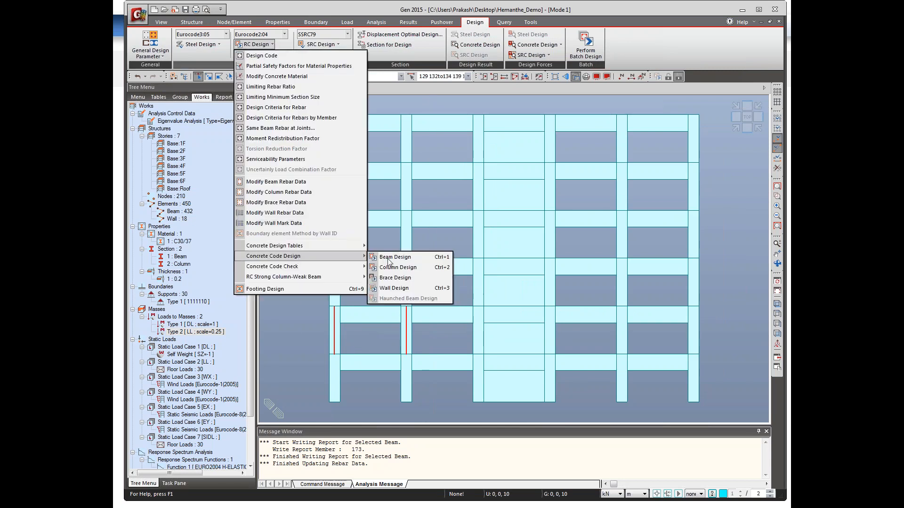
left_click(392, 266)
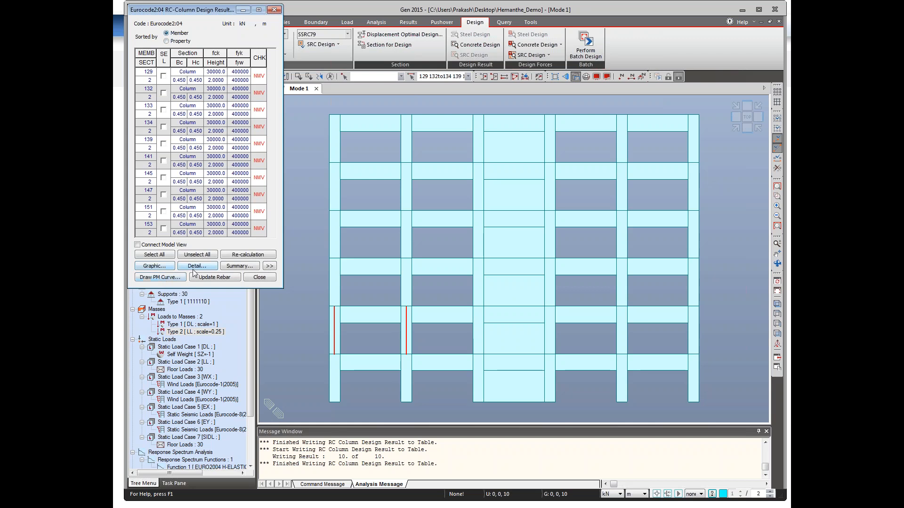
Step: Mark column 132 in the column design results and view its PM interaction curve
left_click(174, 278)
left_click(235, 172)
left_click(163, 93)
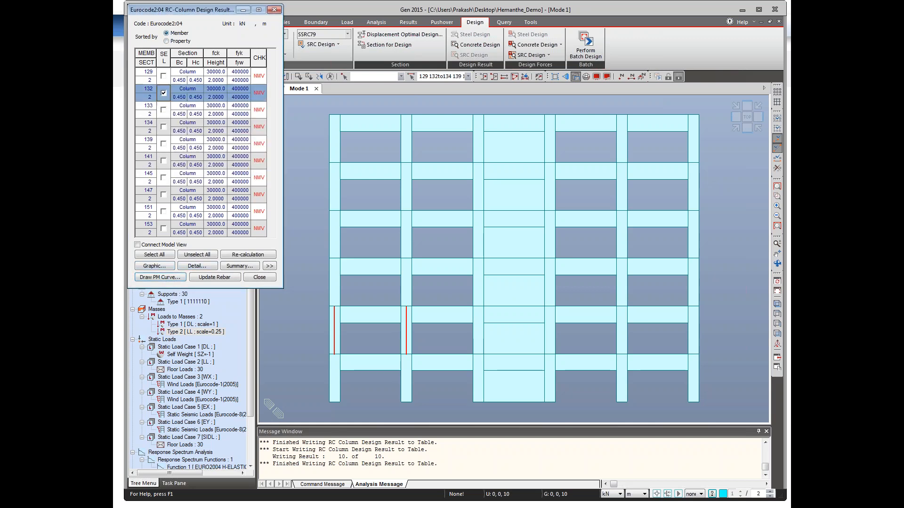
left_click(171, 276)
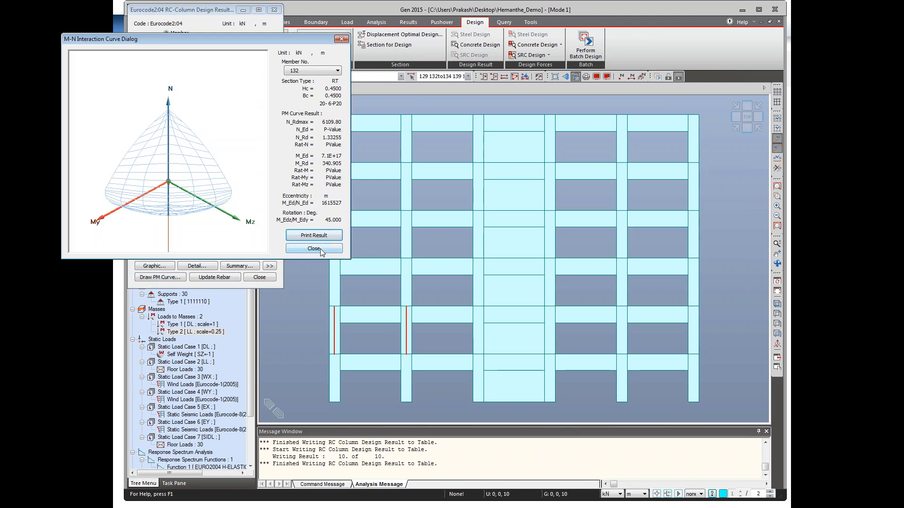
left_click(320, 249)
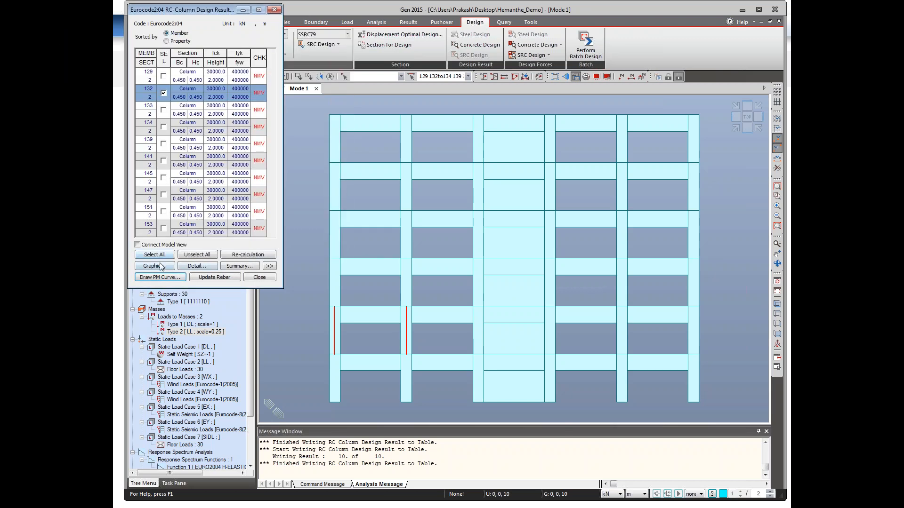
Step: Examine the graphic design report for column 132, including applied loads and the axial force and moment capacity check
left_click(154, 266)
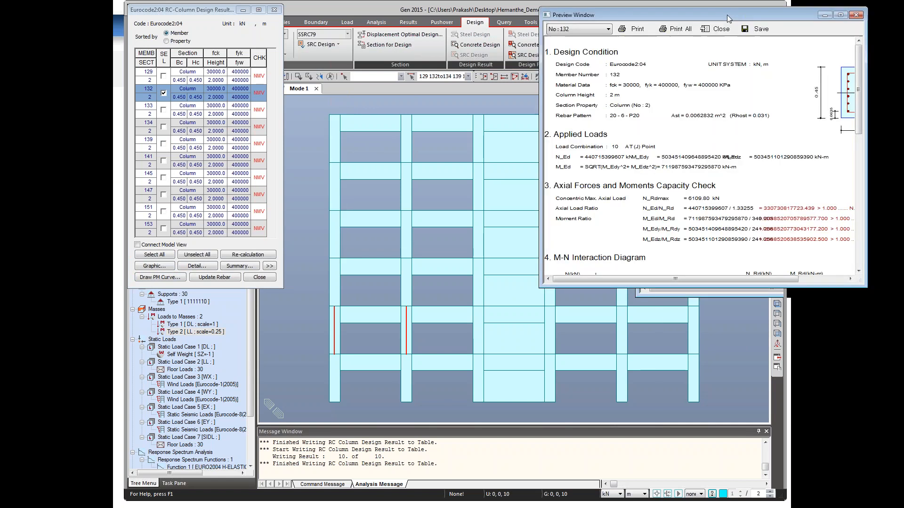
left_click_drag(727, 15, 549, 36)
left_click_drag(532, 151, 498, 133)
left_click_drag(568, 245, 607, 269)
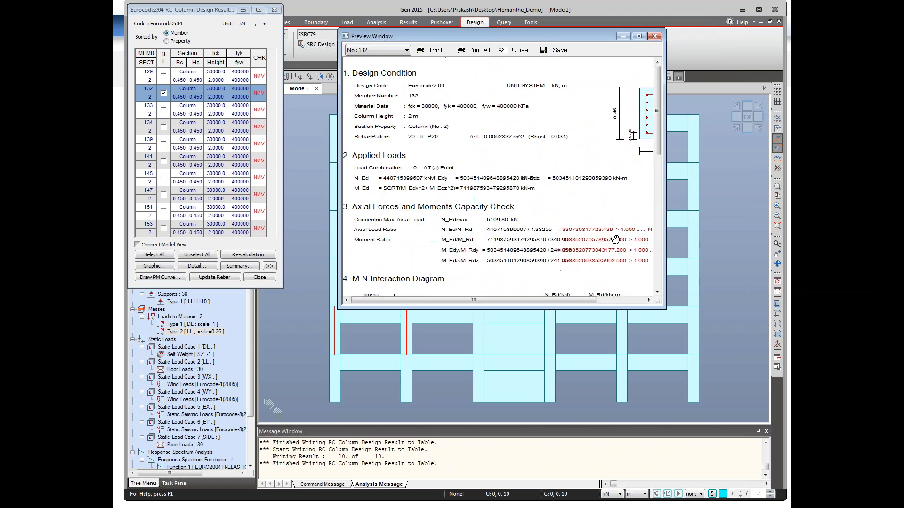
left_click(653, 37)
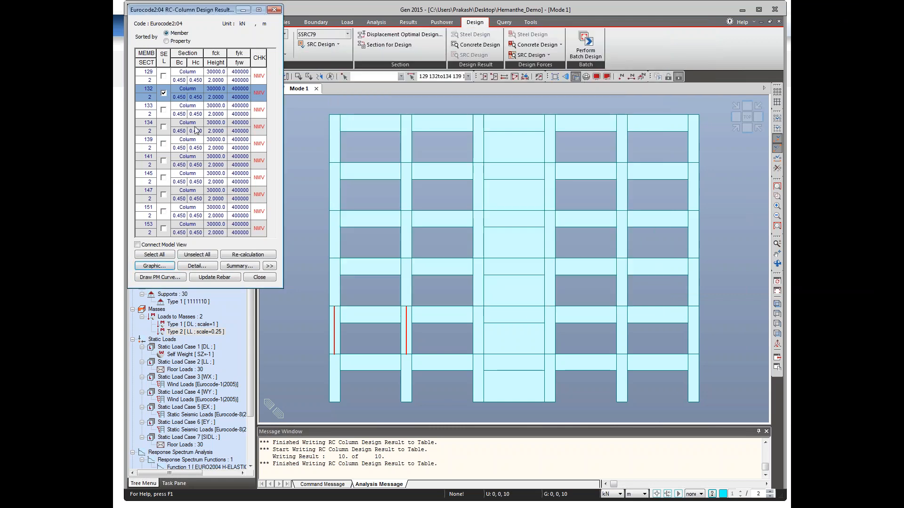
Step: Generate the detailed design report for column 132, and replace its mark with column 129 to generate that column's detailed report
left_click(194, 266)
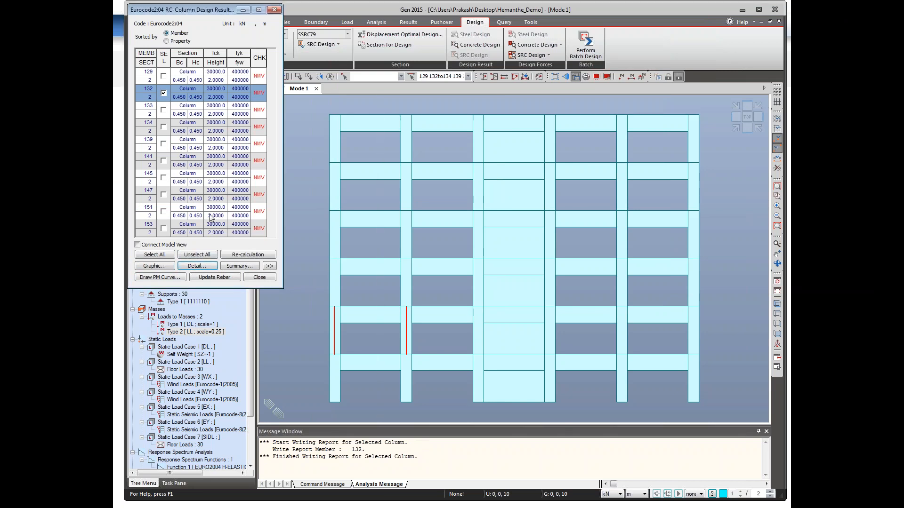
left_click(163, 93)
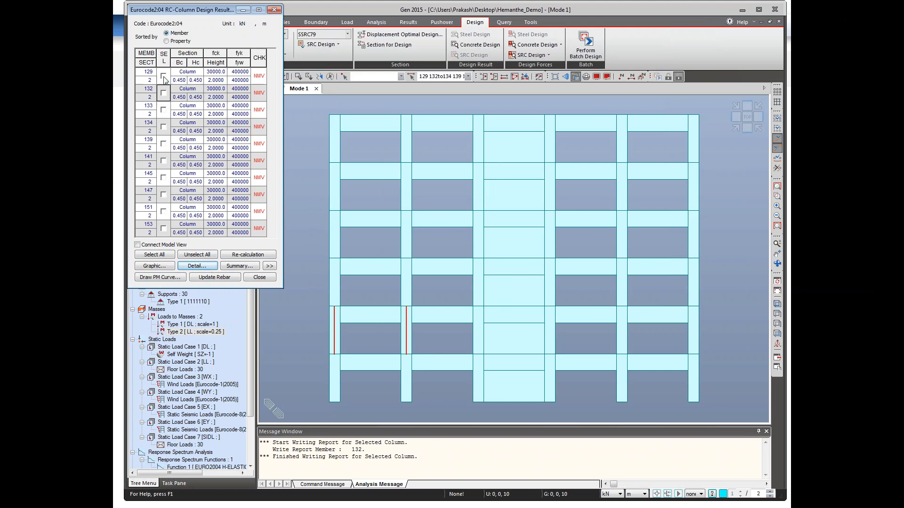
left_click(163, 76)
left_click(197, 266)
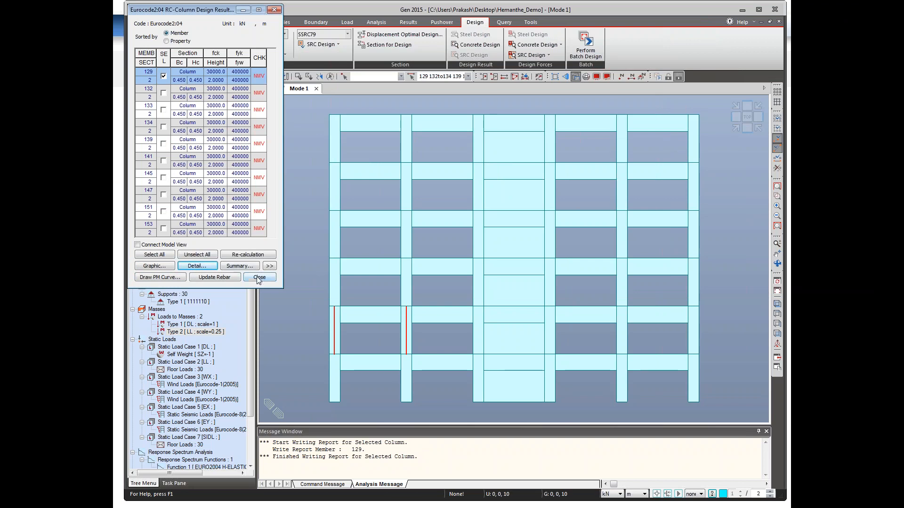
Step: Examine the expanded column design results with forces, ratios and rebar for every member, and close the results
left_click(269, 266)
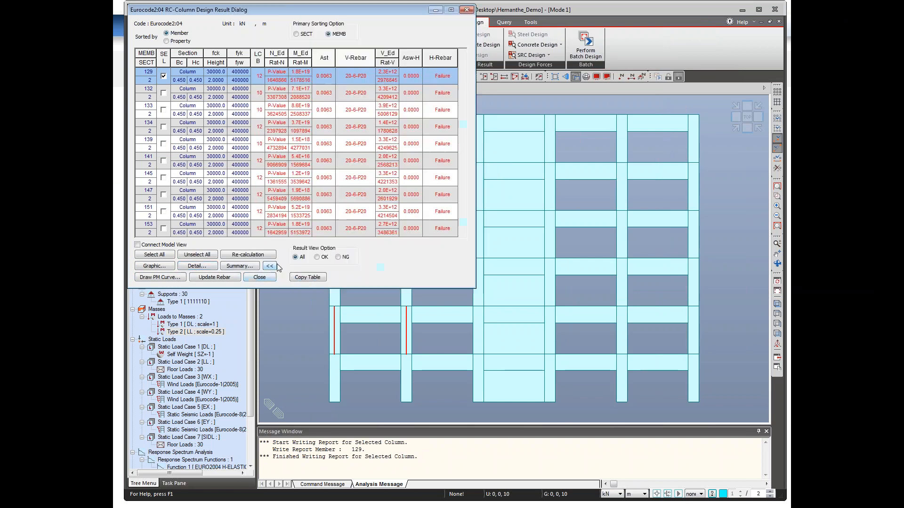
left_click(392, 183)
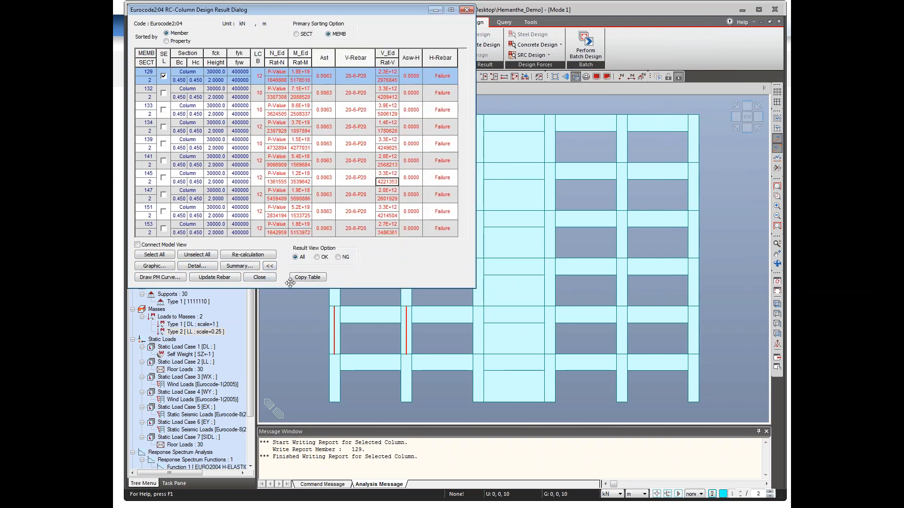
left_click(263, 276)
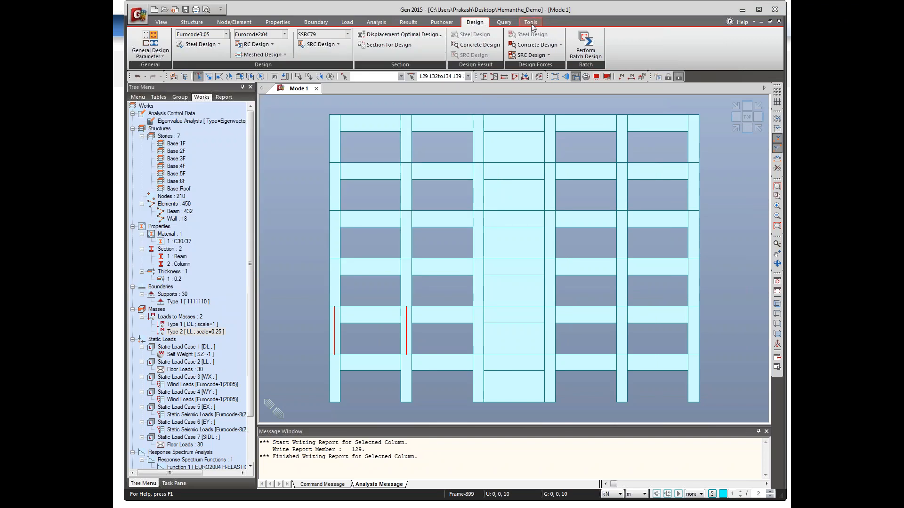
left_click(339, 46)
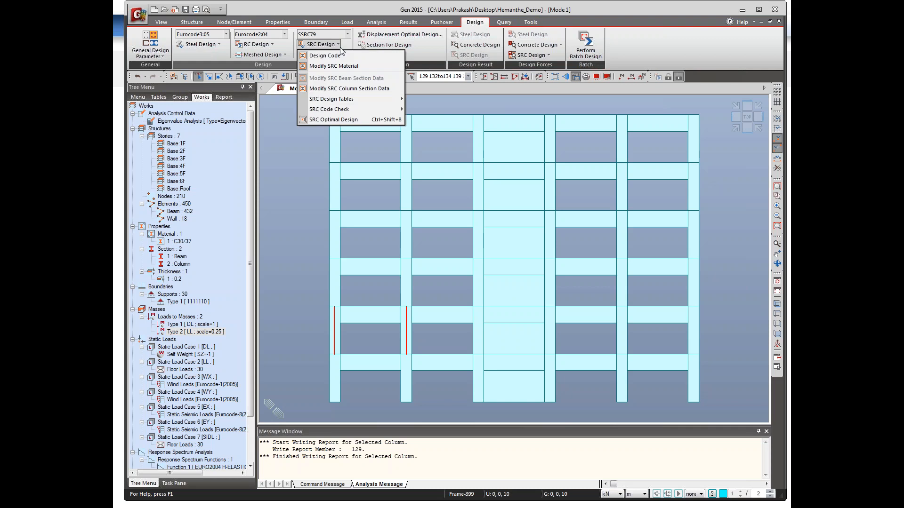
left_click(340, 45)
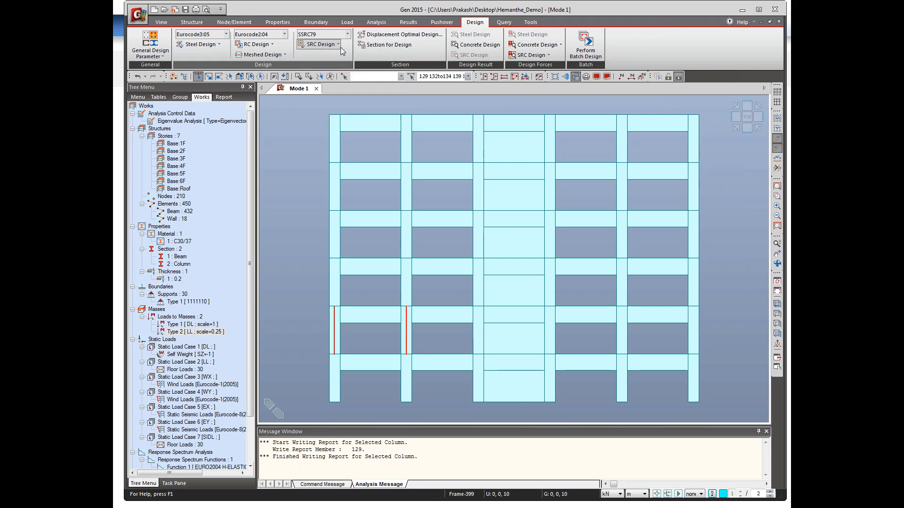
Step: Create a new document with the Dynamic Report Generator and dismiss the Office activation notice
left_click(527, 22)
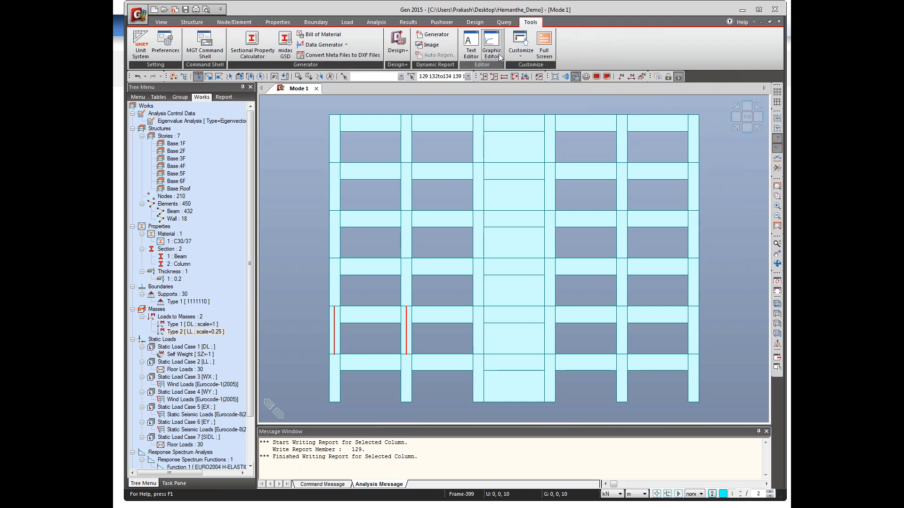
left_click(436, 35)
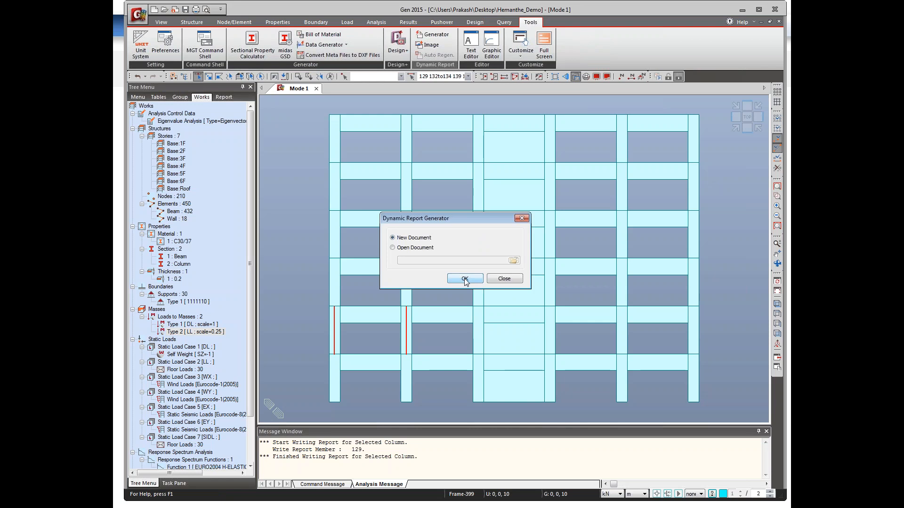
left_click(465, 280)
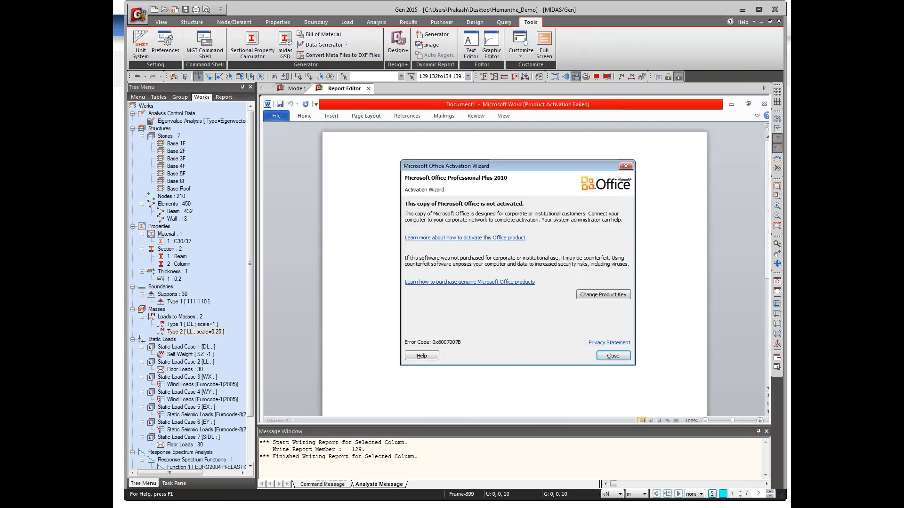
left_click(619, 360)
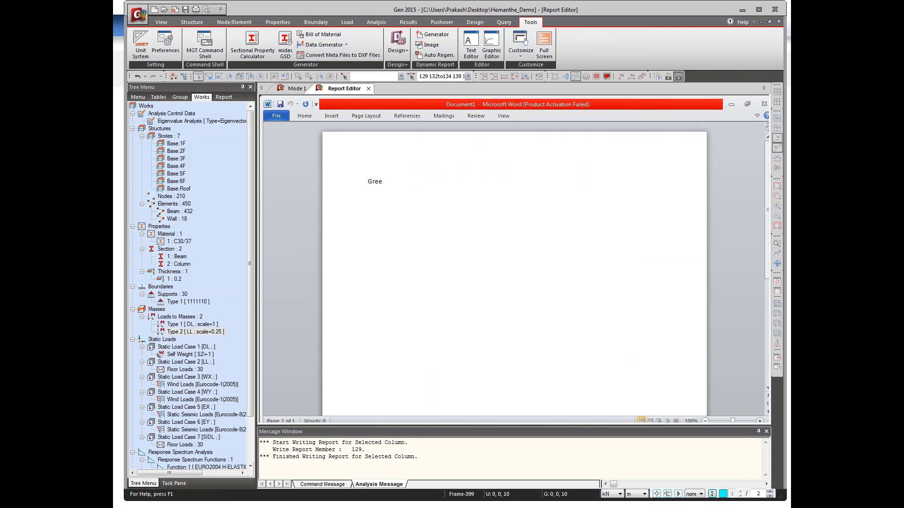
Step: Enter a short line of text starting with "Gree" in the report document, close it and acknowledge the save
type("tech con")
left_click(369, 89)
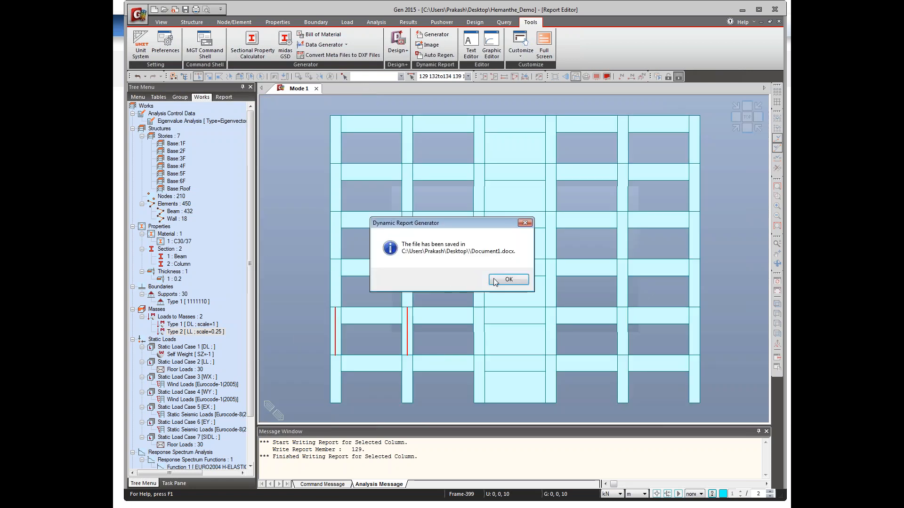
left_click(509, 279)
Step: Look up the Dynamic Report Image command for the model view and the report tree's images, tables and text, and return to the works tree
right_click(685, 247)
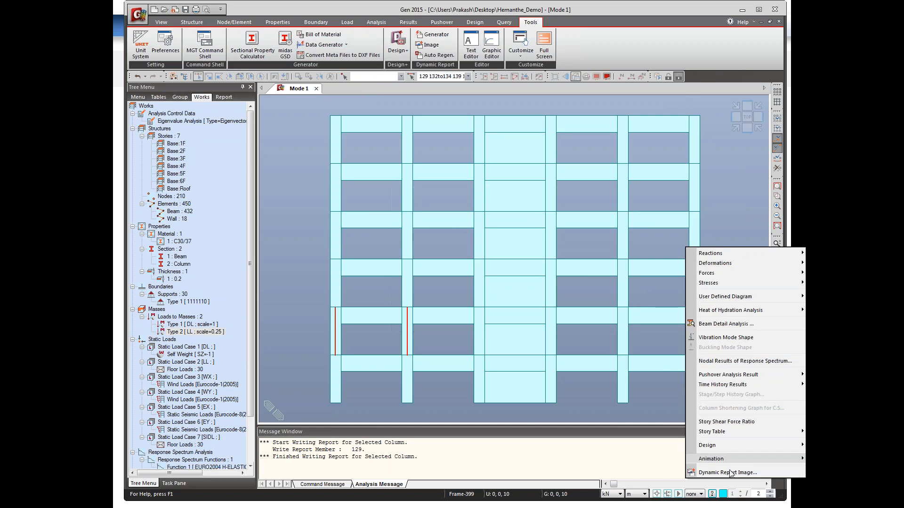
left_click(670, 304)
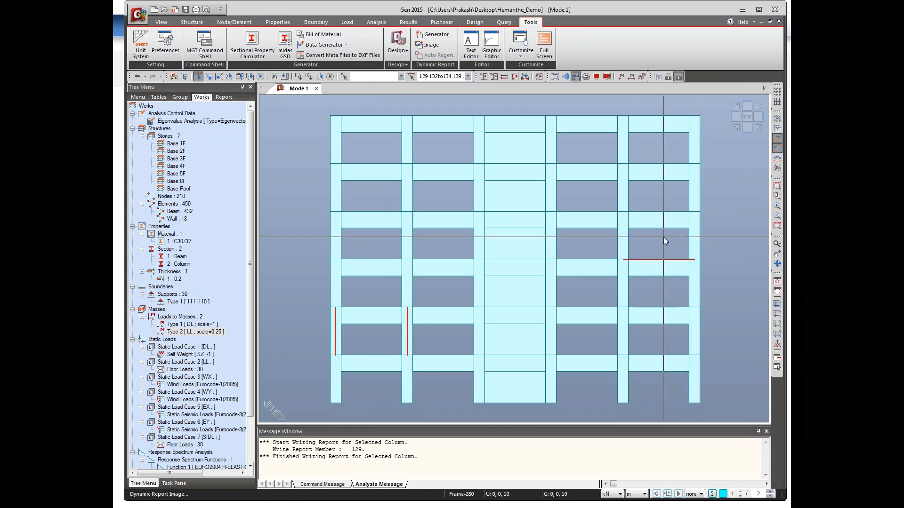
right_click(647, 188)
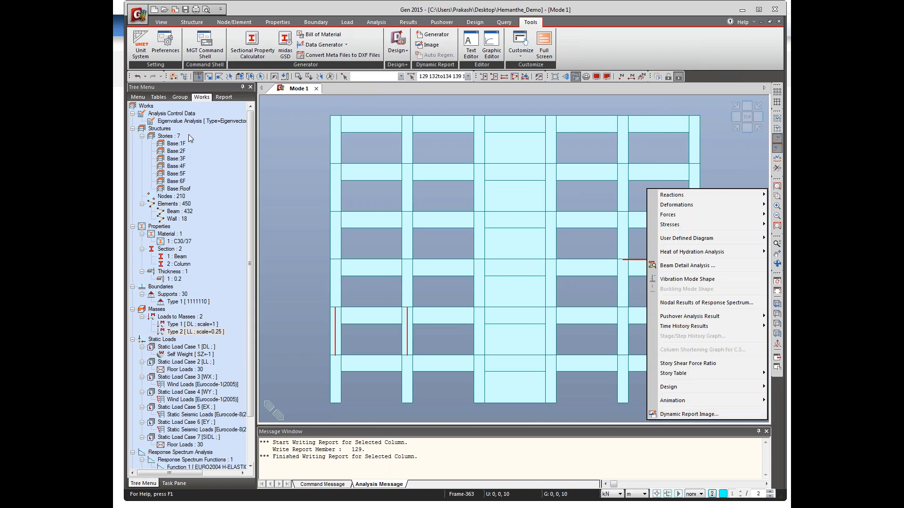
left_click(221, 97)
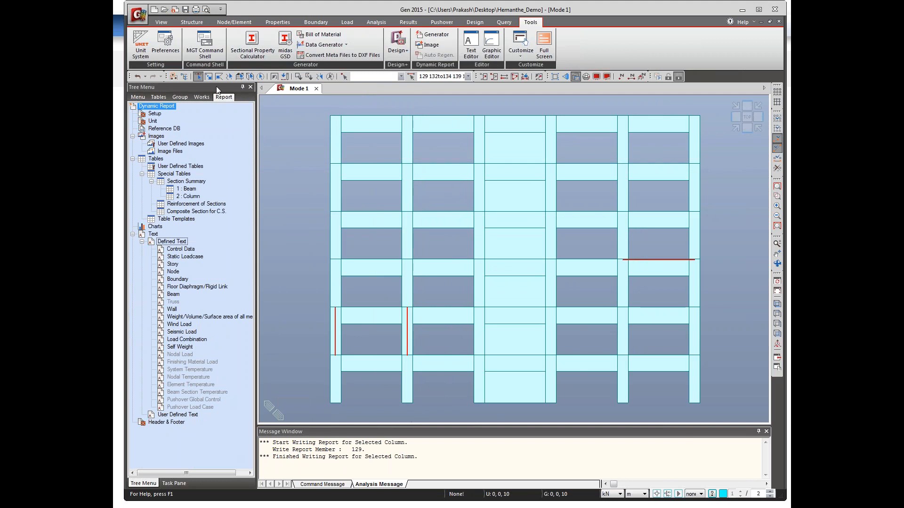
left_click(202, 97)
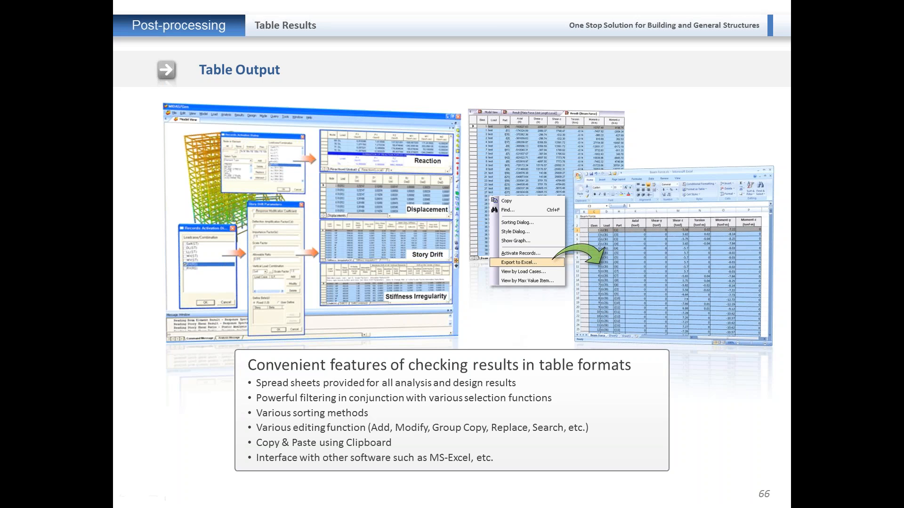
key("Right")
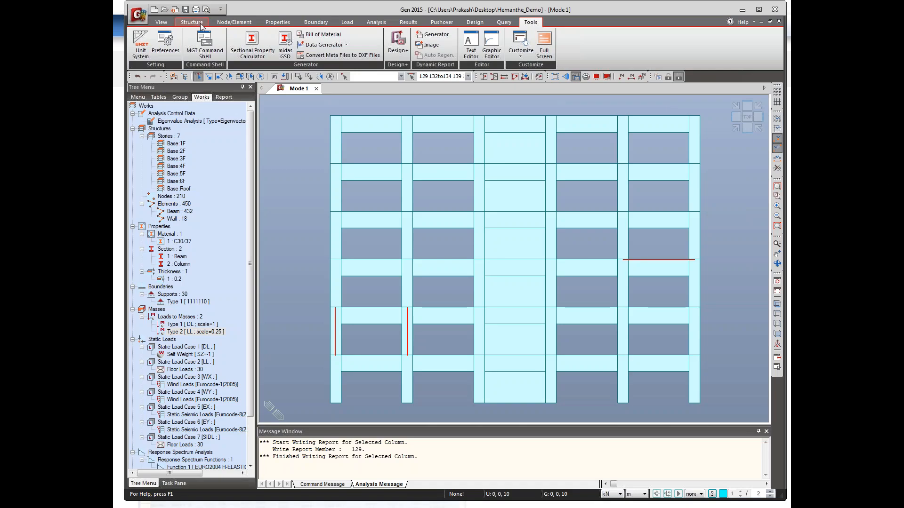
Step: Review the story data and the Base module's definition, and close both without changing anything
left_click(197, 22)
left_click(215, 57)
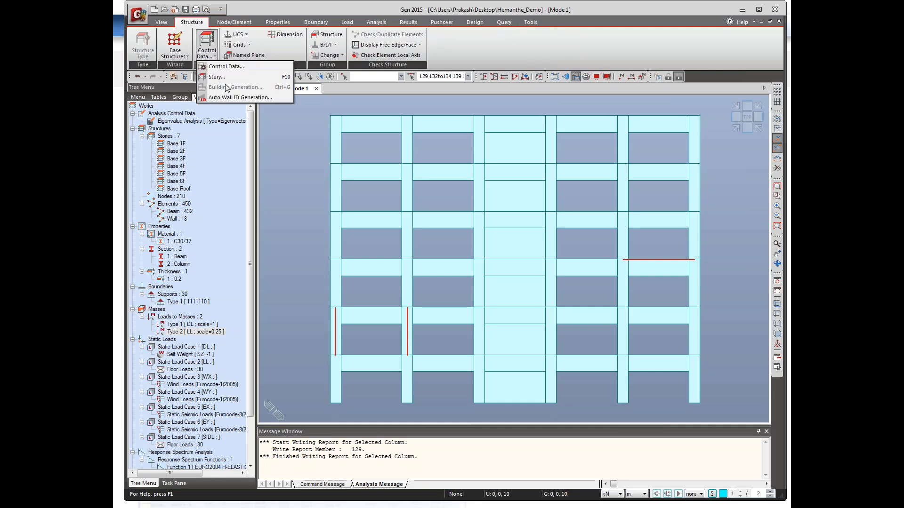
left_click(217, 76)
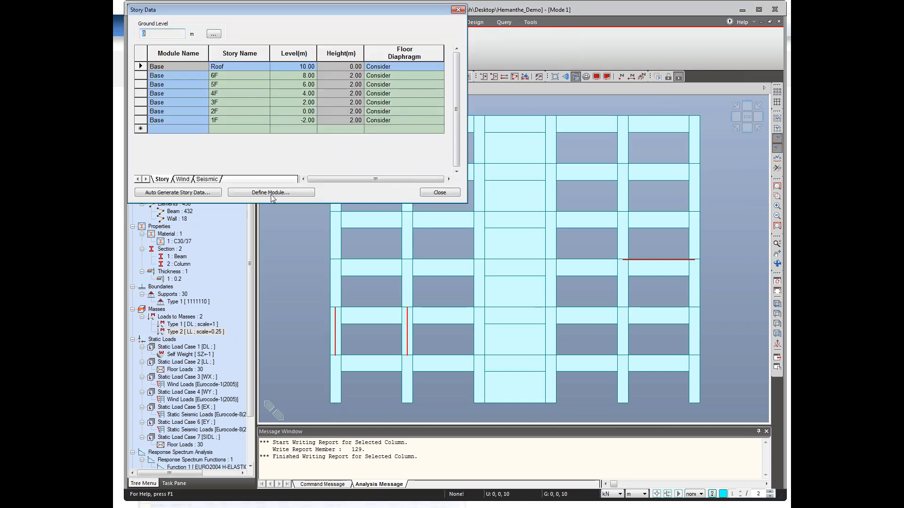
left_click(271, 192)
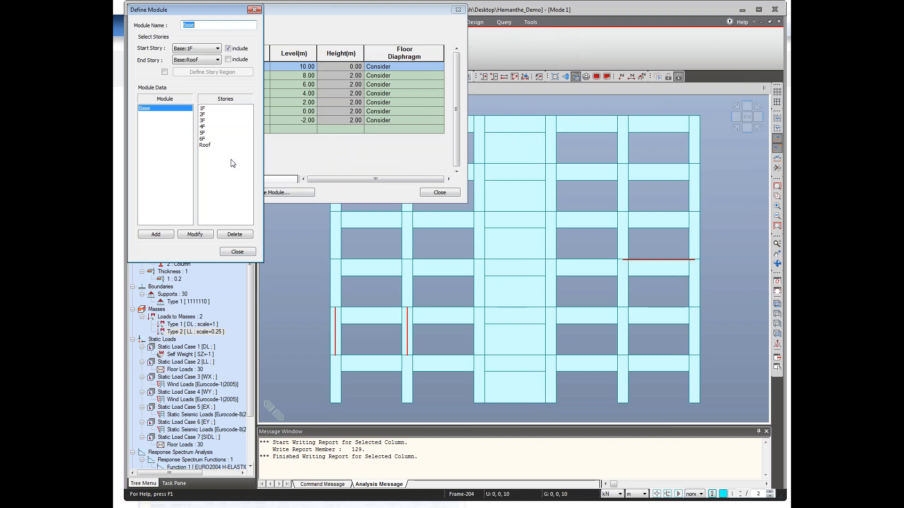
left_click(242, 252)
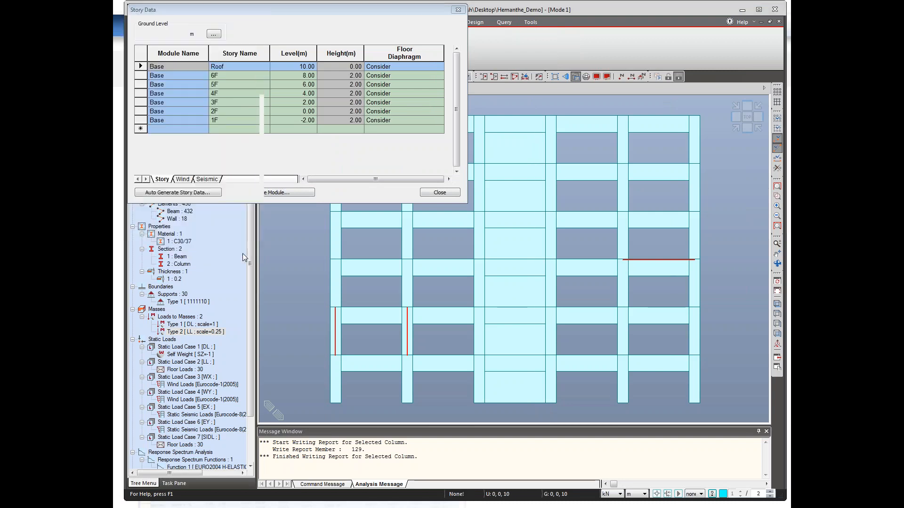
left_click(440, 193)
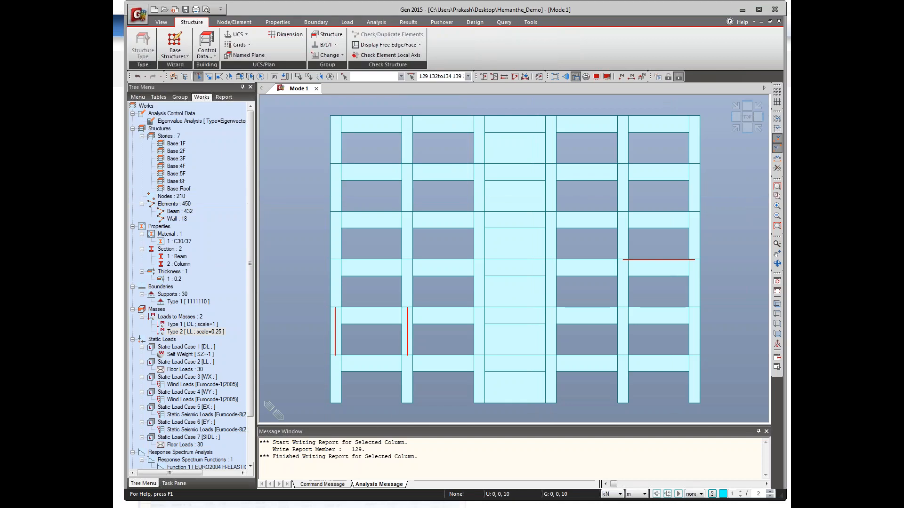
left_click(743, 10)
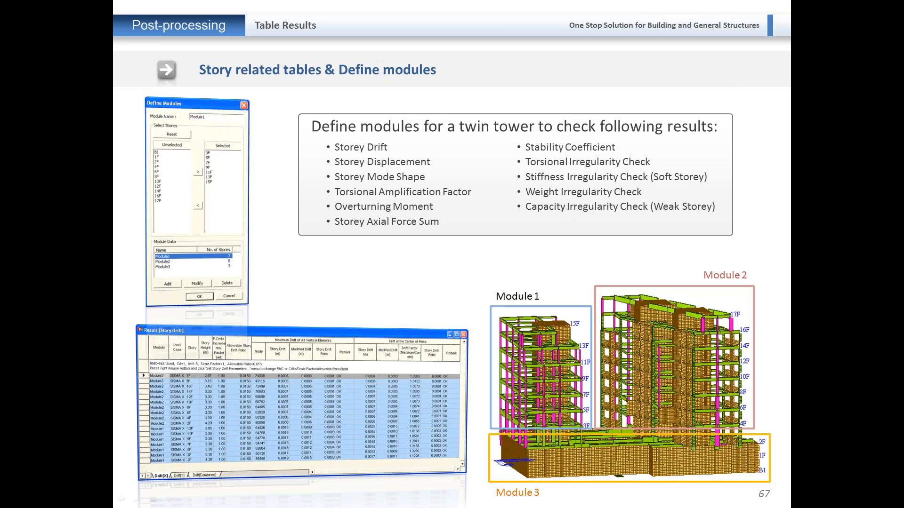
key("Right")
key("Right")
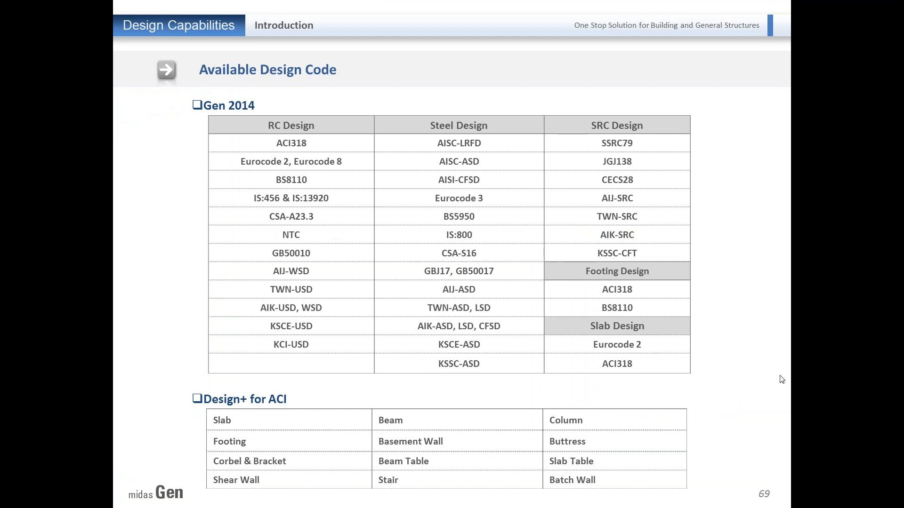
left_click(763, 231)
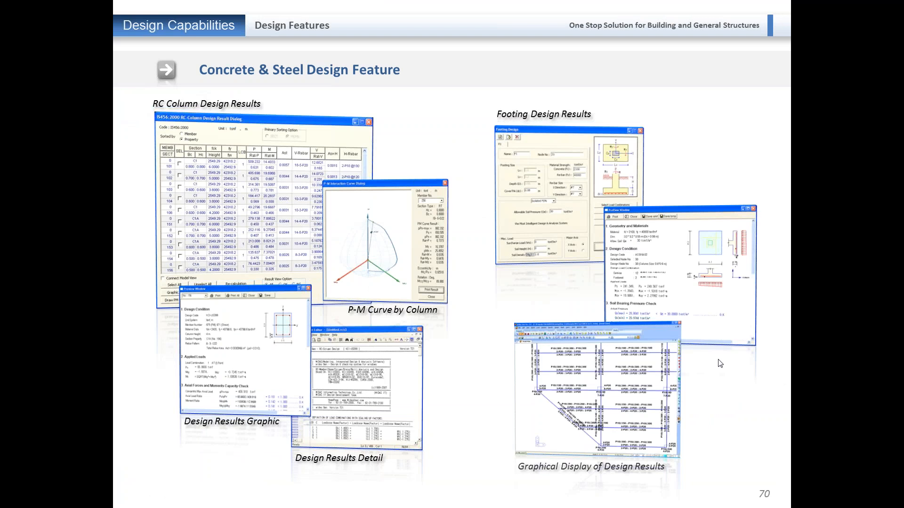
key("Left")
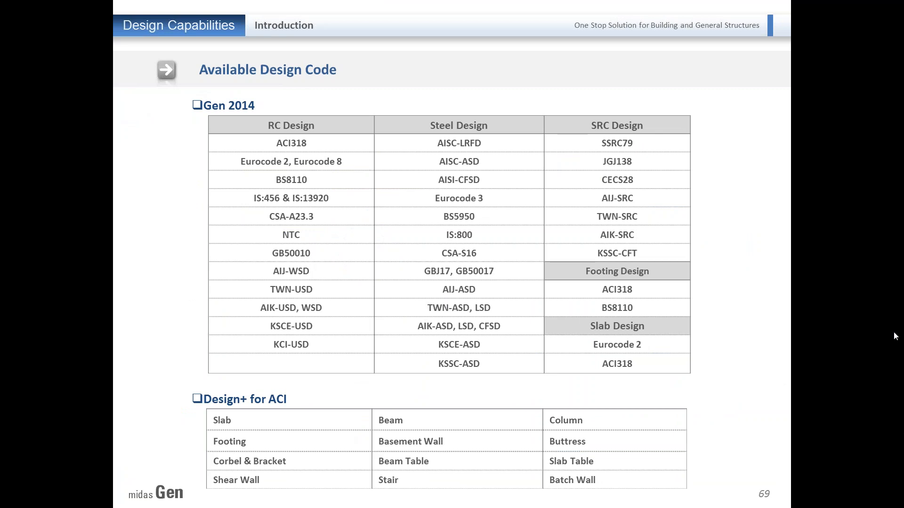
key("Right")
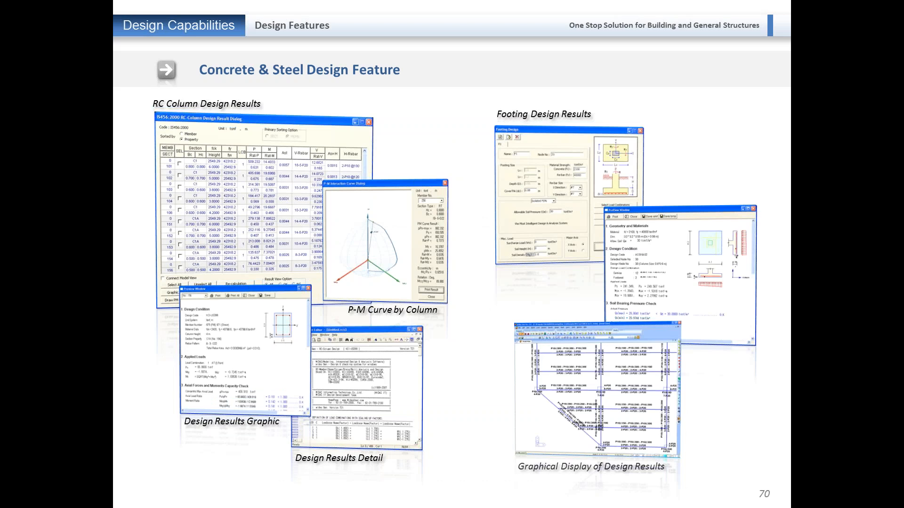
key("Right")
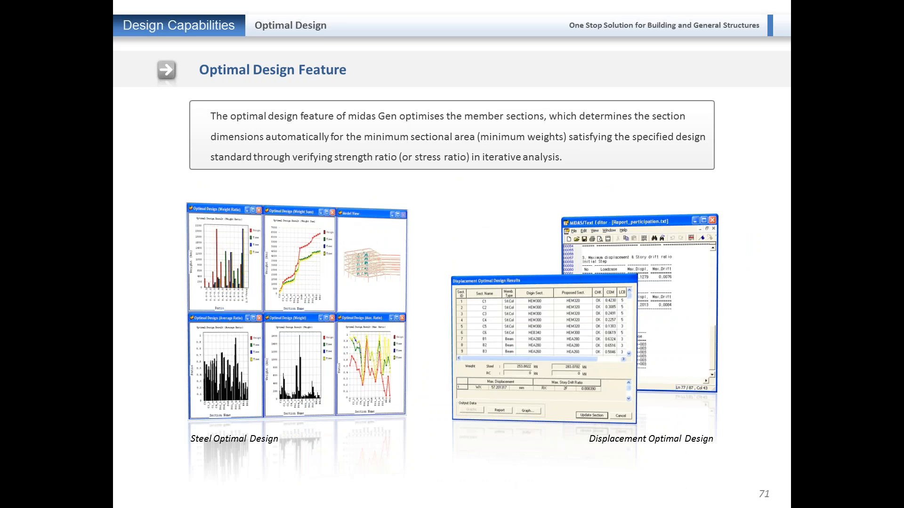
key("Right")
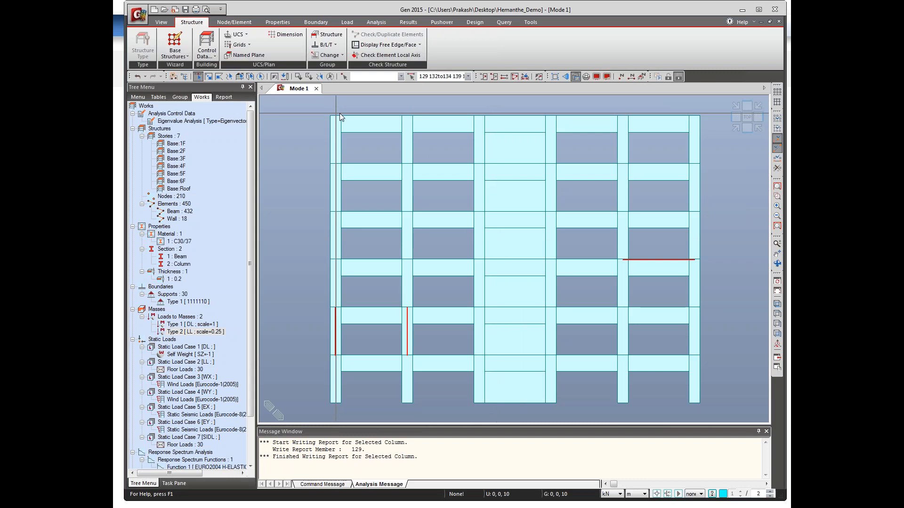
Step: Run the concrete wall design for the top-storey wall in the middle bay and sort the results by Wall ID + Story
left_click(507, 145)
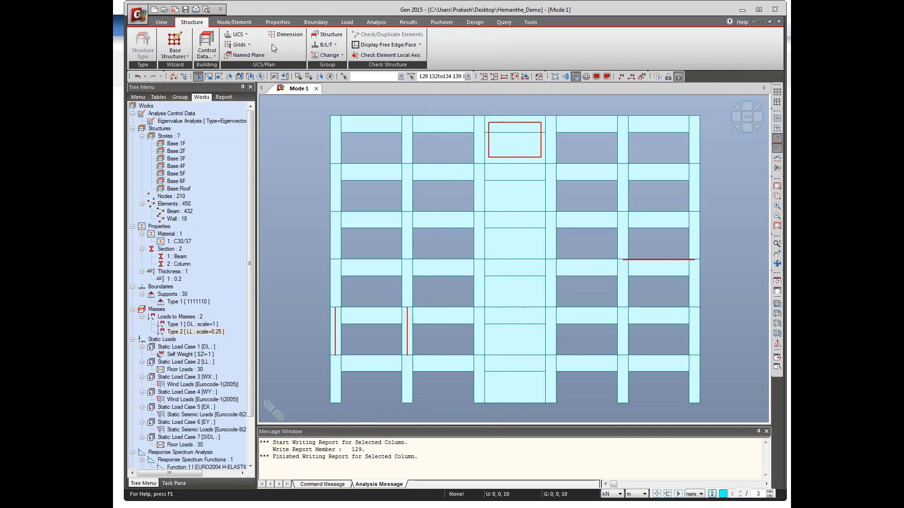
left_click(472, 23)
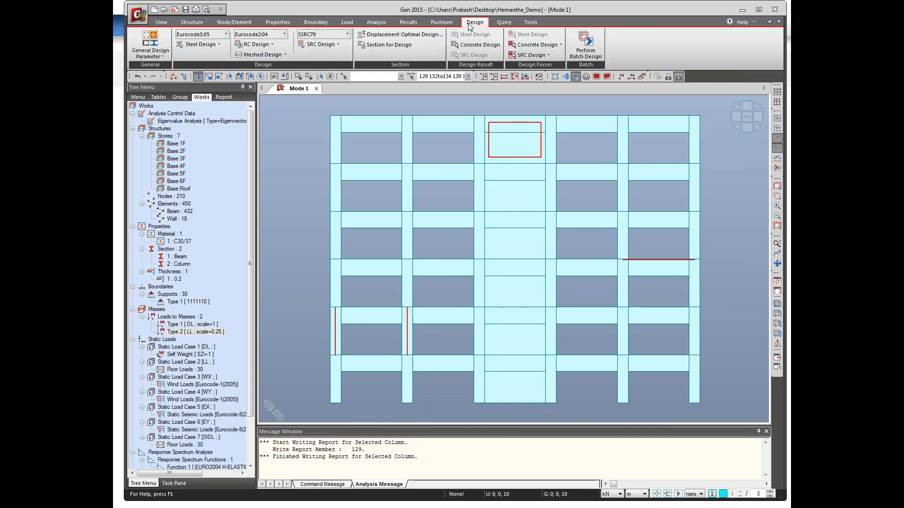
left_click(254, 44)
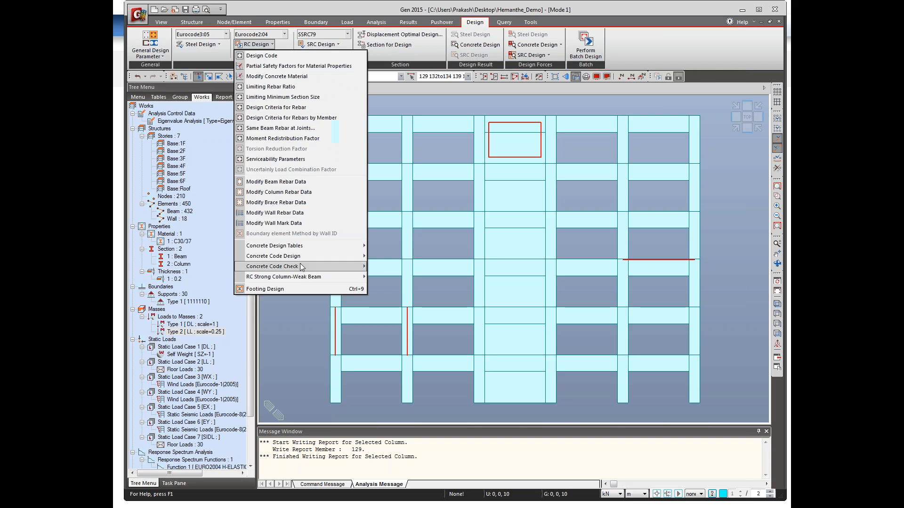
mouse_move(360, 256)
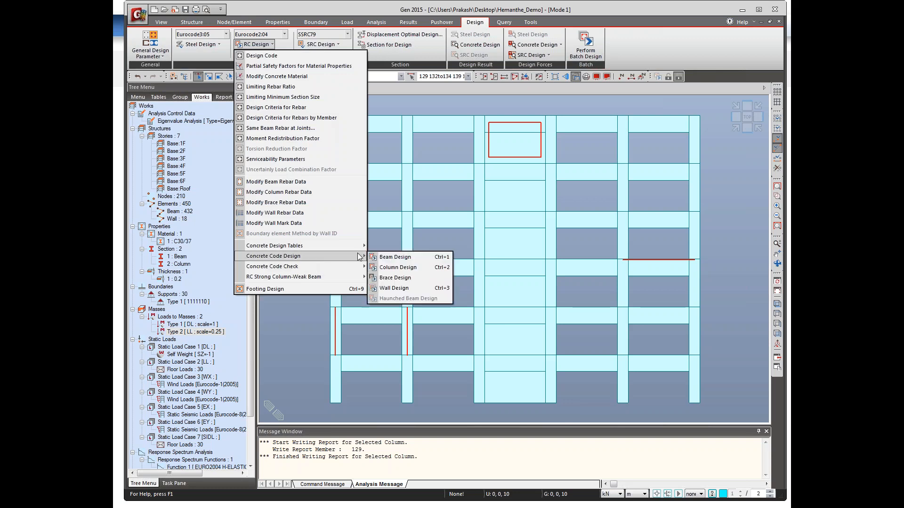
left_click(400, 288)
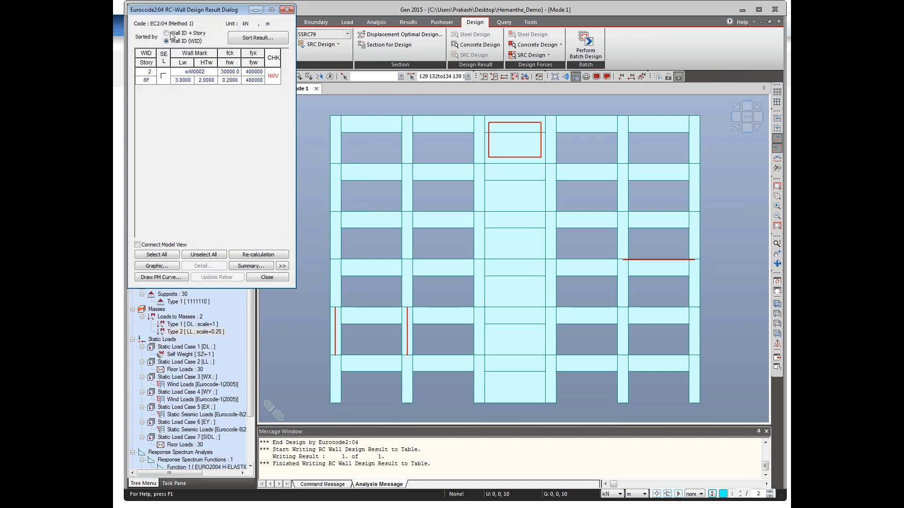
left_click(170, 34)
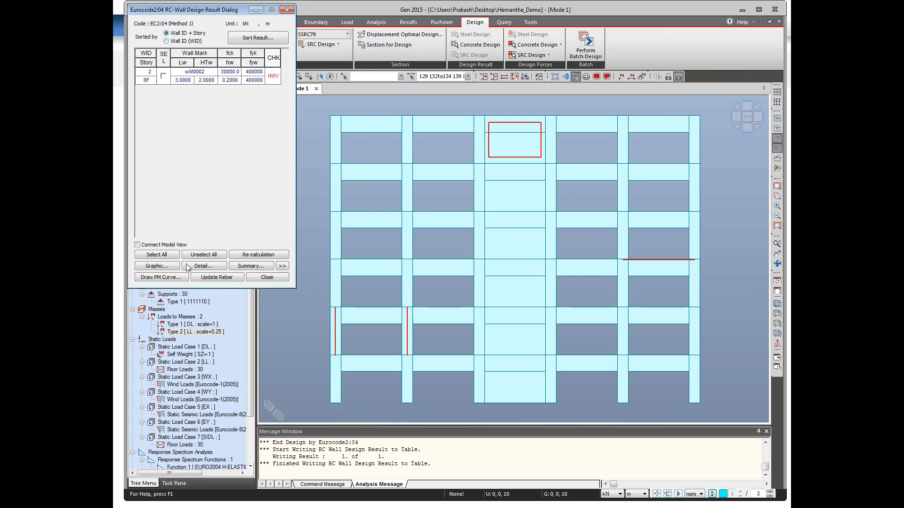
Step: Review wall wM0002's graphic design report, including its capacity check and M-N interaction diagram, plus the expanded result table, and close the wall design results
left_click(162, 268)
left_click(232, 172)
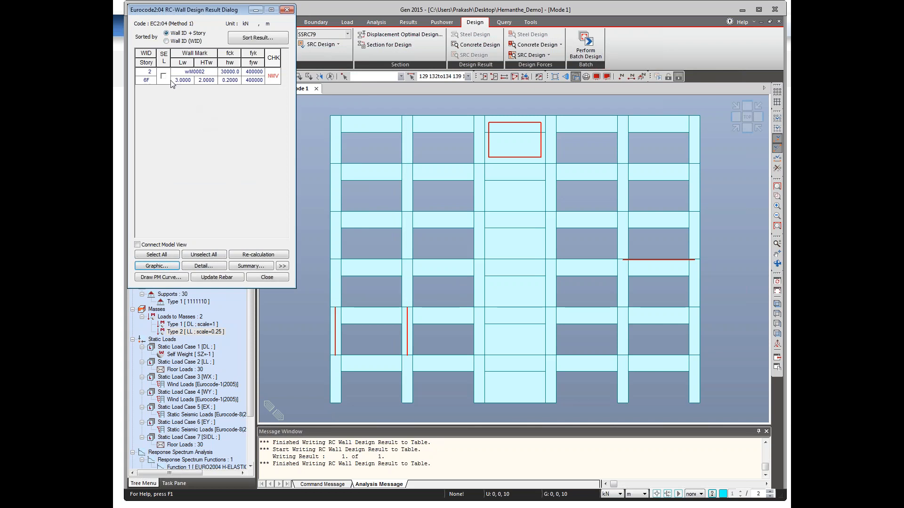
left_click(163, 76)
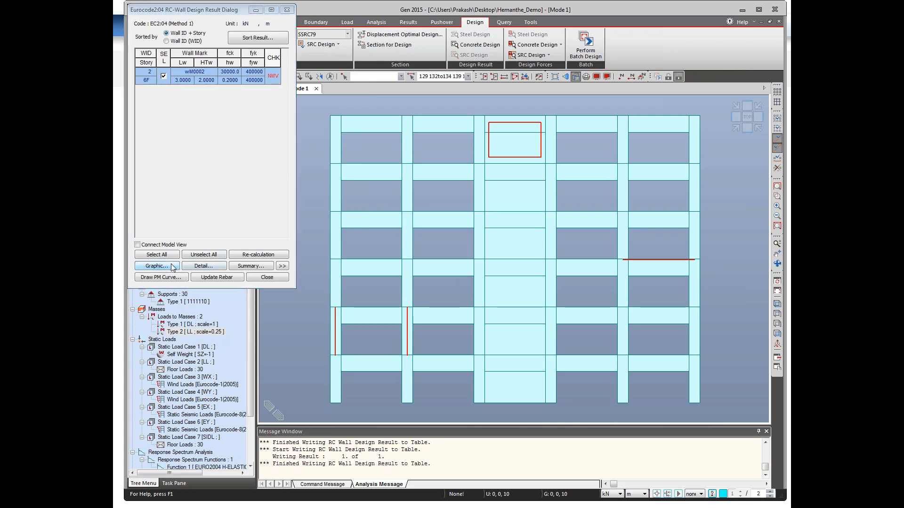
left_click_drag(903, 7, 591, 72)
scroll(607, 293, "down", 10)
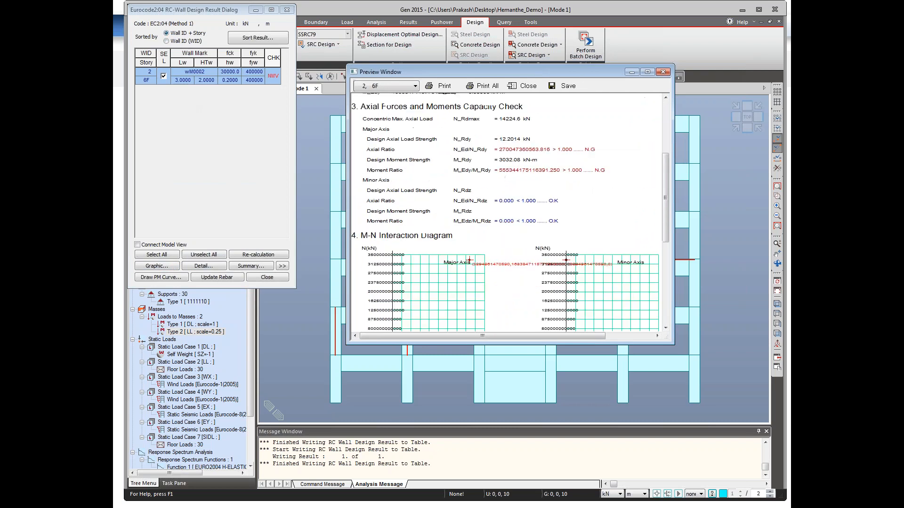
scroll(616, 325, "up", 5)
scroll(630, 355, "up", 4)
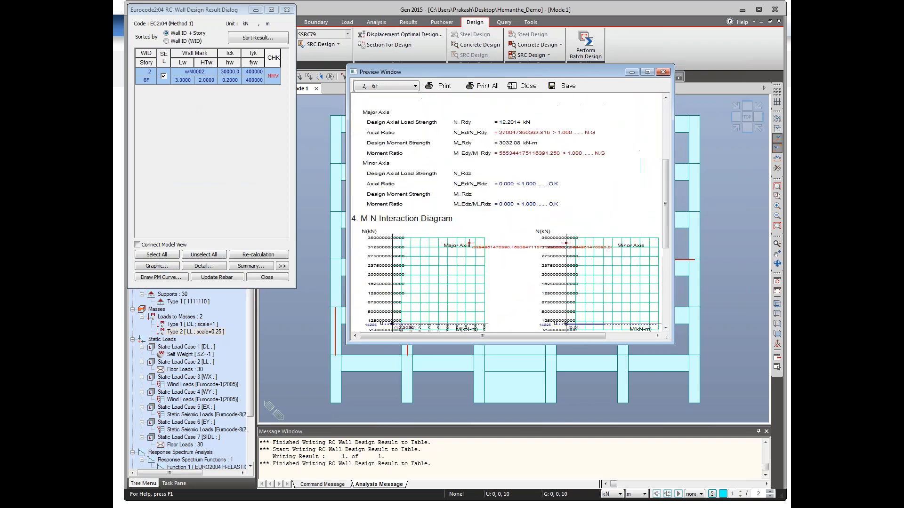
scroll(583, 264, "down", 6)
scroll(583, 264, "up", 8)
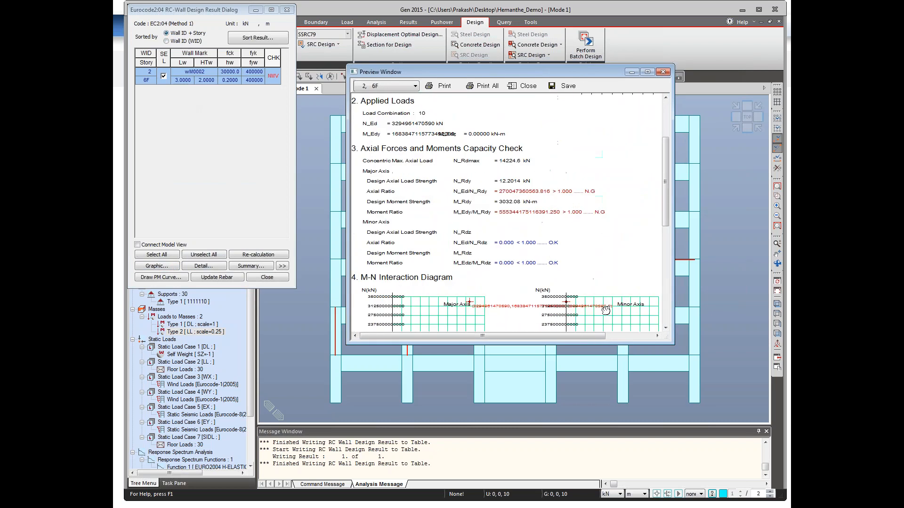
left_click(663, 72)
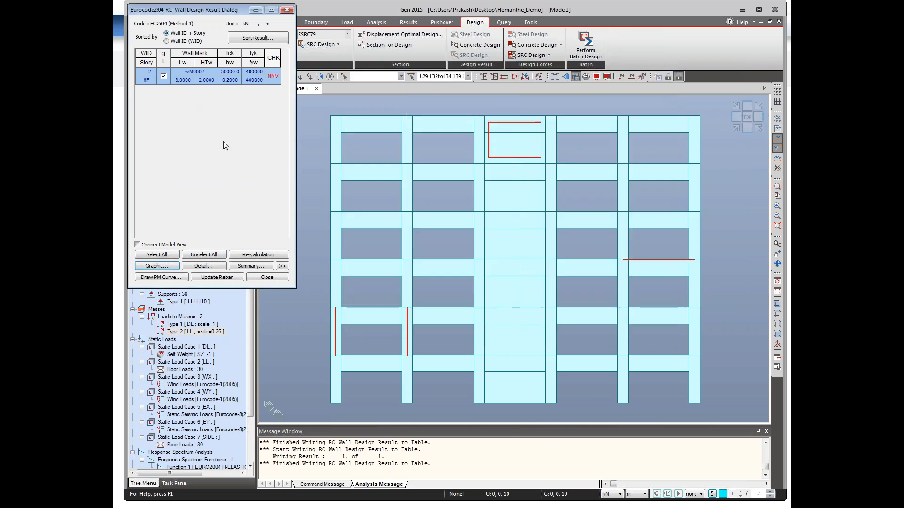
left_click(282, 266)
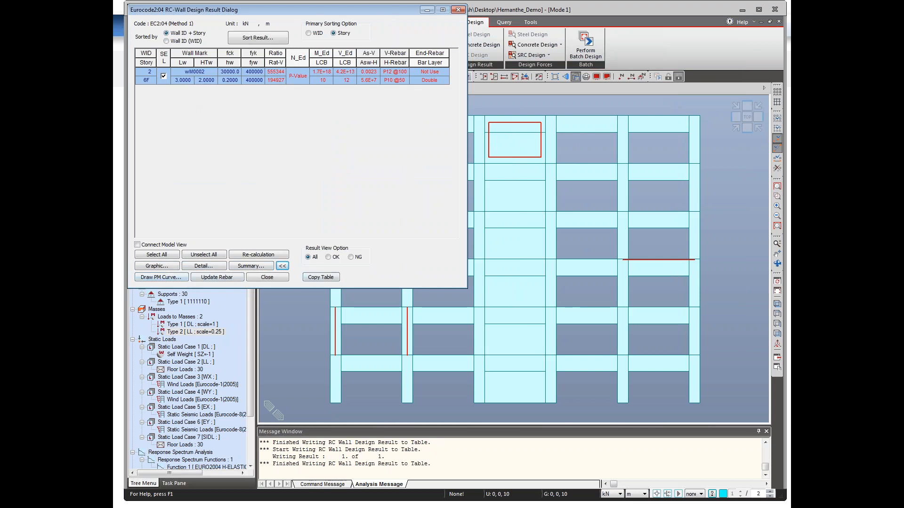
left_click(267, 277)
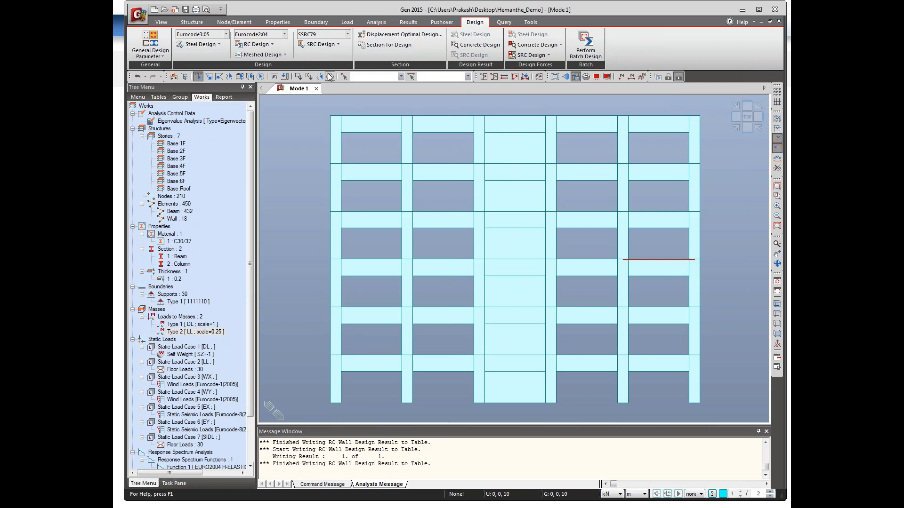
Step: Look over the meshed slab and wall design commands and the Footing Design settings, close them unchanged and minimise the program window
left_click(277, 57)
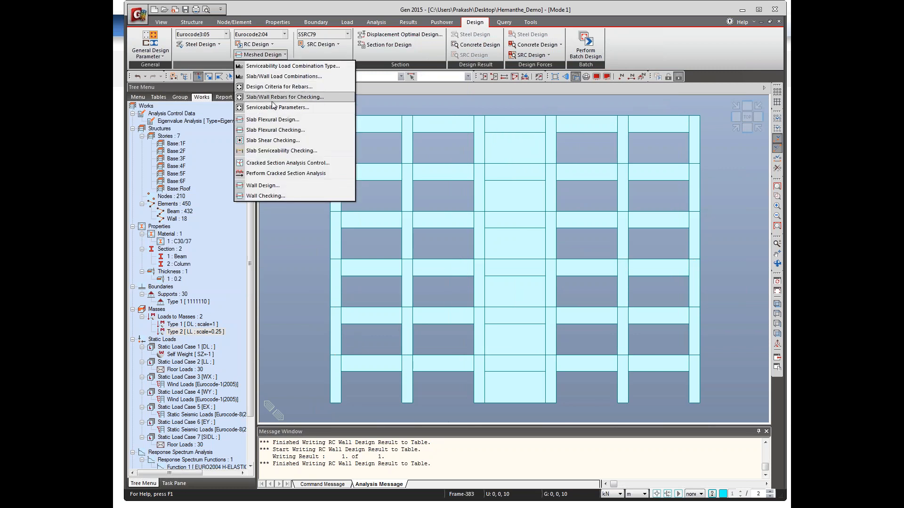
left_click(277, 54)
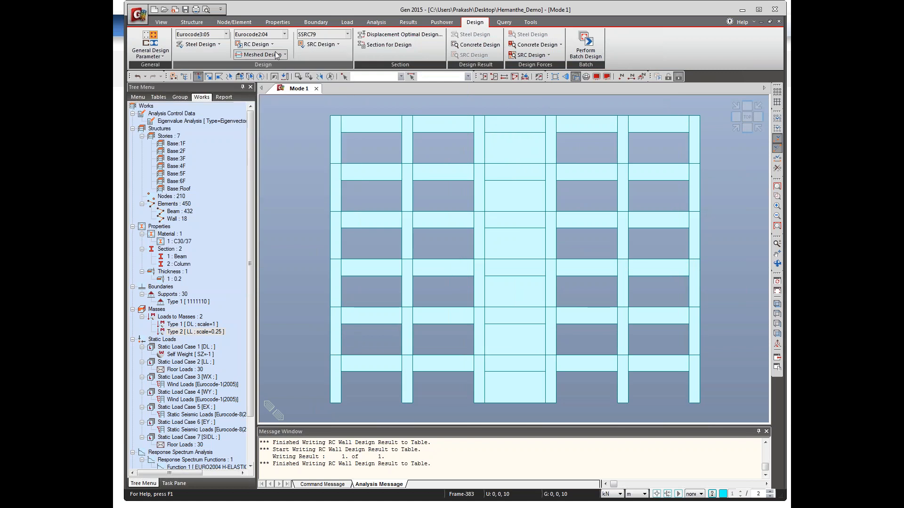
left_click(256, 44)
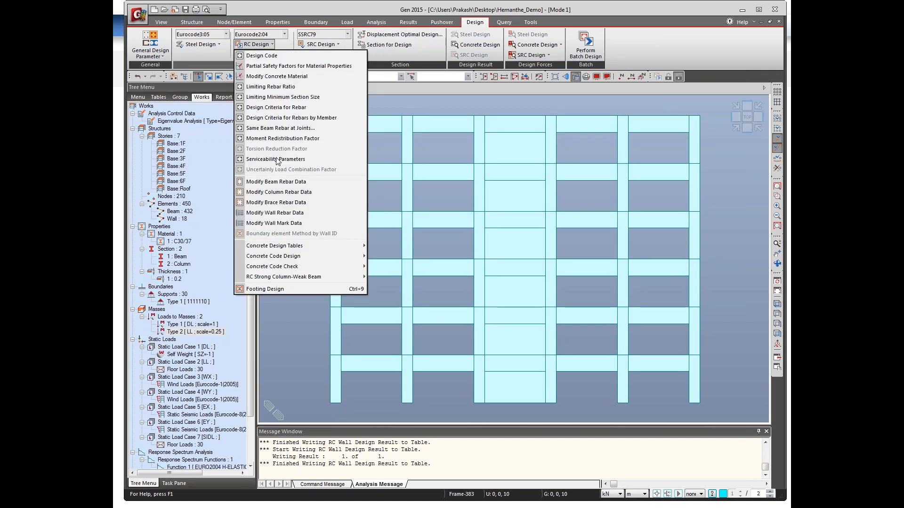
left_click(281, 289)
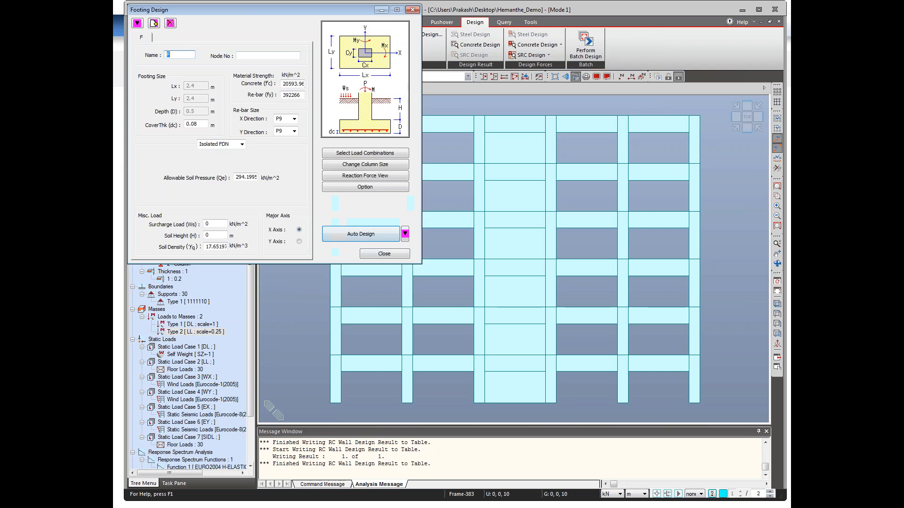
left_click(381, 255)
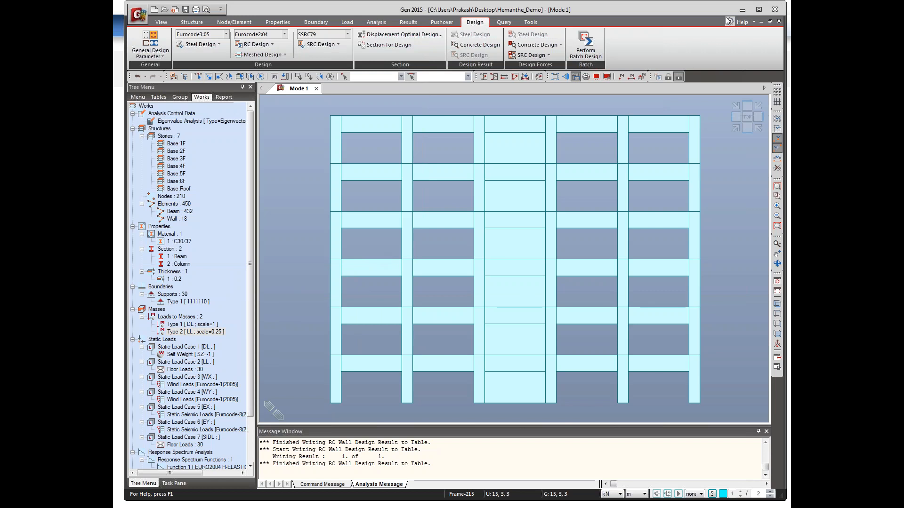
left_click(741, 10)
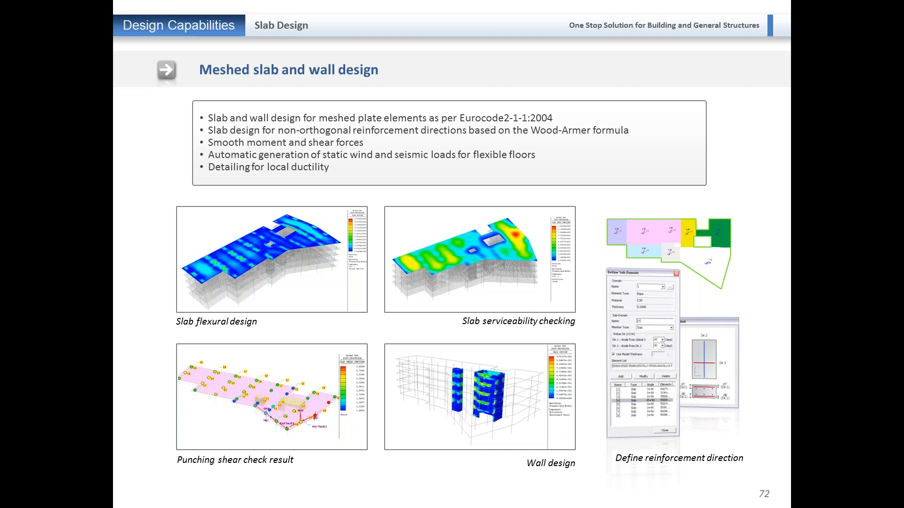
key("Right")
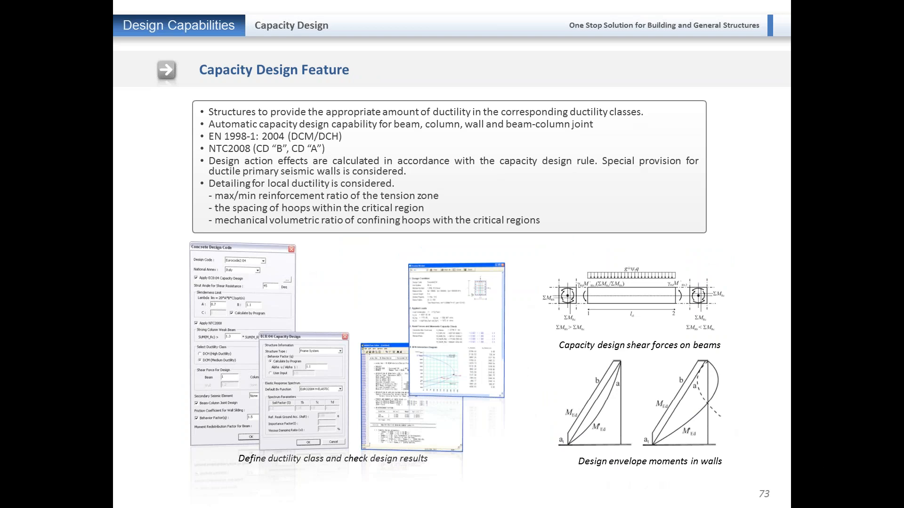
key("Right")
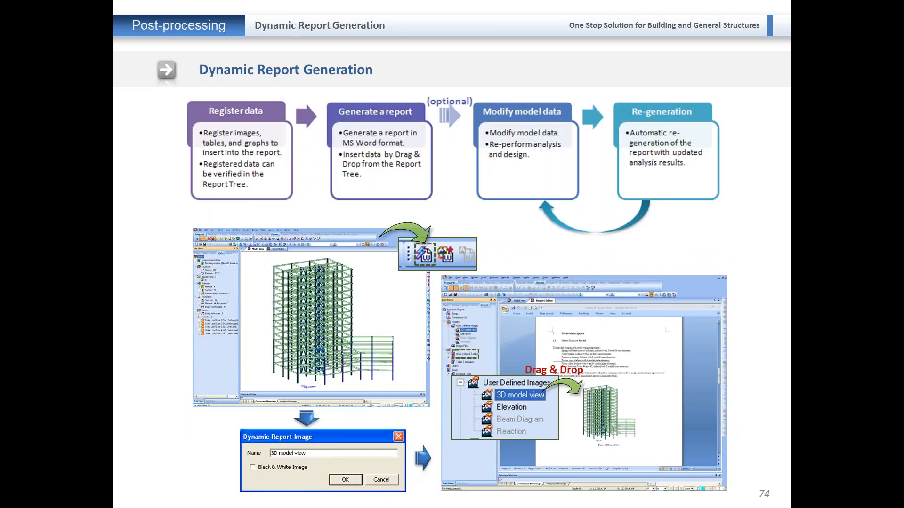